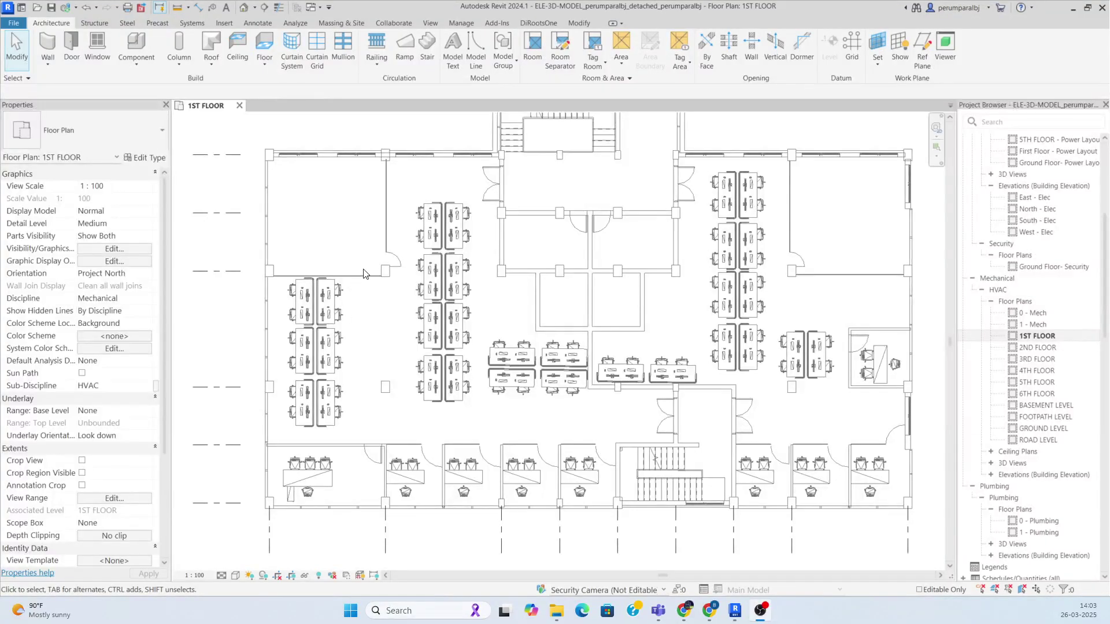
{"action": "scroll", "coordinate": [365, 273], "scroll_direction": "up", "scroll_amount": 1}
{"action": "scroll", "coordinate": [384, 338], "scroll_direction": "down", "scroll_amount": 1}
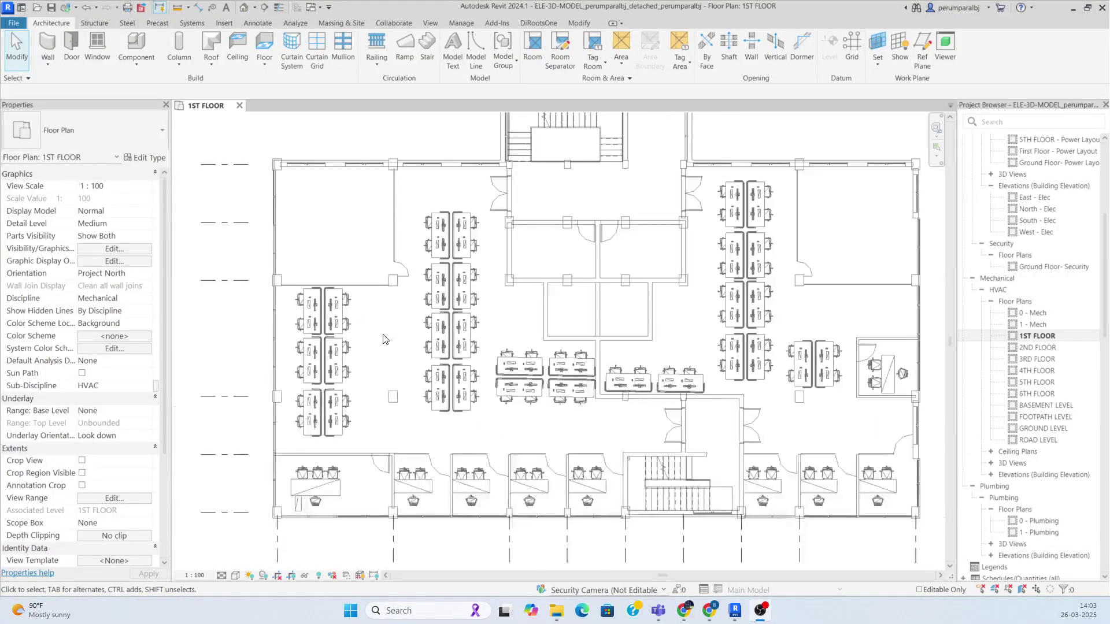
{"action": "left_click", "coordinate": [18, 55]}
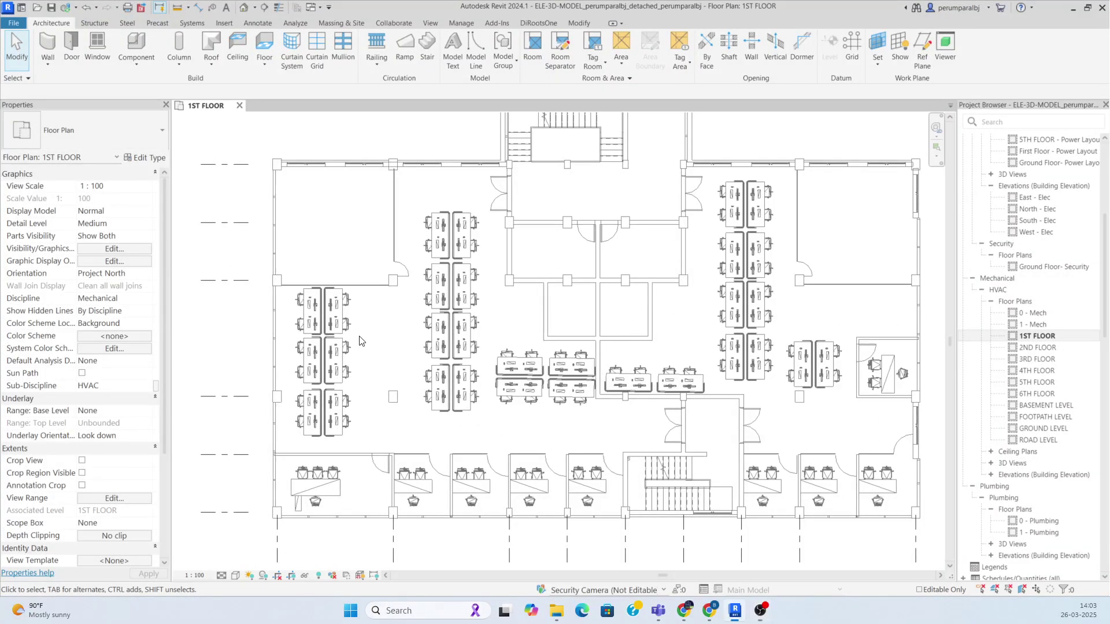
{"action": "mouse_move", "coordinate": [392, 348]}
{"action": "middle_mouse_down"}
{"action": "mouse_move", "coordinate": [399, 298]}
{"action": "mouse_move", "coordinate": [370, 347]}
{"action": "middle_mouse_up"}
{"action": "scroll", "coordinate": [370, 352], "scroll_direction": "up", "scroll_amount": 1}
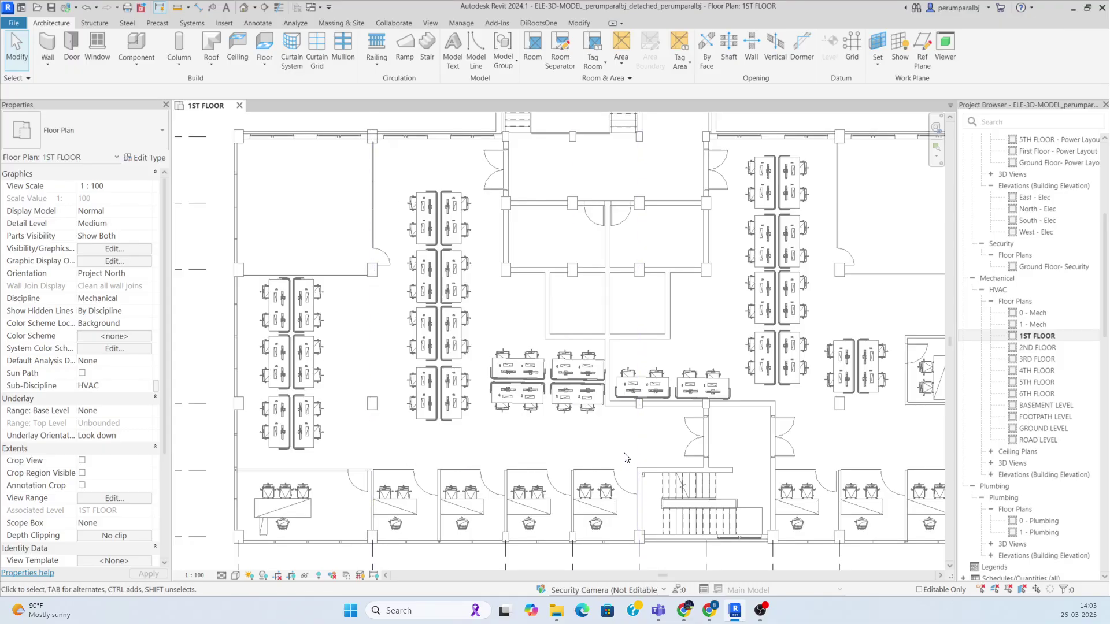
Start the Pipe command and set the new pipe's system type to Domestic Cold Water
{"action": "left_click", "coordinate": [196, 23]}
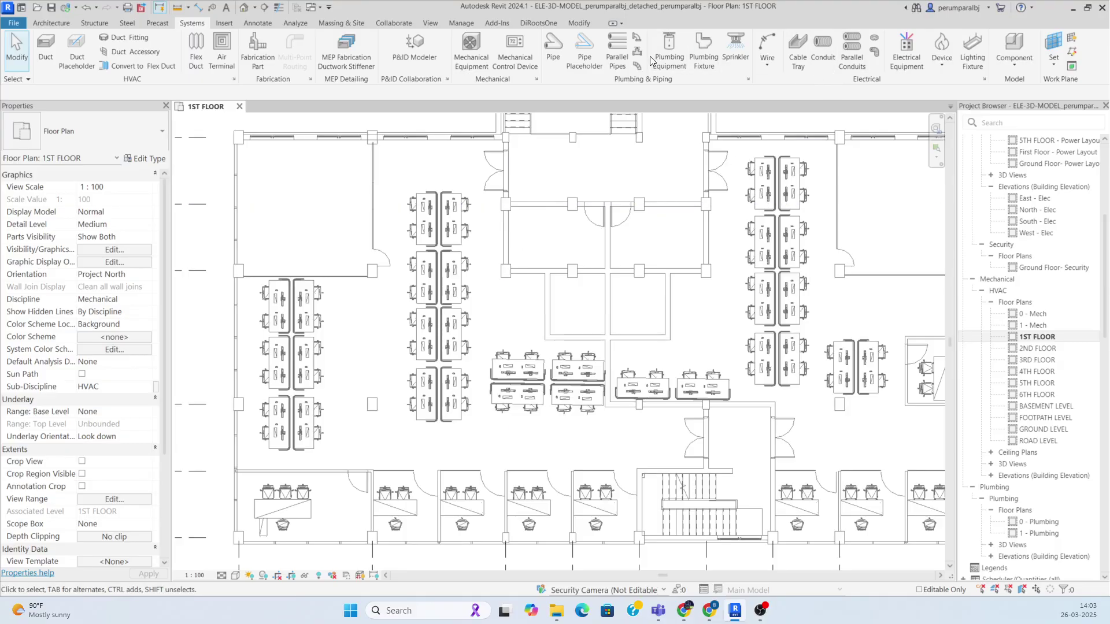
{"action": "left_click", "coordinate": [560, 46]}
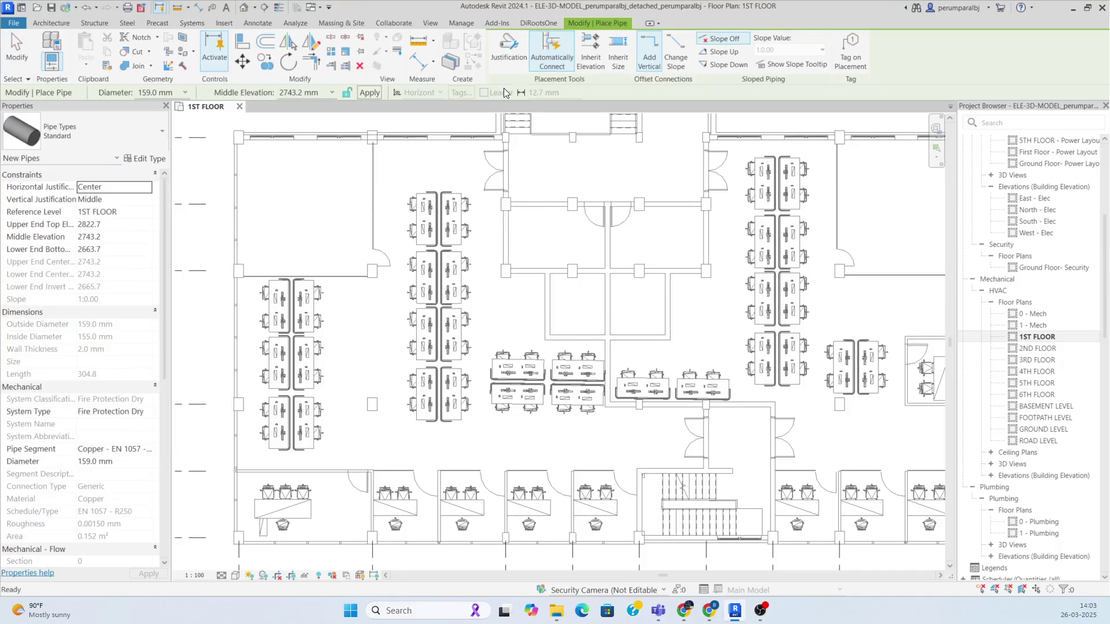
{"action": "left_click", "coordinate": [143, 414]}
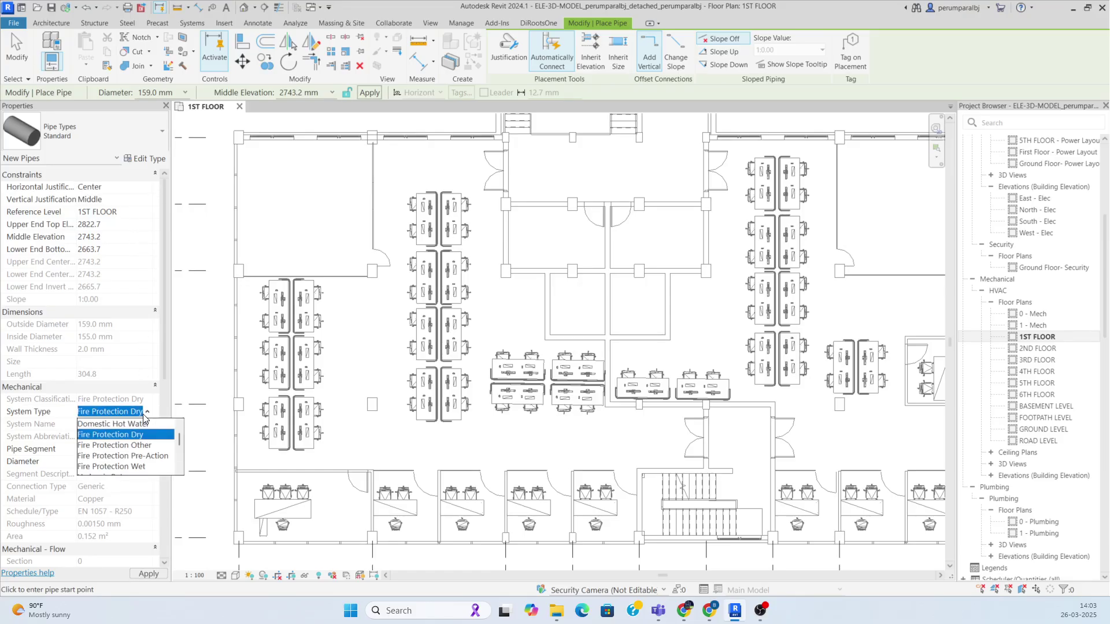
{"action": "scroll", "coordinate": [114, 448], "scroll_direction": "down", "scroll_amount": 4}
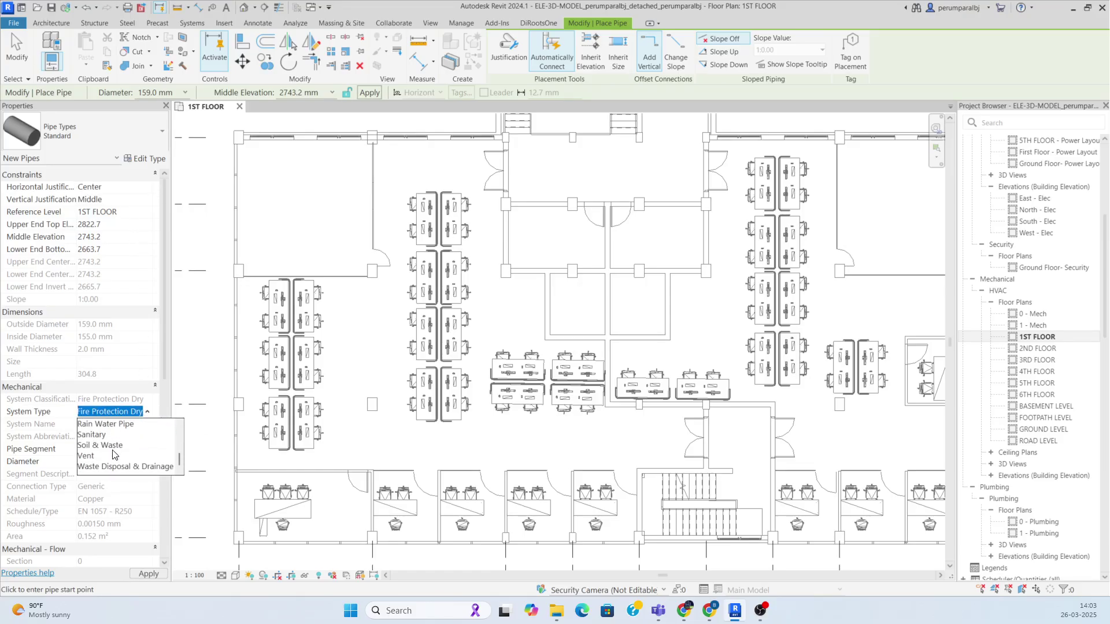
{"action": "scroll", "coordinate": [114, 456], "scroll_direction": "up", "scroll_amount": 3}
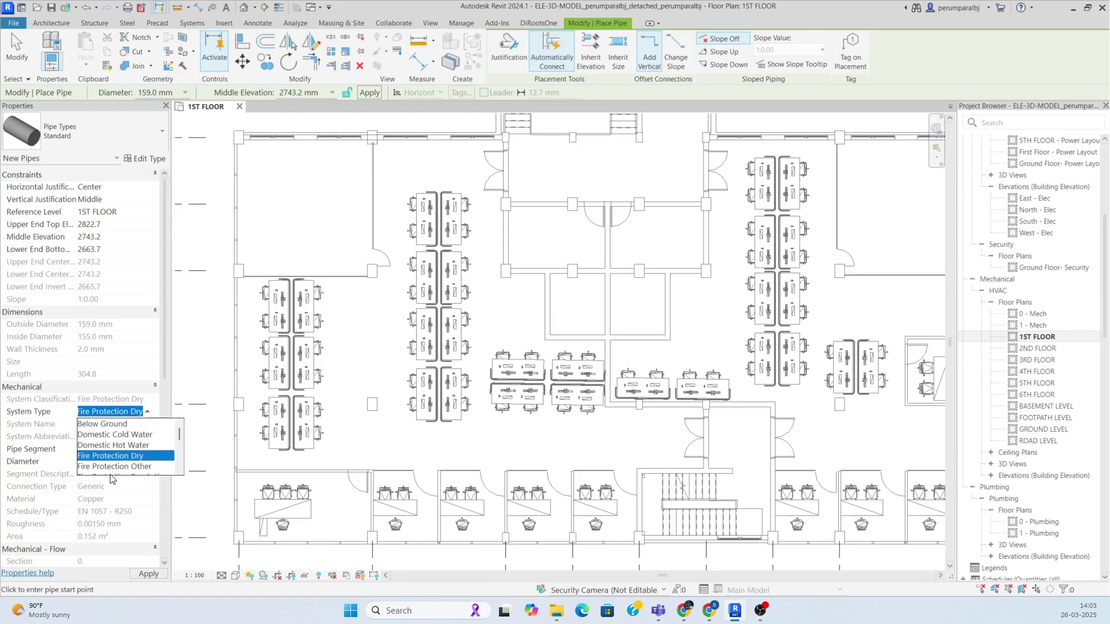
{"action": "scroll", "coordinate": [111, 474], "scroll_direction": "down", "scroll_amount": 4}
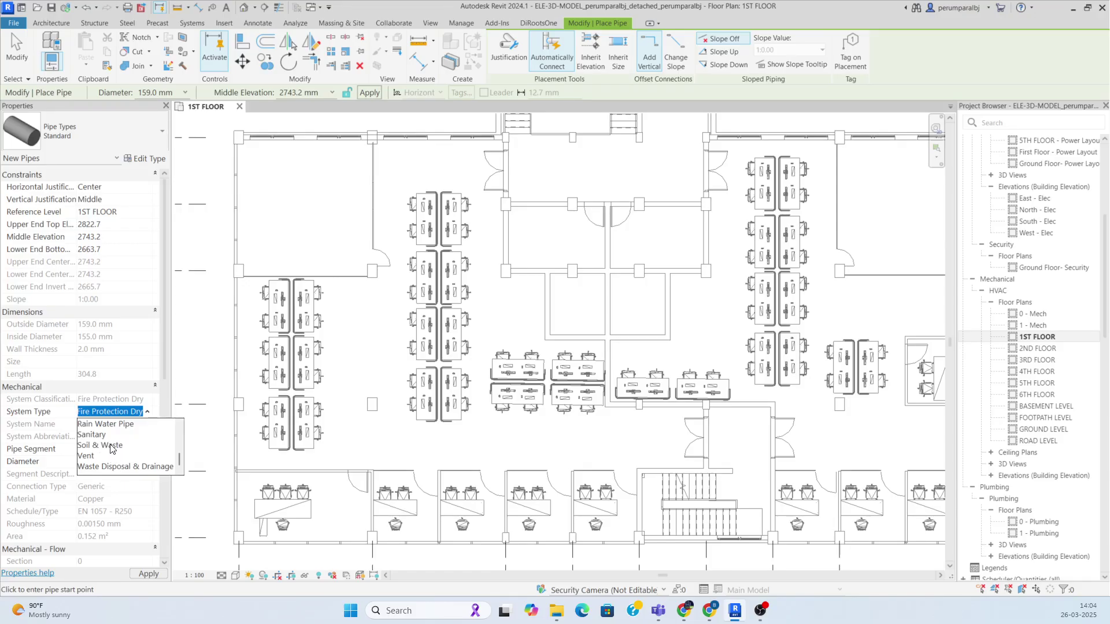
{"action": "scroll", "coordinate": [113, 460], "scroll_direction": "up", "scroll_amount": 1}
{"action": "scroll", "coordinate": [109, 442], "scroll_direction": "up", "scroll_amount": 1}
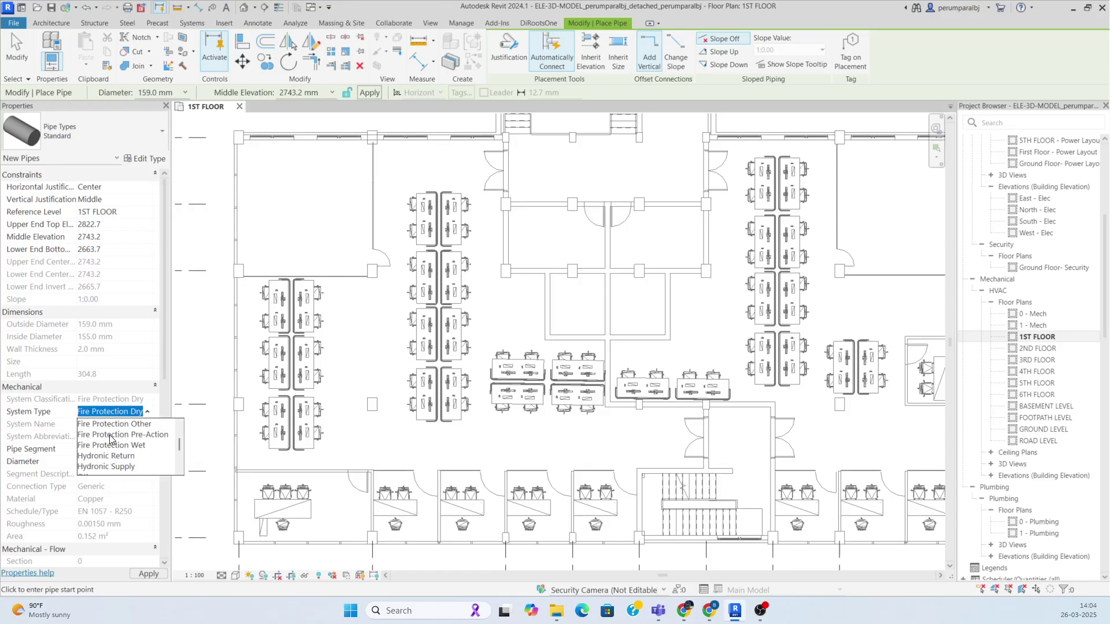
{"action": "scroll", "coordinate": [104, 462], "scroll_direction": "up", "scroll_amount": 2}
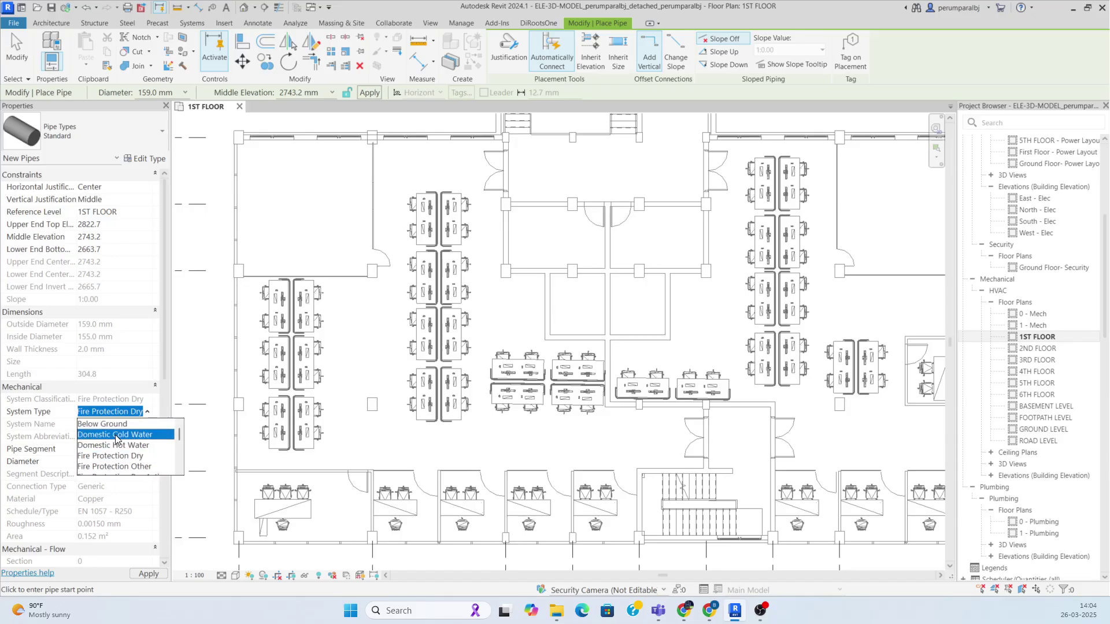
{"action": "left_click", "coordinate": [116, 435]}
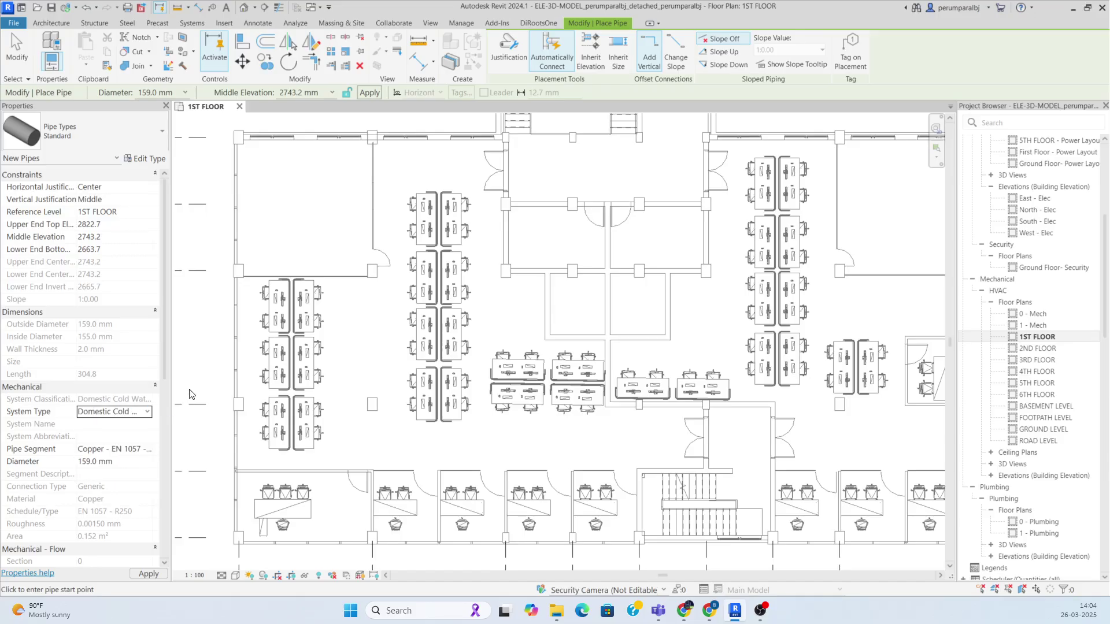
Draw an L-shaped 159 mm pipe at 2800 mm middle elevation, about 13 m down beside the desk rows and along the corridor above the lower offices
{"action": "left_click", "coordinate": [180, 95]}
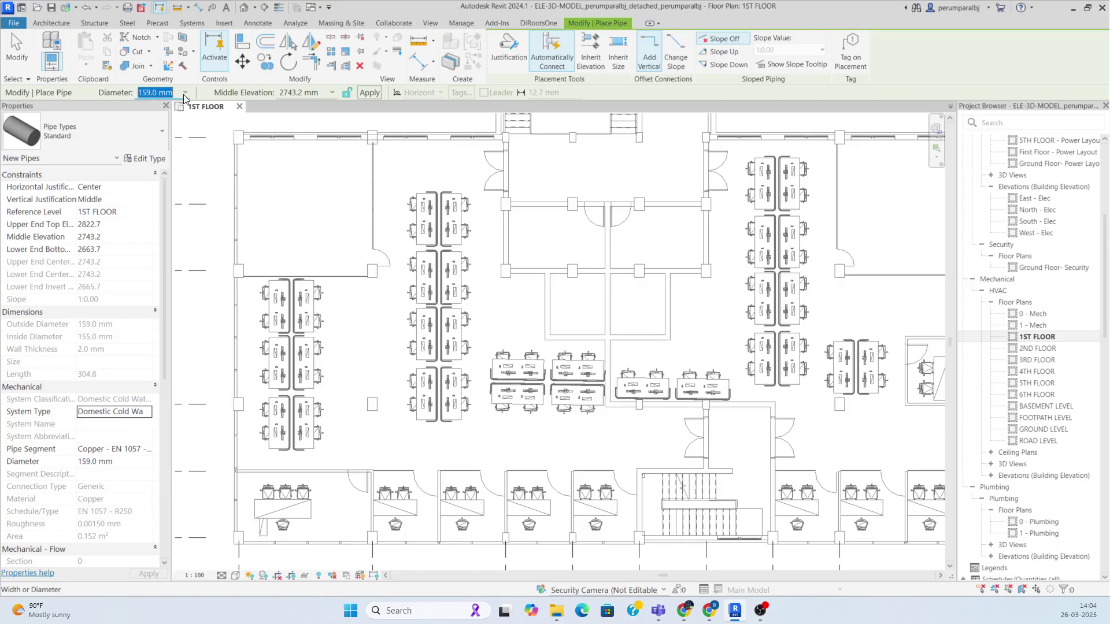
{"action": "left_click", "coordinate": [184, 94]}
{"action": "left_click", "coordinate": [184, 94]}
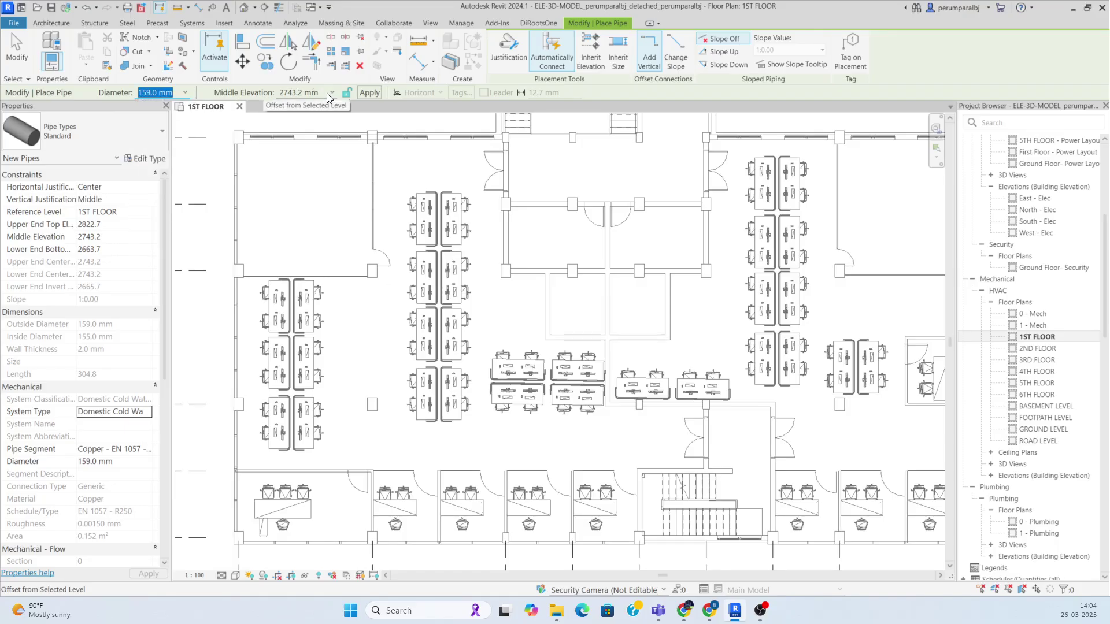
{"action": "left_click", "coordinate": [325, 94]}
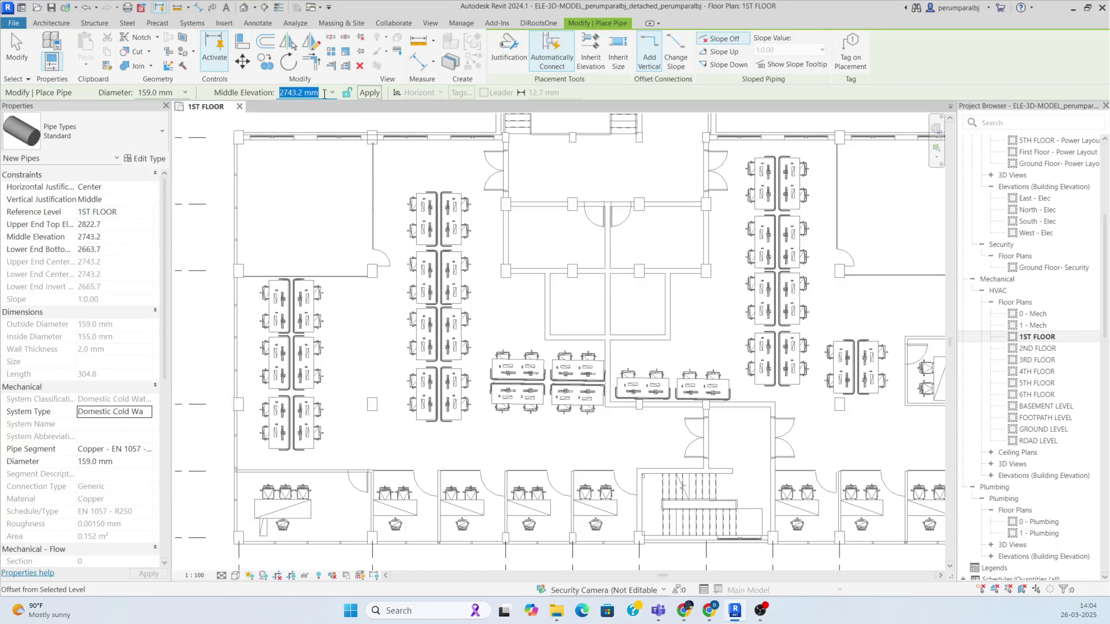
{"action": "type", "text": "2800"}
{"action": "key", "text": "Return"}
{"action": "left_click", "coordinate": [389, 164]}
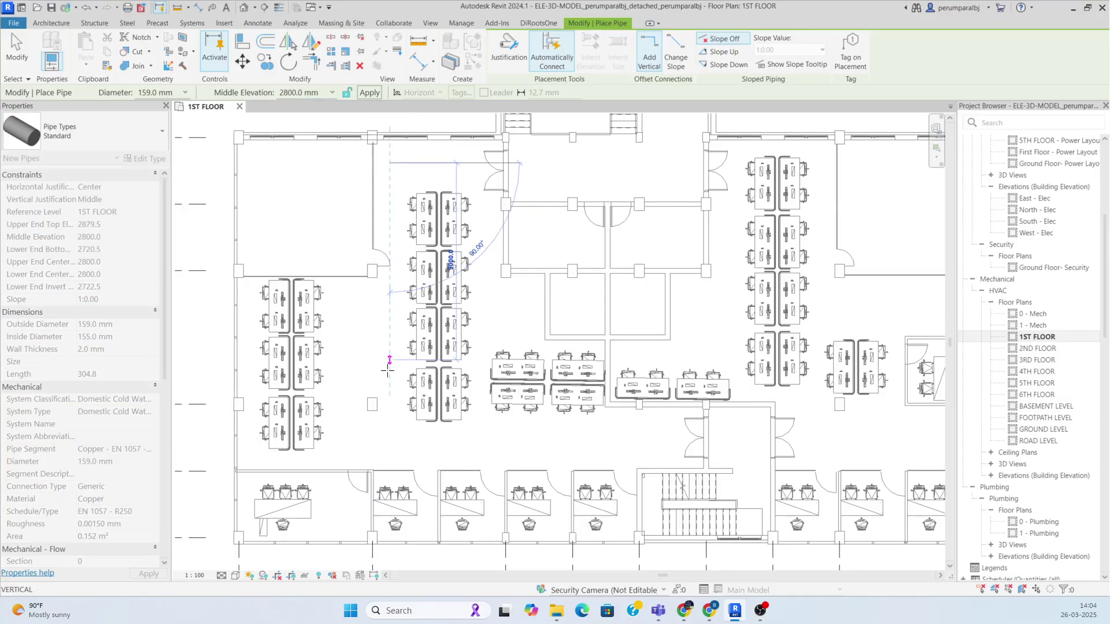
{"action": "left_click", "coordinate": [391, 452]}
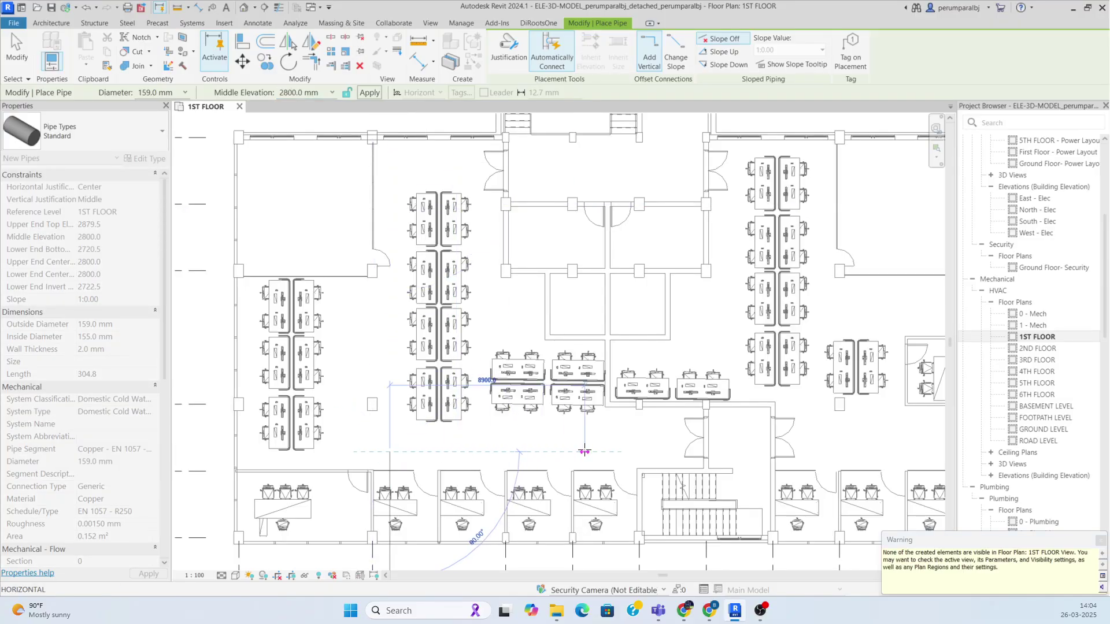
{"action": "key", "text": "Escape"}
{"action": "key", "text": "Escape"}
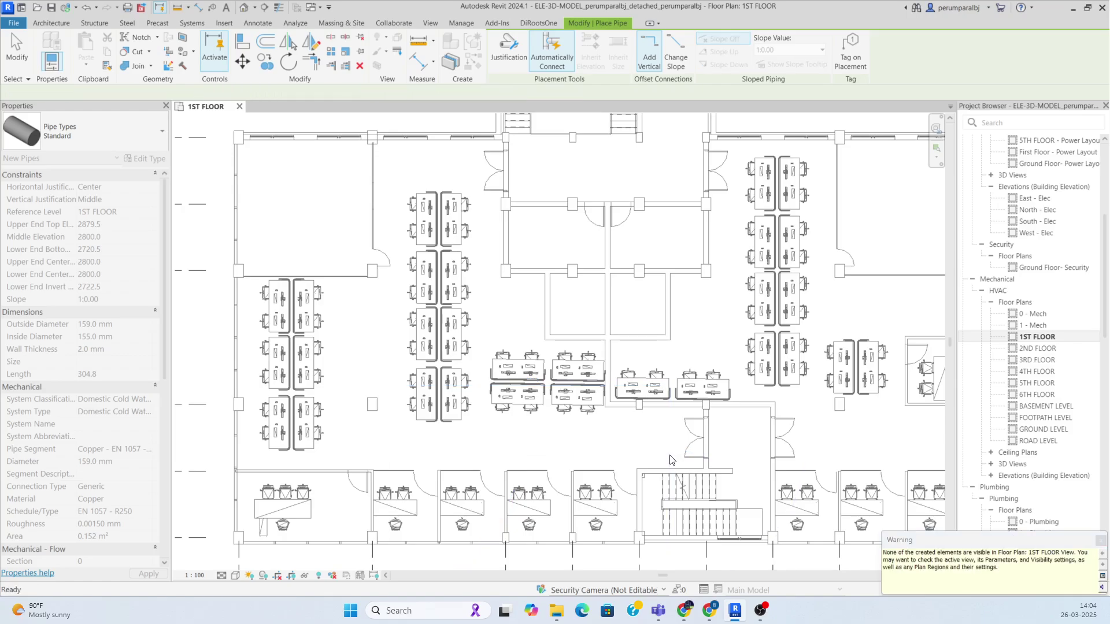
Make the Domestic, Sanitary and Vent filters visible in the 1ST FLOOR plan and set its detail level to Fine
{"action": "key", "text": "v"}
{"action": "key", "text": "v"}
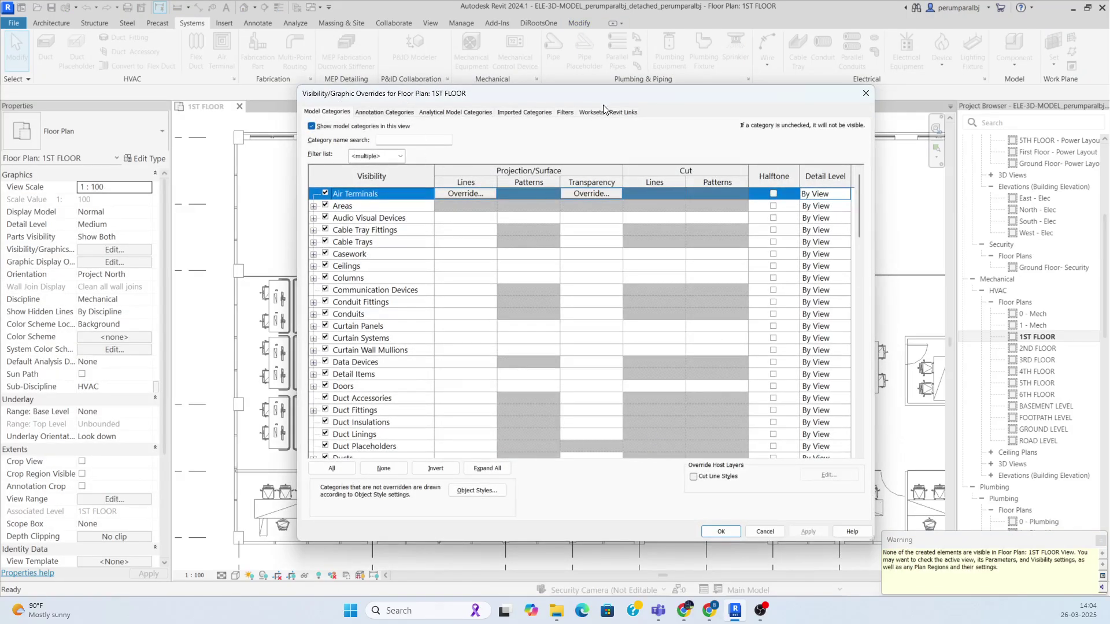
{"action": "left_click", "coordinate": [565, 113]}
{"action": "left_click", "coordinate": [495, 164]}
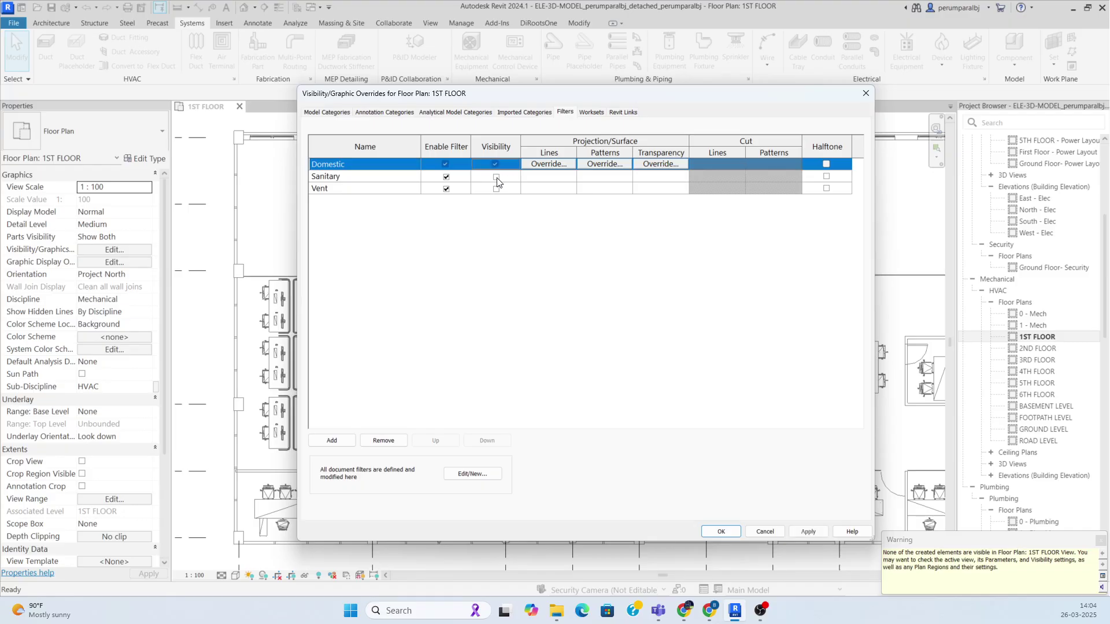
{"action": "left_click", "coordinate": [497, 176]}
{"action": "left_click", "coordinate": [498, 189]}
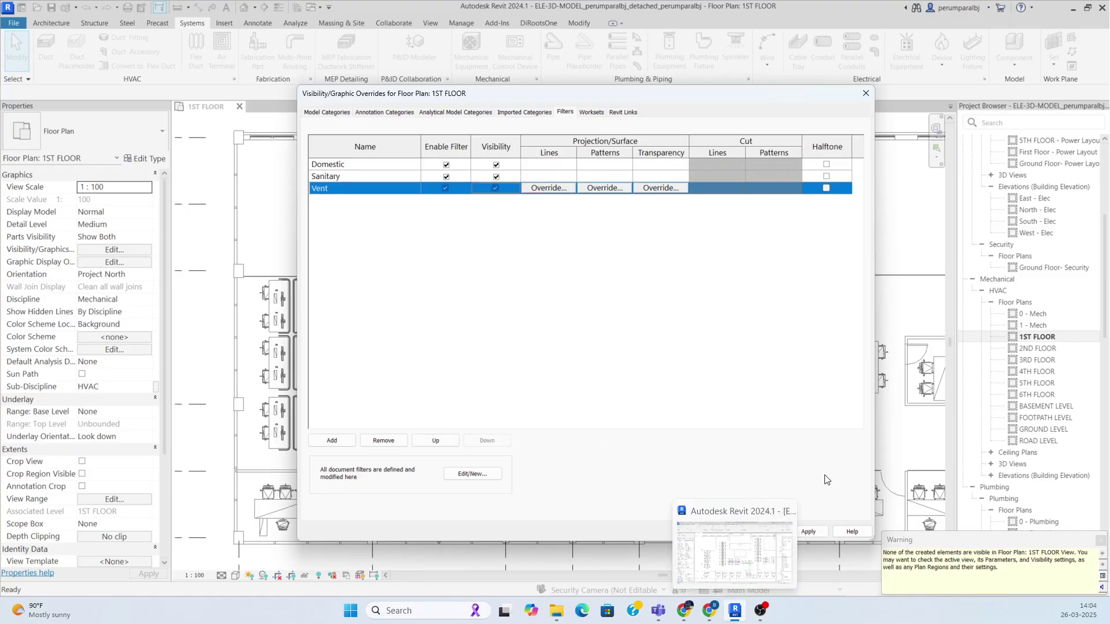
{"action": "left_click", "coordinate": [720, 532]}
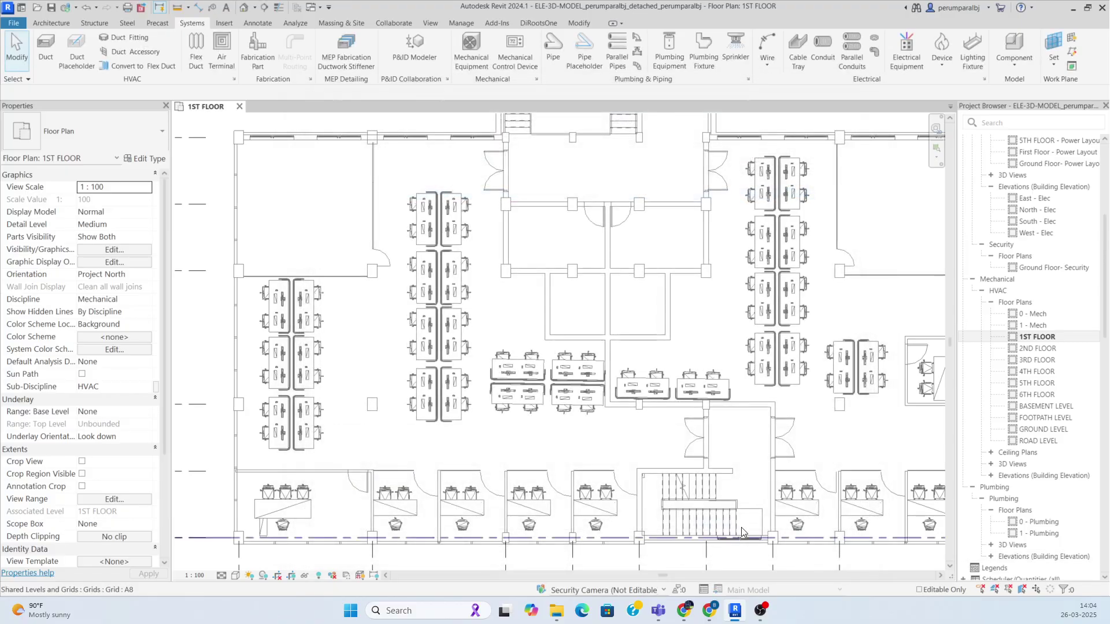
{"action": "left_click", "coordinate": [221, 575]}
{"action": "left_click", "coordinate": [237, 566]}
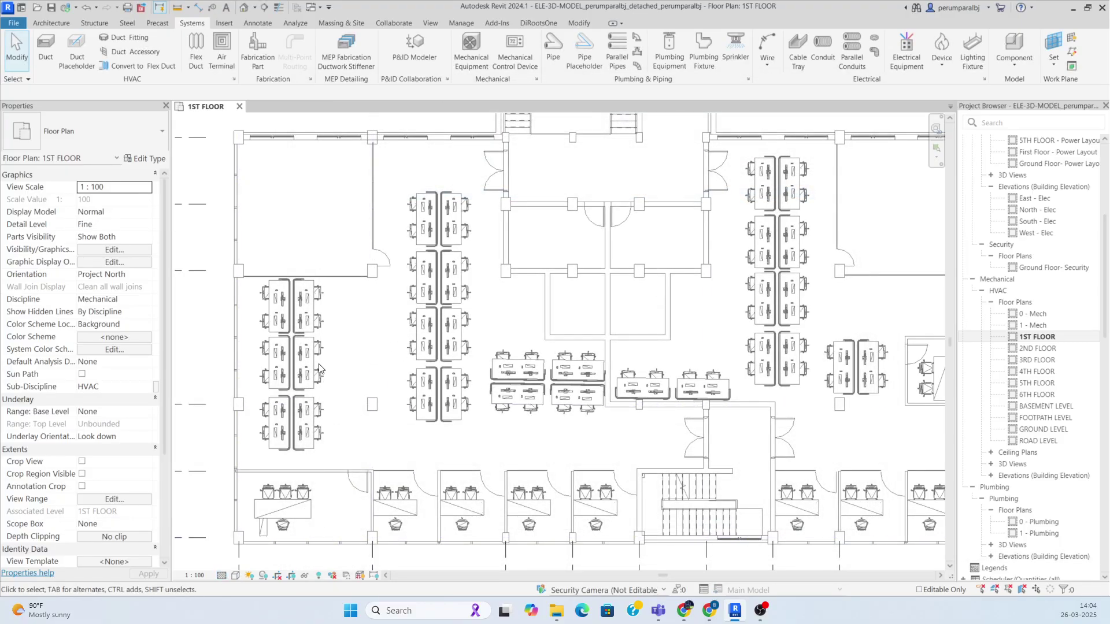
Set the plan's view range top to 2ND FLOOR with an offset of 4000
{"action": "left_click", "coordinate": [108, 501]}
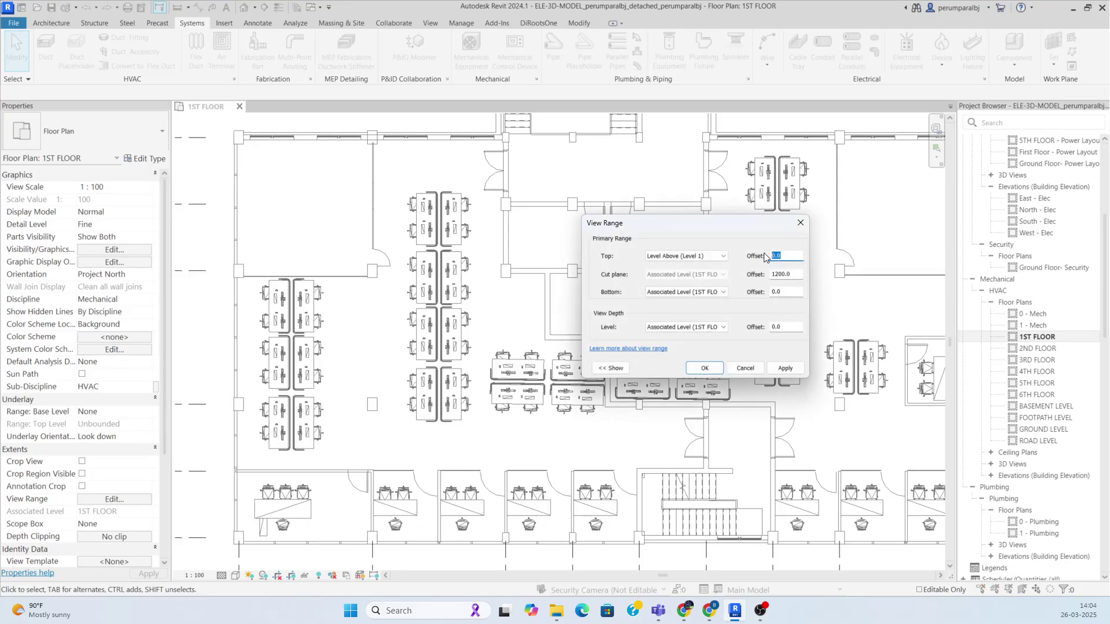
{"action": "left_click", "coordinate": [721, 255]}
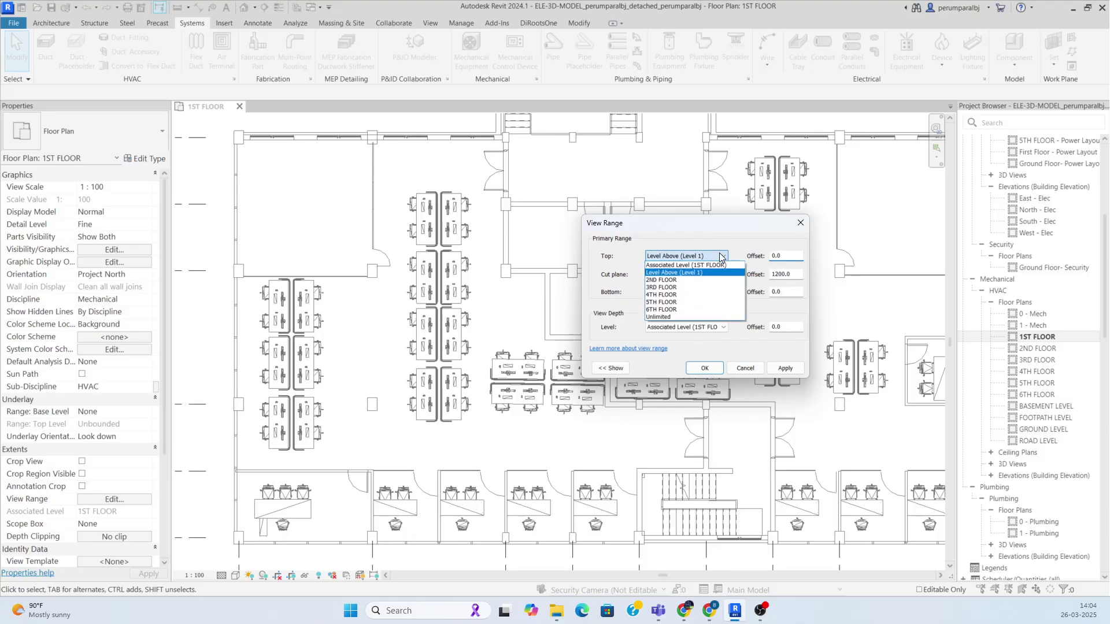
{"action": "left_click", "coordinate": [682, 278]}
{"action": "left_click_drag", "start_coordinate": [794, 257], "coordinate": [747, 256]}
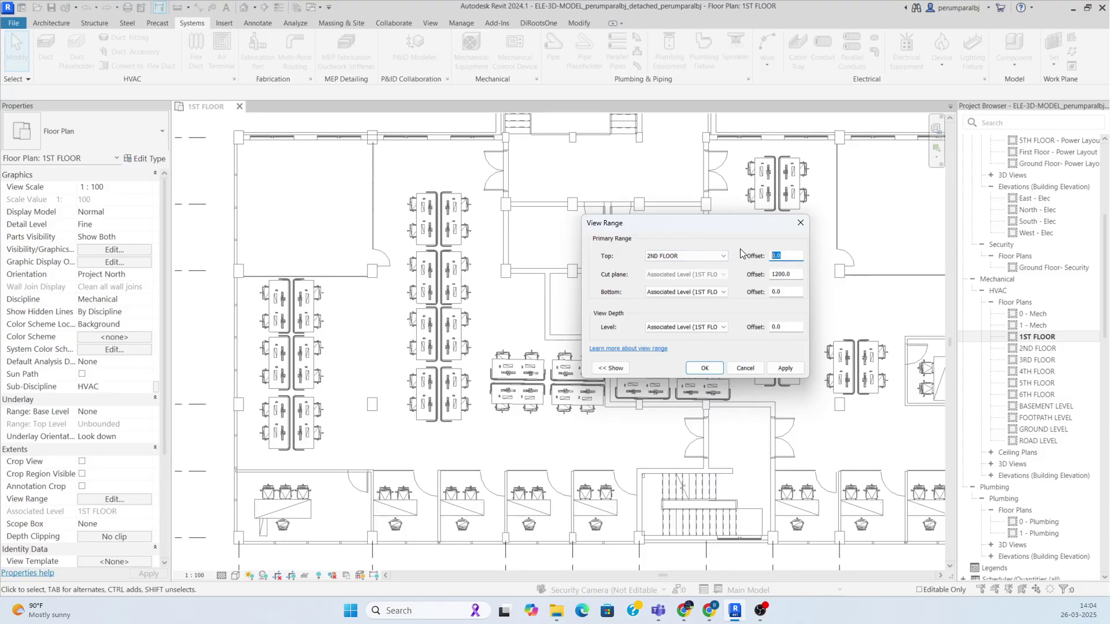
{"action": "type", "text": "4000"}
{"action": "left_click", "coordinate": [705, 368]}
{"action": "scroll", "coordinate": [376, 491], "scroll_direction": "up", "scroll_amount": 1}
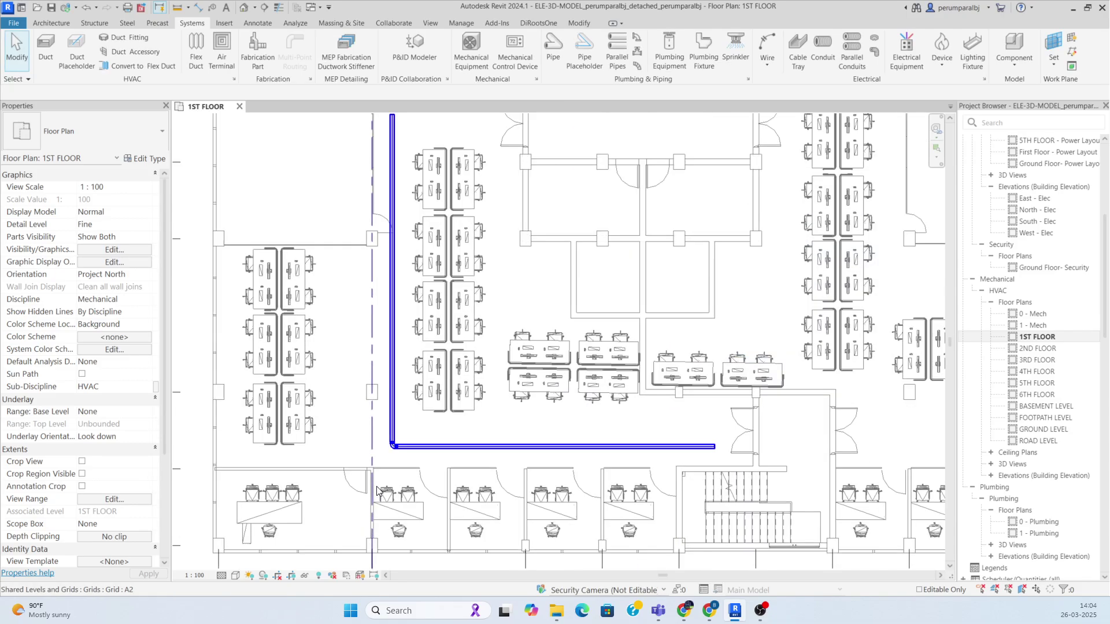
{"action": "middle_click_drag", "start_coordinate": [471, 436], "coordinate": [474, 469]}
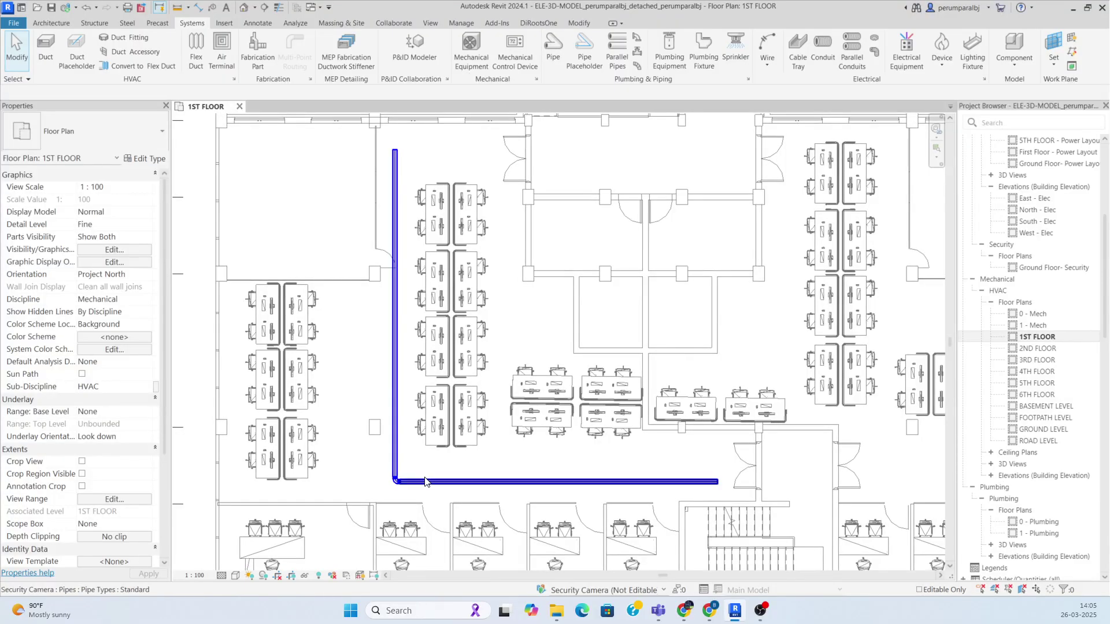
Select the whole connected pipe run, including its elbow, and isolate it in a 3D view with a selection box
{"action": "left_click", "coordinate": [554, 43]}
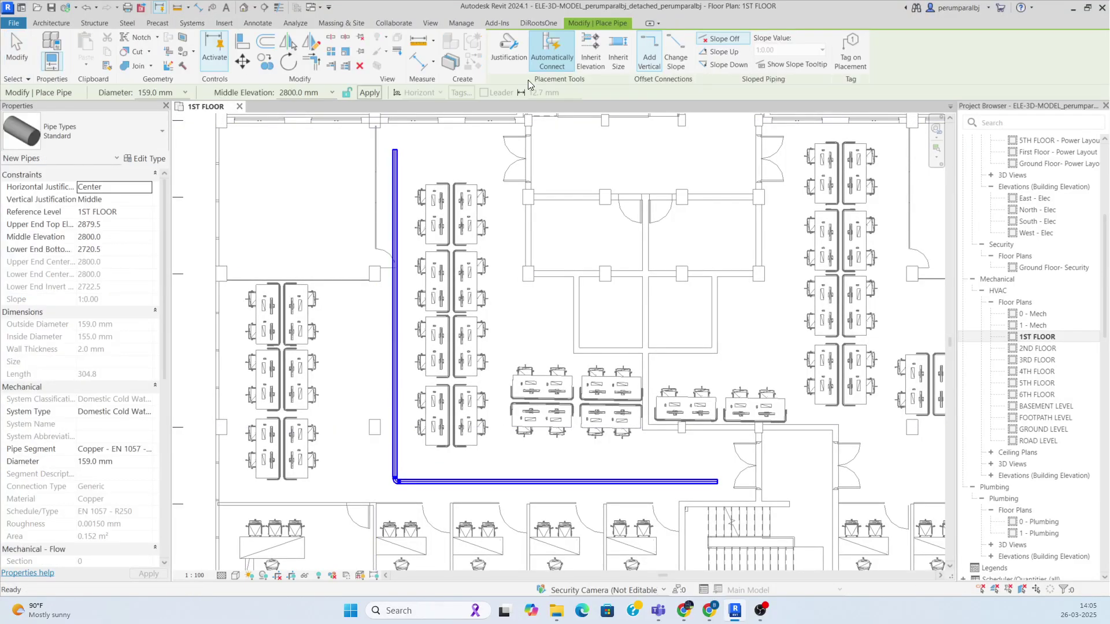
{"action": "key", "text": "Escape"}
{"action": "left_click", "coordinate": [395, 184]}
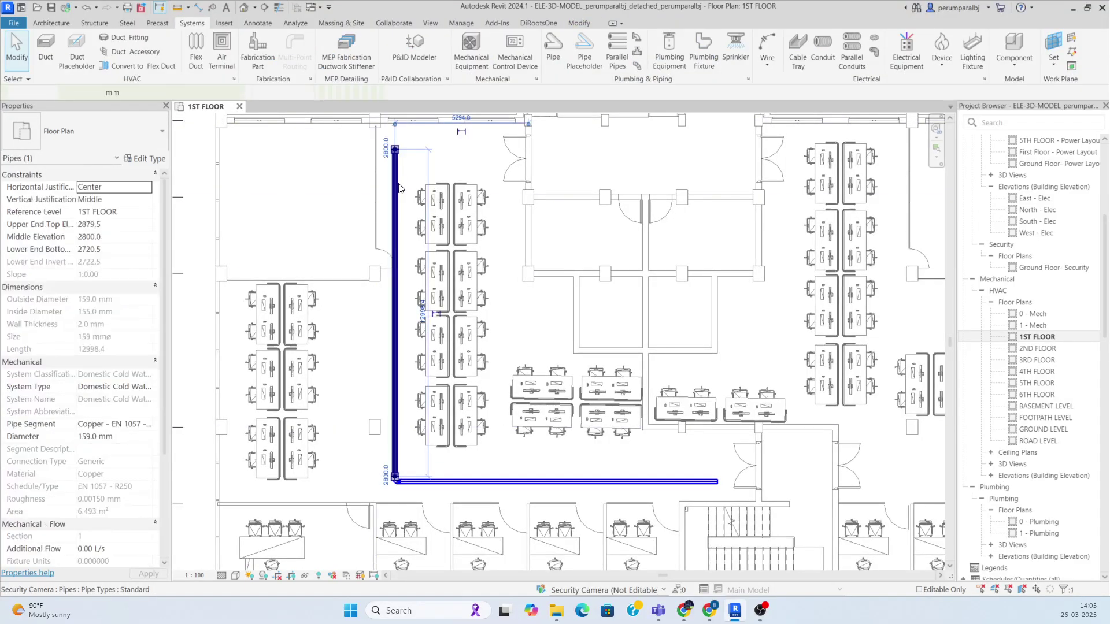
{"action": "left_click", "coordinate": [387, 264]}
{"action": "left_click", "coordinate": [395, 265]}
{"action": "key", "text": "Tab"}
{"action": "left_click", "coordinate": [395, 265]}
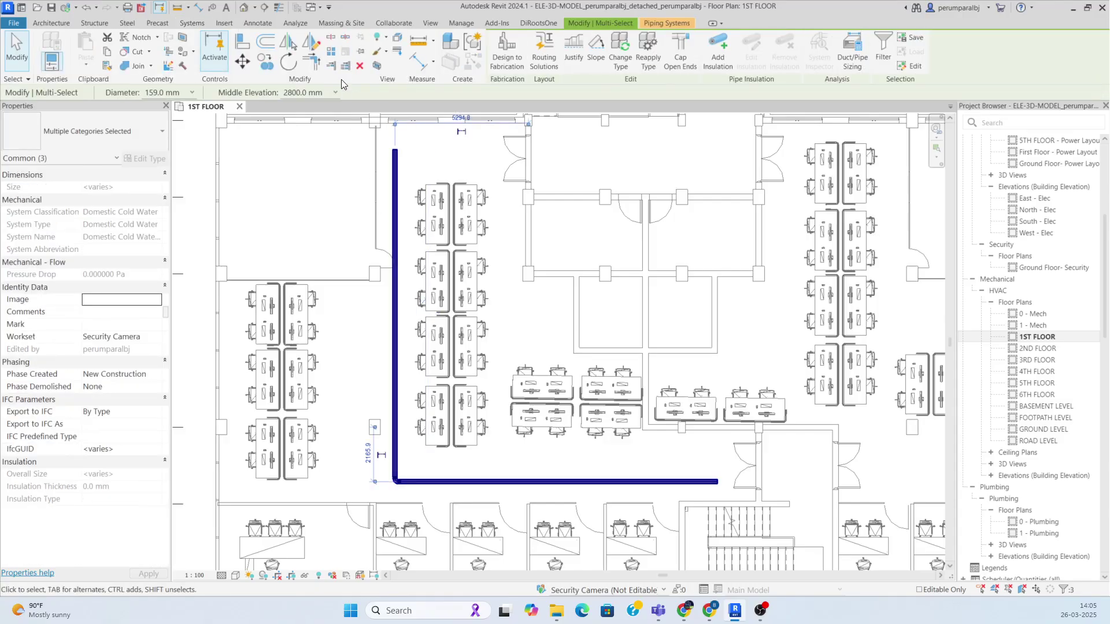
{"action": "left_click", "coordinate": [376, 66]}
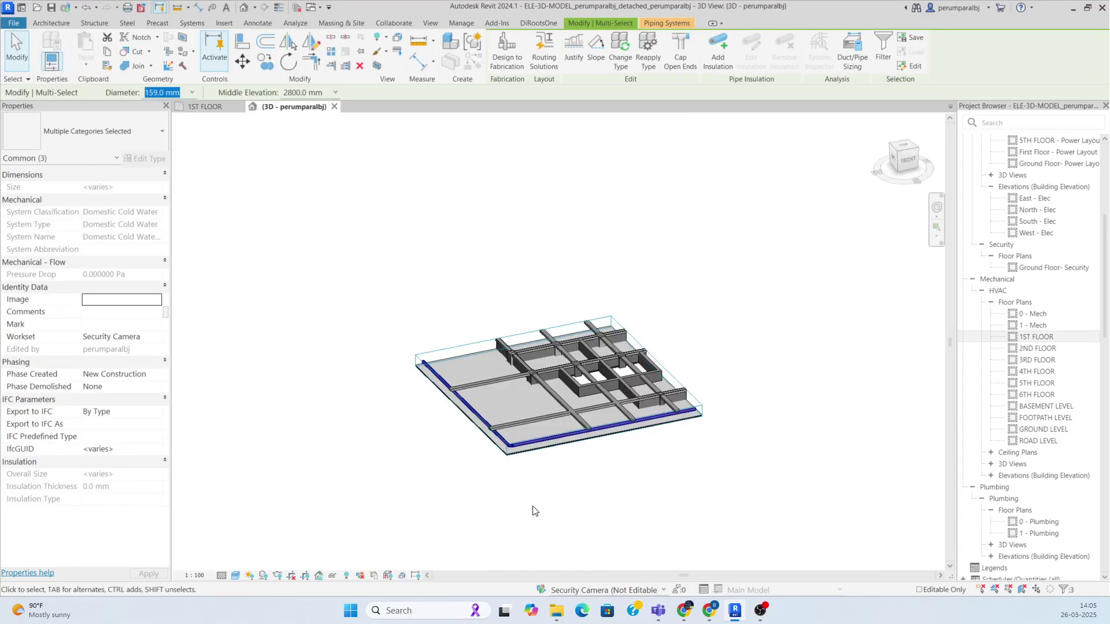
Extend the section box's lower face downward to include the storeys below the pipe, and inspect the model from another side
{"action": "middle_click_drag", "start_coordinate": [570, 476], "coordinate": [657, 454], "text": "shift"}
{"action": "left_click", "coordinate": [656, 449]}
{"action": "scroll", "coordinate": [647, 383], "scroll_direction": "up", "scroll_amount": 1}
{"action": "left_click", "coordinate": [647, 382]}
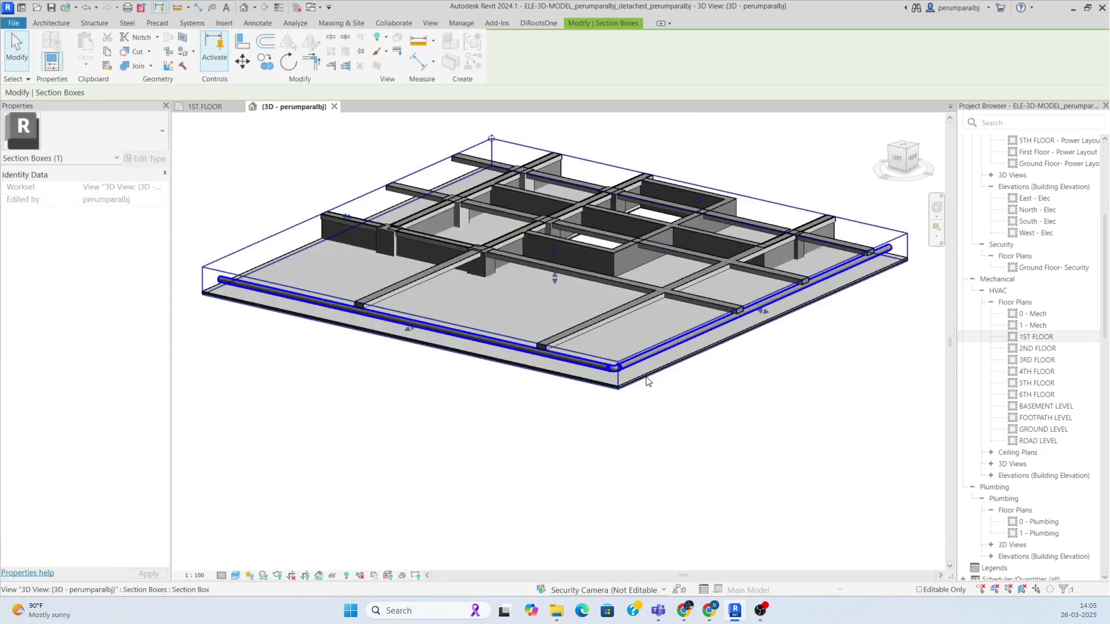
{"action": "left_click_drag", "start_coordinate": [555, 280], "coordinate": [558, 474]}
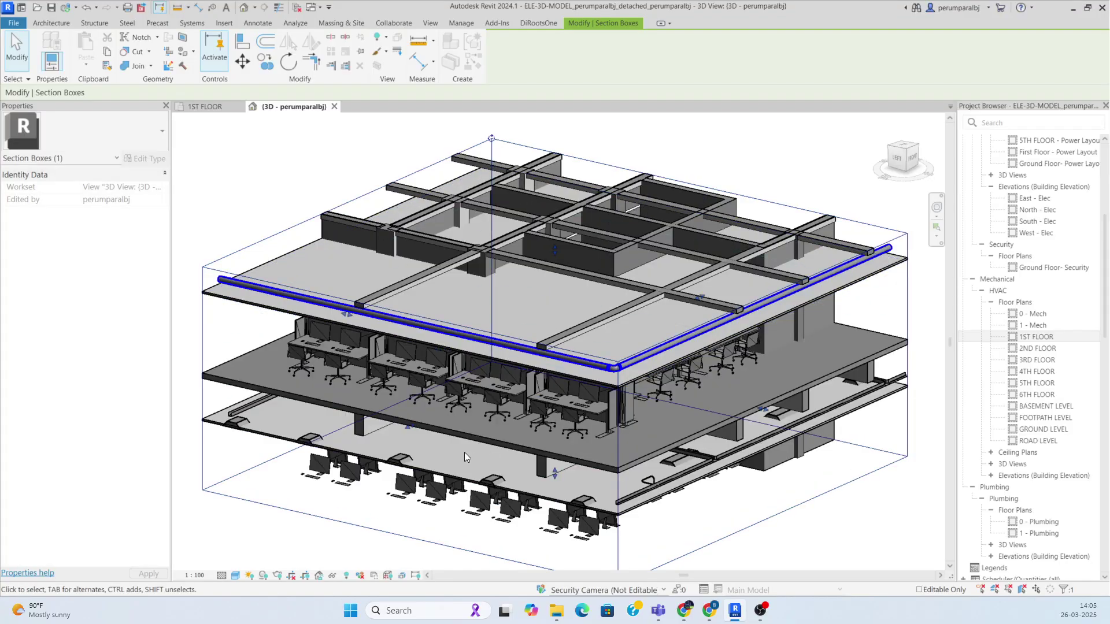
{"action": "middle_click_drag", "start_coordinate": [463, 453], "coordinate": [603, 282], "text": "shift"}
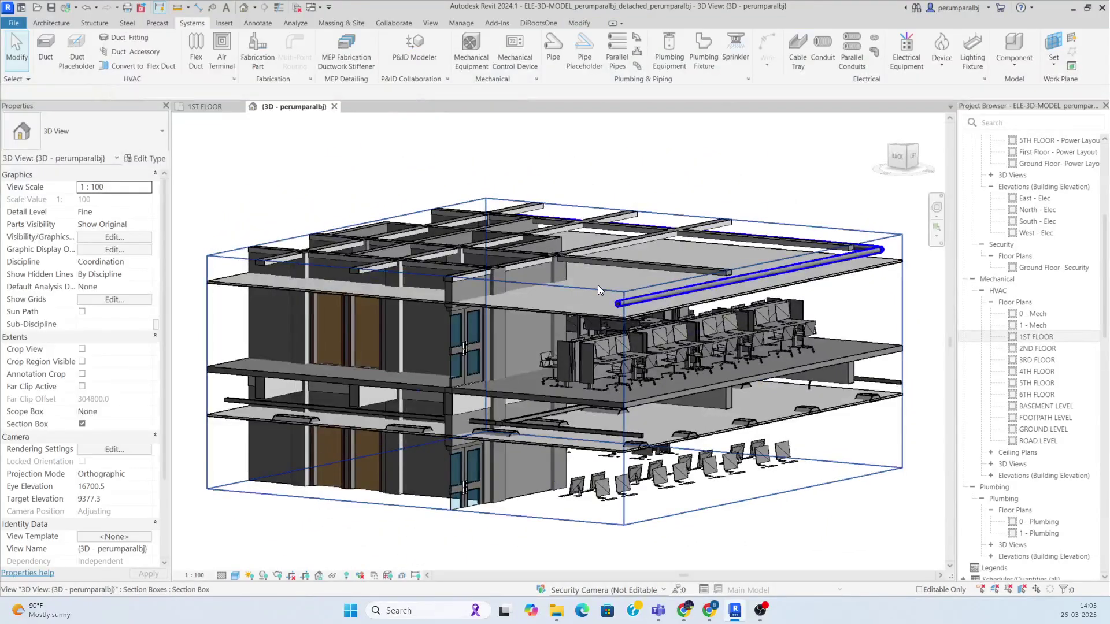
Extend the section box's upper face upward to include the storey above the pipe run
{"action": "left_click_drag", "start_coordinate": [555, 250], "coordinate": [556, 191]}
{"action": "scroll", "coordinate": [707, 351], "scroll_direction": "up", "scroll_amount": 1}
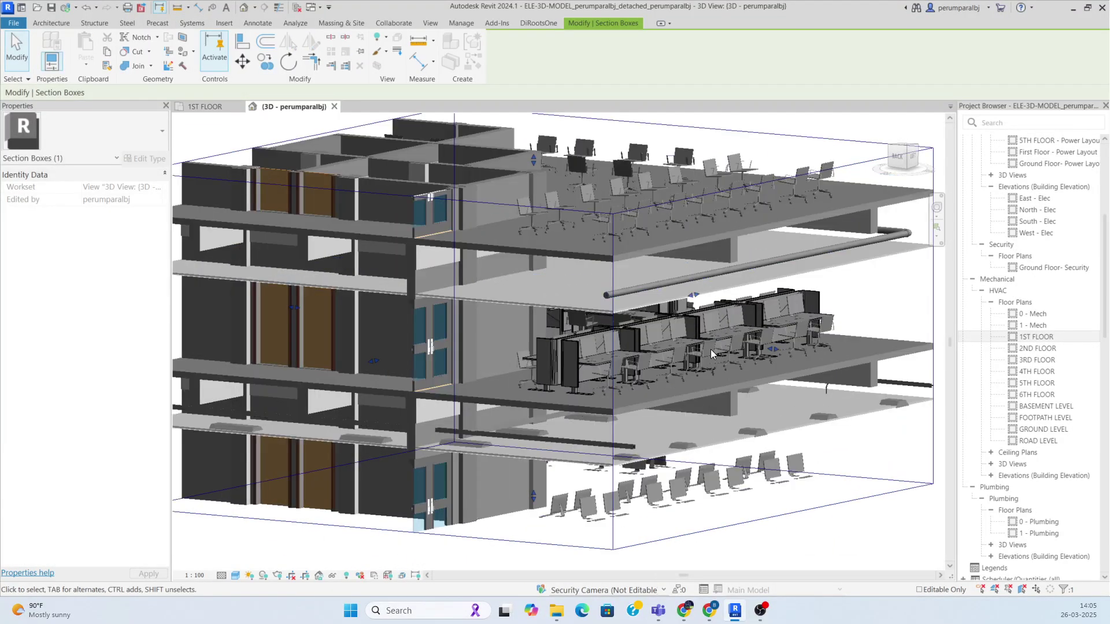
{"action": "middle_click_drag", "start_coordinate": [711, 350], "coordinate": [538, 403]}
Set the long cold water pipe's middle elevation to 3000 mm
{"action": "left_click", "coordinate": [494, 337]}
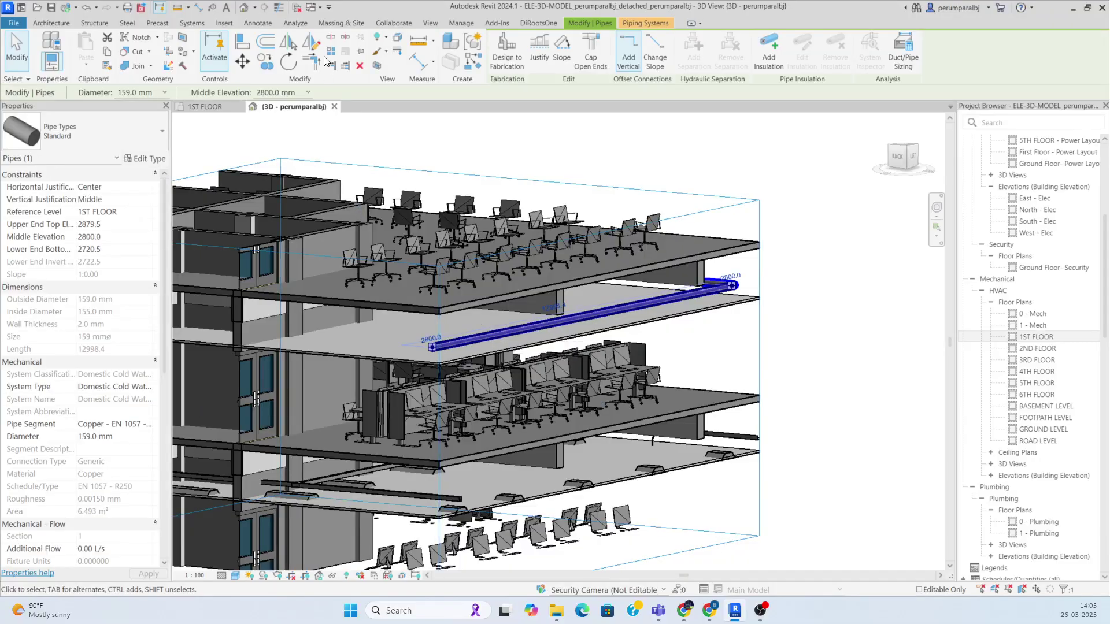
{"action": "left_click", "coordinate": [296, 92]}
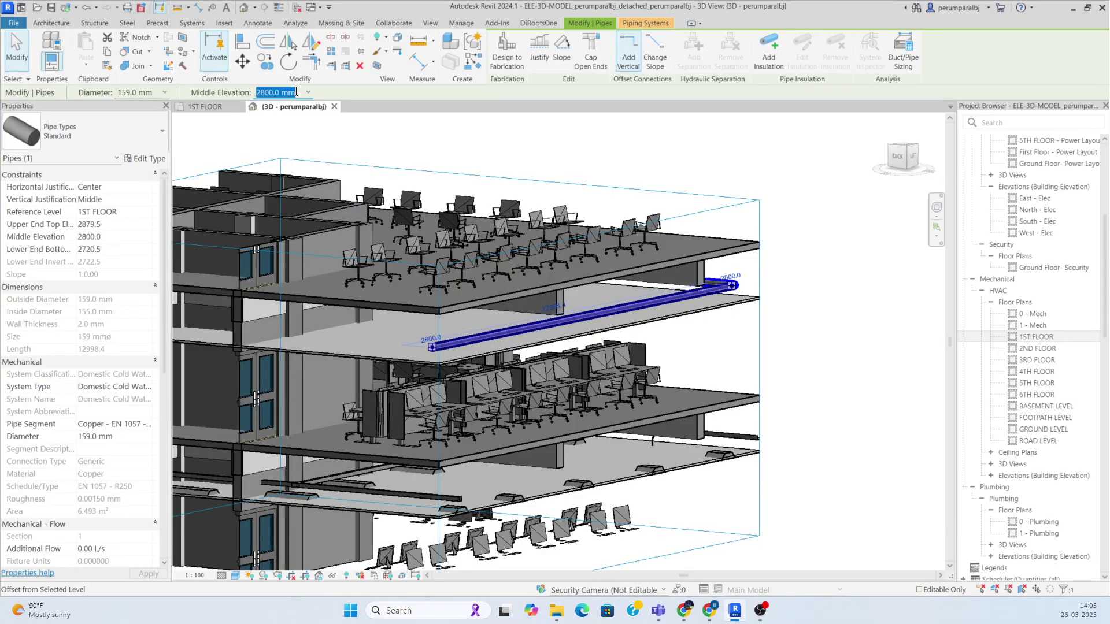
{"action": "type", "text": "3000"}
{"action": "key", "text": "Return"}
{"action": "left_click", "coordinate": [816, 394]}
Examine the raised pipe where it meets the beam, and set the 3D view's visual style to Shaded
{"action": "middle_click_drag", "start_coordinate": [818, 393], "coordinate": [661, 307], "text": "shift"}
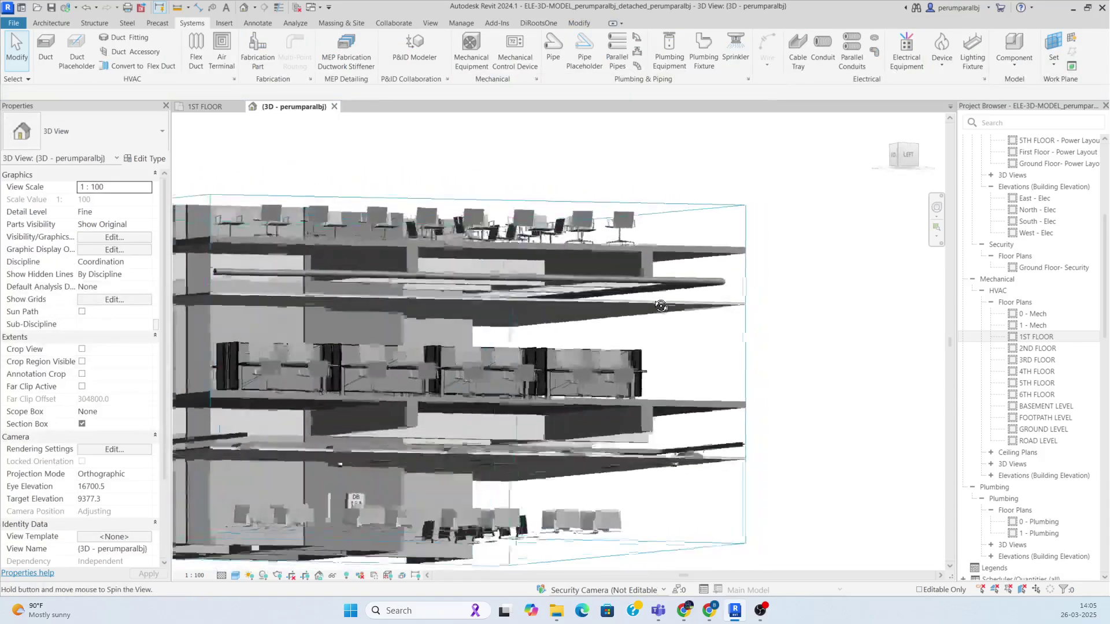
{"action": "scroll", "coordinate": [635, 262], "scroll_direction": "up", "scroll_amount": 10}
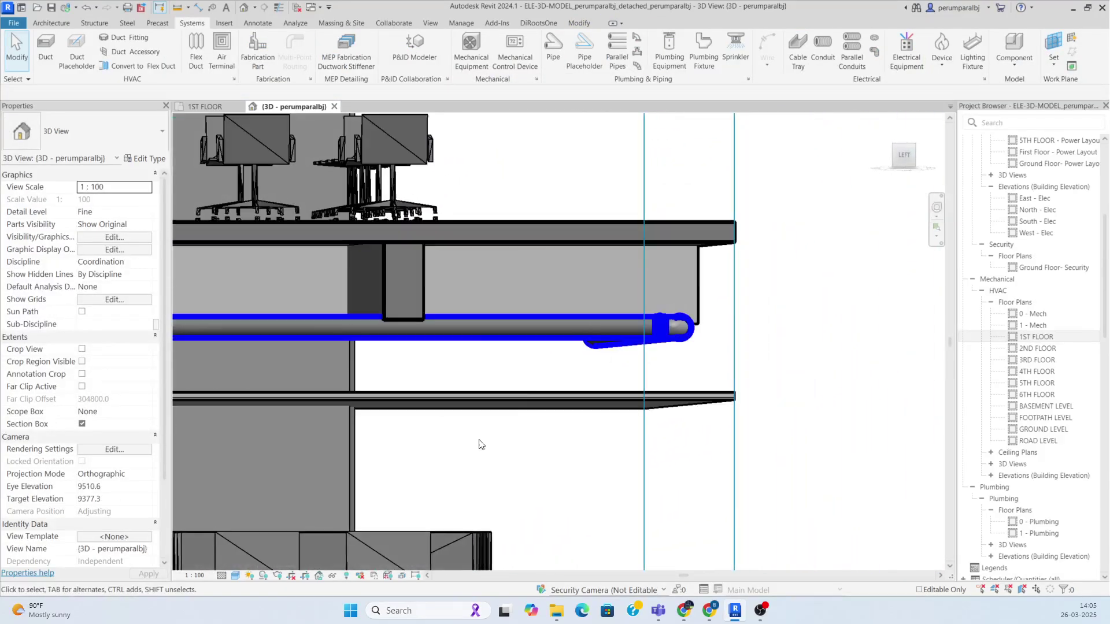
{"action": "middle_click_drag", "start_coordinate": [427, 485], "coordinate": [584, 431]}
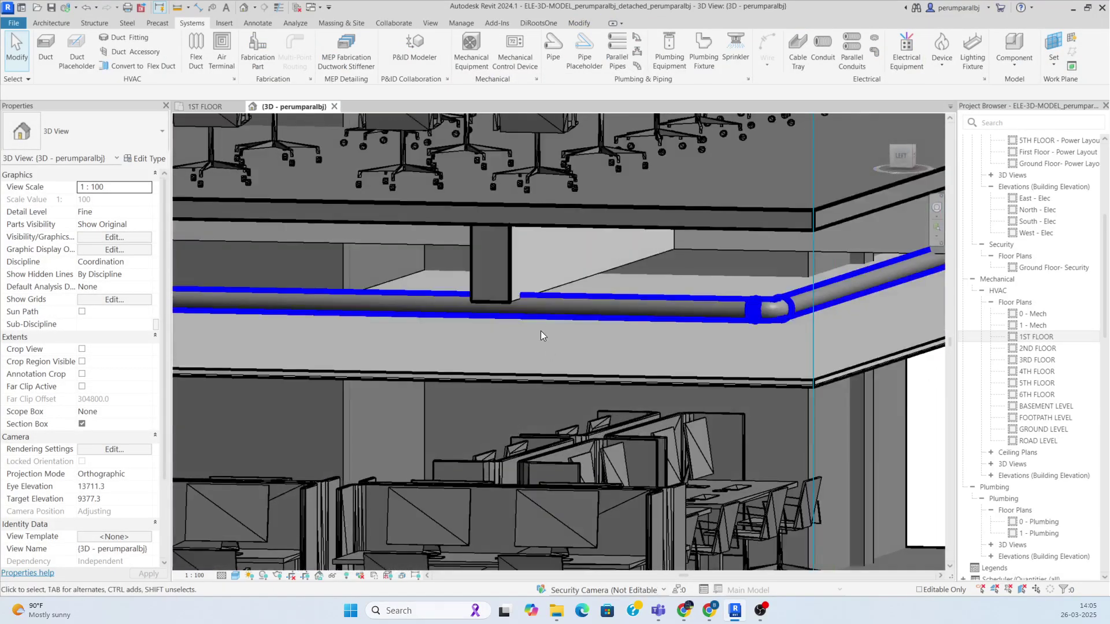
{"action": "left_click", "coordinate": [235, 575]}
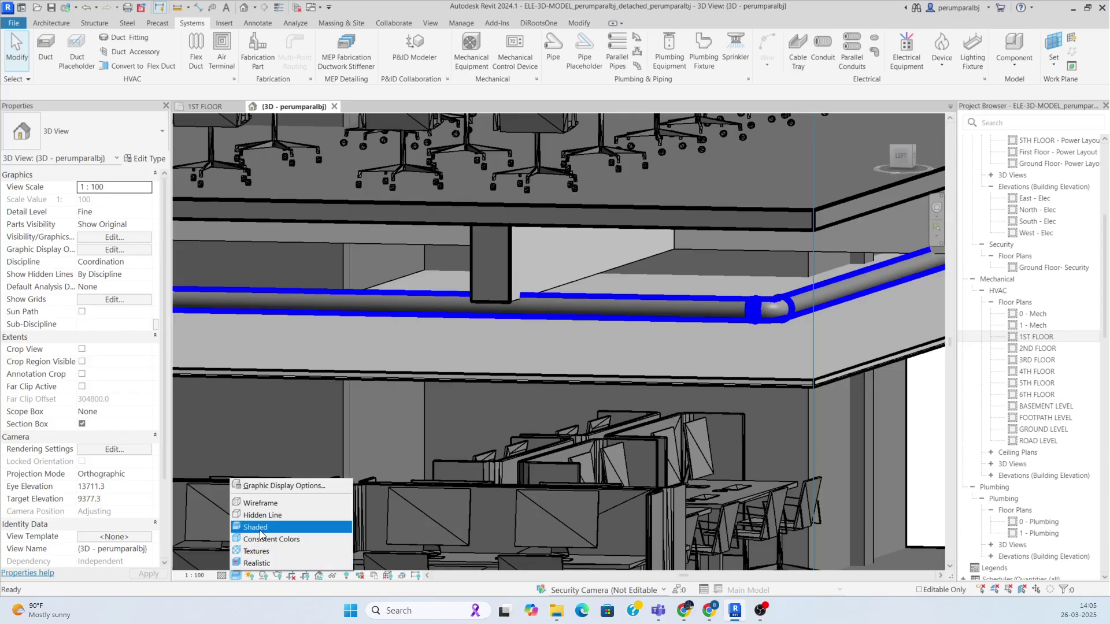
{"action": "left_click", "coordinate": [261, 531]}
Set the long cold water pipe's middle elevation to 2850 mm so it runs below the beam
{"action": "left_click", "coordinate": [582, 321]}
{"action": "middle_click_drag", "start_coordinate": [582, 321], "coordinate": [611, 431], "text": "shift"}
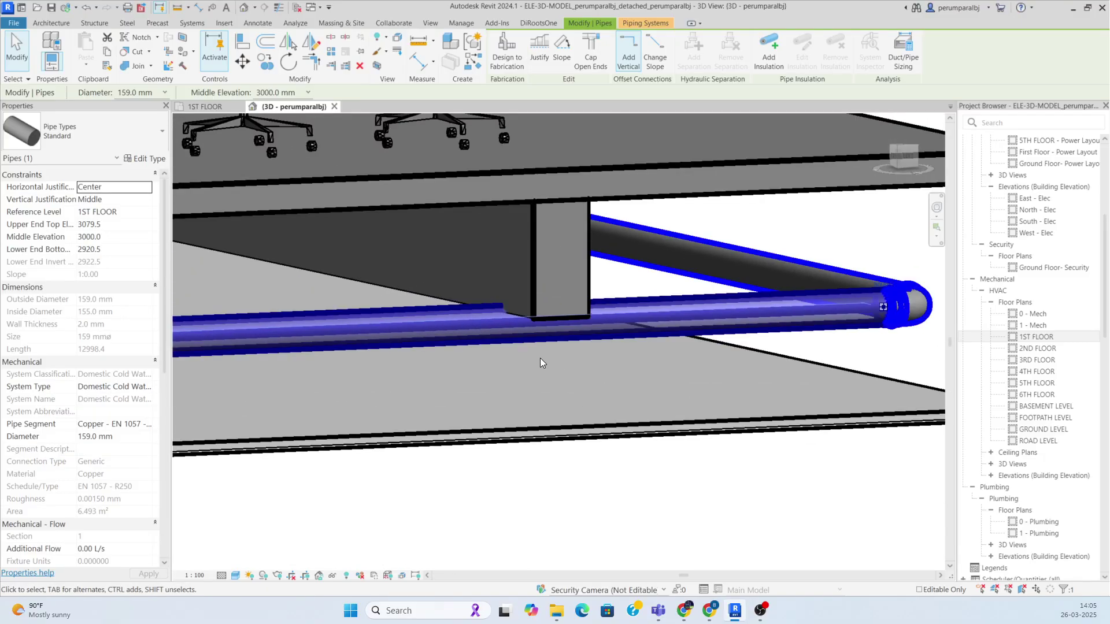
{"action": "left_click", "coordinate": [297, 96]}
{"action": "type", "text": "2850"}
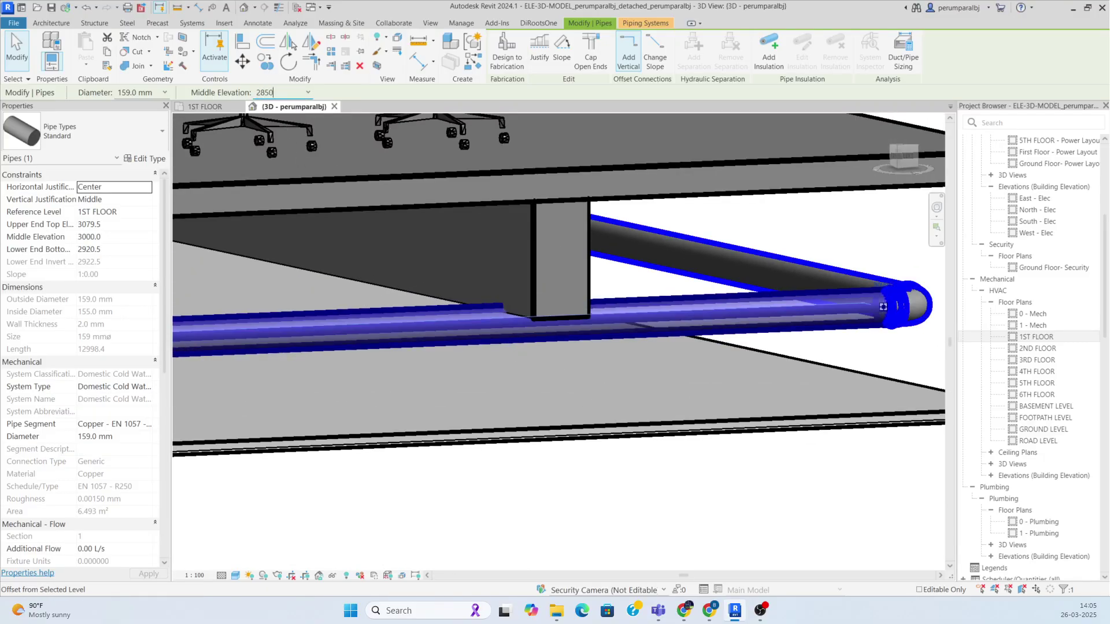
{"action": "key", "text": "Return"}
{"action": "scroll", "coordinate": [639, 348], "scroll_direction": "down", "scroll_amount": 3}
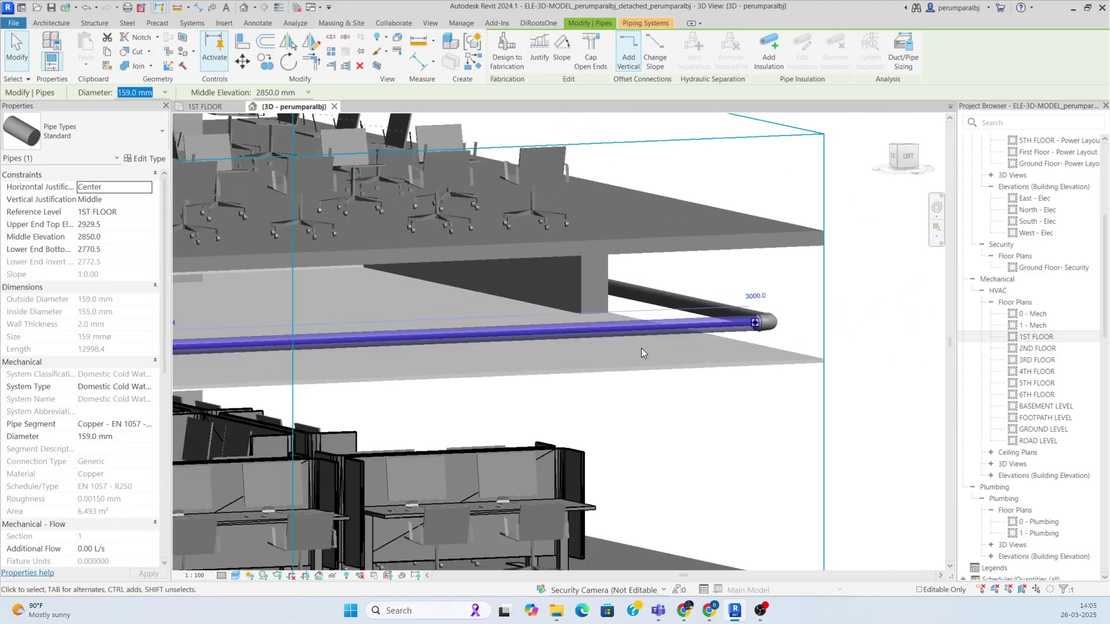
{"action": "left_click", "coordinate": [583, 379]}
{"action": "scroll", "coordinate": [582, 379], "scroll_direction": "down", "scroll_amount": 1}
Start a new pipe in the 1ST FLOOR plan at 2850 mm elevation with the system type Domestic Hot Water
{"action": "left_click", "coordinate": [220, 104]}
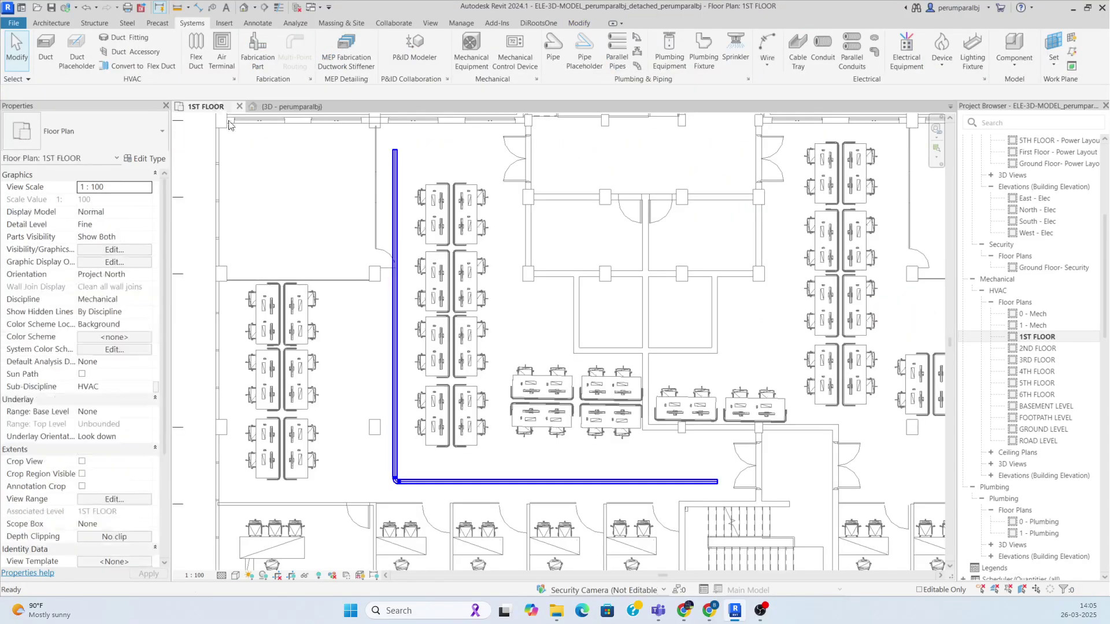
{"action": "left_click", "coordinate": [396, 214]}
{"action": "key", "text": "p"}
{"action": "key", "text": "i"}
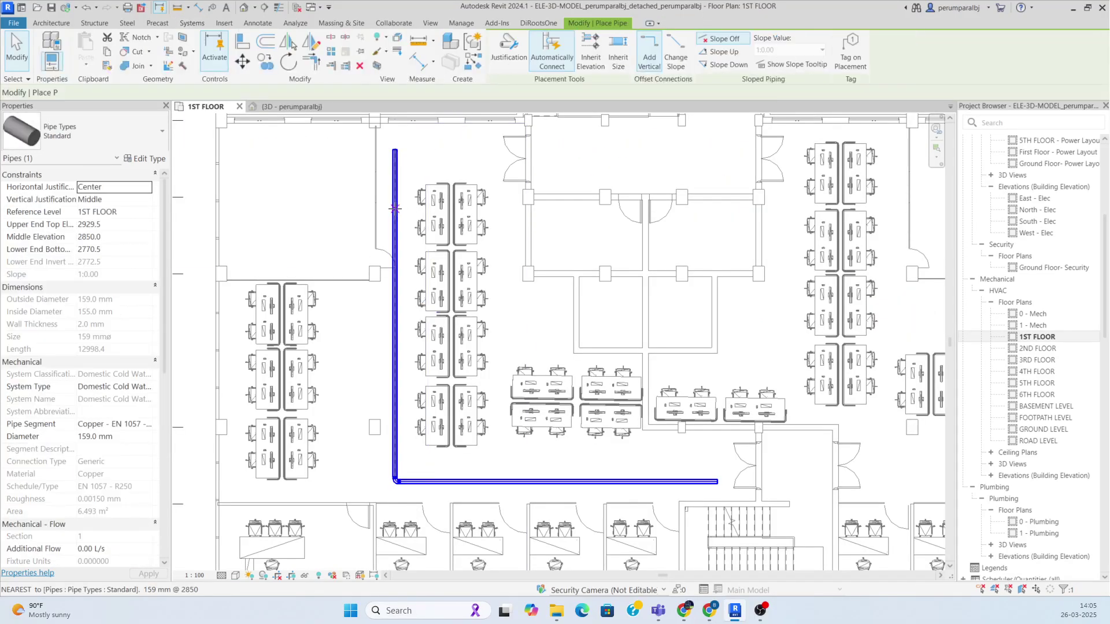
{"action": "left_click", "coordinate": [154, 412]}
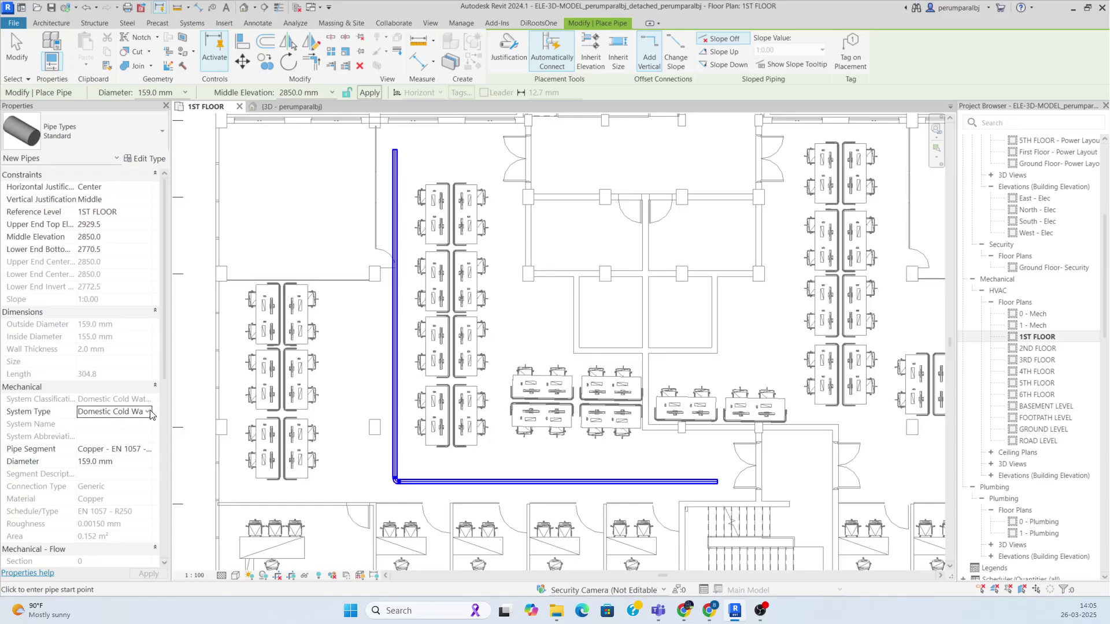
{"action": "left_click", "coordinate": [154, 413]}
{"action": "left_click", "coordinate": [119, 438]}
Draw an L-shaped 159 mm hot water pipe run just inside the cold water run, parallel to both of its legs
{"action": "scroll", "coordinate": [402, 151], "scroll_direction": "up", "scroll_amount": 2}
{"action": "left_click", "coordinate": [402, 149]}
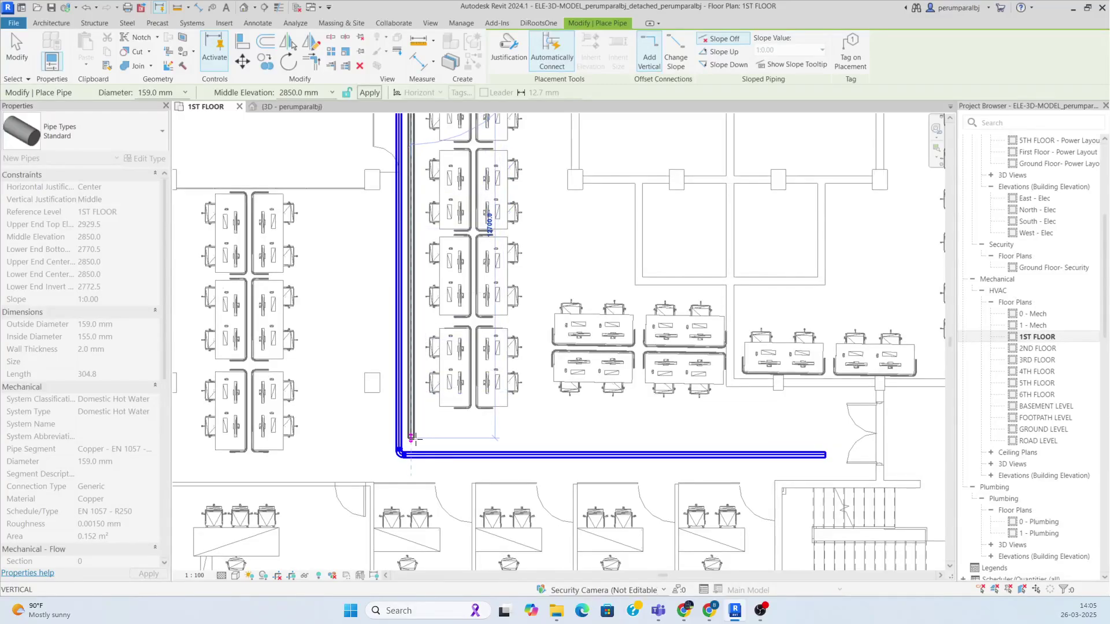
{"action": "left_click", "coordinate": [412, 441]}
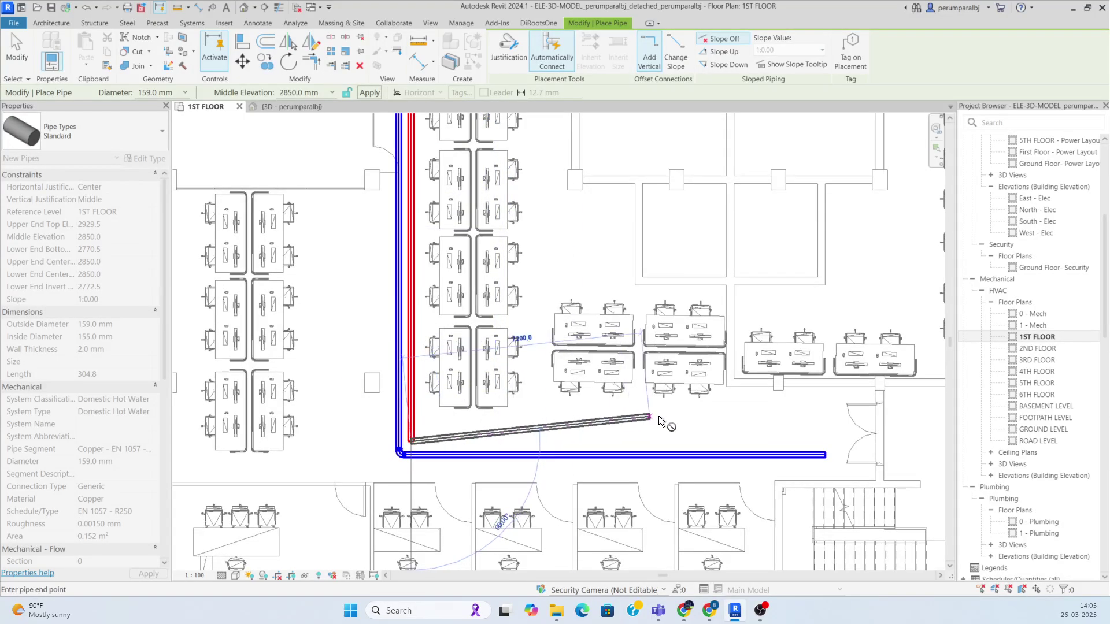
{"action": "left_click", "coordinate": [823, 441]}
{"action": "key", "text": "Escape"}
{"action": "key", "text": "Escape"}
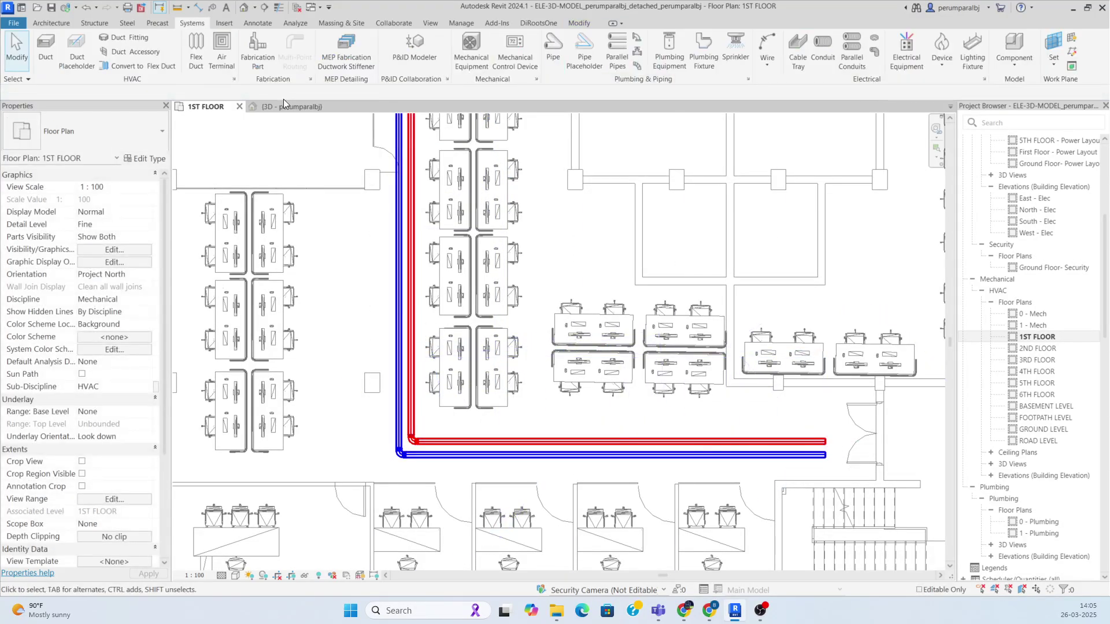
Add the Domestic Cold Water and Domestic Hot Water filters to the 3D view's visibility overrides
{"action": "left_click", "coordinate": [282, 107]}
{"action": "middle_click_drag", "start_coordinate": [739, 405], "coordinate": [660, 434], "text": "shift"}
{"action": "scroll", "coordinate": [658, 432], "scroll_direction": "down", "scroll_amount": 3}
{"action": "key", "text": "v"}
{"action": "key", "text": "v"}
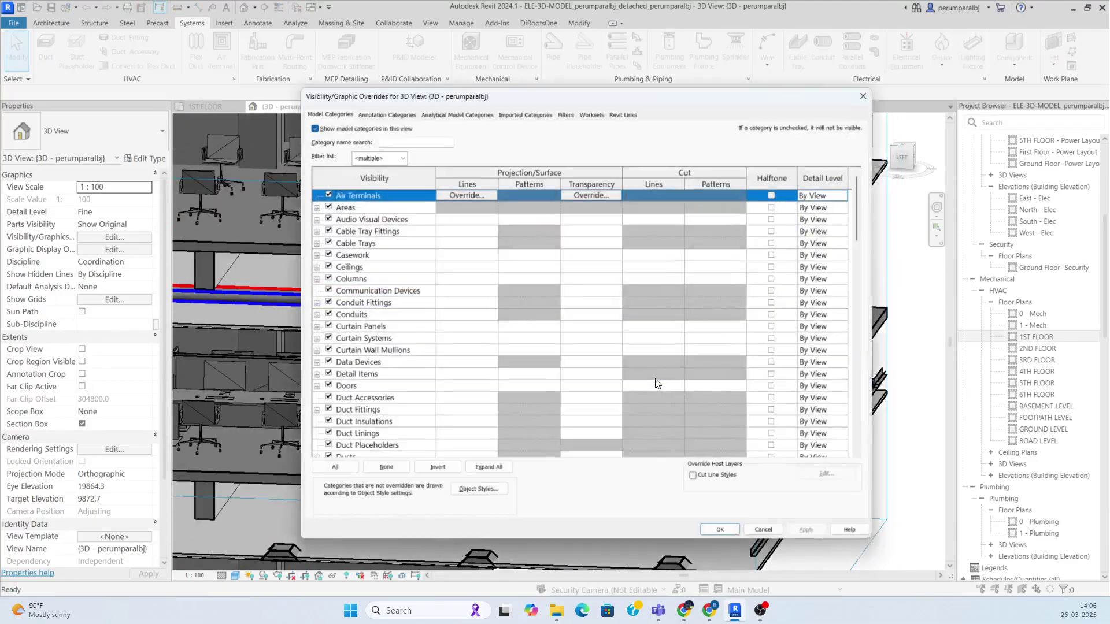
{"action": "left_click", "coordinate": [566, 114]}
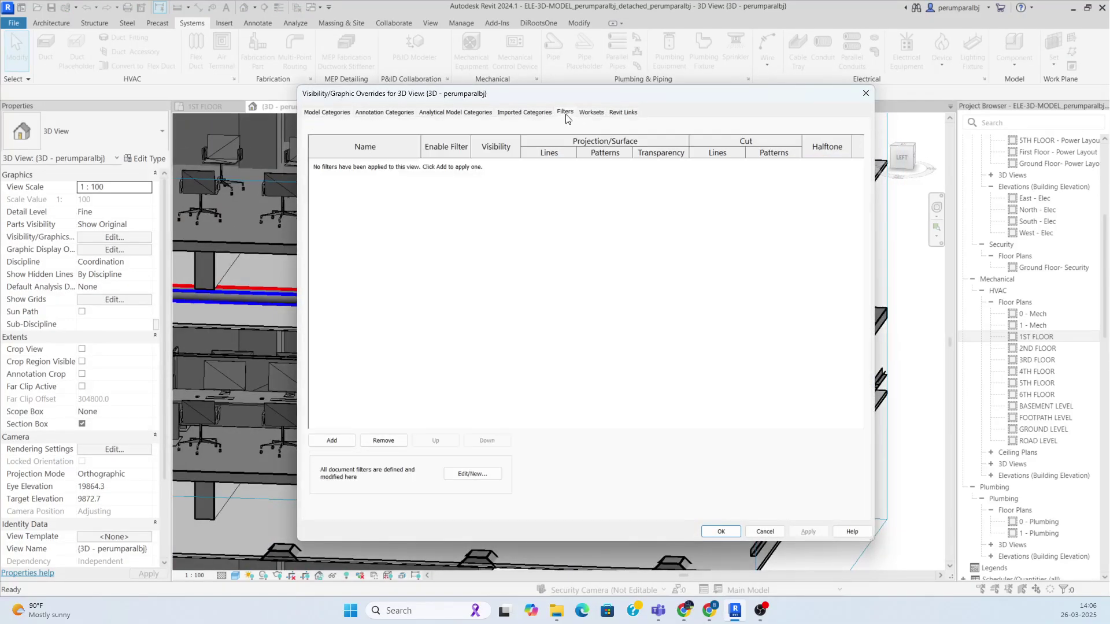
{"action": "left_click", "coordinate": [332, 441]}
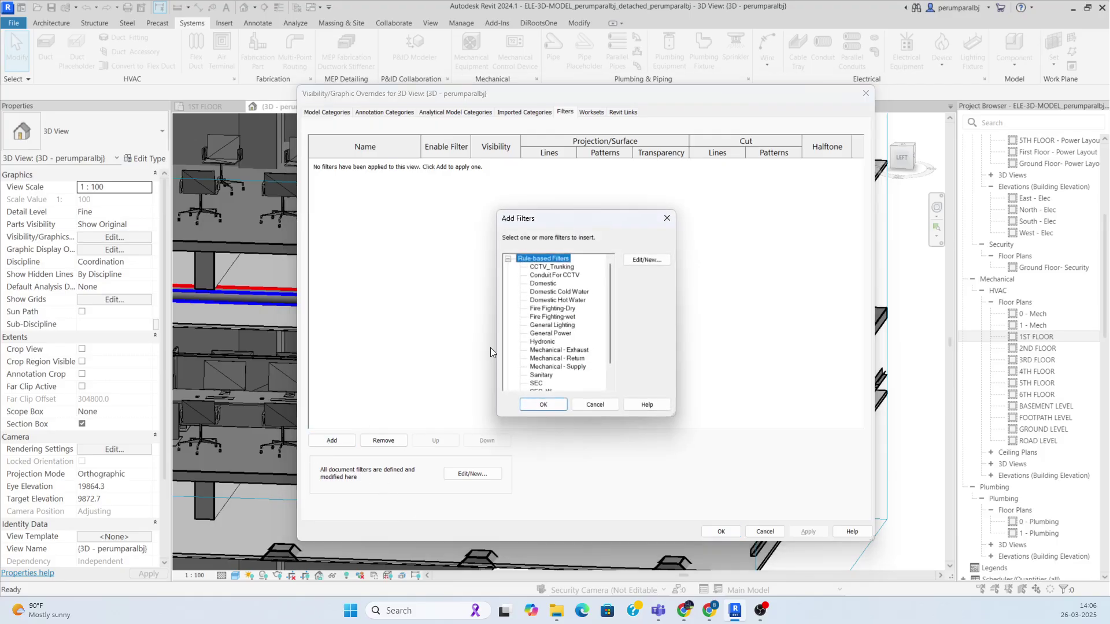
{"action": "left_click", "coordinate": [560, 293]}
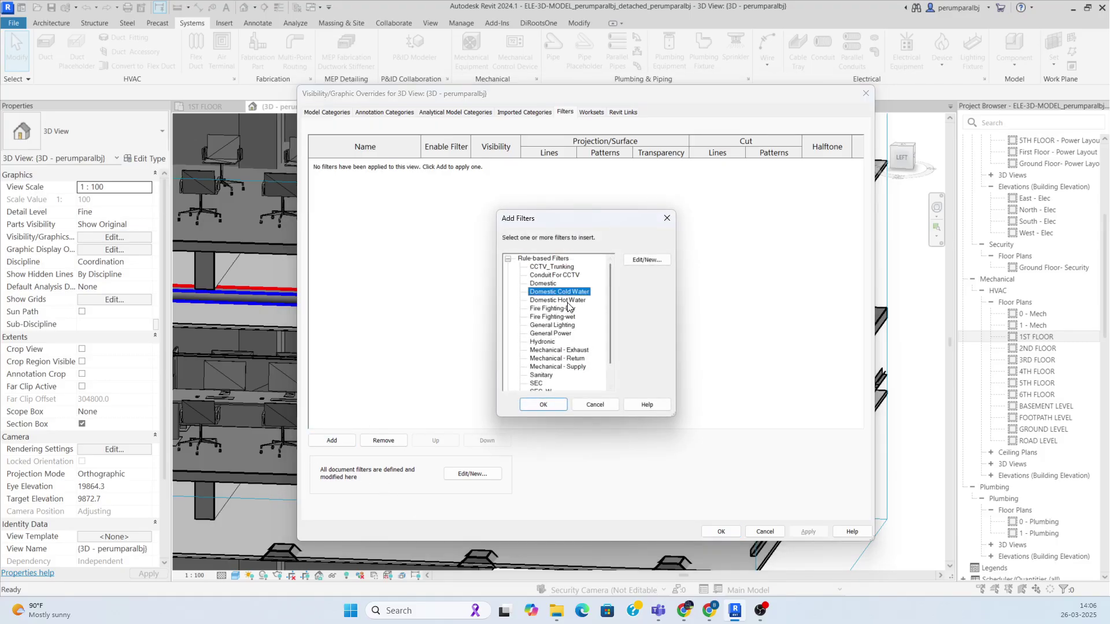
{"action": "left_click", "coordinate": [567, 301], "text": "ctrl"}
{"action": "left_click", "coordinate": [542, 406]}
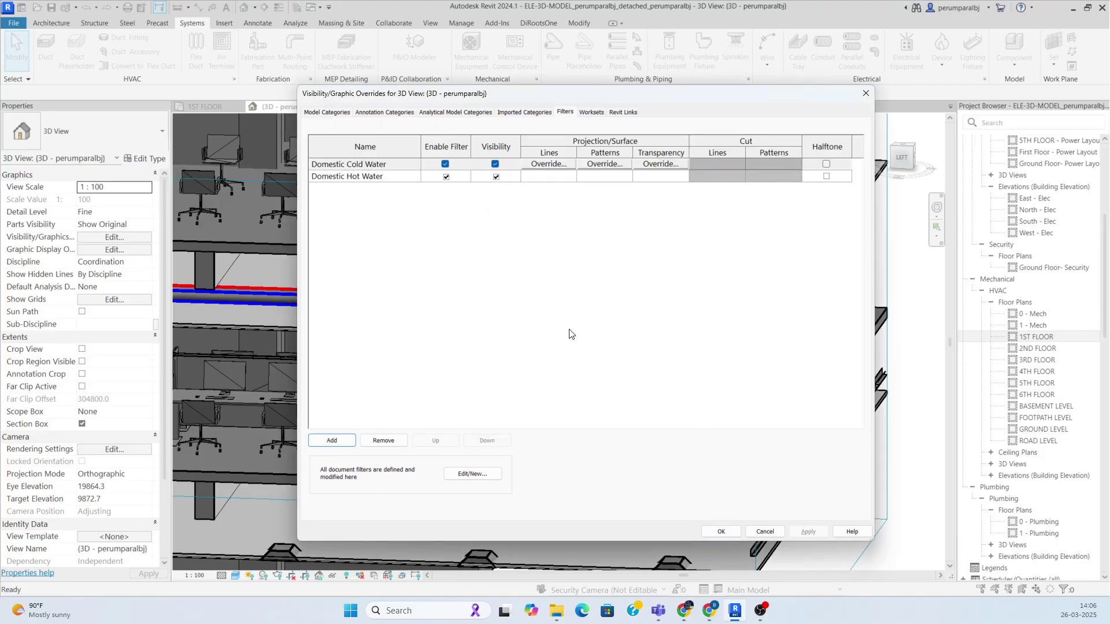
Override the Domestic Cold Water filter's foreground surface pattern with a solid fill in blue
{"action": "left_click", "coordinate": [612, 166]}
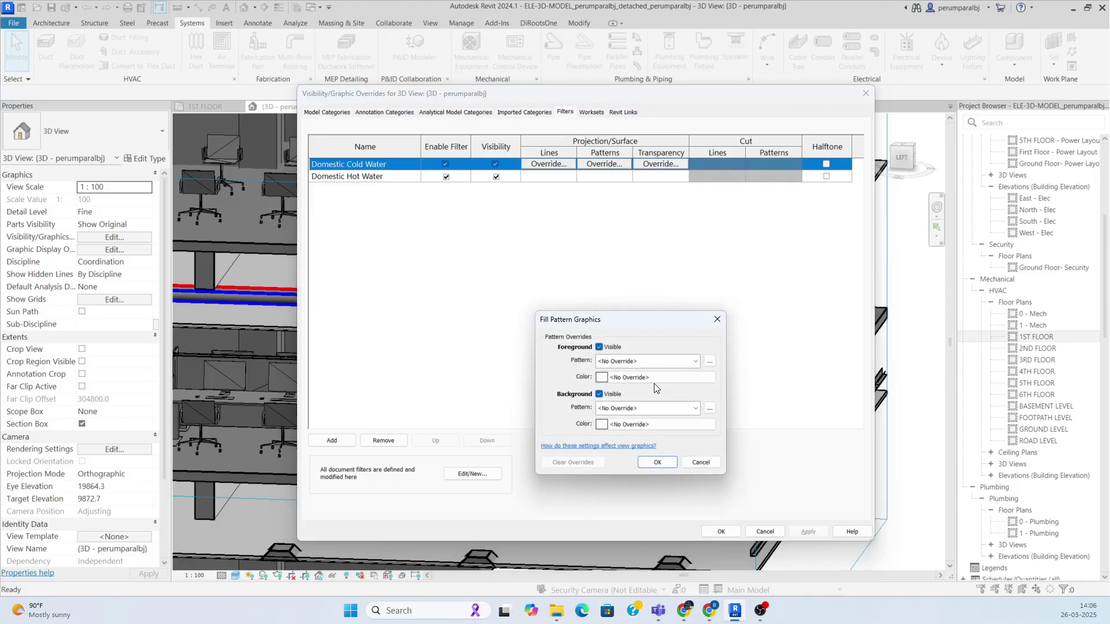
{"action": "left_click", "coordinate": [663, 362]}
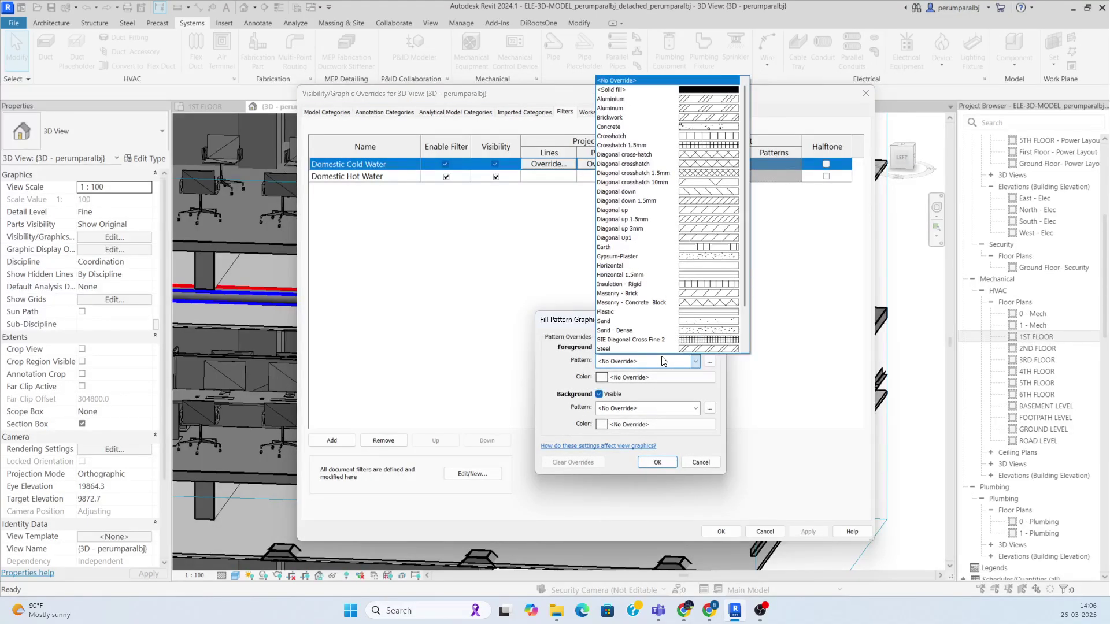
{"action": "left_click", "coordinate": [665, 90]}
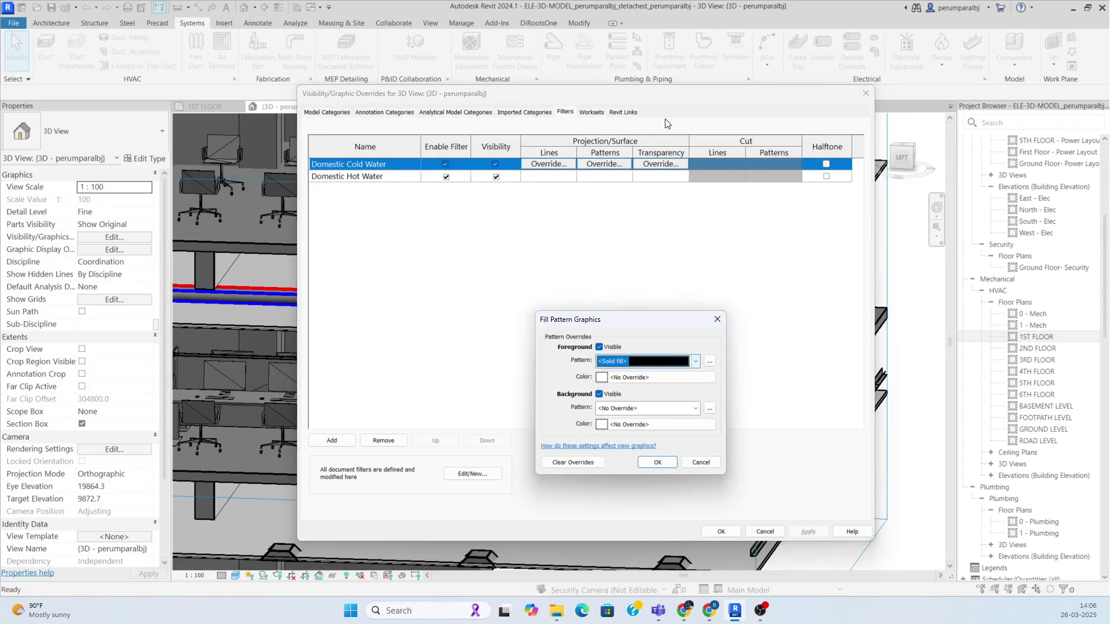
{"action": "left_click", "coordinate": [635, 378]}
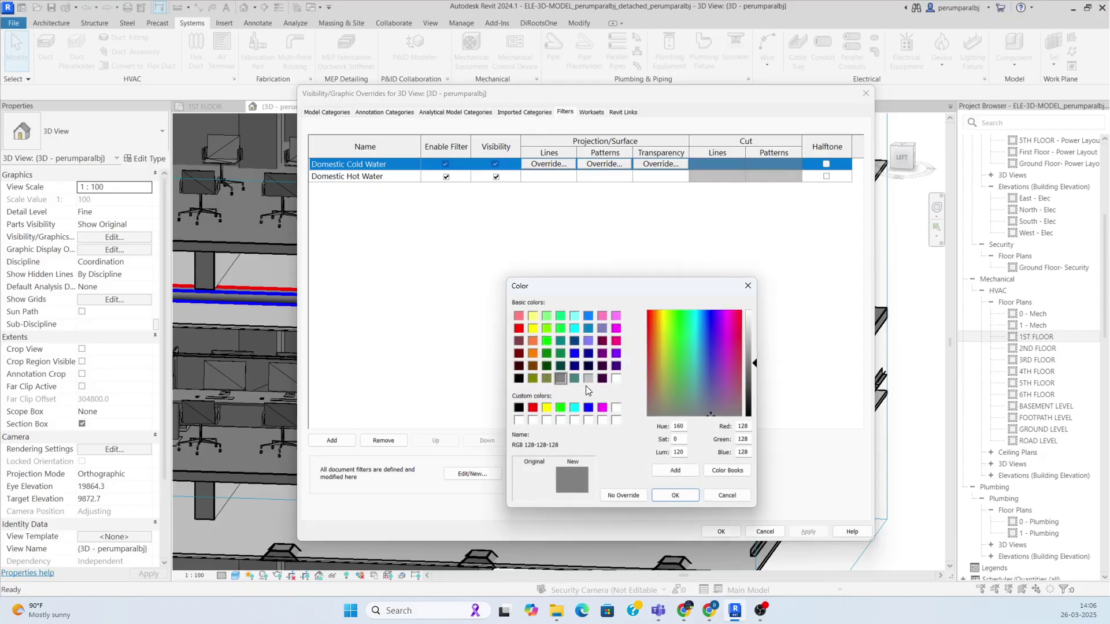
{"action": "left_click", "coordinate": [589, 409]}
{"action": "left_click", "coordinate": [672, 495]}
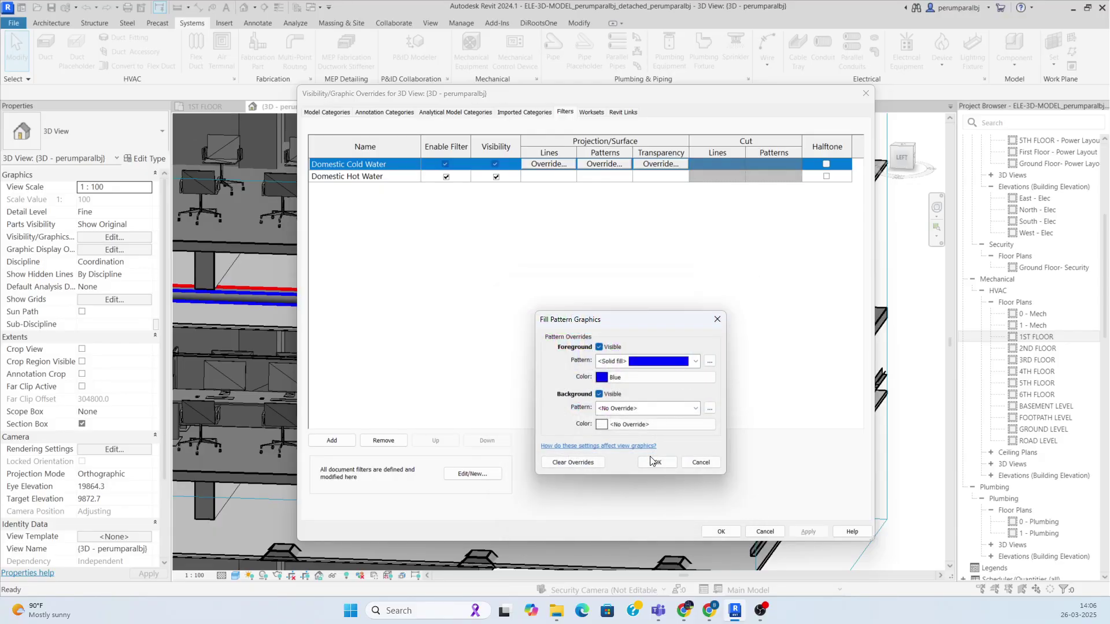
{"action": "left_click", "coordinate": [657, 462]}
Override the Domestic Hot Water filter's foreground surface pattern with a solid fill in red, apply the overrides and inspect both pipe runs in 3D
{"action": "left_click", "coordinate": [591, 177]}
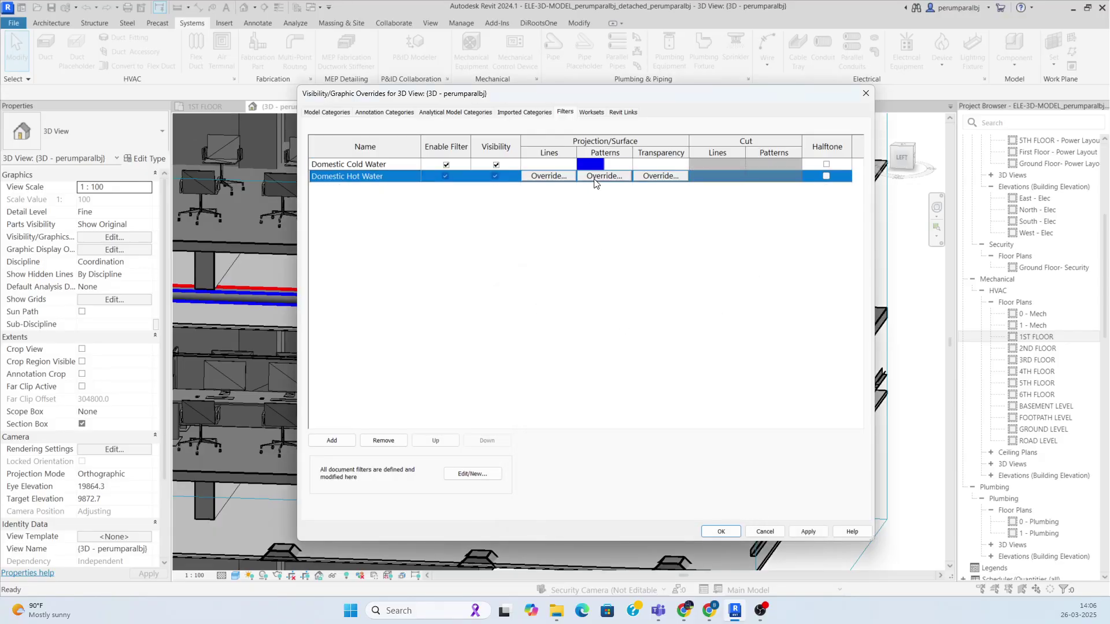
{"action": "left_click", "coordinate": [596, 177]}
{"action": "left_click", "coordinate": [636, 363]}
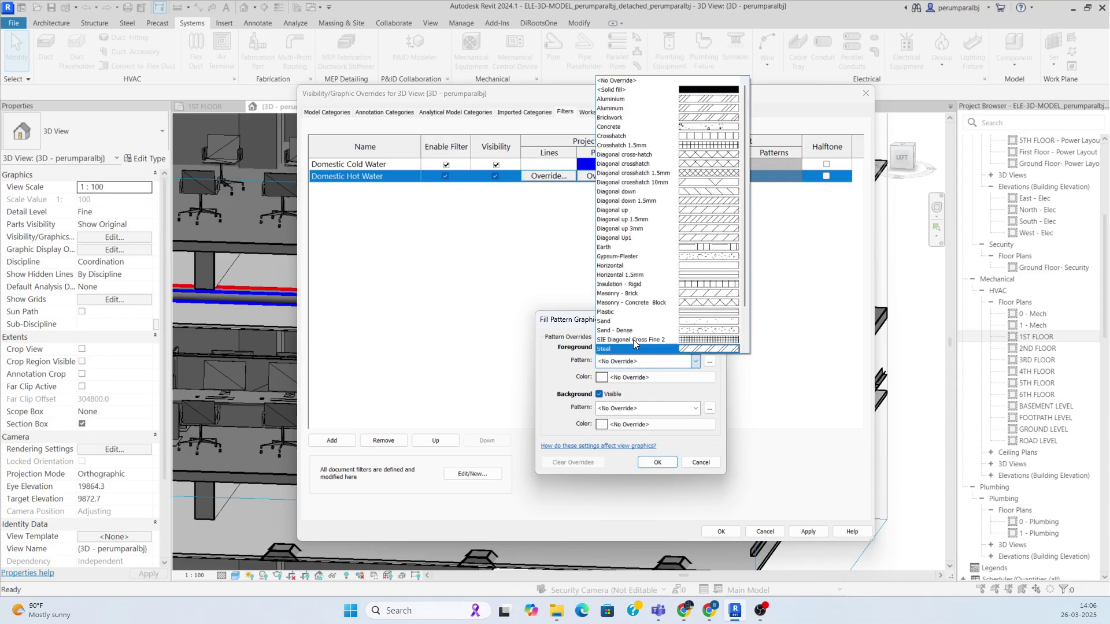
{"action": "left_click", "coordinate": [611, 90]}
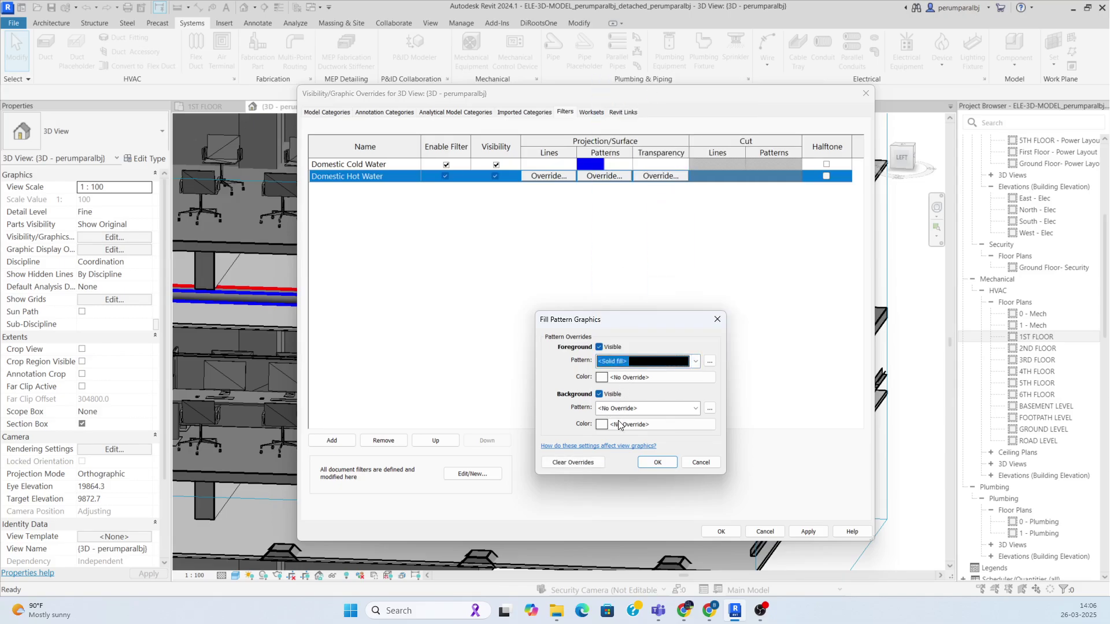
{"action": "left_click", "coordinate": [617, 380]}
{"action": "left_click", "coordinate": [533, 408]}
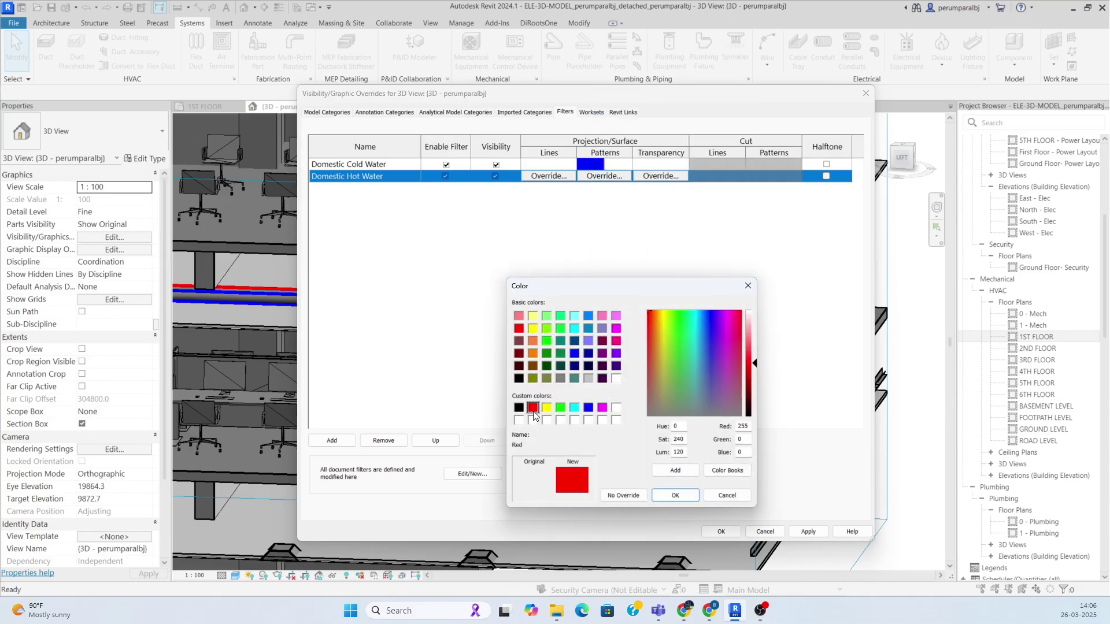
{"action": "left_click", "coordinate": [666, 497]}
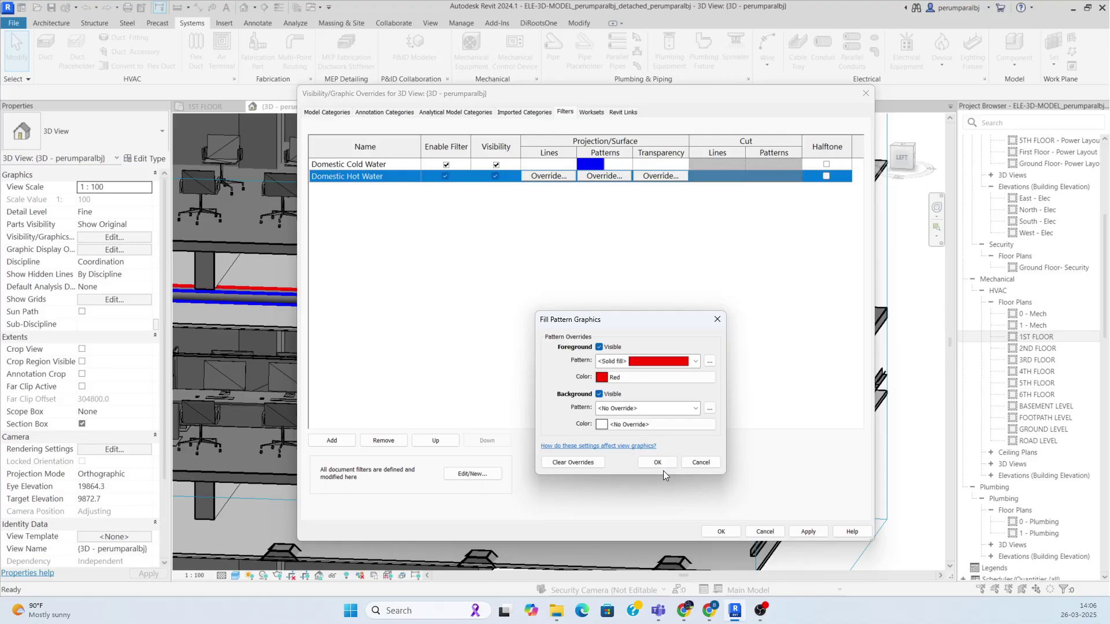
{"action": "left_click", "coordinate": [657, 462]}
{"action": "left_click", "coordinate": [808, 532]}
{"action": "left_click", "coordinate": [721, 531]}
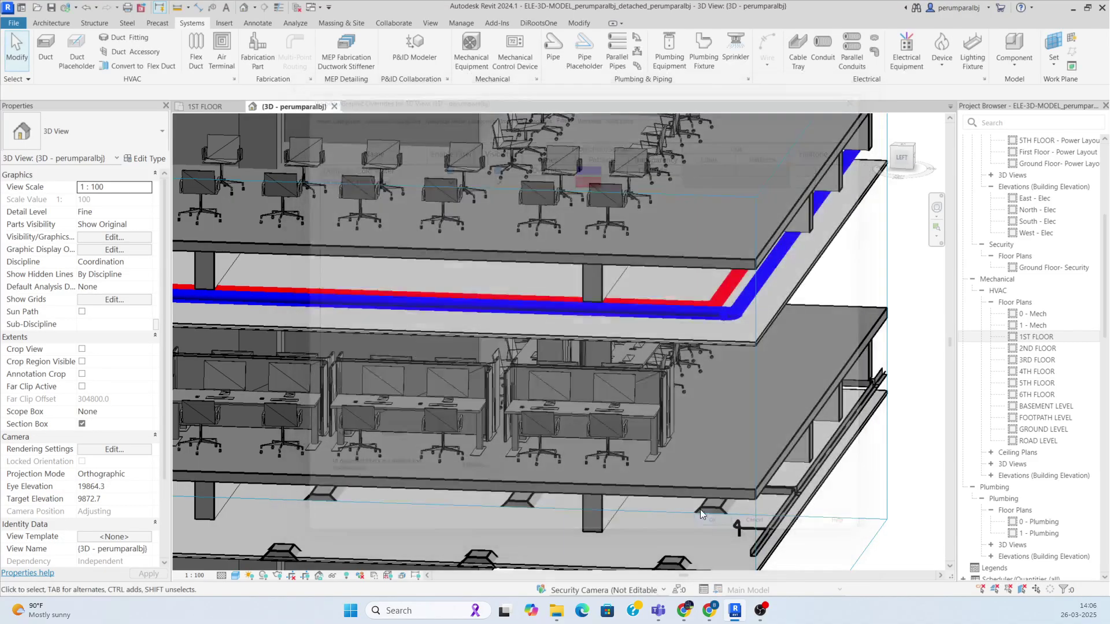
{"action": "scroll", "coordinate": [507, 397], "scroll_direction": "down", "scroll_amount": 2}
{"action": "middle_click_drag", "start_coordinate": [508, 397], "coordinate": [808, 376], "text": "shift"}
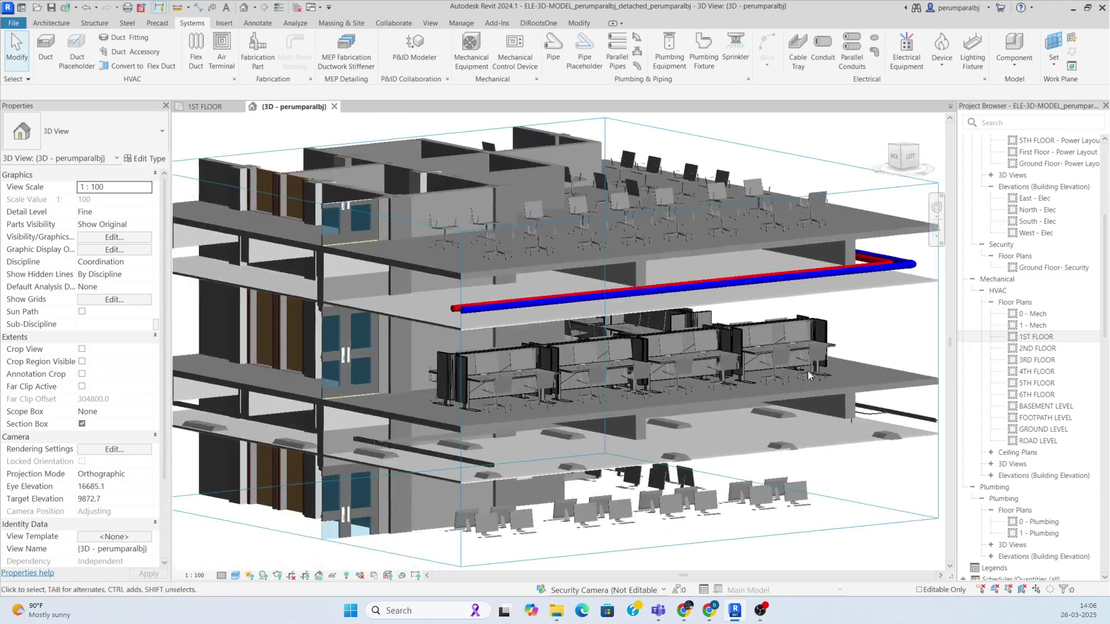
{"action": "scroll", "coordinate": [807, 373], "scroll_direction": "up", "scroll_amount": 5}
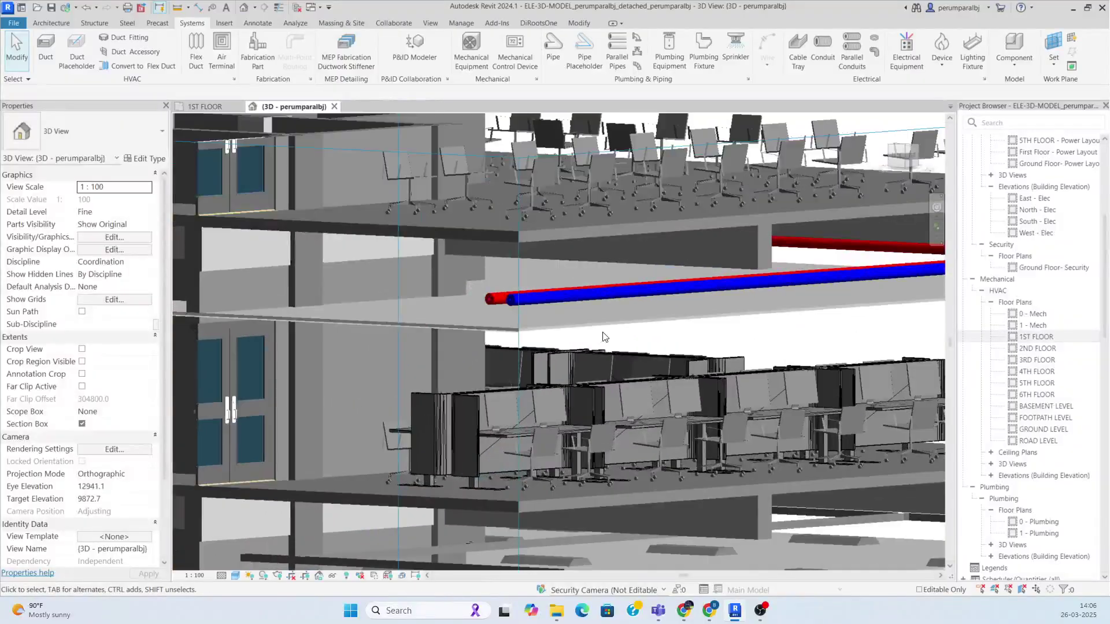
{"action": "scroll", "coordinate": [603, 336], "scroll_direction": "down", "scroll_amount": 3}
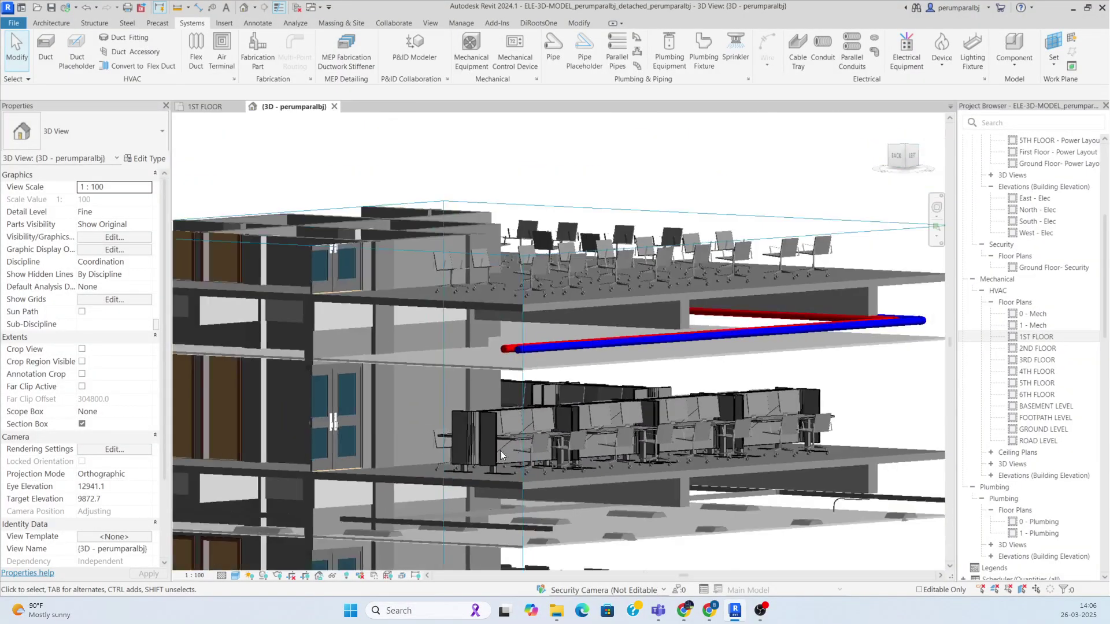
In the 1ST FLOOR plan, nudge the north-south legs of the cold and hot water runs together westward, away from the desks
{"action": "middle_click_drag", "start_coordinate": [501, 450], "coordinate": [343, 110], "text": "shift"}
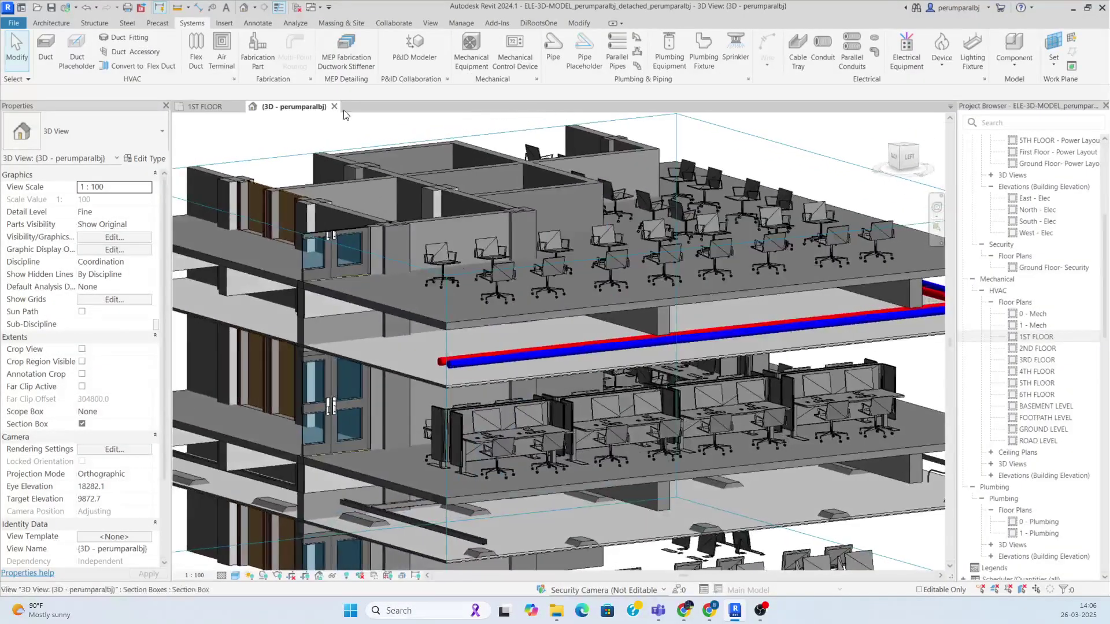
{"action": "left_click", "coordinate": [200, 107]}
{"action": "scroll", "coordinate": [430, 209], "scroll_direction": "up", "scroll_amount": 4}
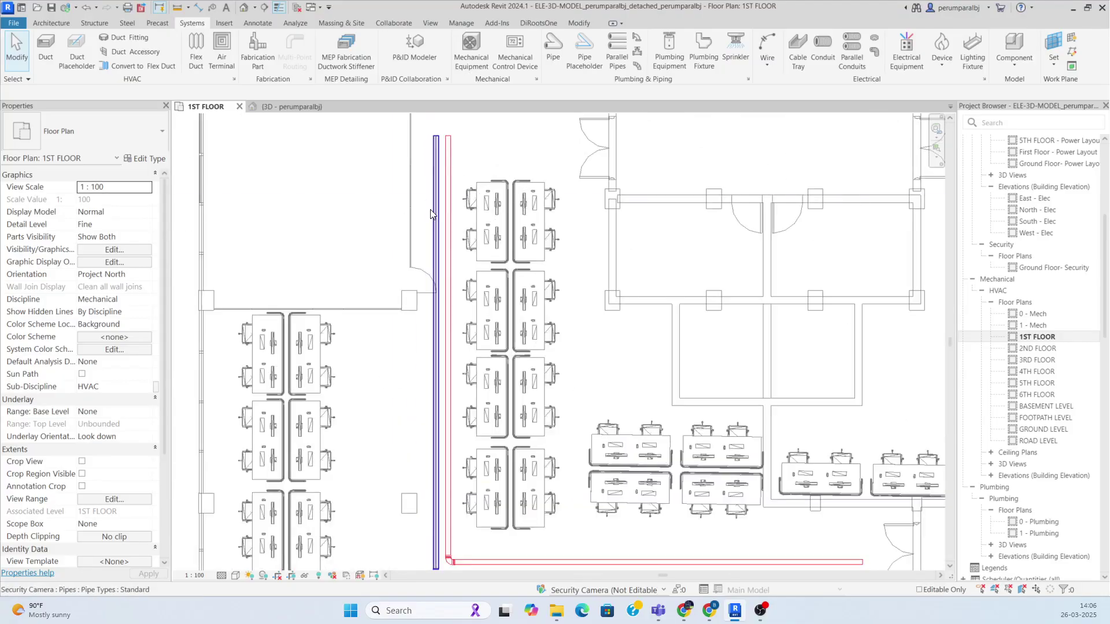
{"action": "left_click", "coordinate": [436, 229]}
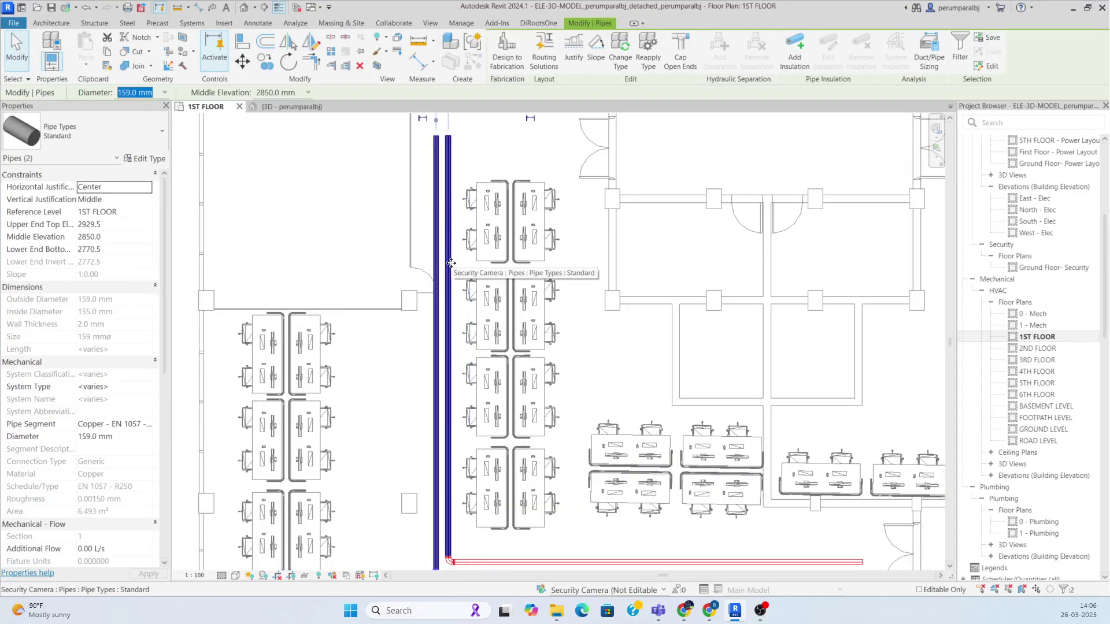
{"action": "key", "text": "Left"}
{"action": "key", "text": "Left"}
{"action": "key", "text": "Left"}
{"action": "key", "text": "Left"}
{"action": "key", "text": "Escape"}
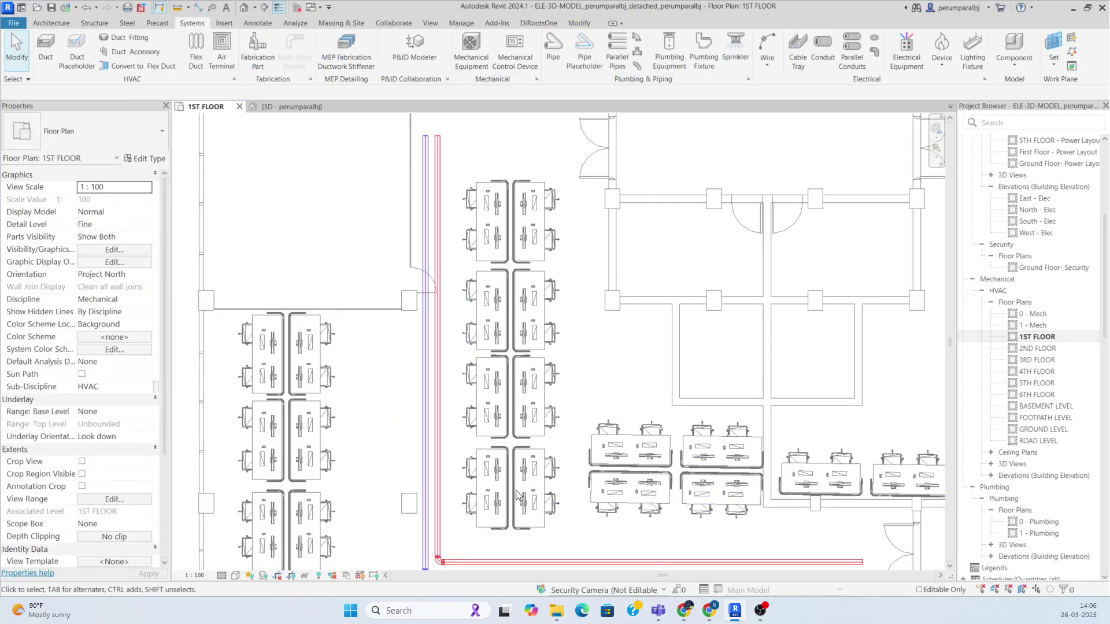
Nudge the north-south leg of the hot water run closer to the parallel cold water leg
{"action": "scroll", "coordinate": [431, 435], "scroll_direction": "up", "scroll_amount": 2}
{"action": "left_click", "coordinate": [431, 435]}
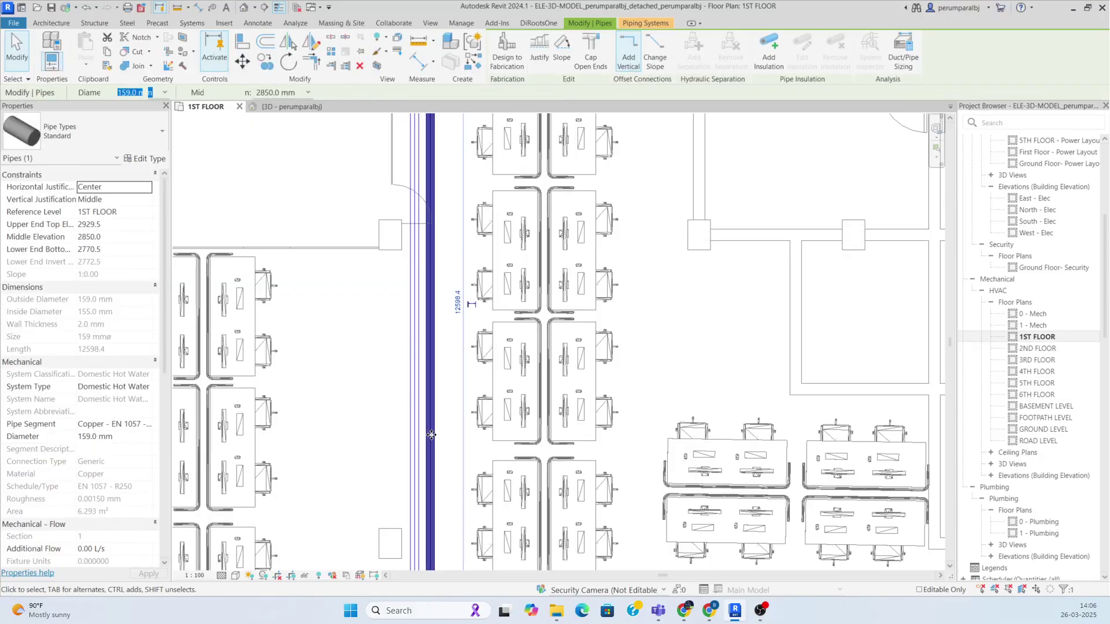
{"action": "key", "text": "Escape"}
{"action": "scroll", "coordinate": [462, 335], "scroll_direction": "down", "scroll_amount": 4}
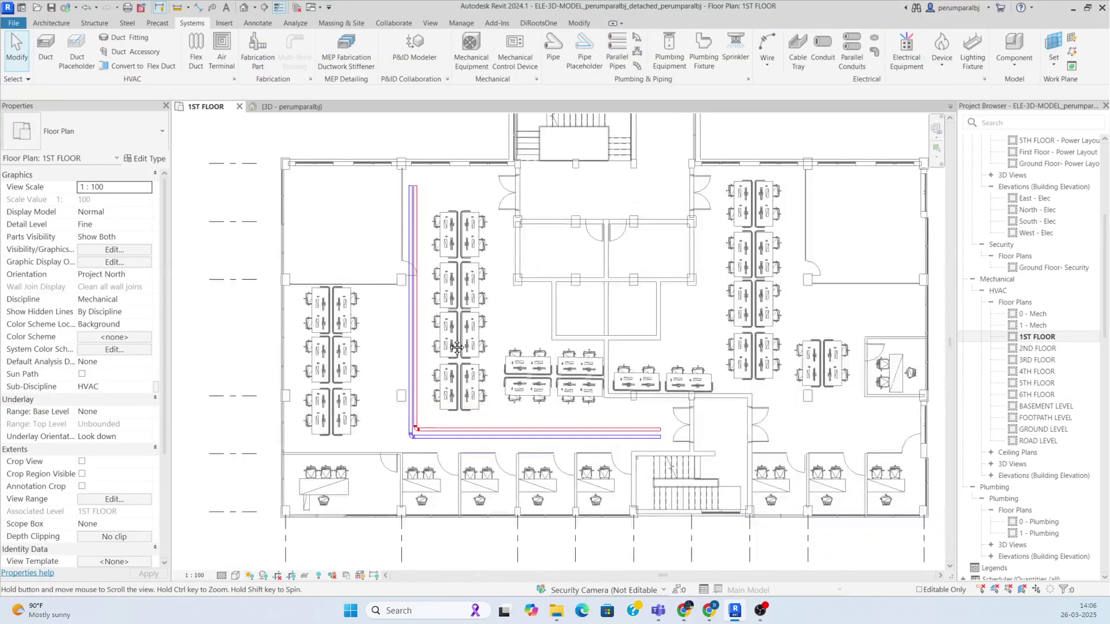
Draw an L-shaped 159 mm Fire Protection Dry pipe run at 2850 mm elevation inside the hot water run, with an east-west leg about 12000 mm long
{"action": "middle_click_drag", "start_coordinate": [457, 347], "coordinate": [503, 386]}
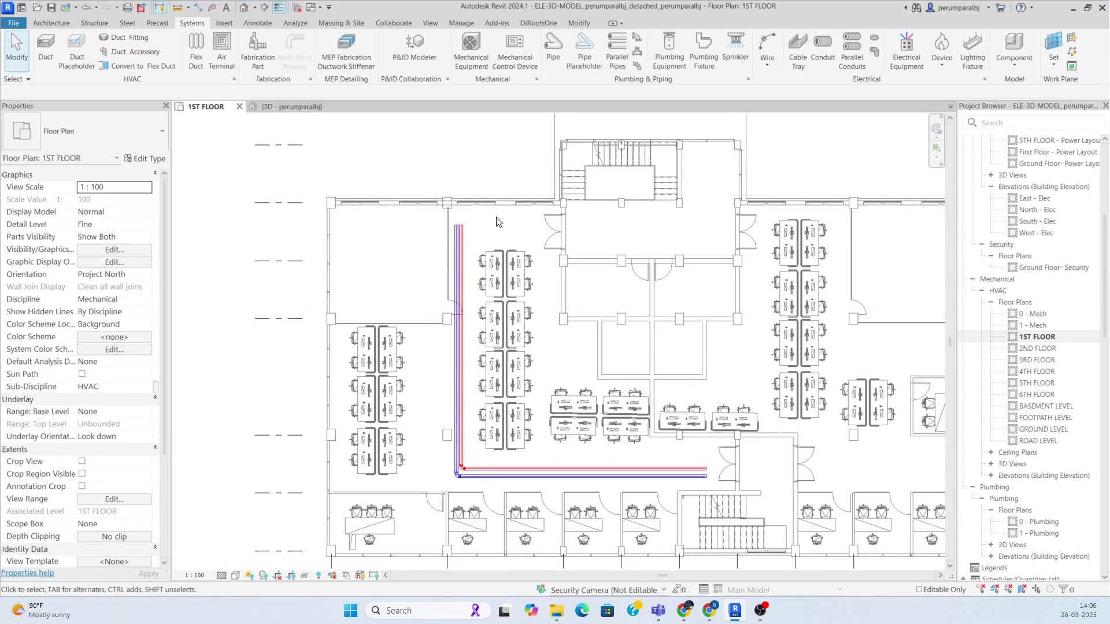
{"action": "left_click", "coordinate": [553, 47]}
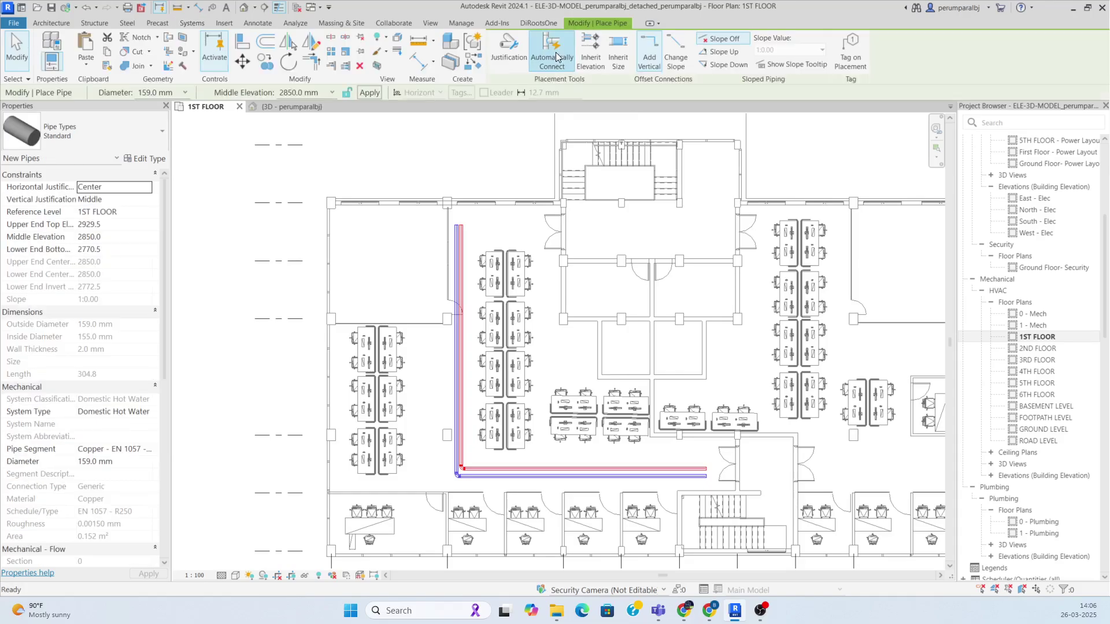
{"action": "left_click", "coordinate": [145, 412]}
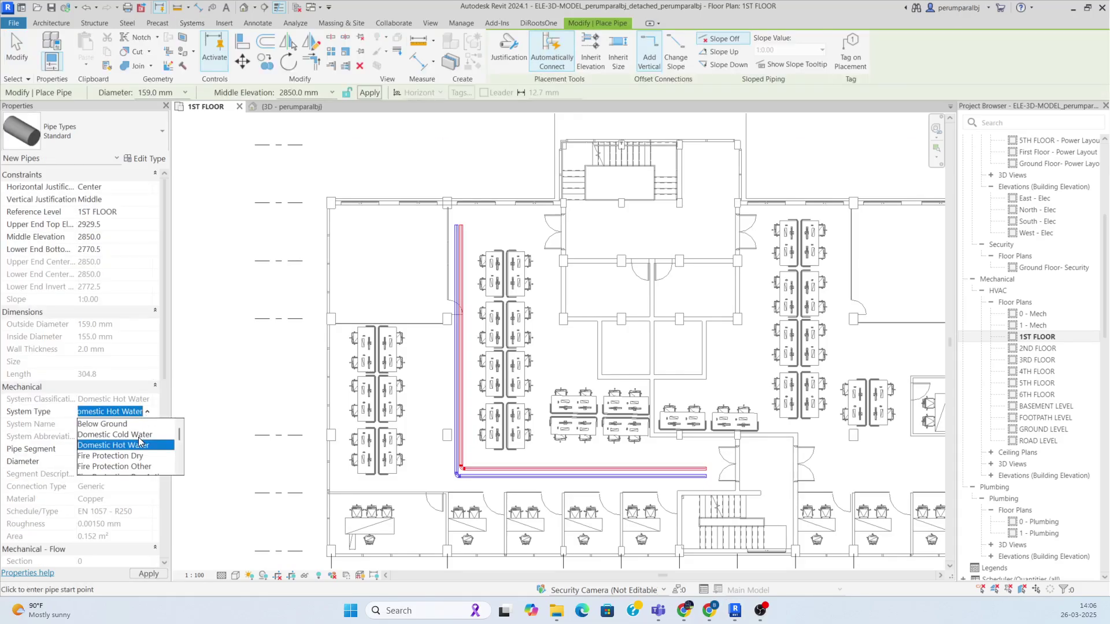
{"action": "left_click", "coordinate": [109, 458]}
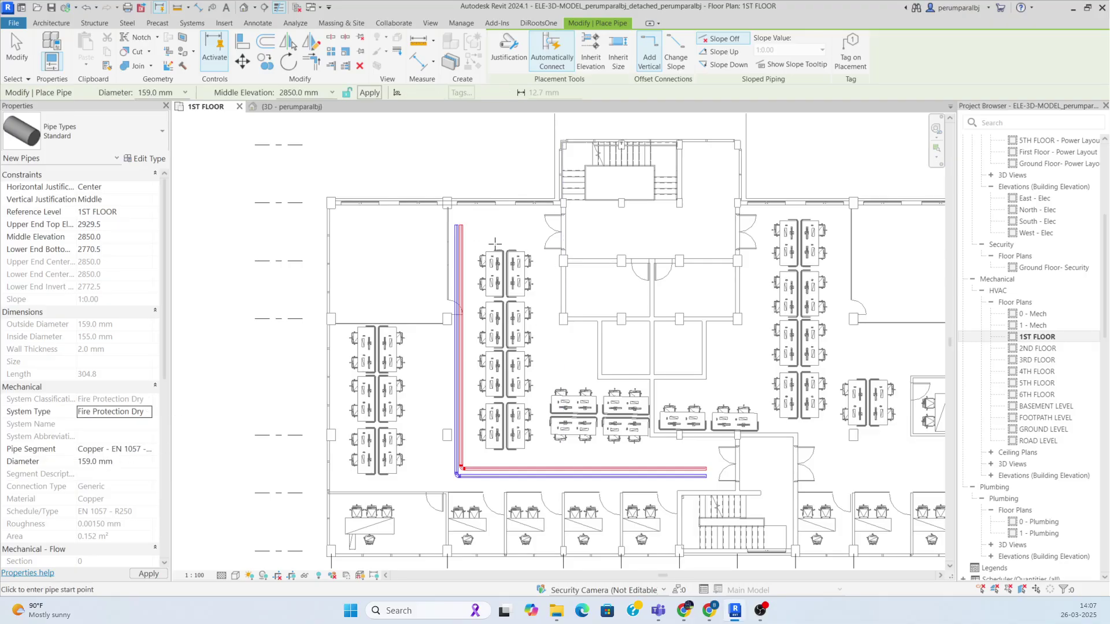
{"action": "scroll", "coordinate": [472, 225], "scroll_direction": "up", "scroll_amount": 2}
{"action": "left_click", "coordinate": [472, 225]}
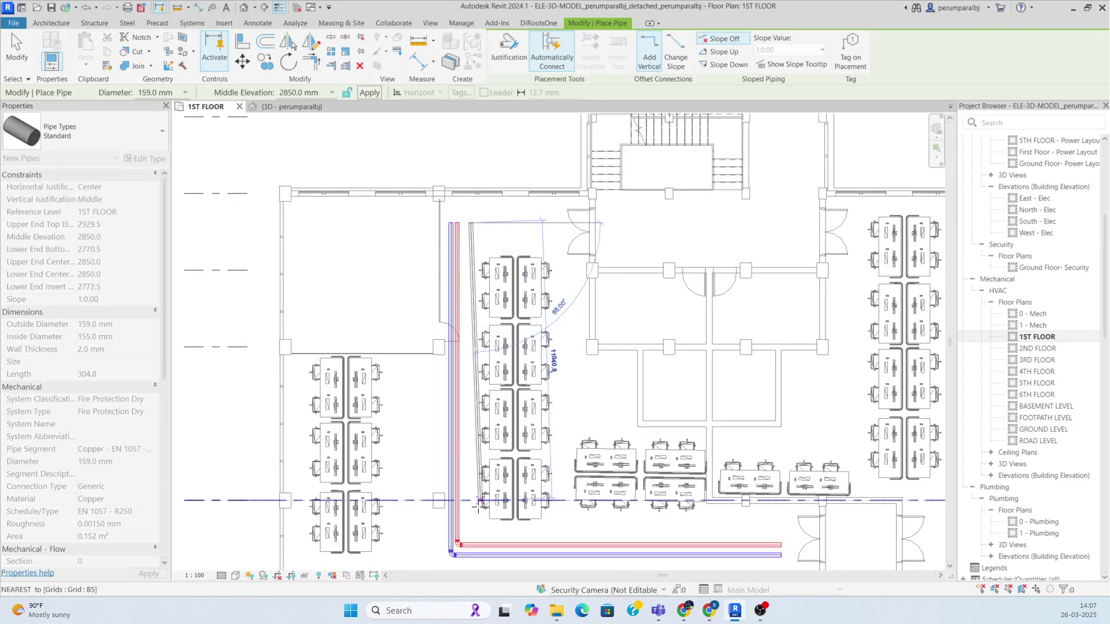
{"action": "left_click", "coordinate": [472, 527]}
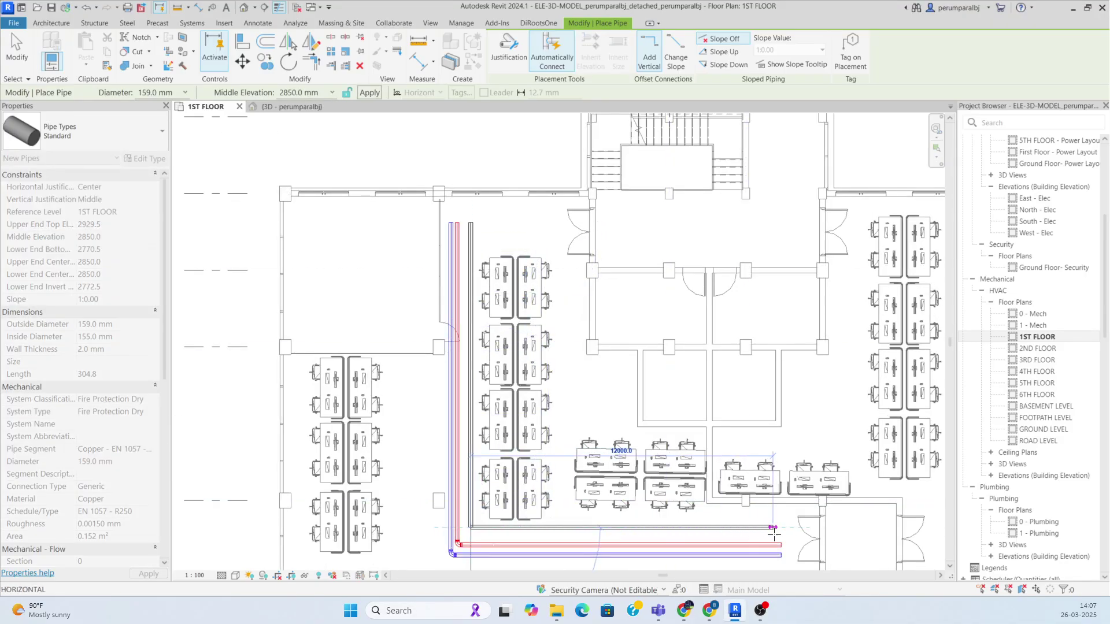
{"action": "left_click", "coordinate": [773, 528]}
{"action": "key", "text": "Escape"}
{"action": "key", "text": "Escape"}
Move the east-west leg of the dry fire protection run northward, away from the hot water pipe and up to the desks
{"action": "scroll", "coordinate": [646, 530], "scroll_direction": "up", "scroll_amount": 2}
{"action": "left_click", "coordinate": [651, 526]}
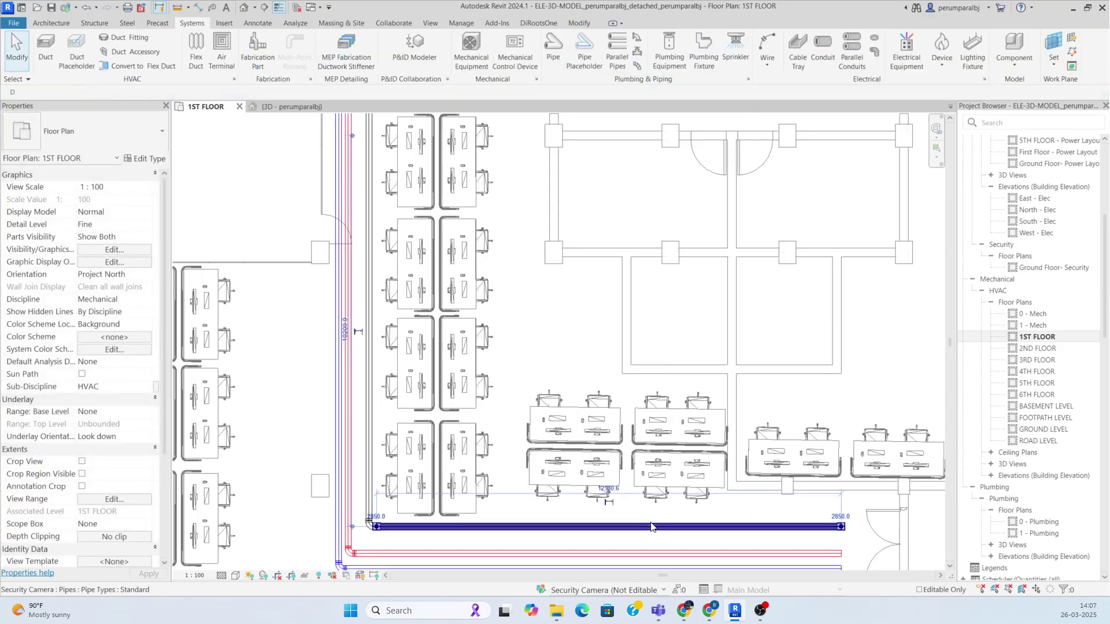
{"action": "left_click", "coordinate": [651, 526]}
{"action": "left_click_drag", "start_coordinate": [651, 526], "coordinate": [633, 511]}
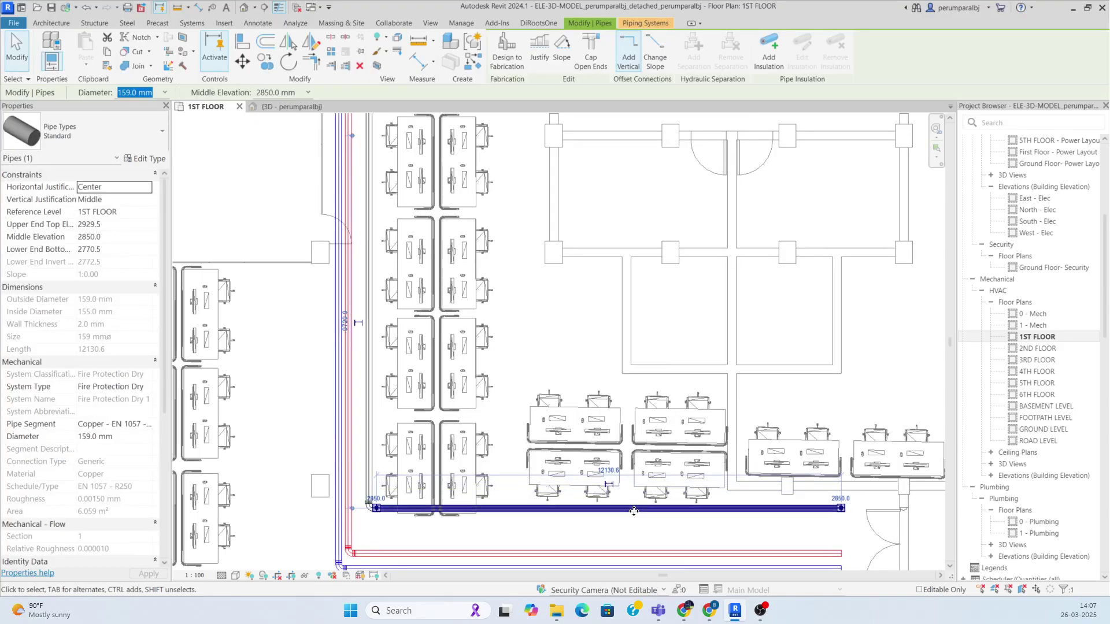
{"action": "key", "text": "Up"}
{"action": "key", "text": "Up"}
{"action": "key", "text": "Up"}
{"action": "key", "text": "Escape"}
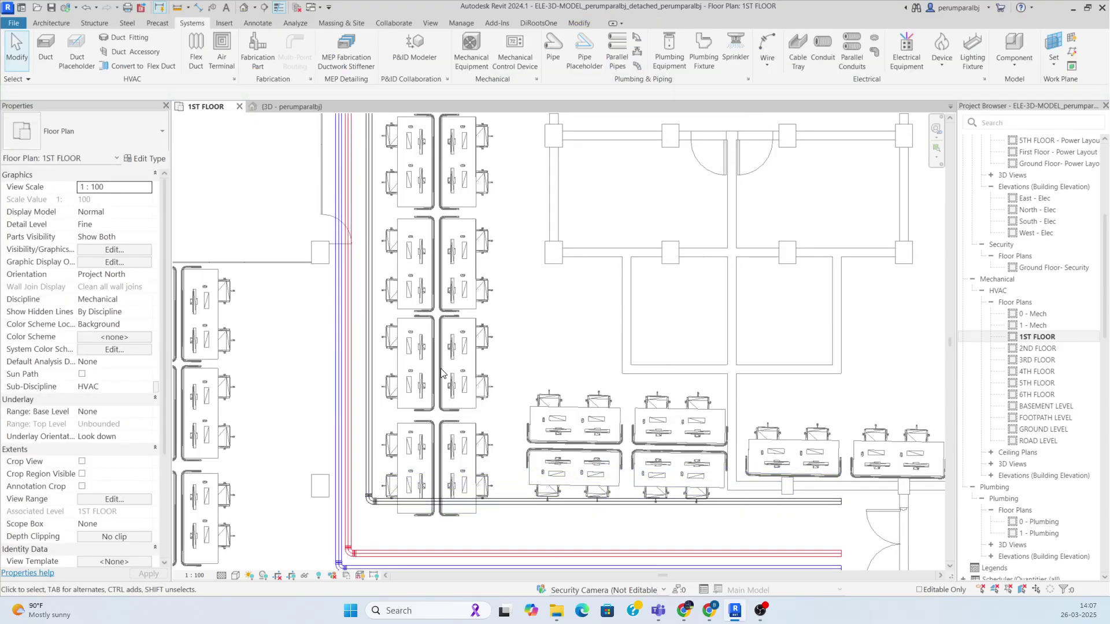
Nudge the north-south leg of the dry fire protection run eastward, over the desk row beside the hot water pipe
{"action": "left_click", "coordinate": [370, 401]}
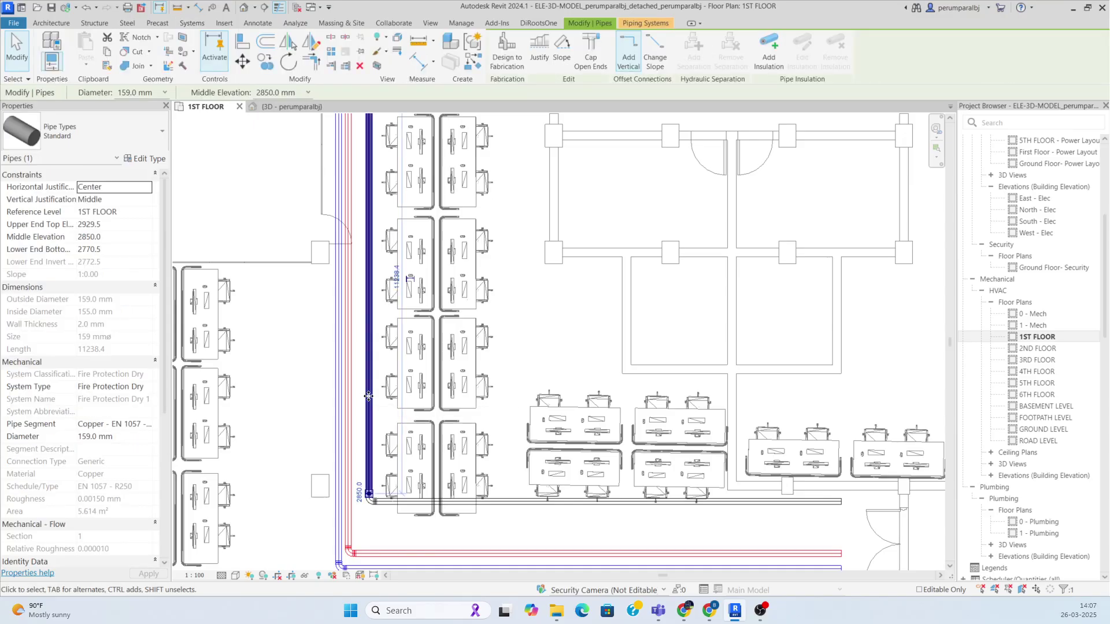
{"action": "key", "text": "shift+Right"}
{"action": "key", "text": "shift+Right"}
{"action": "key", "text": "Escape"}
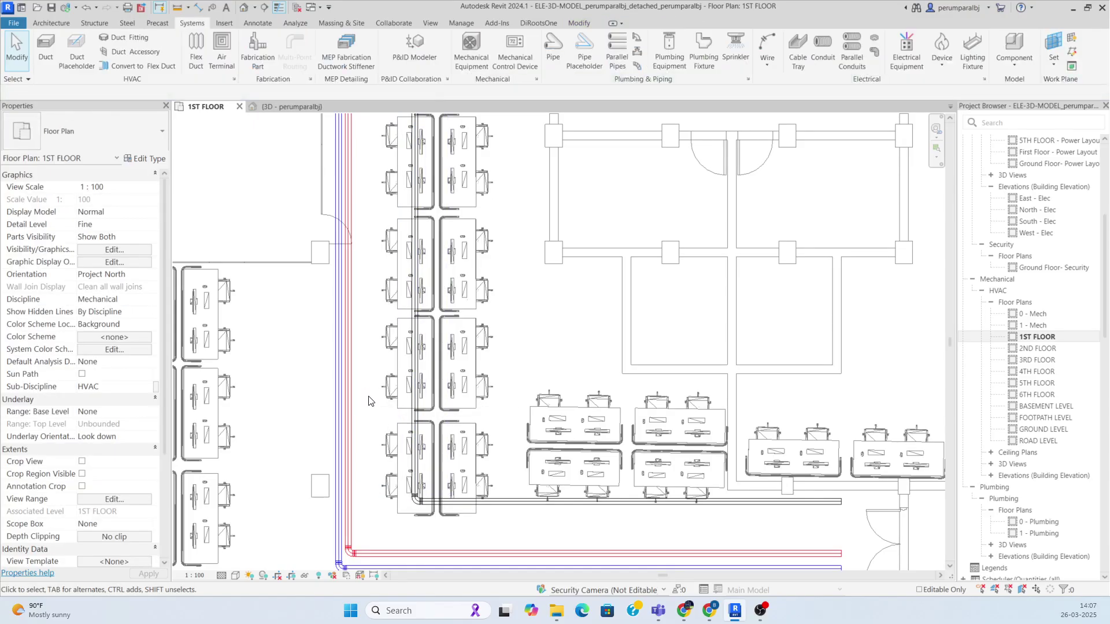
Draw an L-shaped 159 mm Fire Protection Wet pipe run at 2850 mm elevation alongside the dry run, on the side facing the water pipes
{"action": "scroll", "coordinate": [537, 423], "scroll_direction": "down", "scroll_amount": 2}
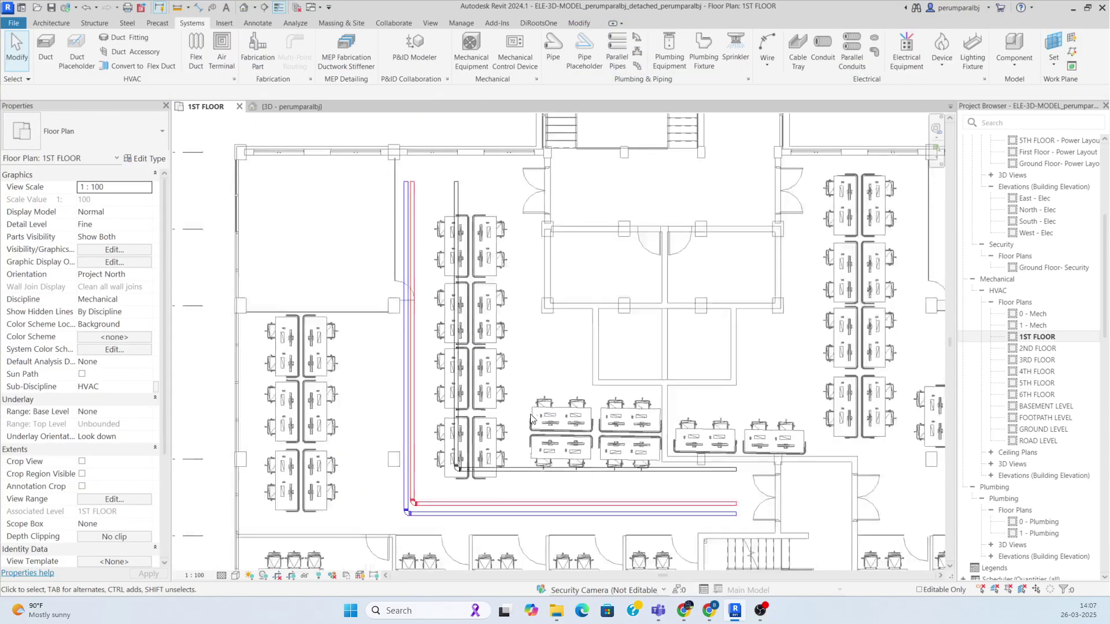
{"action": "left_click", "coordinate": [455, 200]}
{"action": "key", "text": "c"}
{"action": "key", "text": "s"}
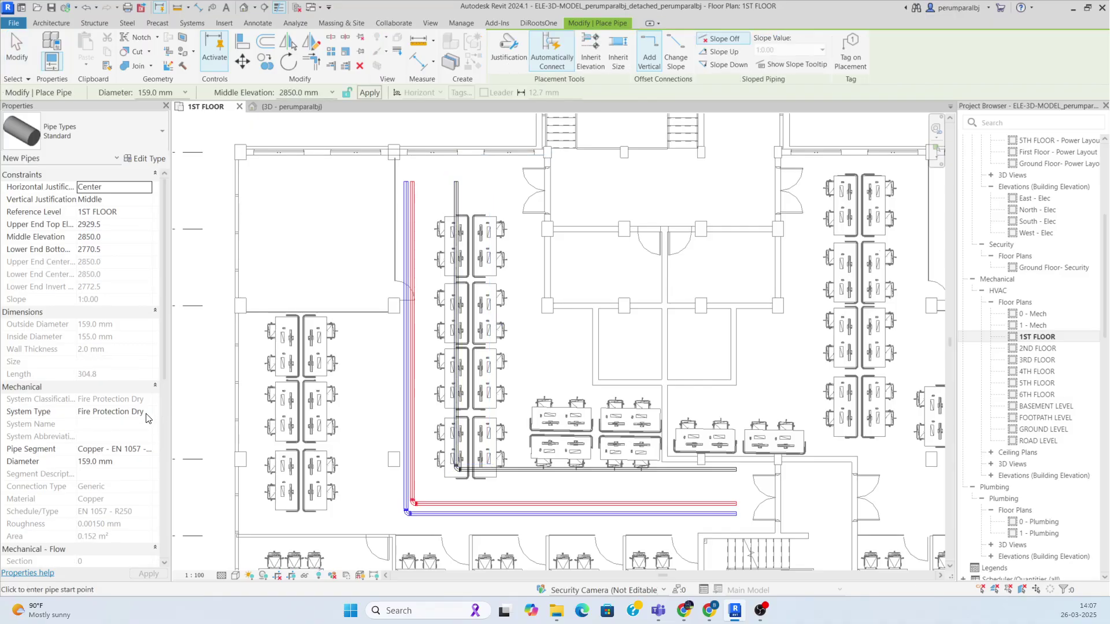
{"action": "left_click", "coordinate": [145, 413]}
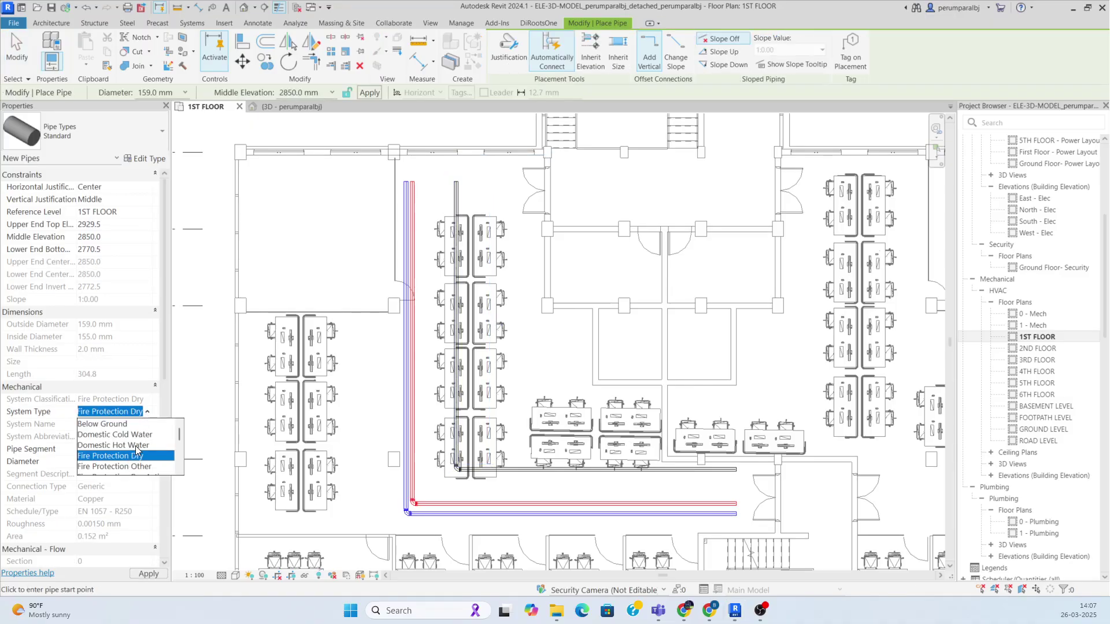
{"action": "scroll", "coordinate": [132, 463], "scroll_direction": "up", "scroll_amount": 2}
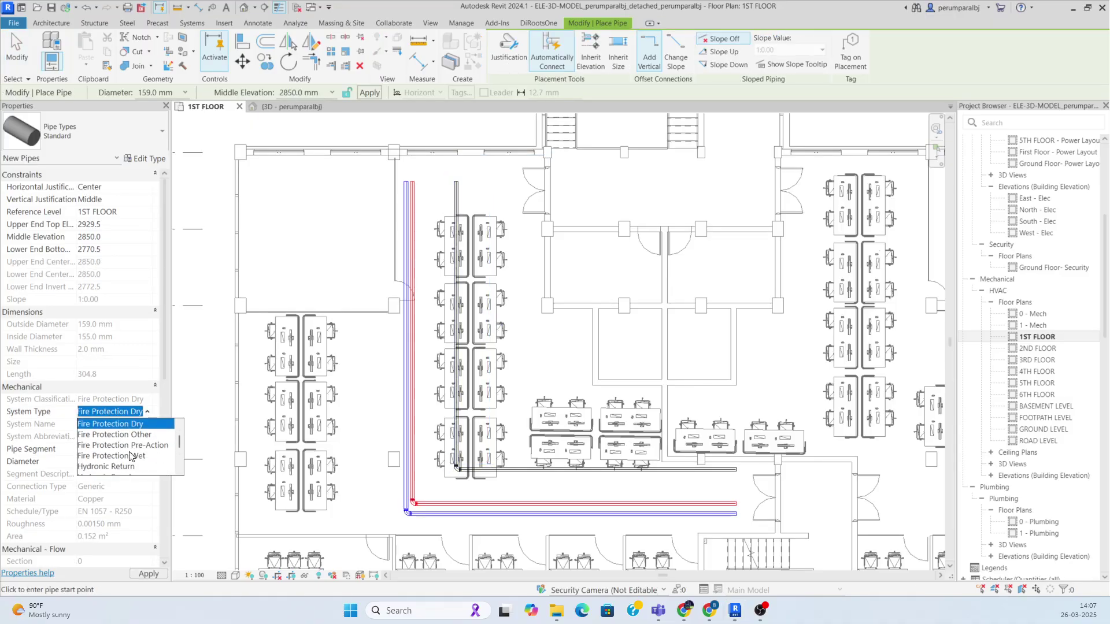
{"action": "left_click", "coordinate": [132, 456]}
{"action": "scroll", "coordinate": [444, 179], "scroll_direction": "up", "scroll_amount": 1}
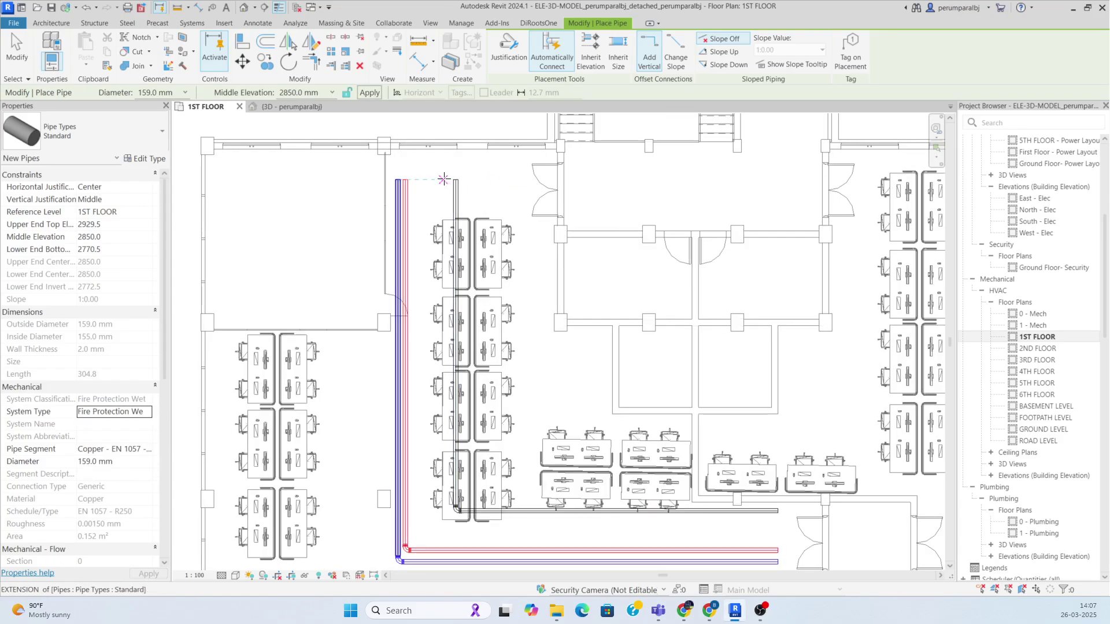
{"action": "left_click", "coordinate": [445, 180]}
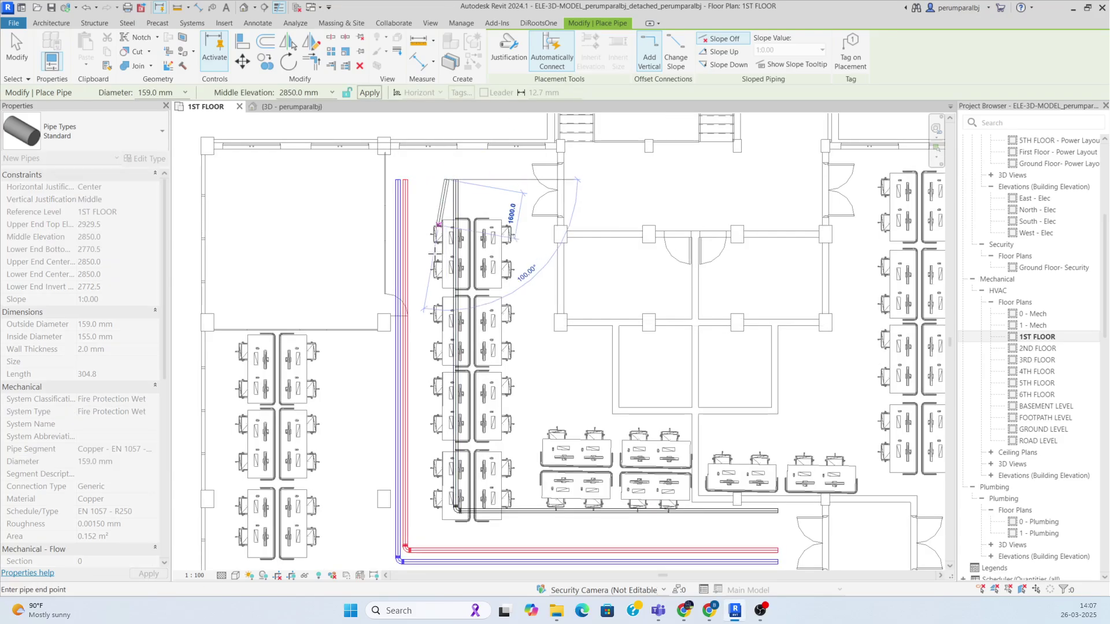
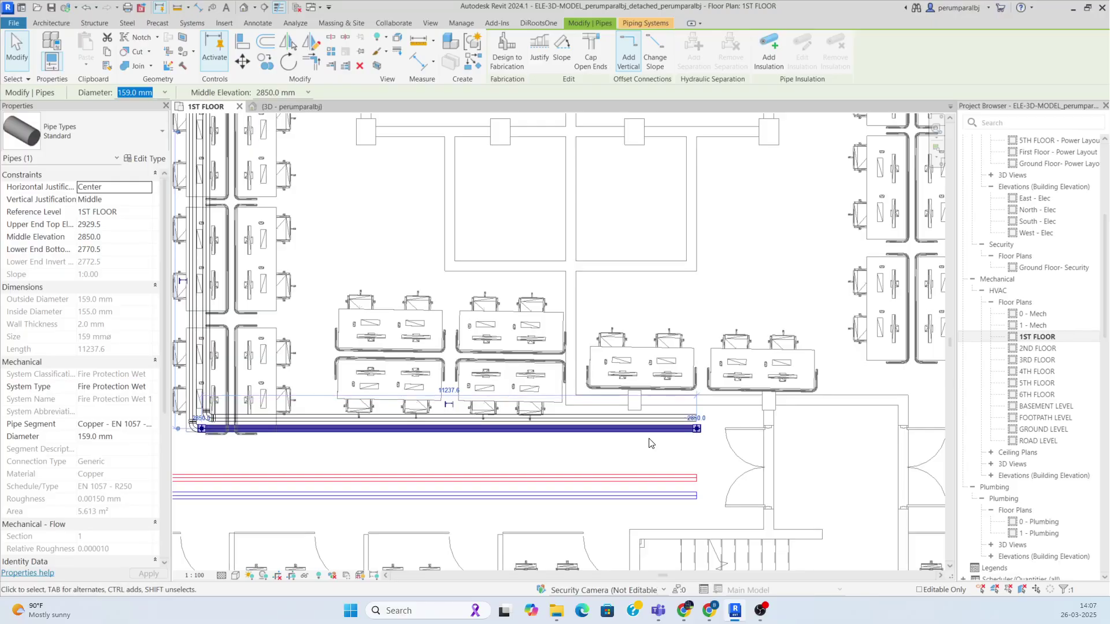
{"action": "left_click", "coordinate": [649, 444]}
Examine the new fire protection runs in 3D and check the wet run's pipe properties in the 1ST FLOOR plan
{"action": "scroll", "coordinate": [778, 358], "scroll_direction": "down", "scroll_amount": 2}
{"action": "left_click", "coordinate": [313, 109]}
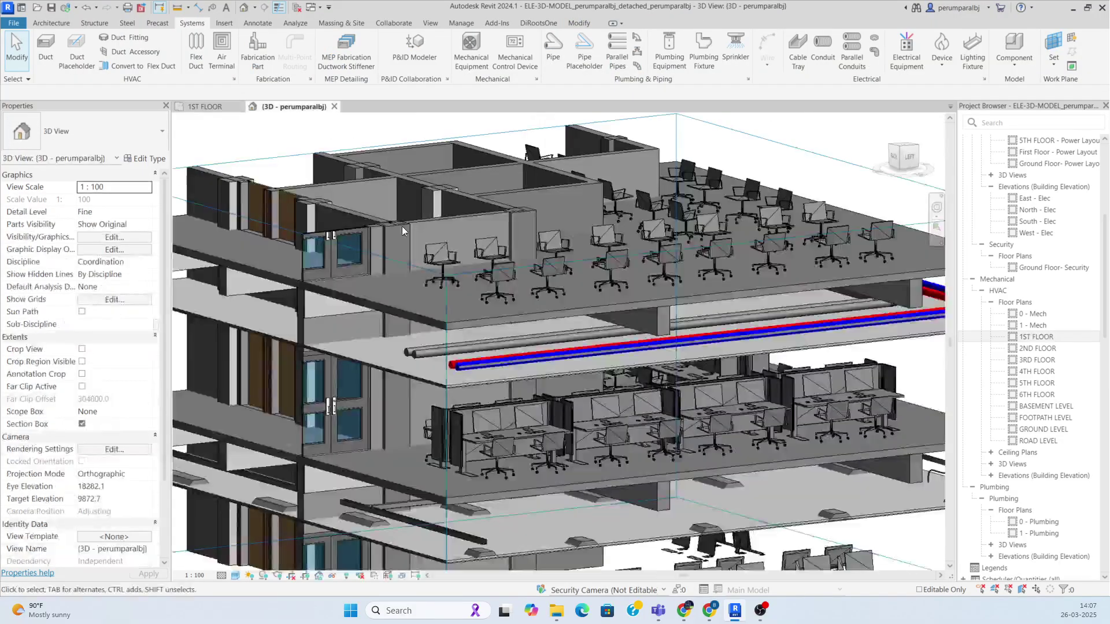
{"action": "mouse_move", "coordinate": [519, 384]}
{"action": "middle_mouse_down", "text": "shift"}
{"action": "mouse_move", "coordinate": [681, 345]}
{"action": "mouse_move", "coordinate": [605, 410]}
{"action": "mouse_move", "coordinate": [601, 388]}
{"action": "middle_mouse_up", "text": "shift"}
{"action": "key", "text": "ctrl+Tab"}
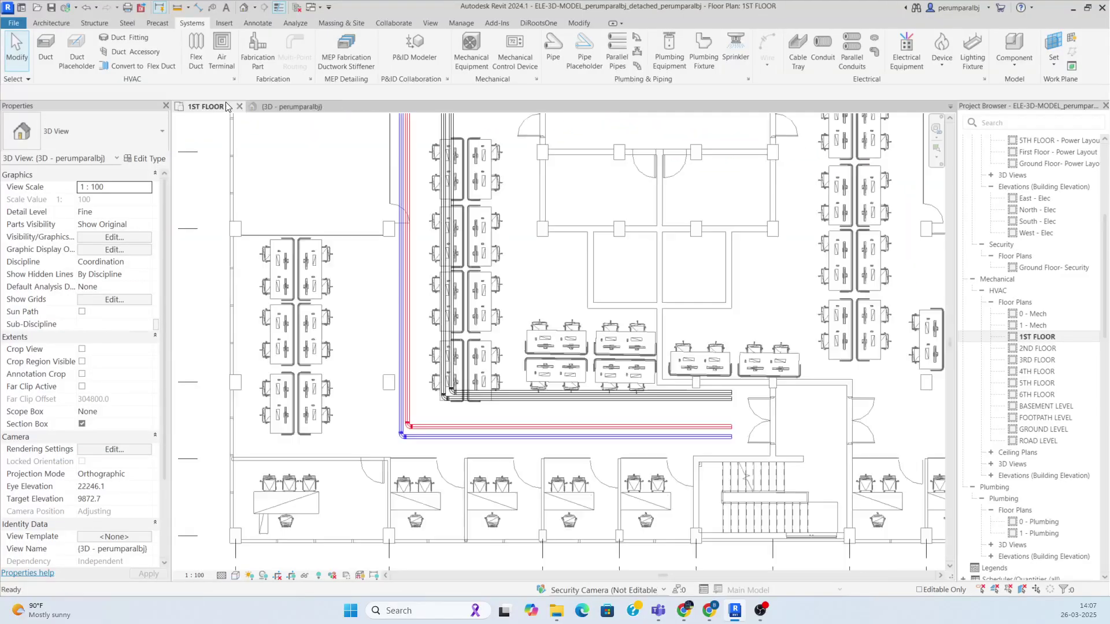
{"action": "scroll", "coordinate": [600, 378], "scroll_direction": "down", "scroll_amount": 4}
{"action": "scroll", "coordinate": [465, 233], "scroll_direction": "up", "scroll_amount": 6}
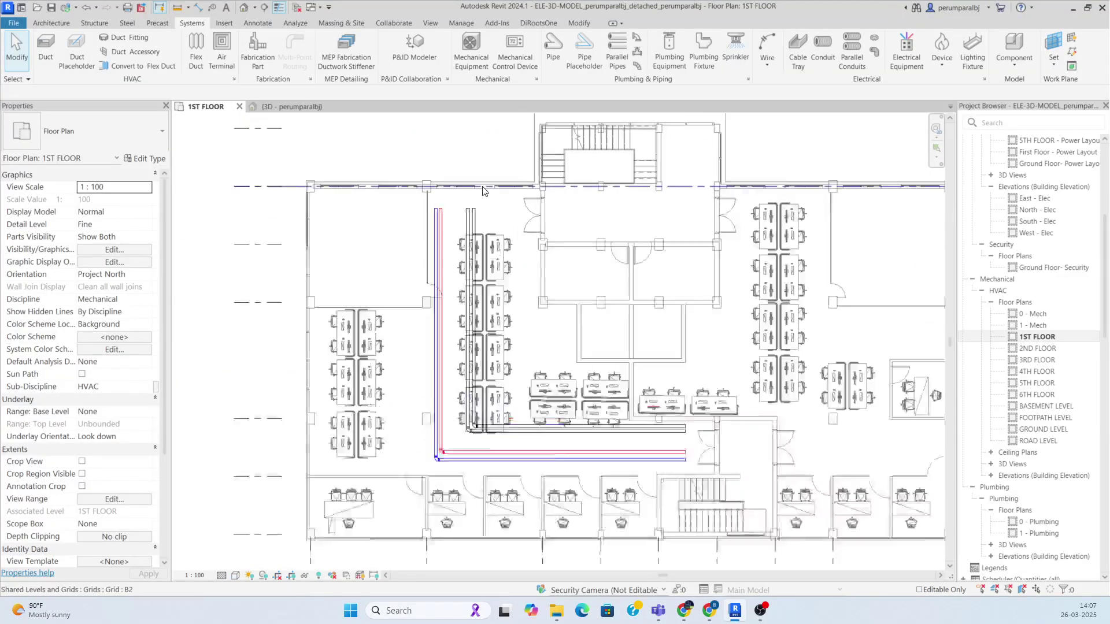
{"action": "left_click", "coordinate": [465, 232]}
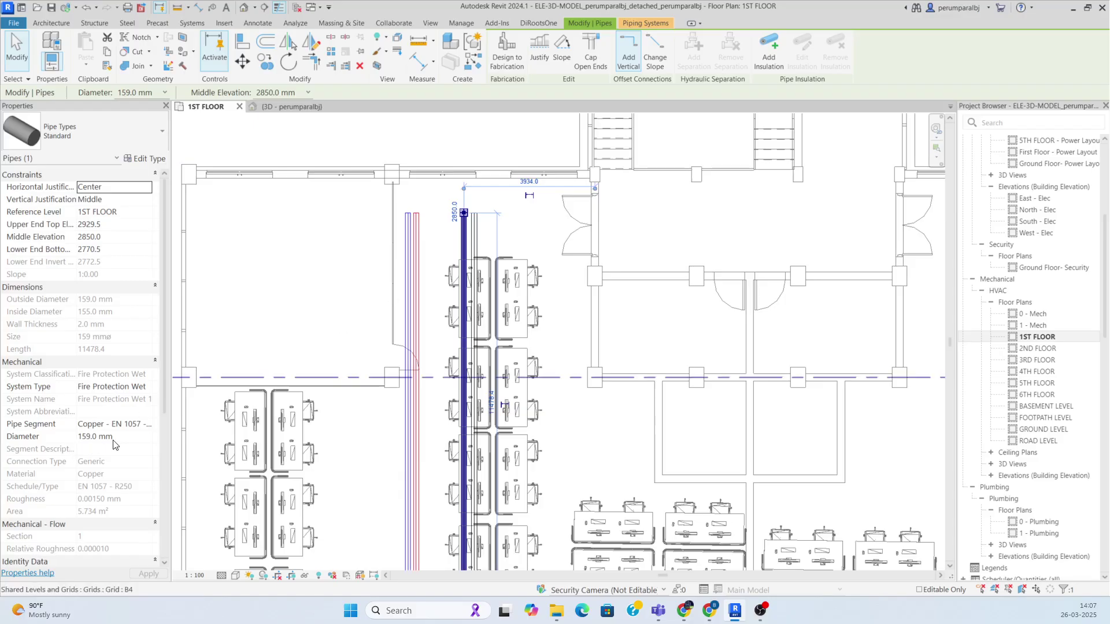
{"action": "left_click", "coordinate": [589, 298]}
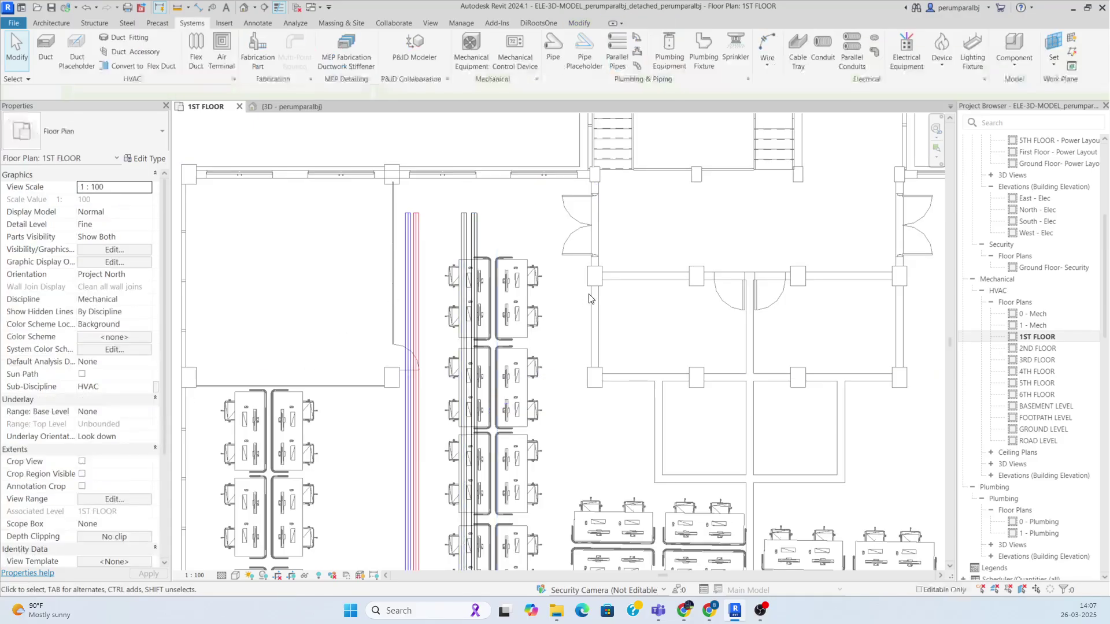
Check the rules of the Fire Fighting-Dry and Fire Fighting-wet filters and add both filters to the 1ST FLOOR plan's visibility overrides
{"action": "key", "text": "v"}
{"action": "key", "text": "v"}
{"action": "left_click", "coordinate": [564, 114]}
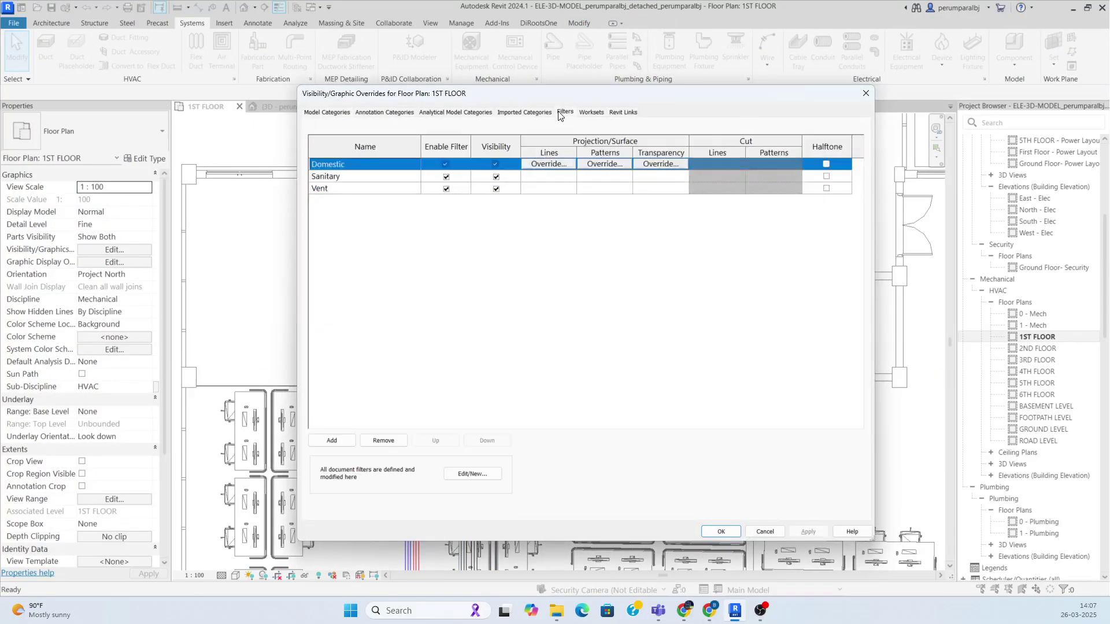
{"action": "left_click", "coordinate": [469, 474]}
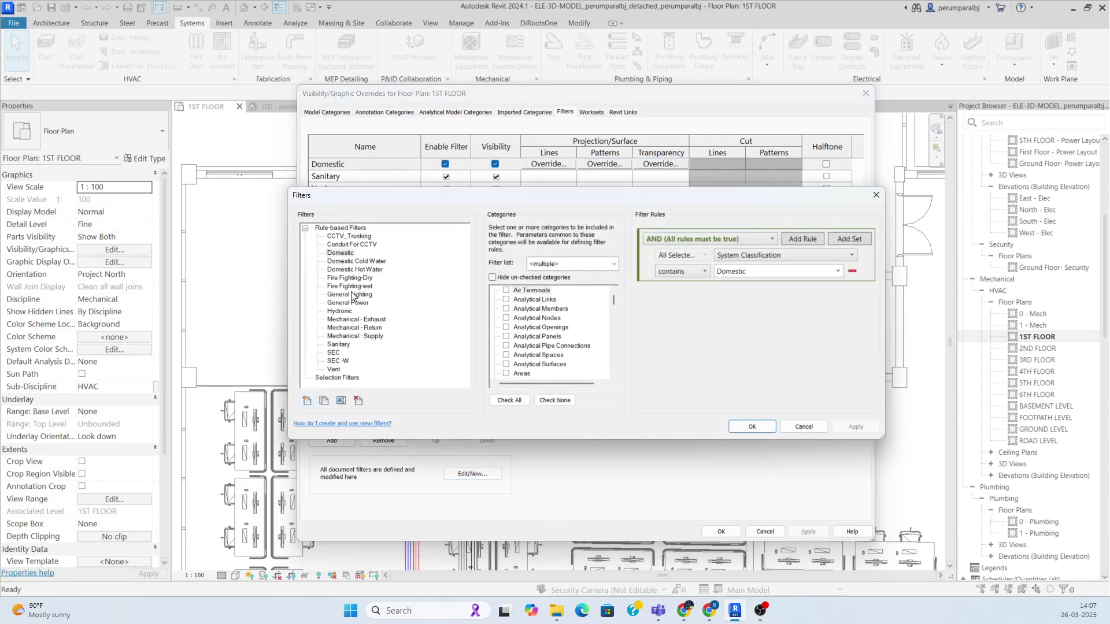
{"action": "left_click", "coordinate": [350, 278]}
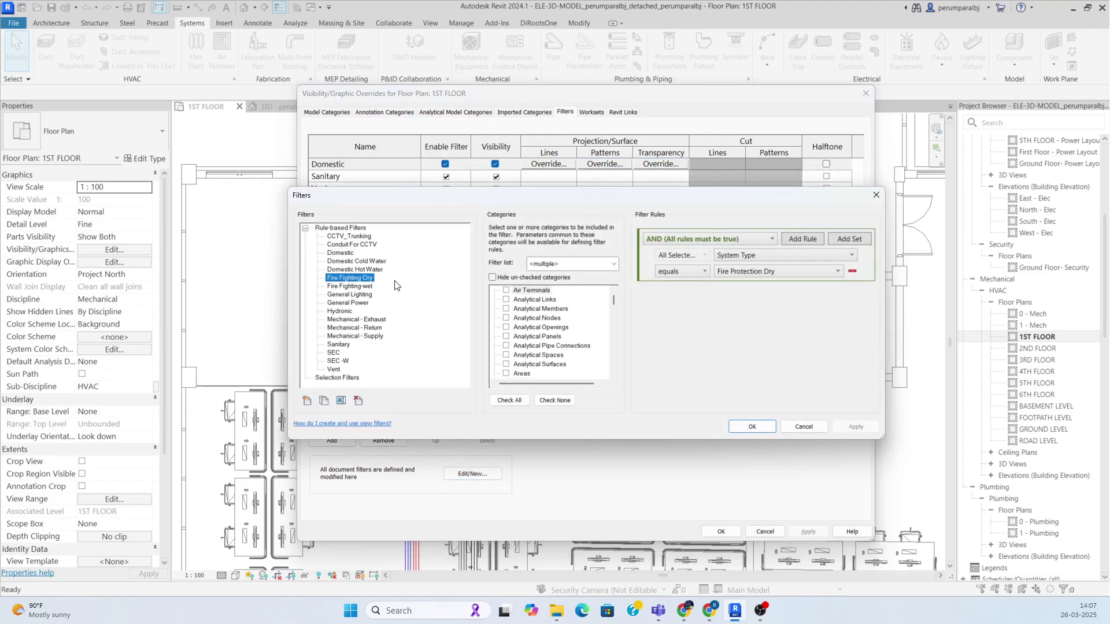
{"action": "left_click", "coordinate": [359, 286]}
{"action": "key", "text": "Escape"}
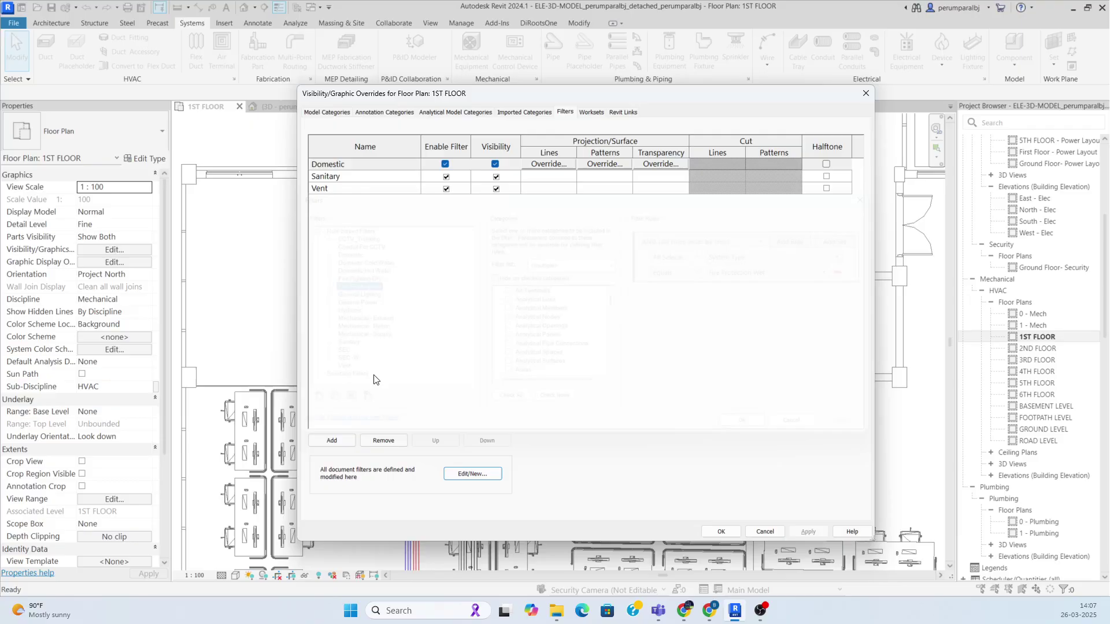
{"action": "left_click", "coordinate": [332, 441]}
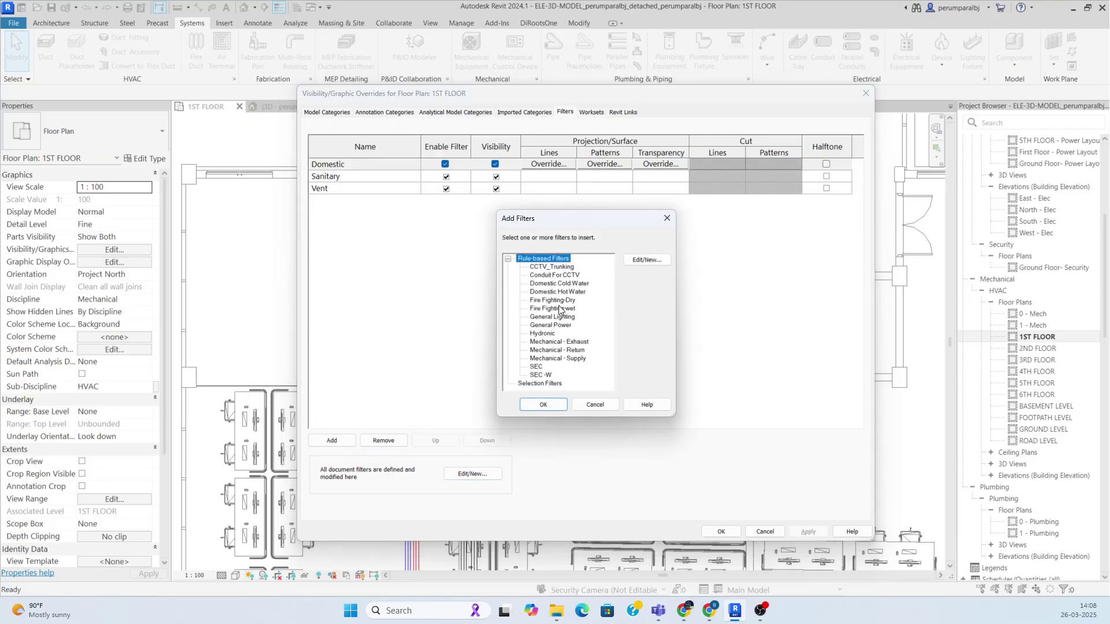
{"action": "left_click", "coordinate": [543, 405]}
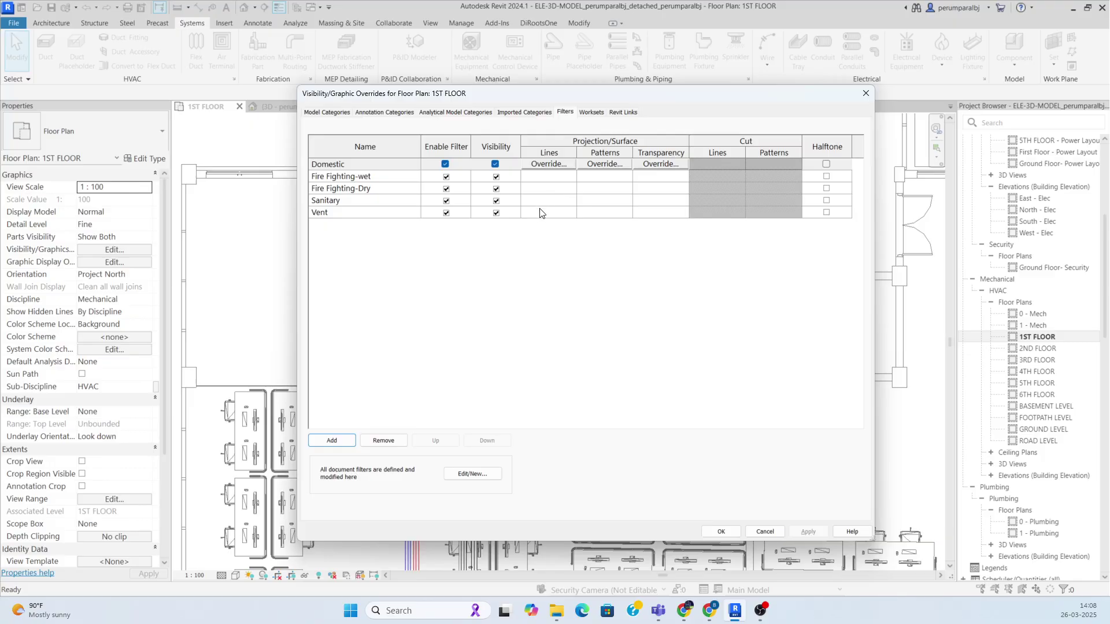
Override the projection line colour of the Fire Fighting-wet filter with Red
{"action": "left_click", "coordinate": [544, 180]}
{"action": "left_click", "coordinate": [547, 177]}
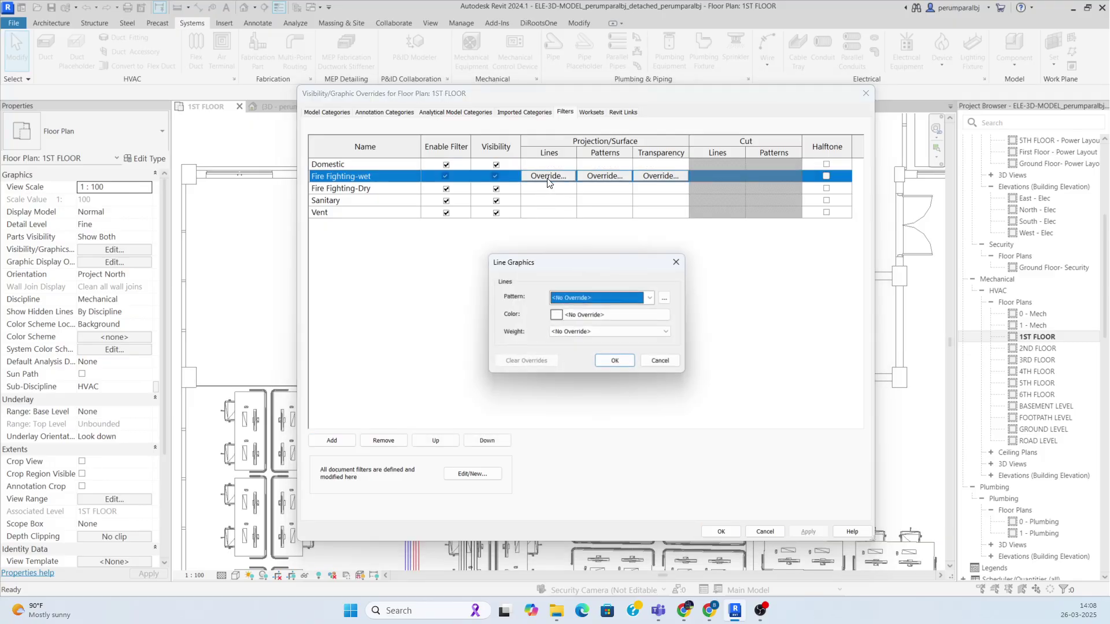
{"action": "left_click", "coordinate": [612, 316]}
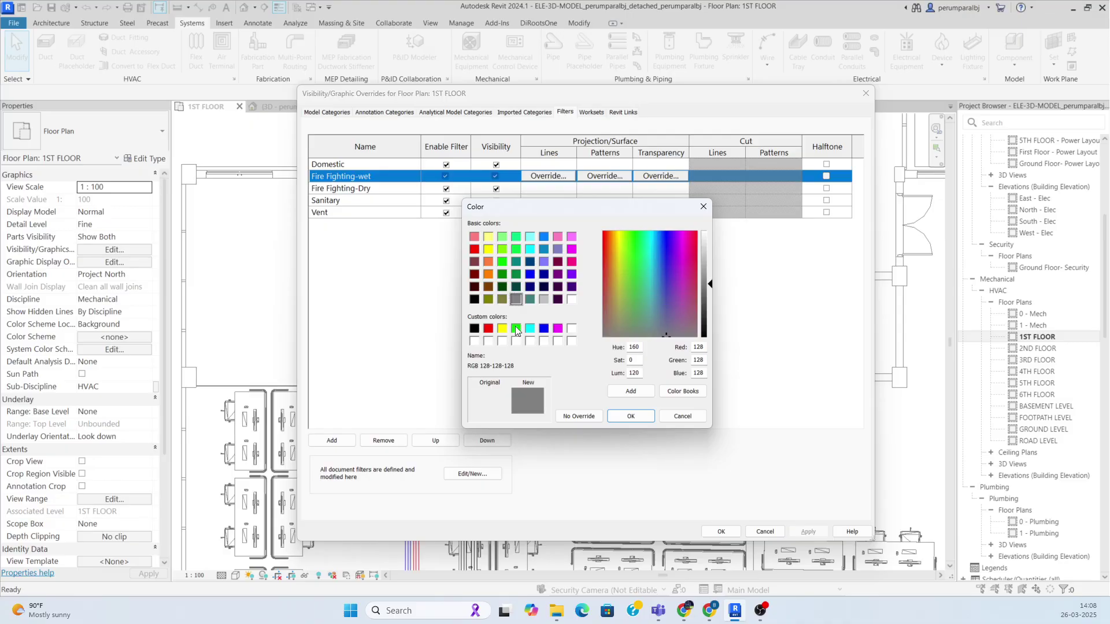
{"action": "left_click", "coordinate": [488, 329]}
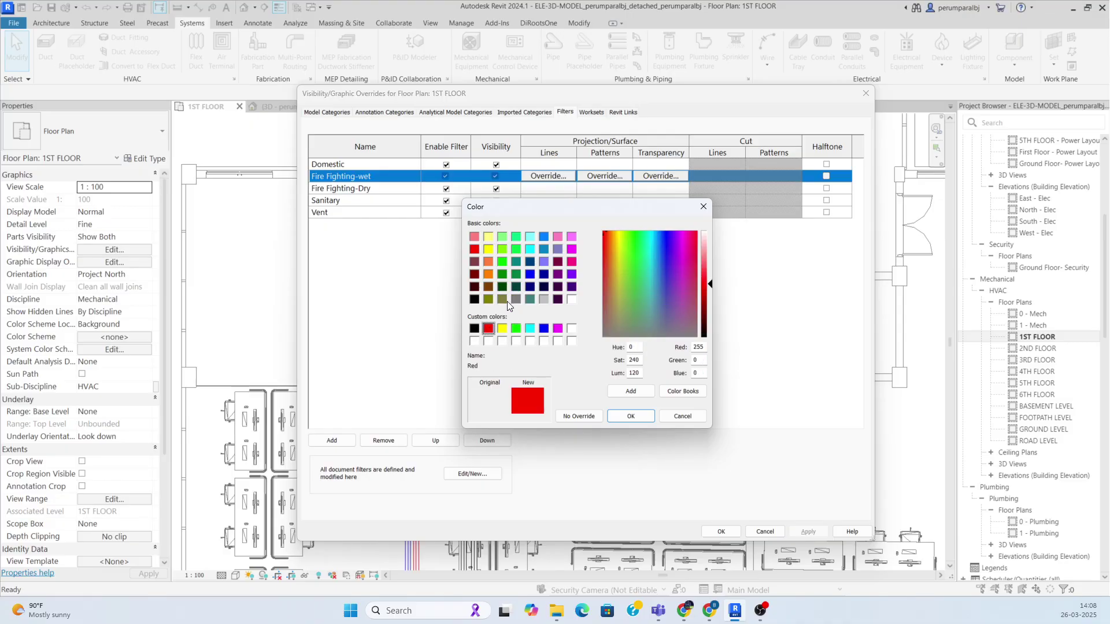
{"action": "left_click", "coordinate": [624, 420]}
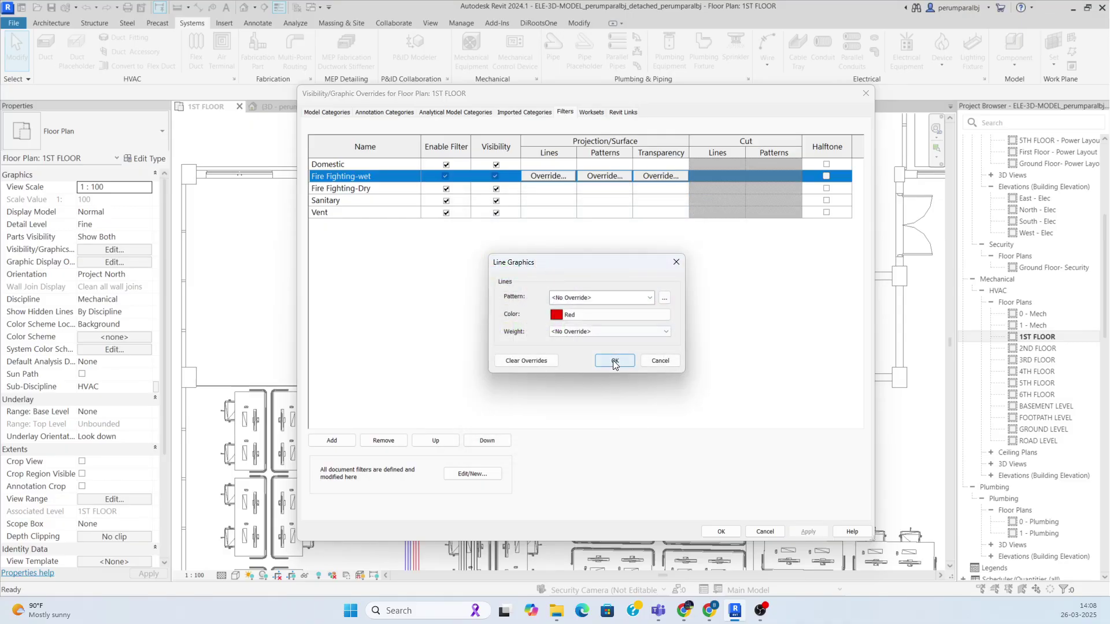
{"action": "left_click", "coordinate": [615, 363]}
{"action": "left_click", "coordinate": [549, 180]}
{"action": "key", "text": "Escape"}
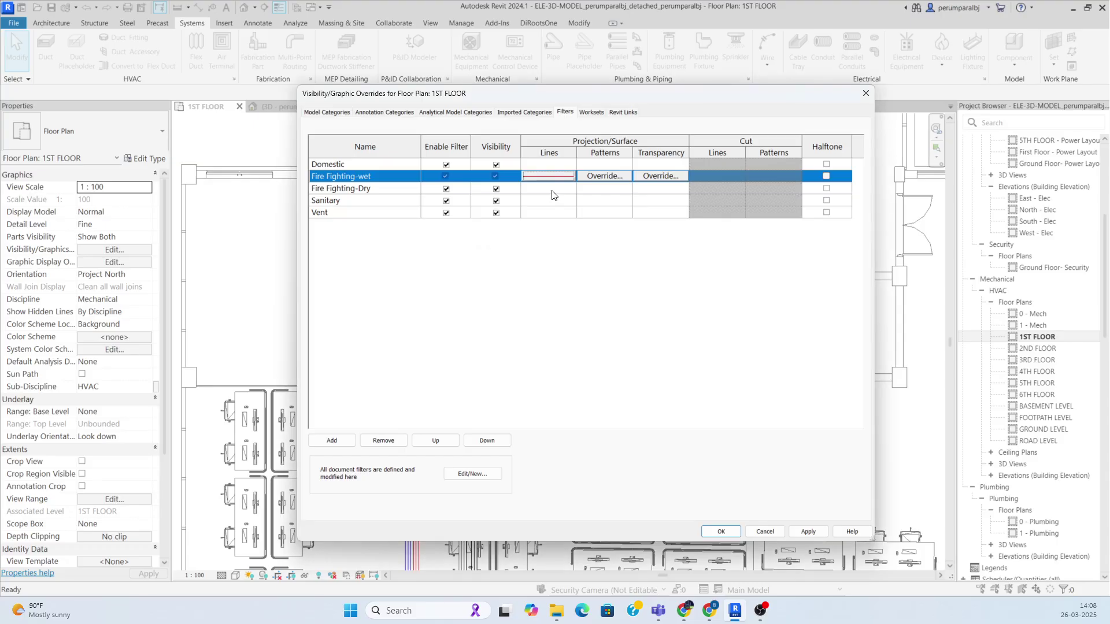
Override the projection line colour of the Fire Fighting-Dry filter with Red
{"action": "left_click", "coordinate": [549, 190]}
{"action": "left_click", "coordinate": [549, 190]}
{"action": "left_click", "coordinate": [588, 315]}
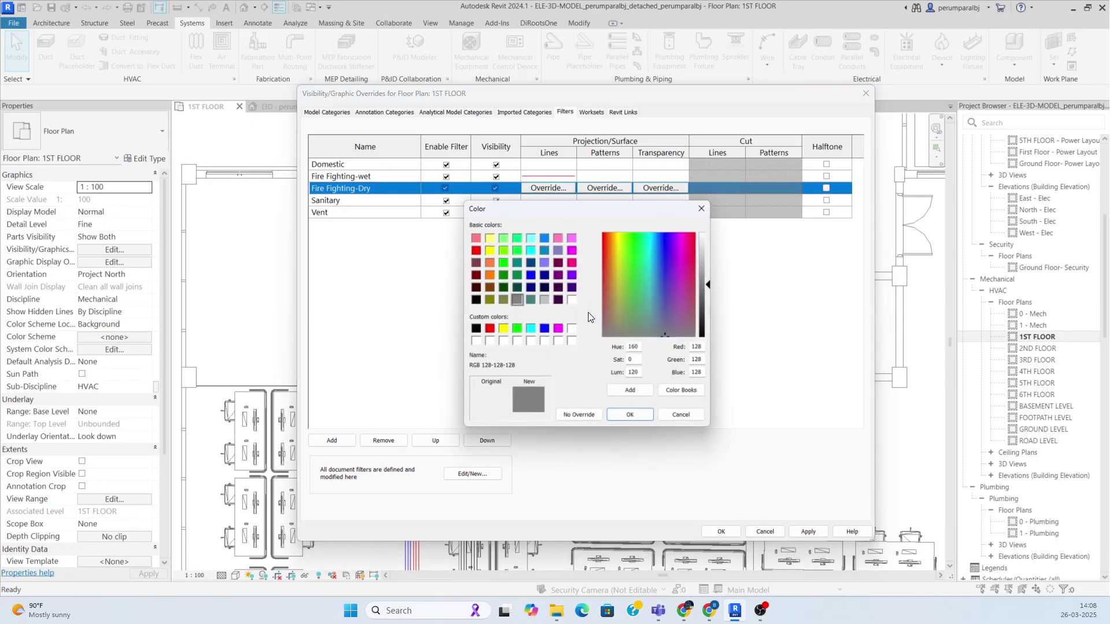
{"action": "left_click", "coordinate": [488, 328]}
{"action": "left_click", "coordinate": [620, 421]}
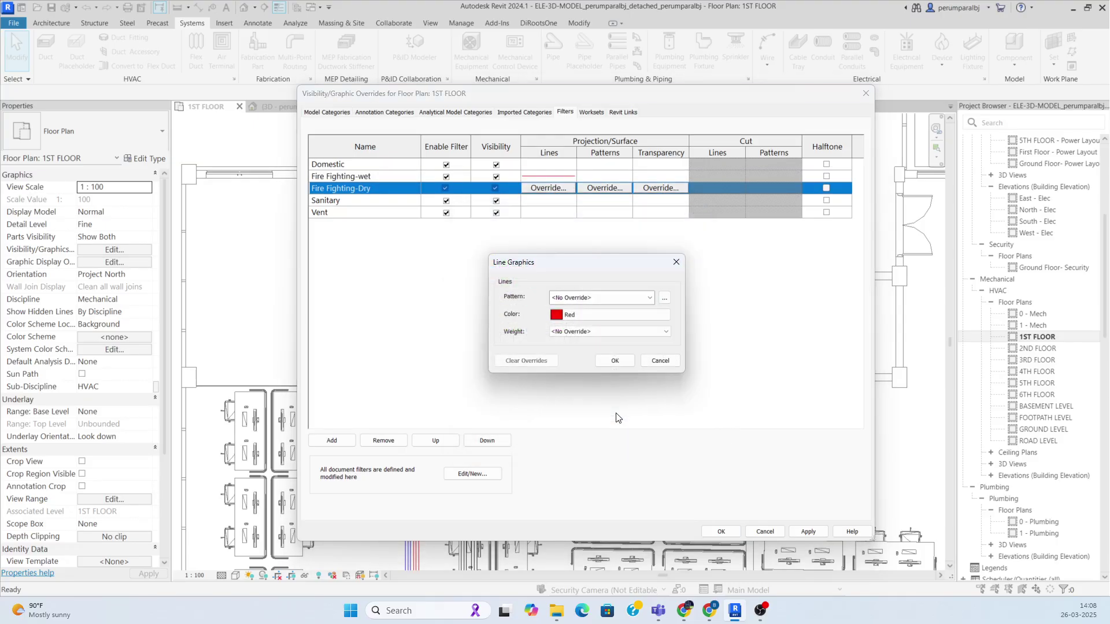
{"action": "left_click", "coordinate": [603, 361]}
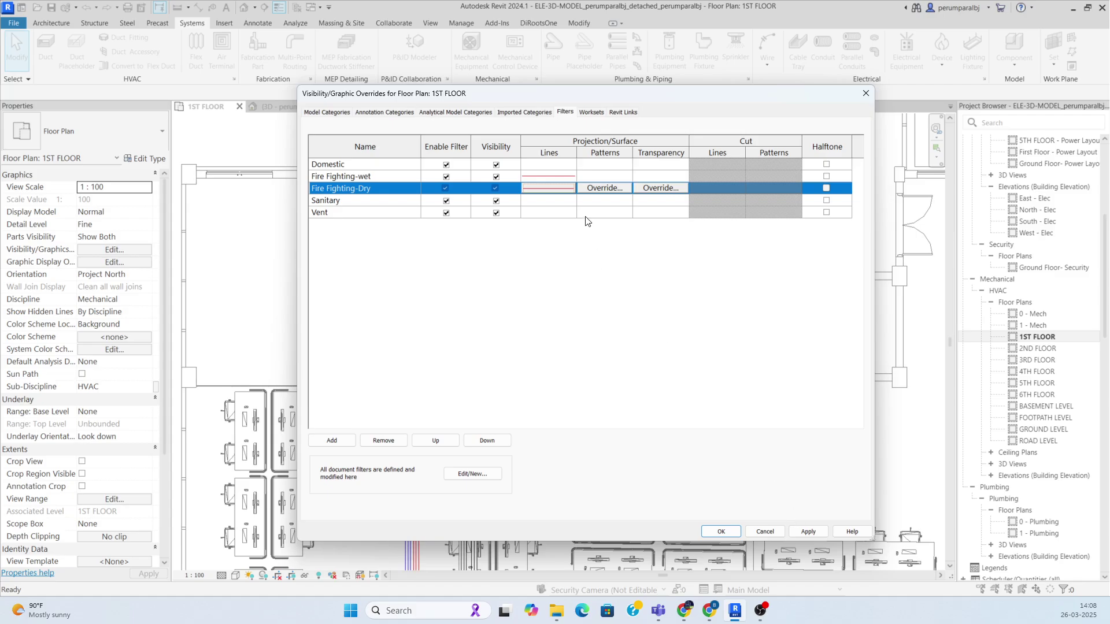
Set the Fire Fighting-wet filter's foreground surface pattern to Solid fill in Red
{"action": "left_click", "coordinate": [596, 175]}
{"action": "left_click", "coordinate": [596, 176]}
{"action": "left_click", "coordinate": [639, 362]}
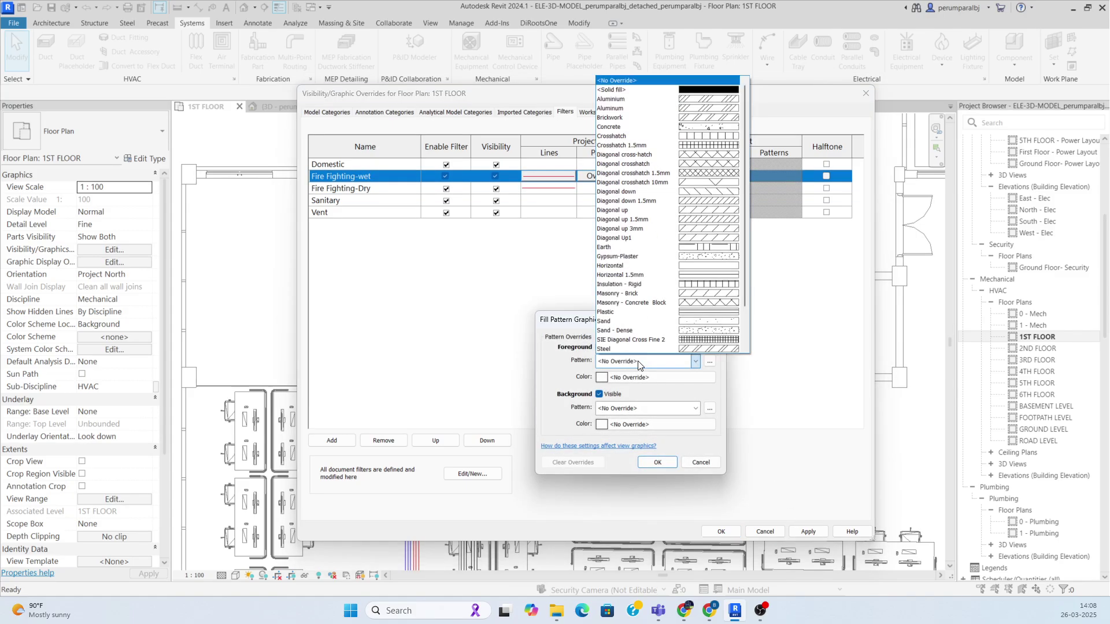
{"action": "left_click", "coordinate": [677, 90]}
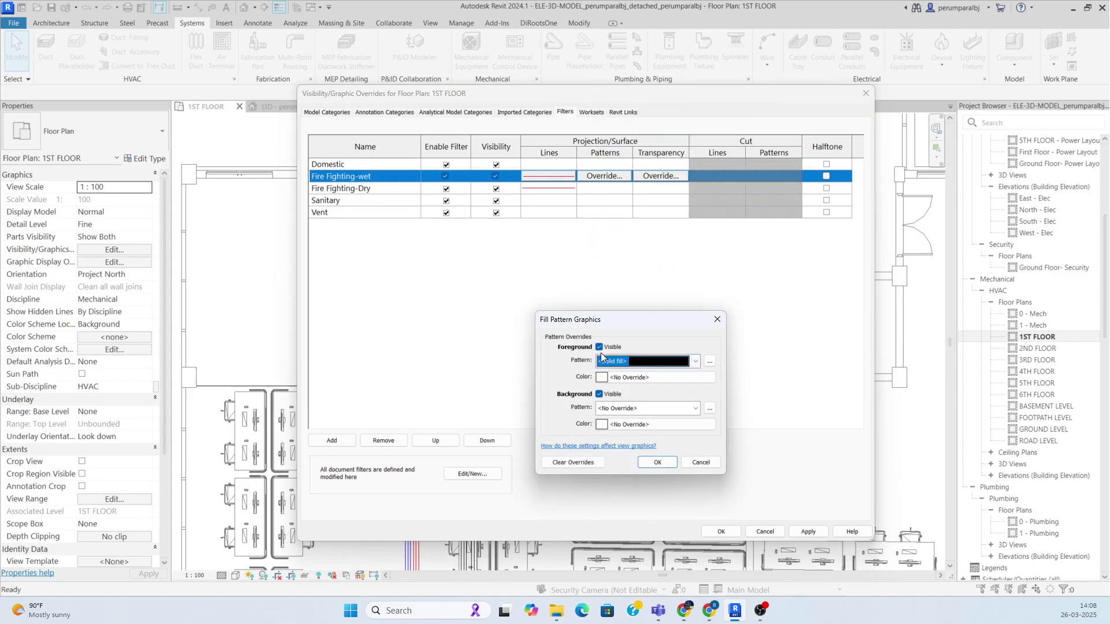
{"action": "left_click", "coordinate": [624, 377]}
{"action": "left_click", "coordinate": [533, 409]}
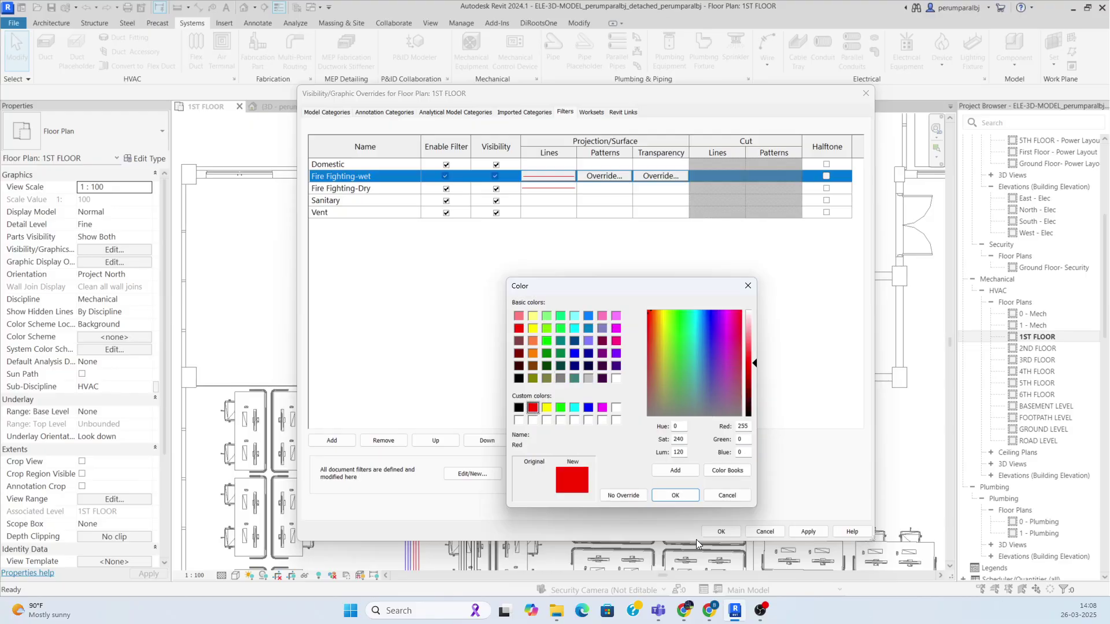
{"action": "left_click", "coordinate": [676, 496]}
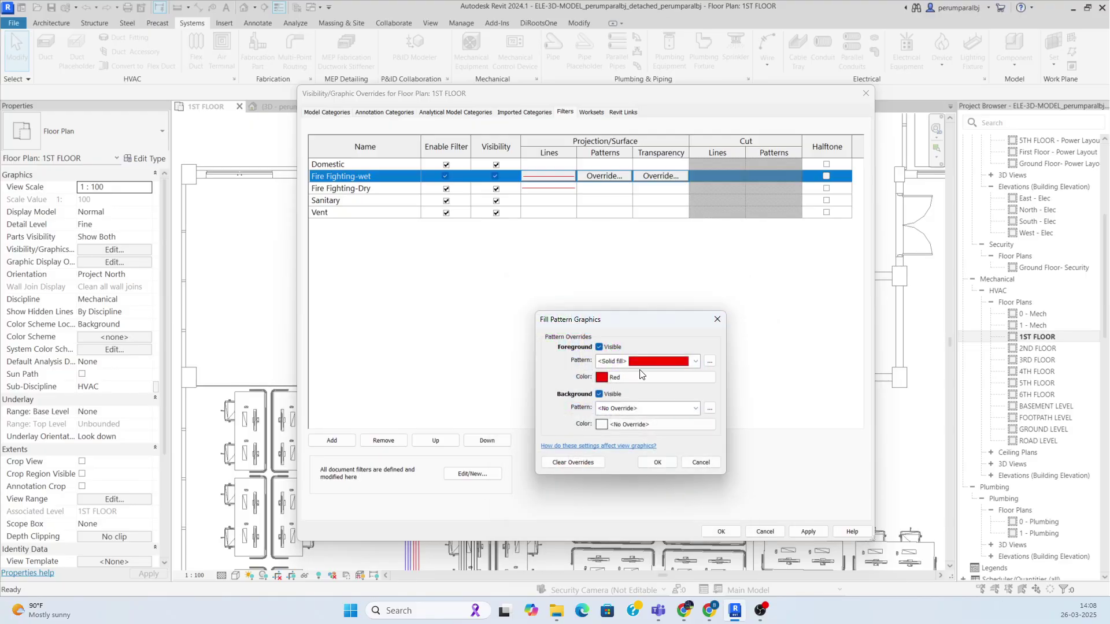
{"action": "left_click", "coordinate": [658, 463]}
Give the Fire Fighting-Dry filter a Red Solid fill foreground pattern, apply the overrides and check the pipes in the plan
{"action": "left_click", "coordinate": [599, 201]}
{"action": "left_click", "coordinate": [599, 190]}
{"action": "left_click", "coordinate": [599, 189]}
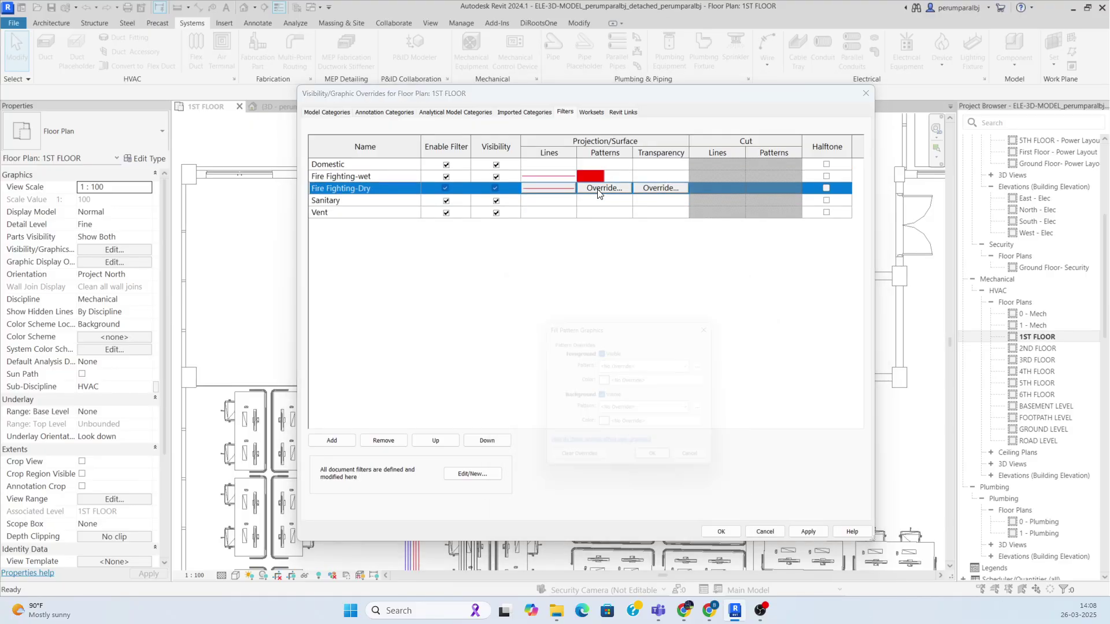
{"action": "left_click", "coordinate": [607, 382]}
{"action": "left_click", "coordinate": [533, 409]}
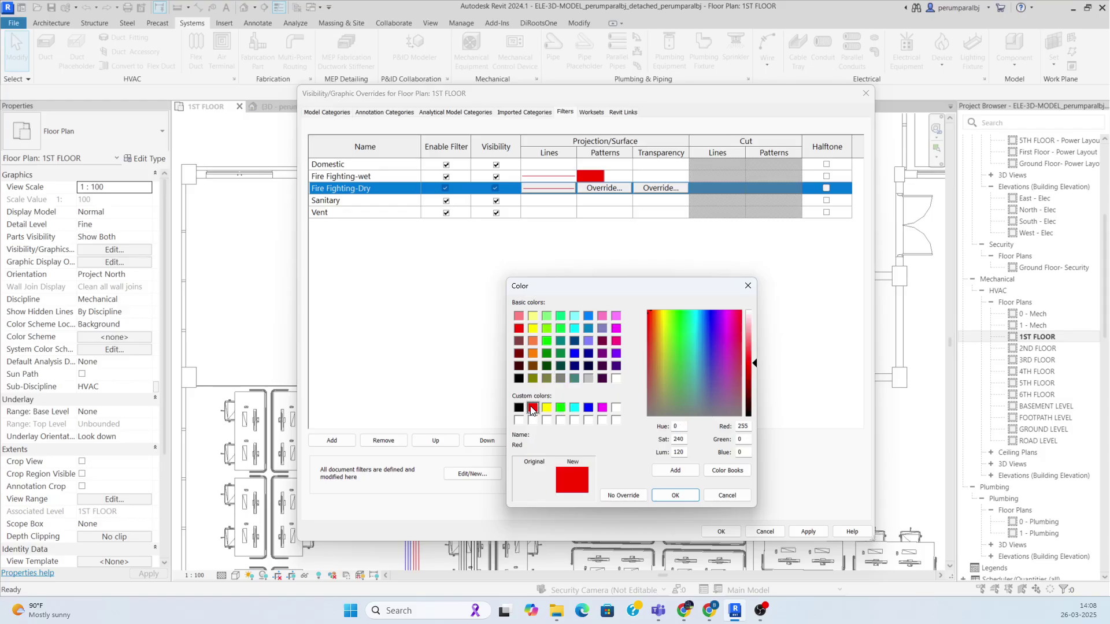
{"action": "left_click", "coordinate": [676, 496]}
{"action": "left_click", "coordinate": [642, 362]}
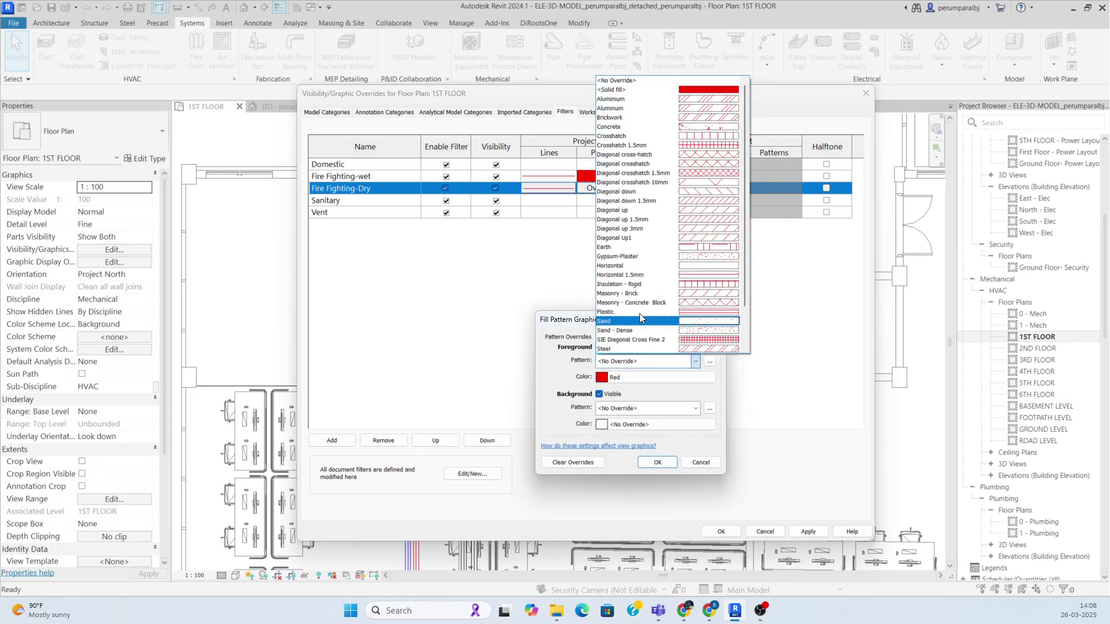
{"action": "left_click", "coordinate": [642, 89]}
{"action": "left_click", "coordinate": [657, 462]}
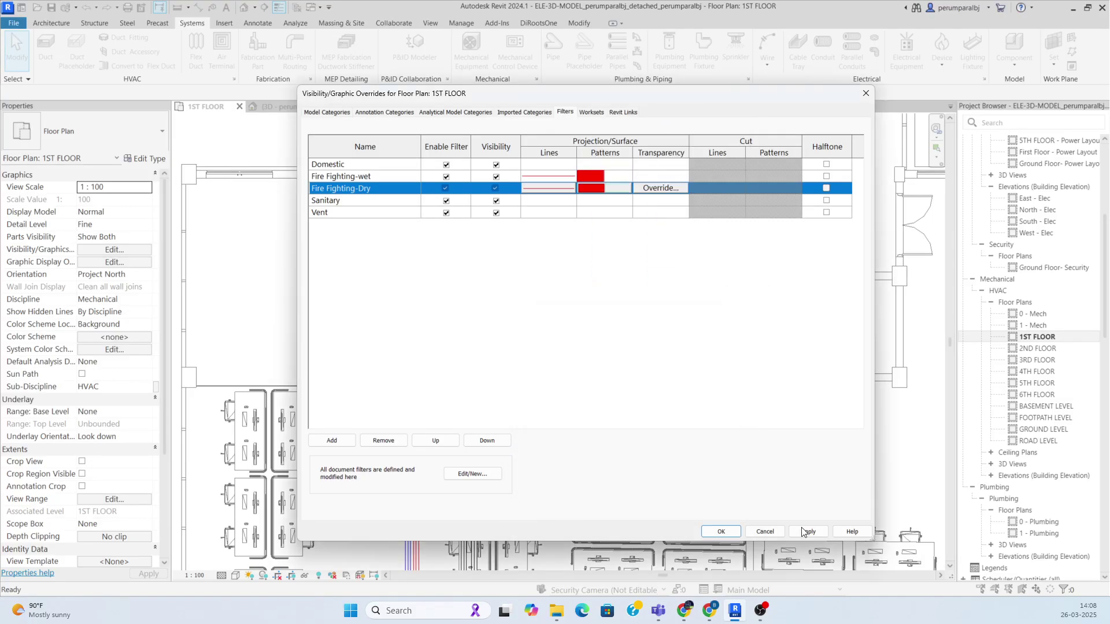
{"action": "left_click", "coordinate": [801, 532]}
{"action": "left_click", "coordinate": [723, 532]}
{"action": "scroll", "coordinate": [324, 327], "scroll_direction": "down", "scroll_amount": 2}
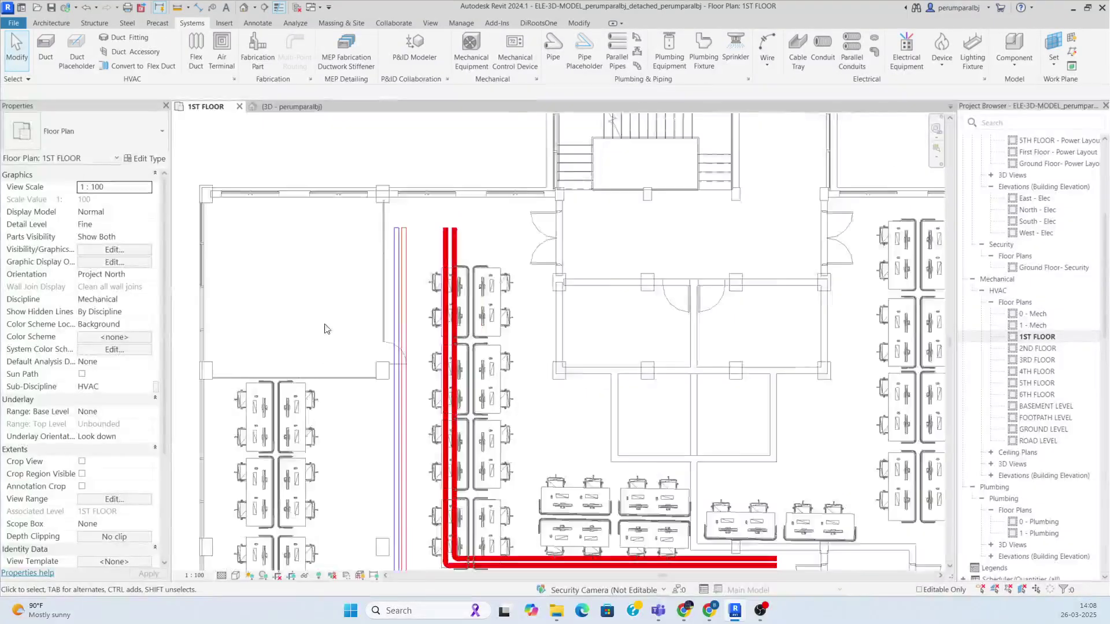
{"action": "middle_click_drag", "start_coordinate": [484, 452], "coordinate": [471, 381]}
{"action": "scroll", "coordinate": [483, 457], "scroll_direction": "up", "scroll_amount": 4}
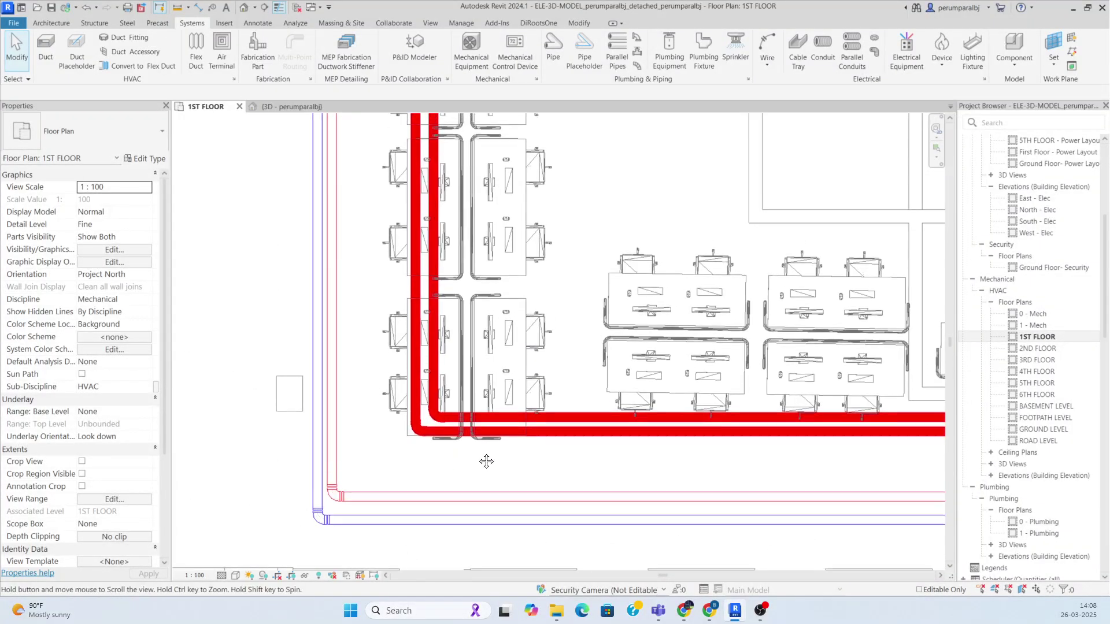
{"action": "scroll", "coordinate": [478, 458], "scroll_direction": "down", "scroll_amount": 2}
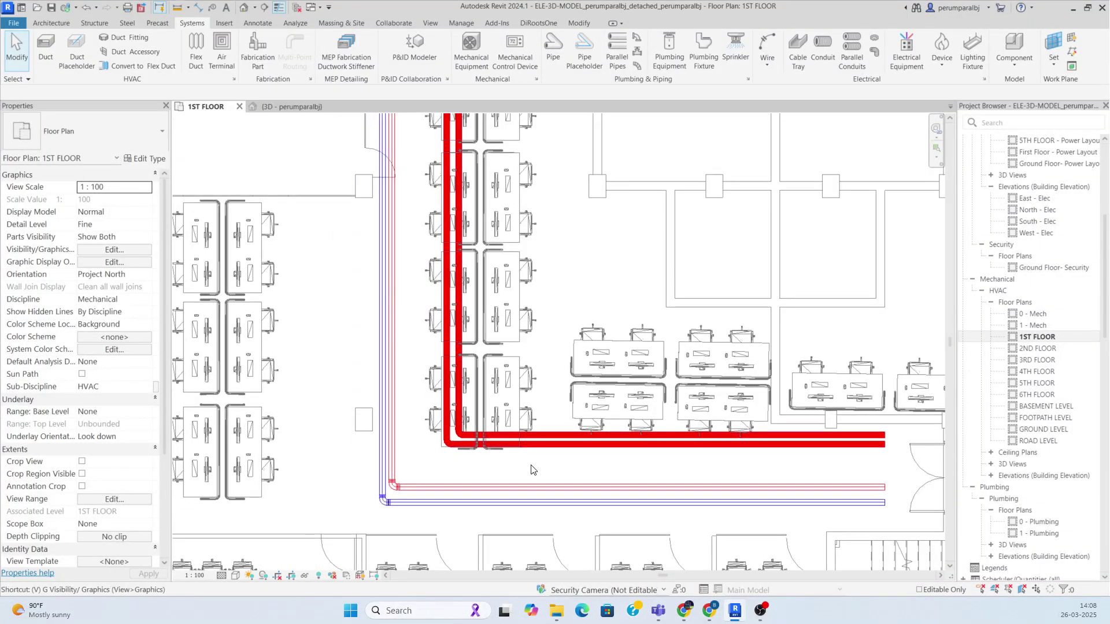
Clear the surface pattern overrides of the Fire Fighting-wet and Fire Fighting-Dry filters in the 1ST FLOOR plan
{"action": "key", "text": "v"}
{"action": "key", "text": "g"}
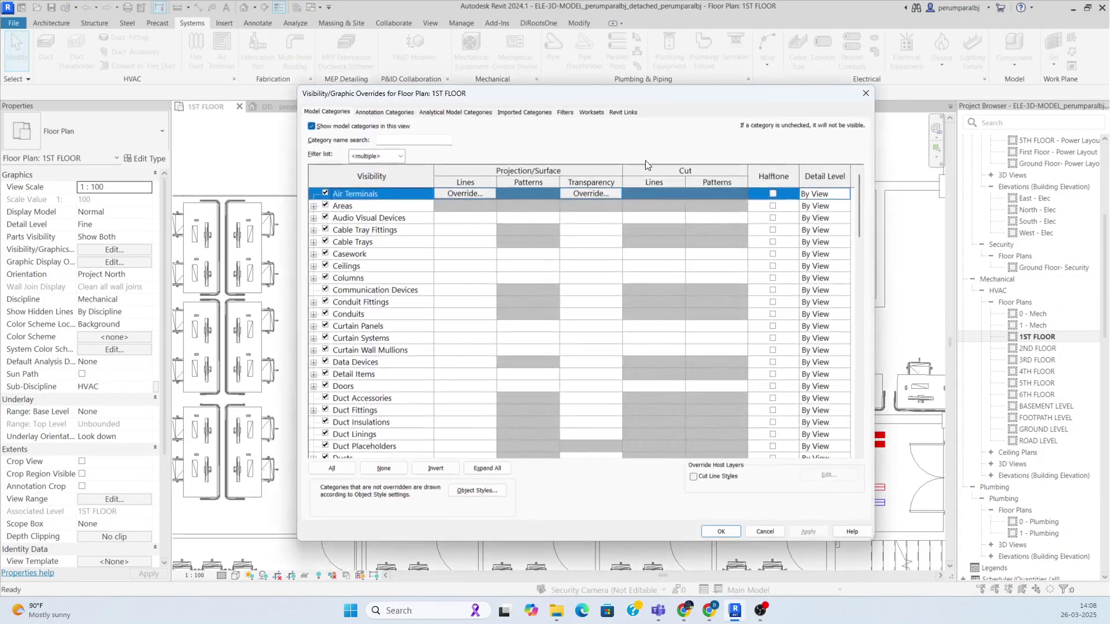
{"action": "left_click", "coordinate": [567, 112]}
{"action": "left_click", "coordinate": [588, 176]}
{"action": "left_click", "coordinate": [590, 175]}
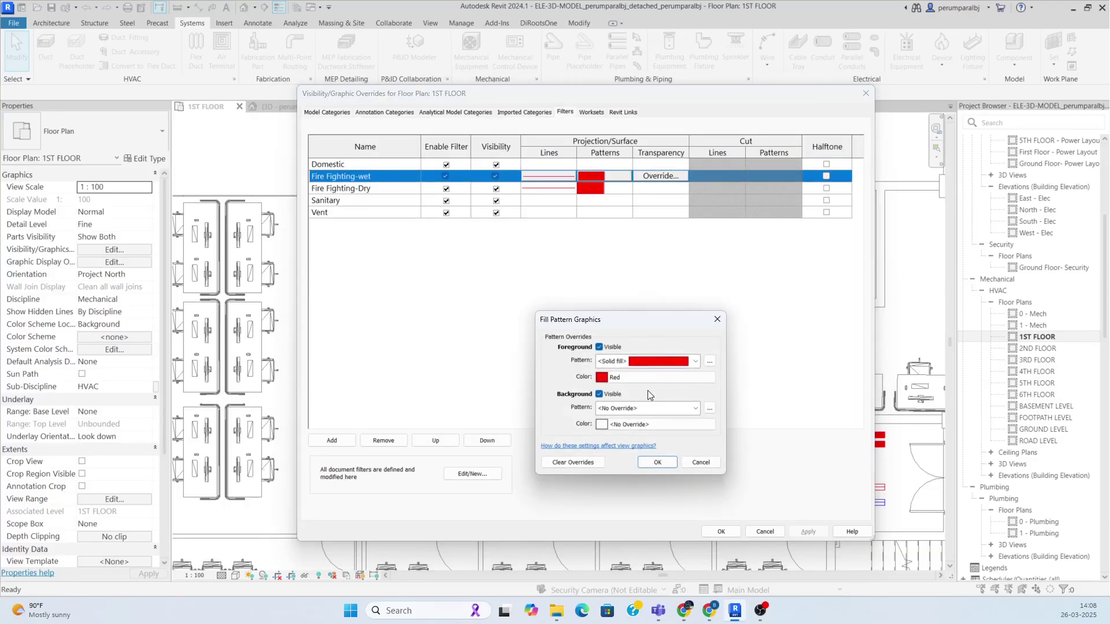
{"action": "left_click", "coordinate": [648, 466]}
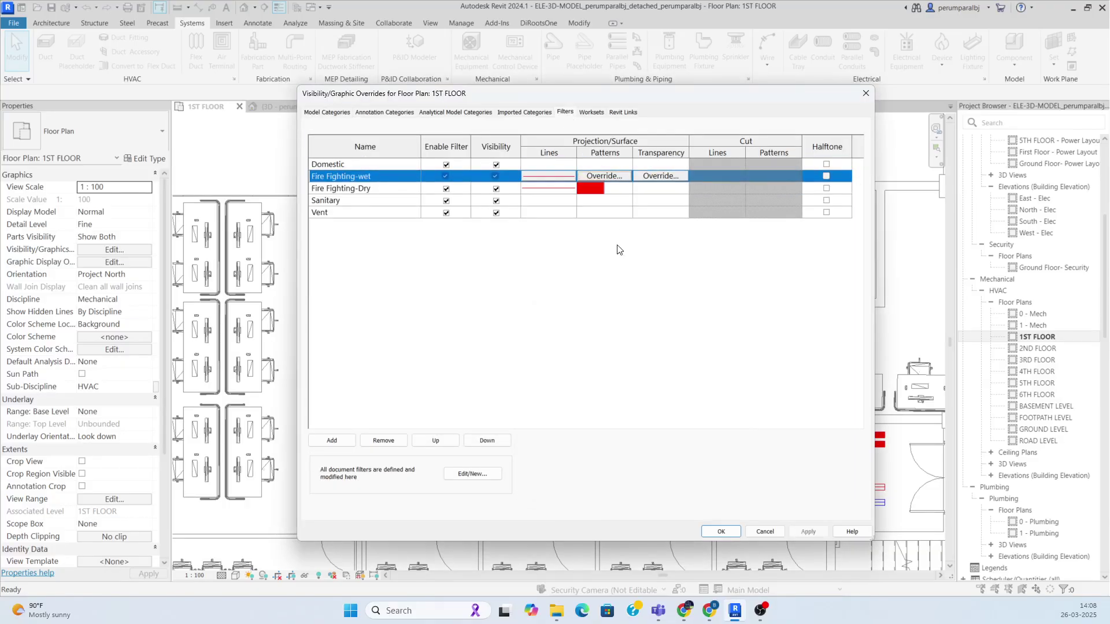
{"action": "left_click", "coordinate": [595, 189]}
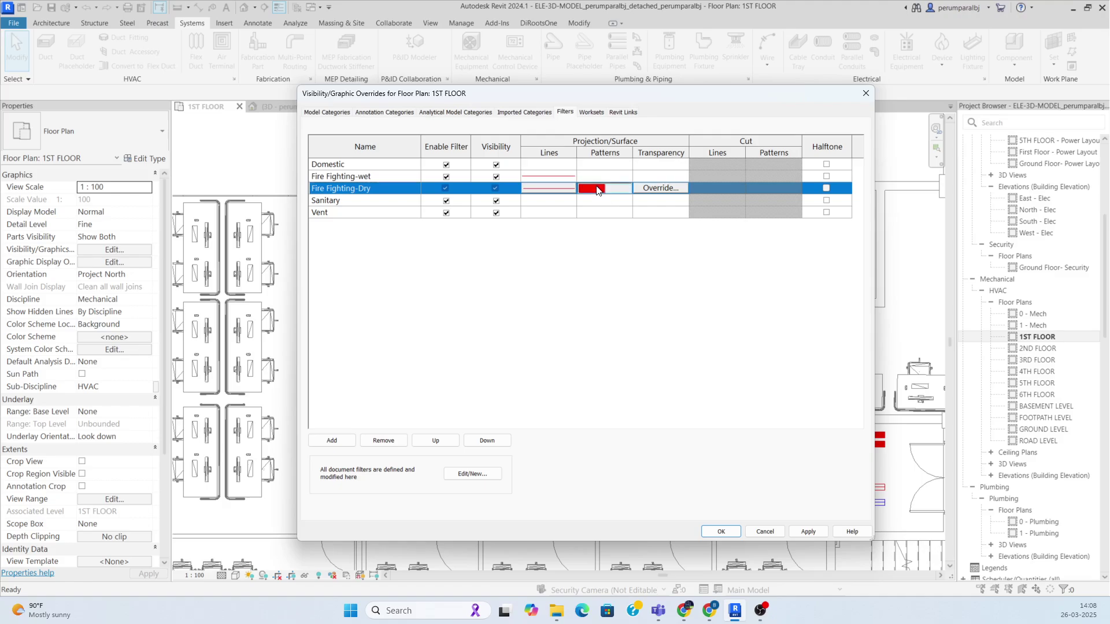
{"action": "left_click", "coordinate": [597, 189]}
{"action": "left_click", "coordinate": [650, 466]}
{"action": "left_click", "coordinate": [722, 532]}
{"action": "middle_click_drag", "start_coordinate": [447, 236], "coordinate": [436, 294]}
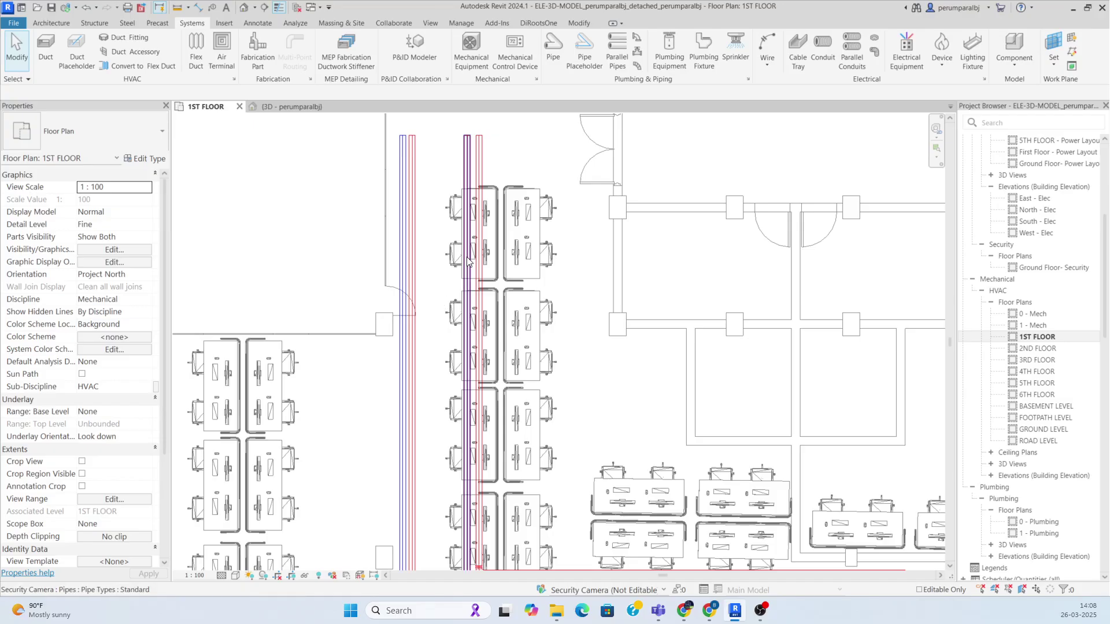
Change the Fire Fighting-wet filter's projection line colour to Green in the 1ST FLOOR plan's overrides
{"action": "key", "text": "g"}
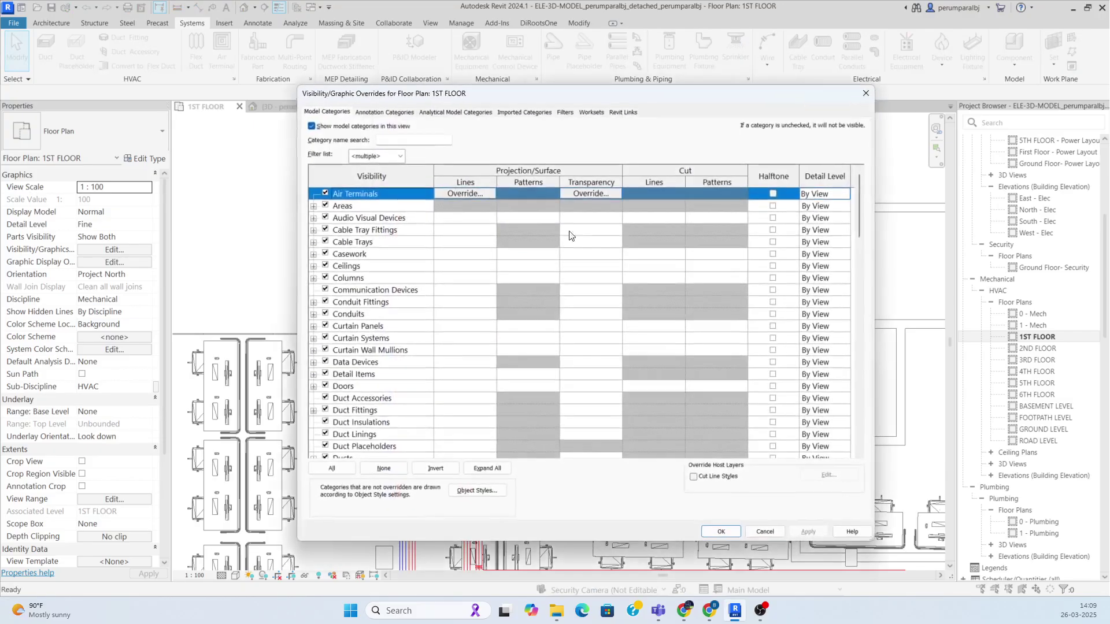
{"action": "left_click", "coordinate": [566, 113]}
{"action": "left_click", "coordinate": [559, 182]}
{"action": "left_click", "coordinate": [566, 177]}
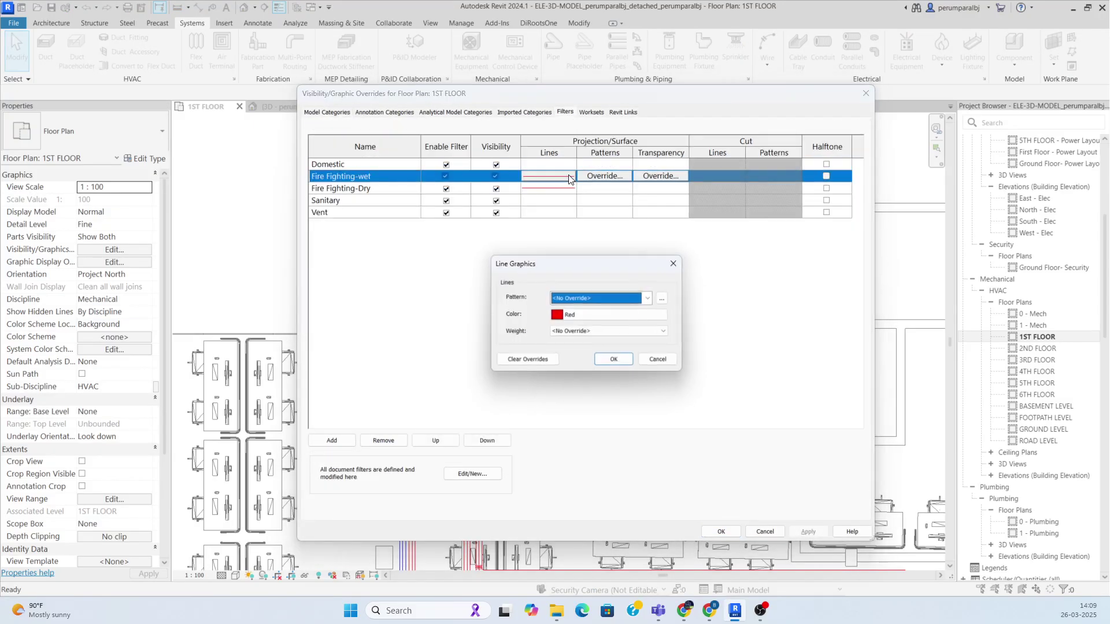
{"action": "left_click", "coordinate": [587, 315]}
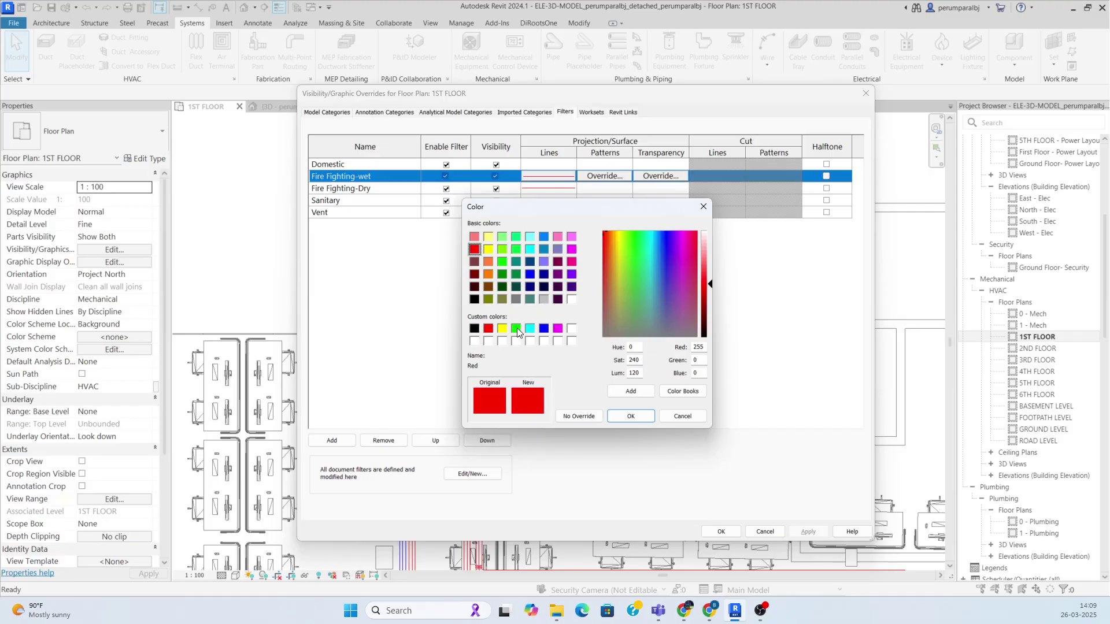
{"action": "left_click", "coordinate": [517, 329]}
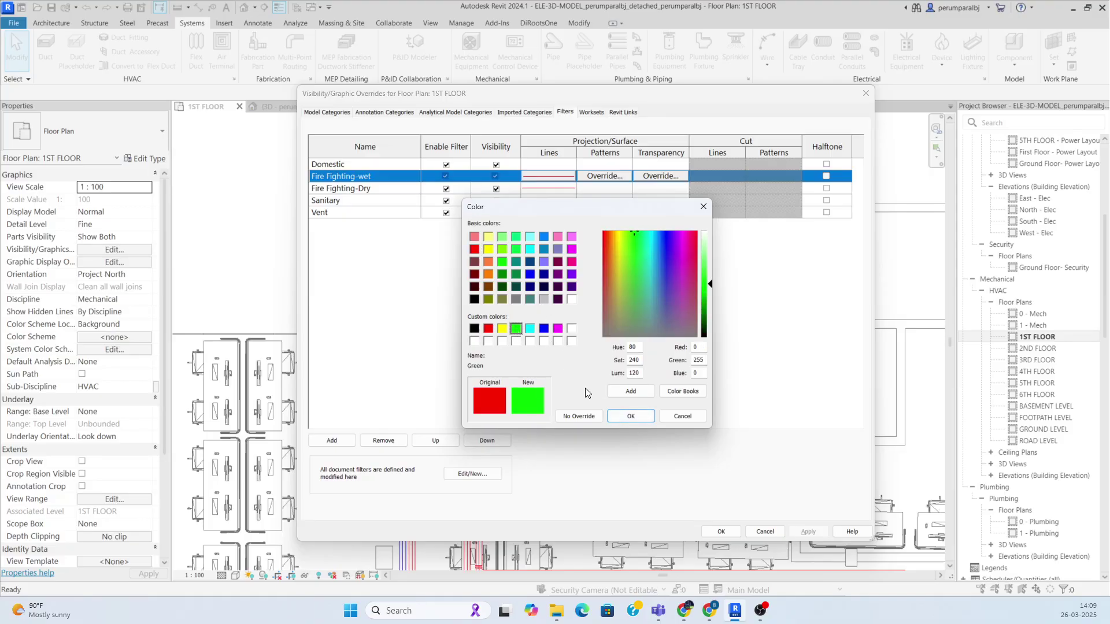
{"action": "left_click", "coordinate": [617, 420]}
{"action": "left_click", "coordinate": [606, 363]}
Change the Fire Fighting-Dry filter's projection line colour to Cyan, apply the overrides and check the pipe colours in the plan
{"action": "left_click", "coordinate": [553, 190]}
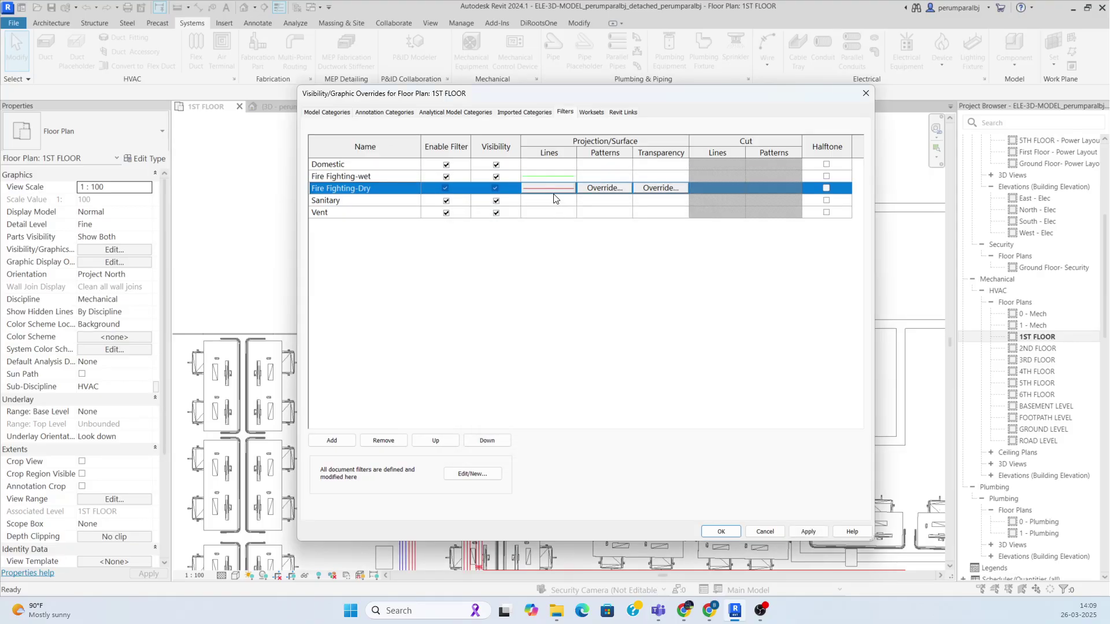
{"action": "left_click", "coordinate": [553, 190]}
{"action": "left_click", "coordinate": [586, 315]}
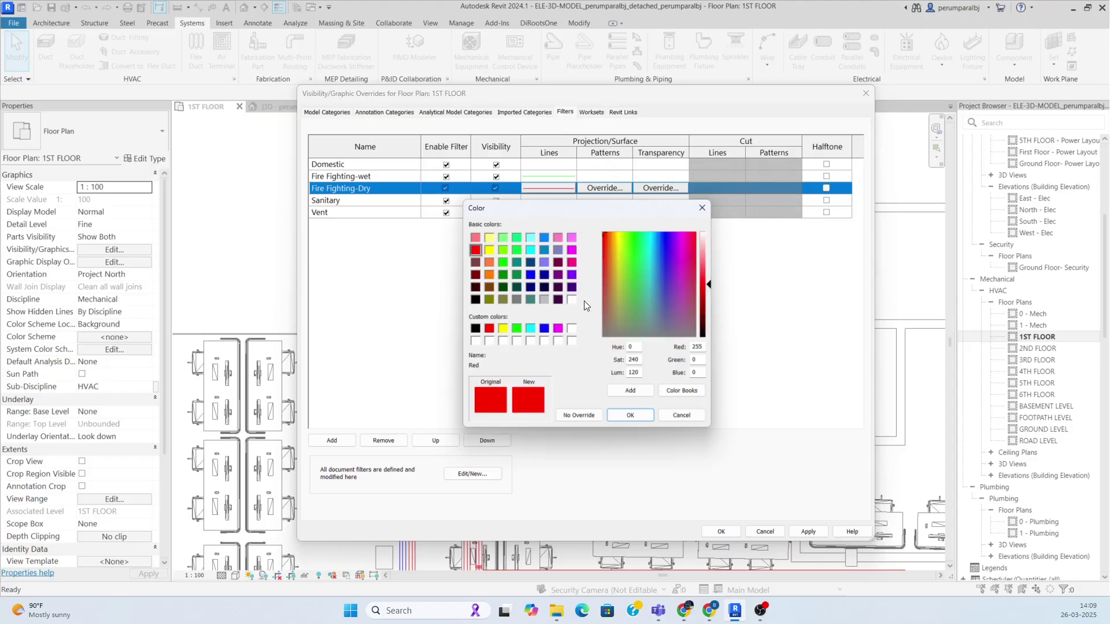
{"action": "left_click", "coordinate": [530, 328]}
{"action": "left_click", "coordinate": [634, 427]}
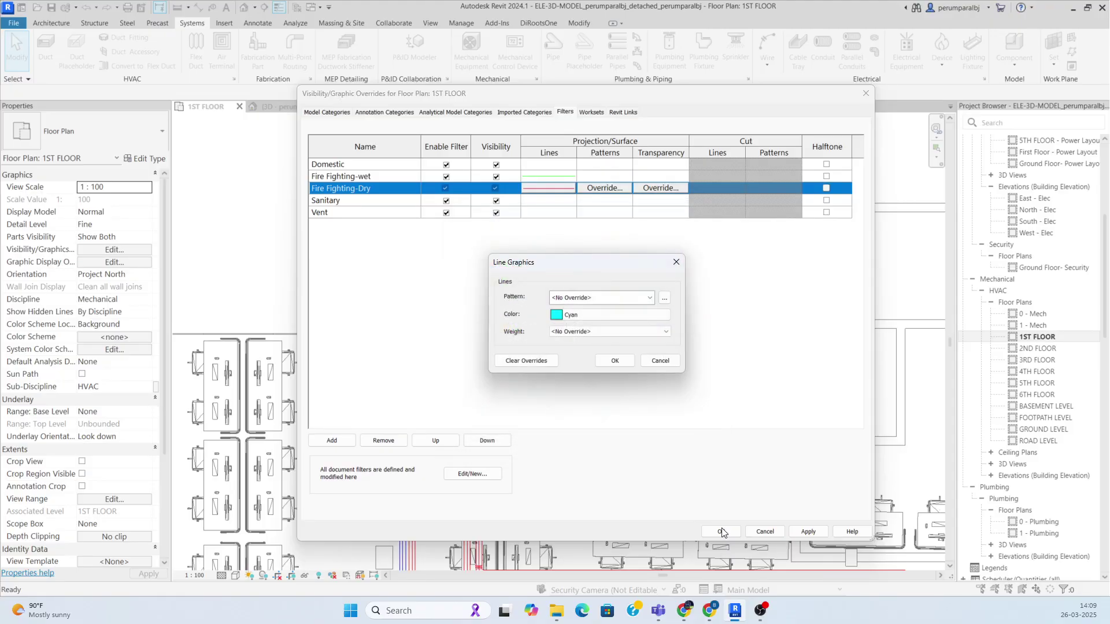
{"action": "left_click", "coordinate": [614, 361]}
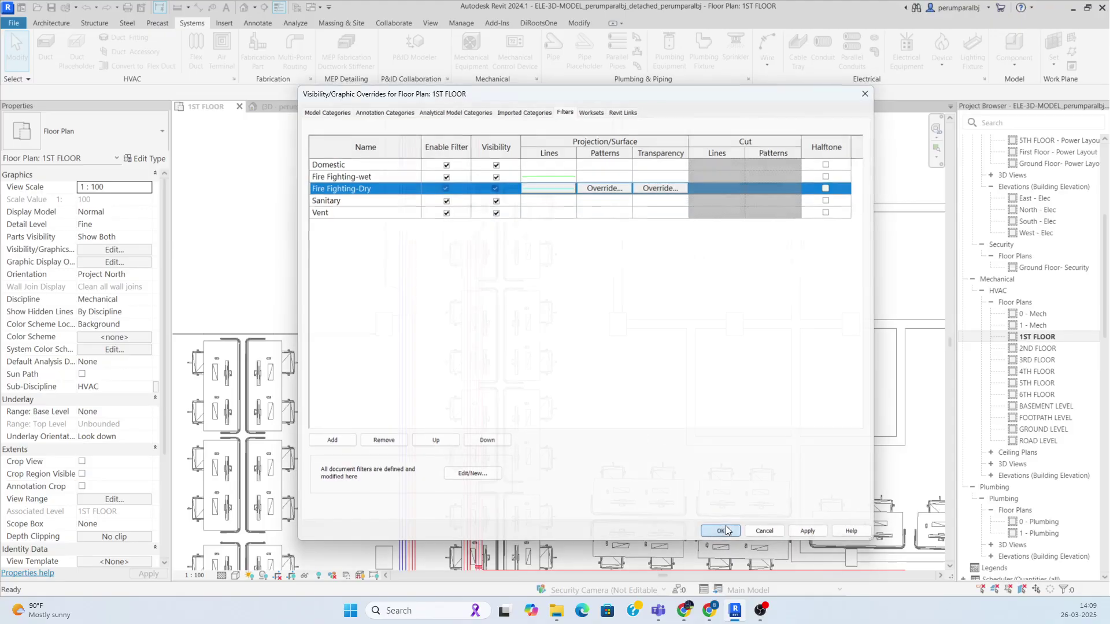
{"action": "left_click", "coordinate": [722, 531]}
{"action": "scroll", "coordinate": [511, 355], "scroll_direction": "down", "scroll_amount": 2}
{"action": "middle_click_drag", "start_coordinate": [548, 377], "coordinate": [528, 346]}
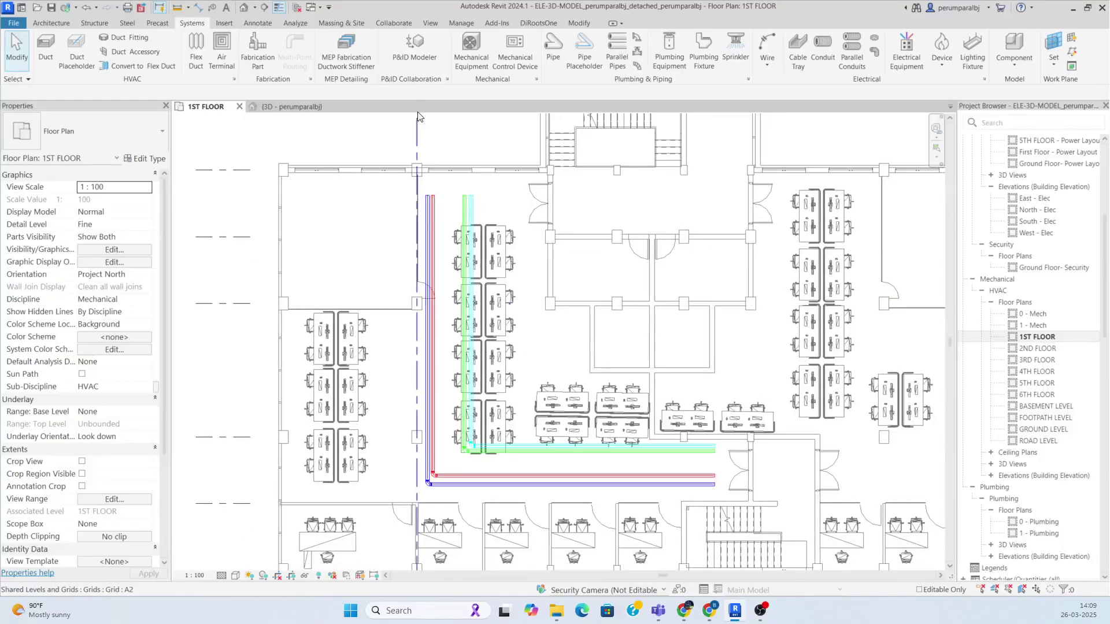
{"action": "scroll", "coordinate": [444, 218], "scroll_direction": "up", "scroll_amount": 3}
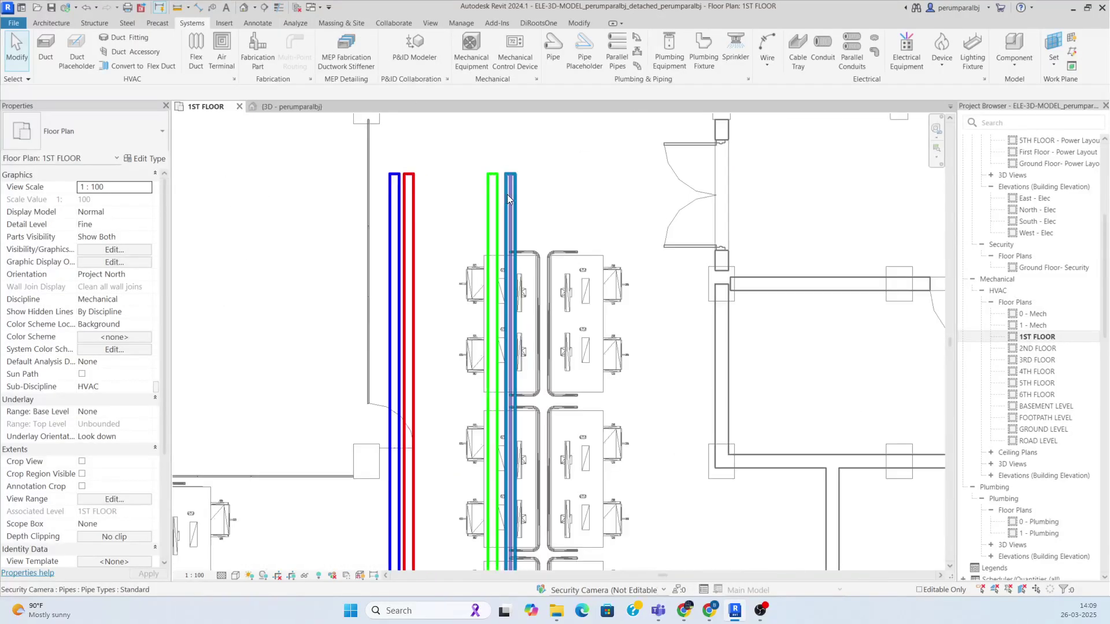
{"action": "scroll", "coordinate": [444, 218], "scroll_direction": "down", "scroll_amount": 2}
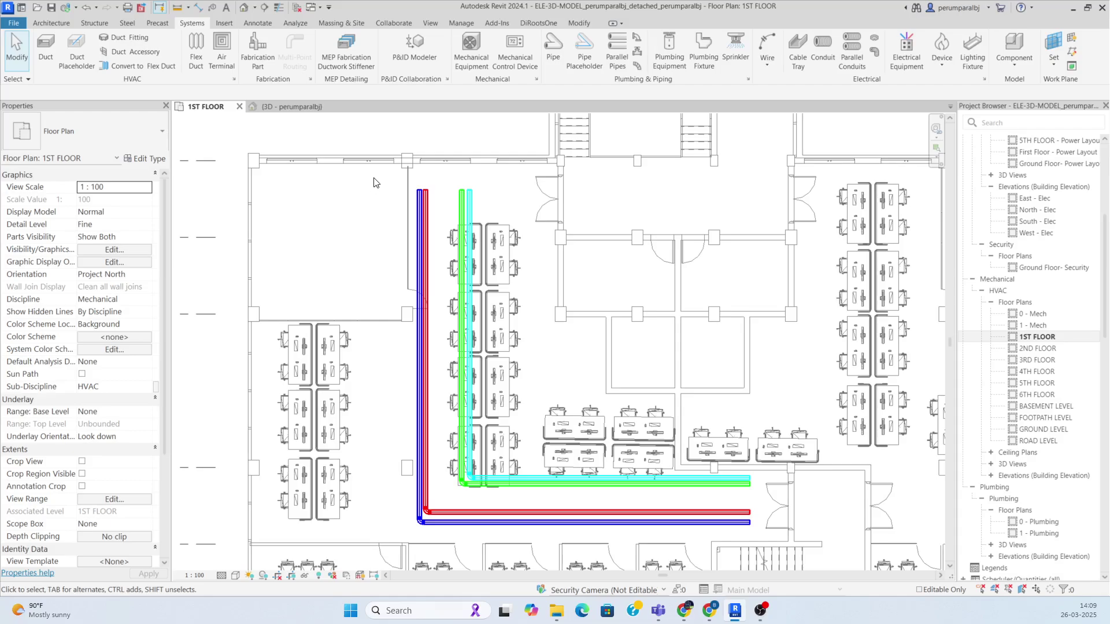
Add the Fire Fighting-wet and Fire Fighting-Dry filters to the 3D view's visibility/graphics overrides
{"action": "left_click", "coordinate": [289, 107]}
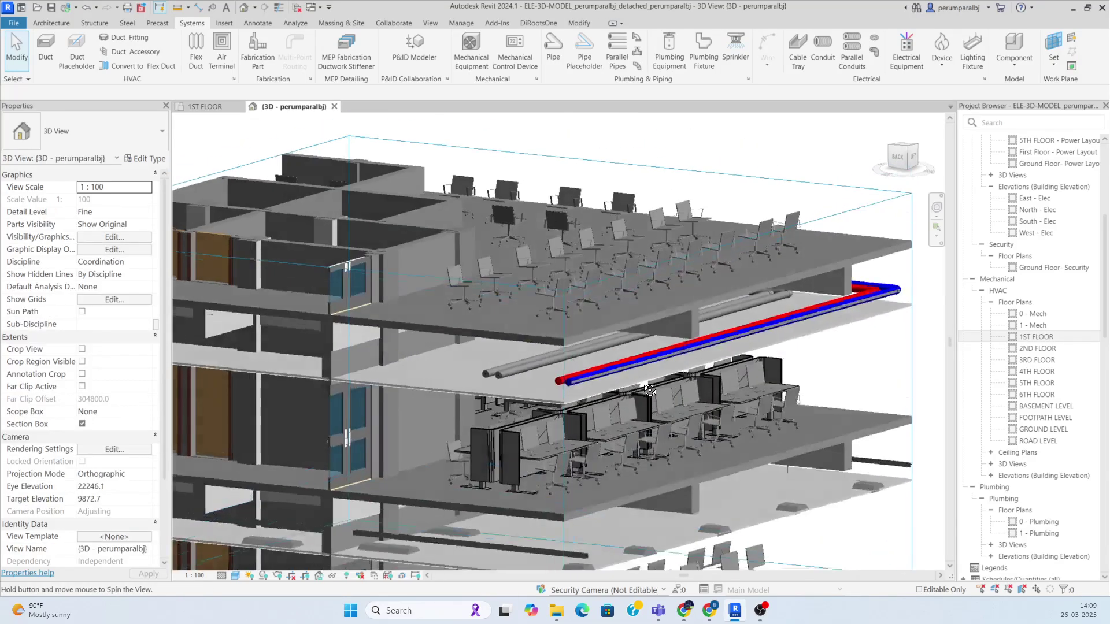
{"action": "middle_click_drag", "start_coordinate": [650, 391], "coordinate": [631, 361], "text": "shift"}
{"action": "key", "text": "v"}
{"action": "key", "text": "g"}
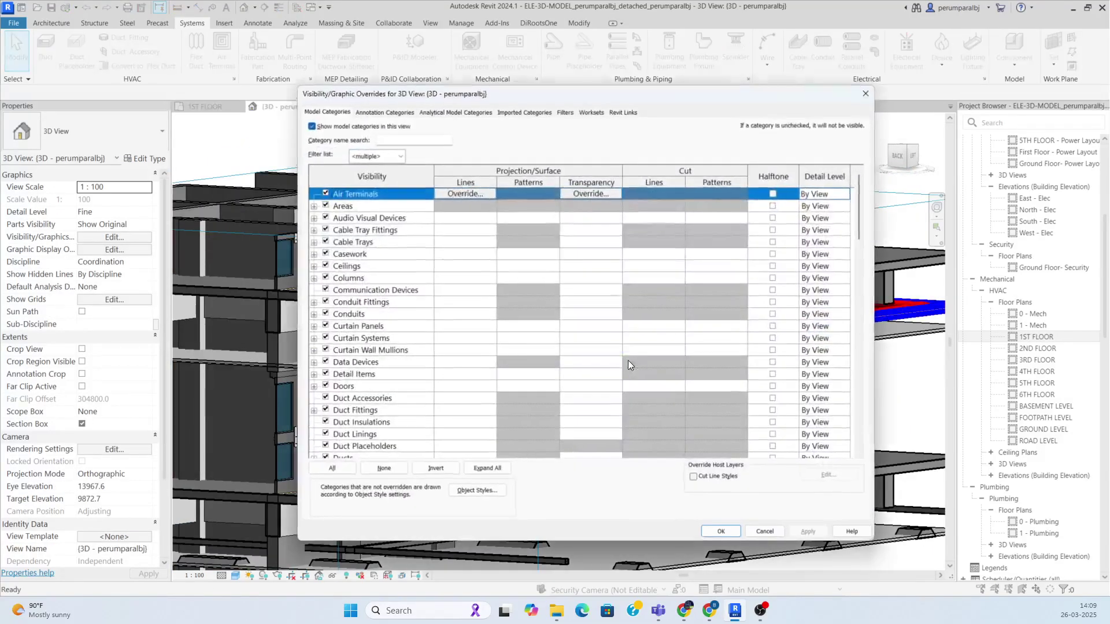
{"action": "left_click", "coordinate": [565, 113]}
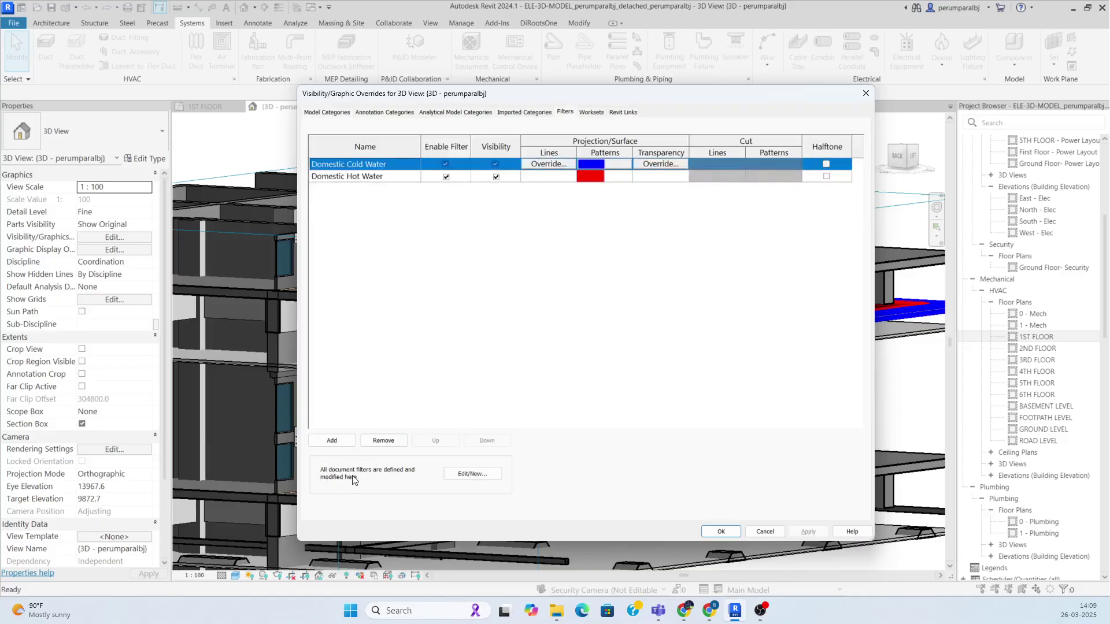
{"action": "left_click", "coordinate": [333, 441]}
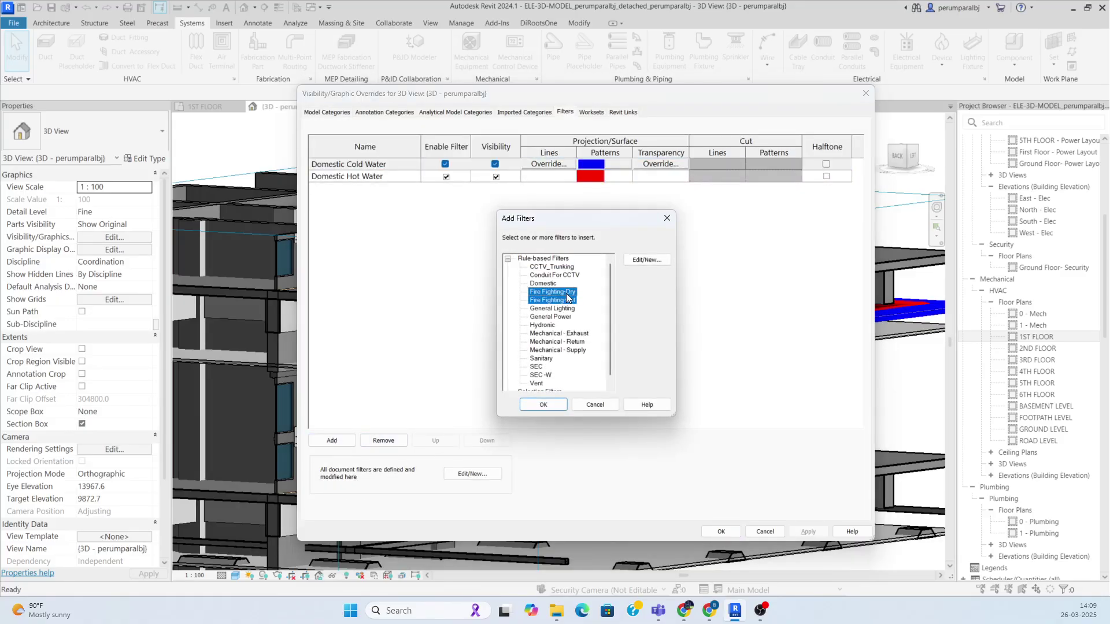
{"action": "left_click", "coordinate": [534, 406]}
Override the Fire Fighting-wet filter's surface foreground pattern with a Green Solid fill in the 3D view
{"action": "left_click", "coordinate": [609, 178]}
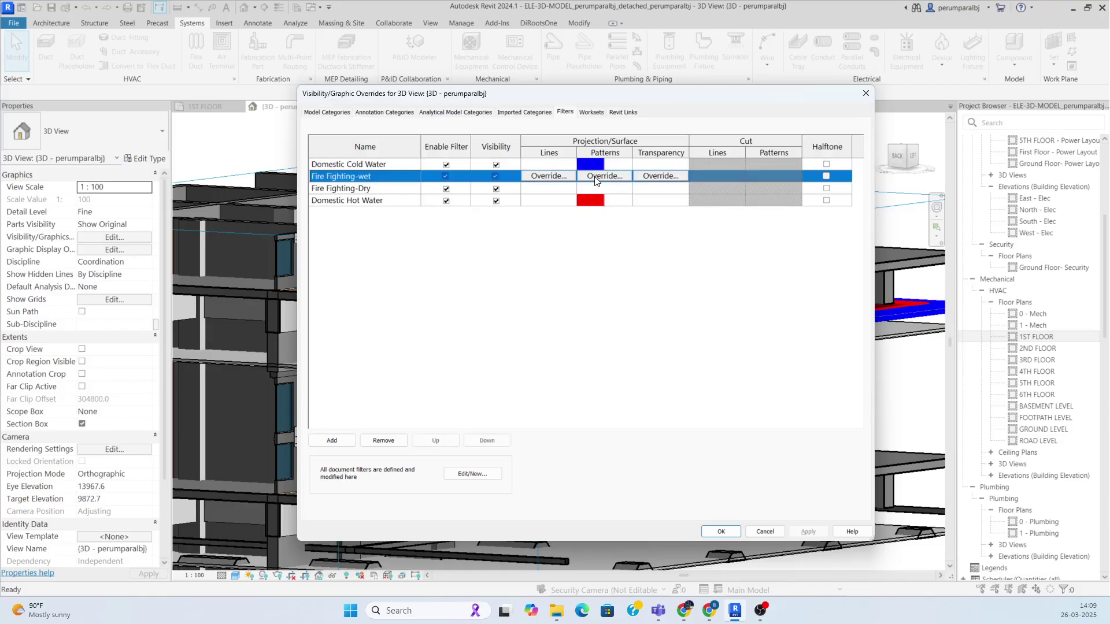
{"action": "left_click", "coordinate": [605, 177]}
{"action": "left_click", "coordinate": [639, 362]}
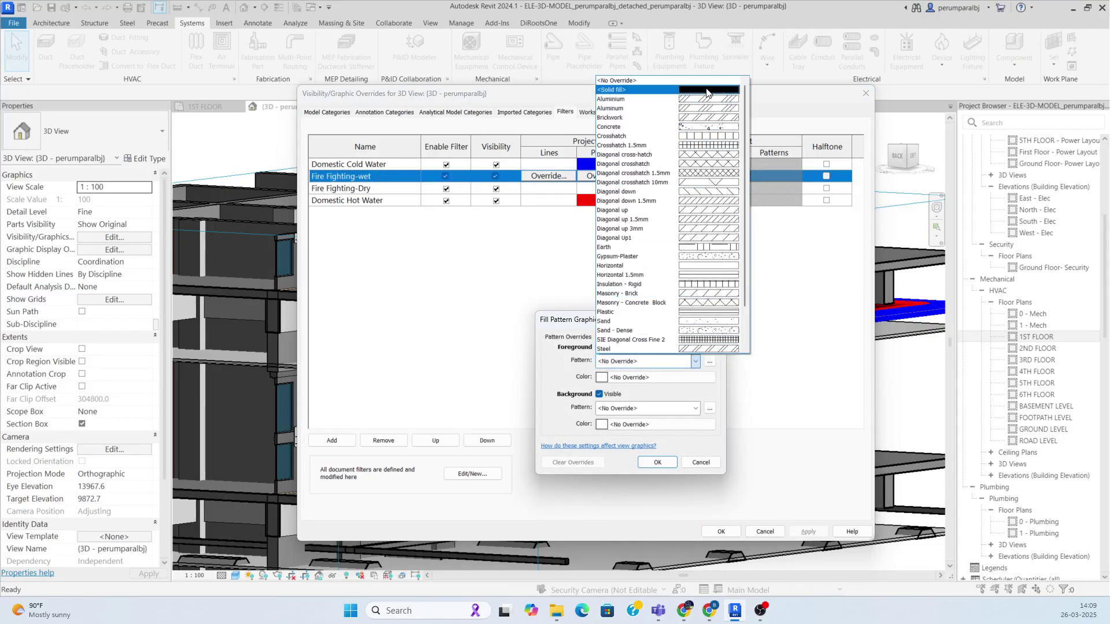
{"action": "left_click", "coordinate": [631, 87]}
{"action": "left_click", "coordinate": [637, 378]}
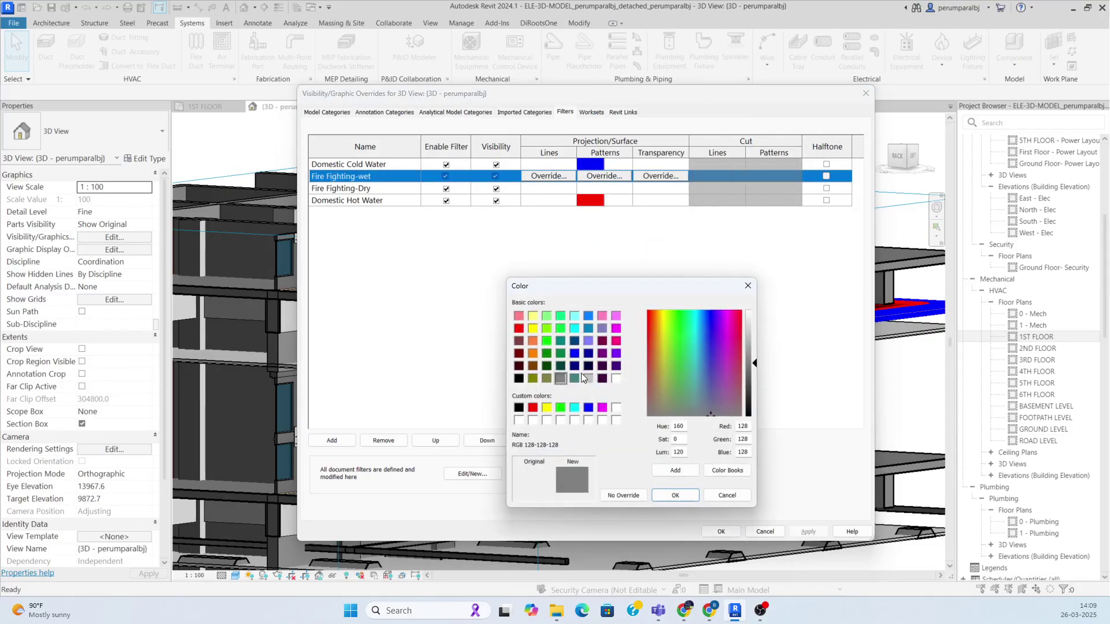
{"action": "left_click", "coordinate": [561, 408]}
{"action": "left_click", "coordinate": [671, 496]}
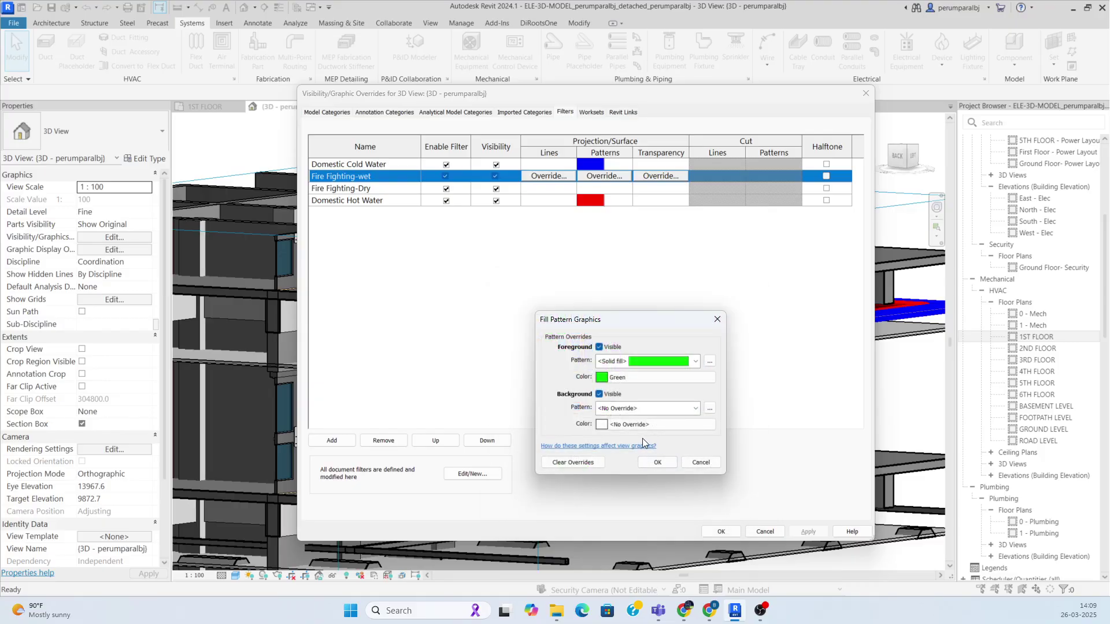
{"action": "left_click", "coordinate": [657, 463]}
Override the Fire Fighting-Dry filter's surface foreground pattern with a Cyan Solid fill and apply the 3D view's overrides
{"action": "left_click", "coordinate": [597, 189]}
{"action": "left_click", "coordinate": [597, 189]}
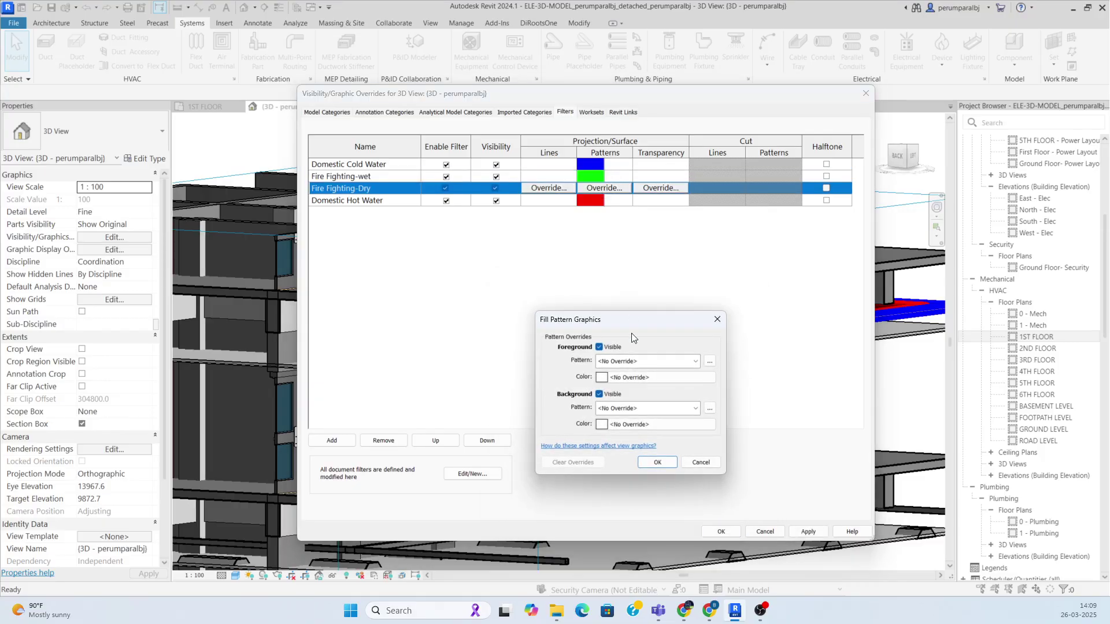
{"action": "left_click", "coordinate": [634, 378]}
{"action": "left_click", "coordinate": [575, 408]}
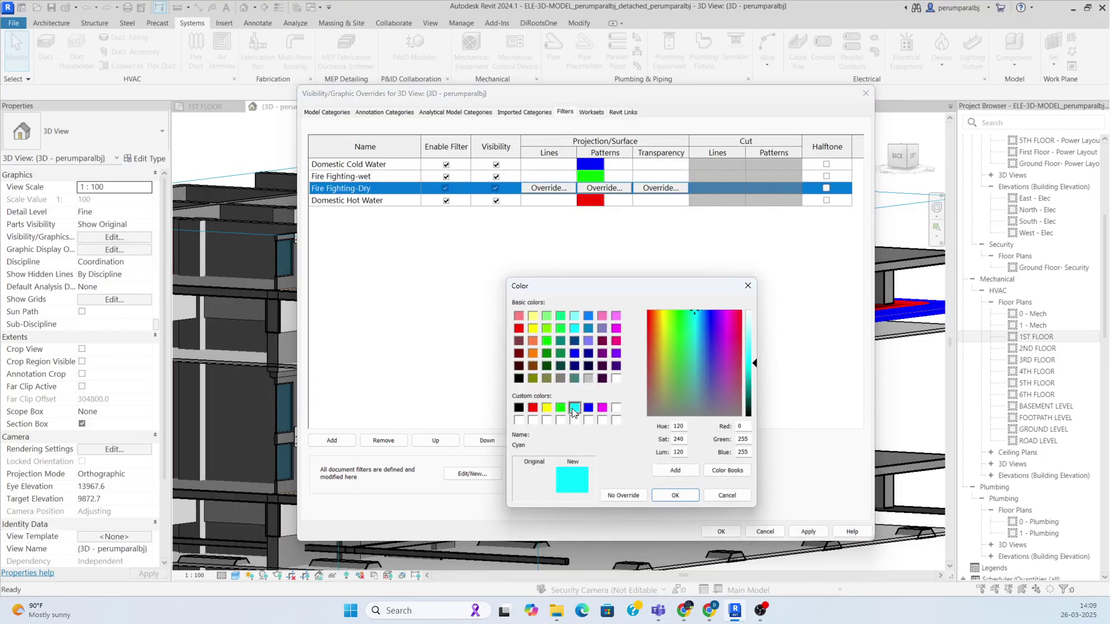
{"action": "left_click", "coordinate": [672, 495]}
{"action": "left_click", "coordinate": [642, 362]}
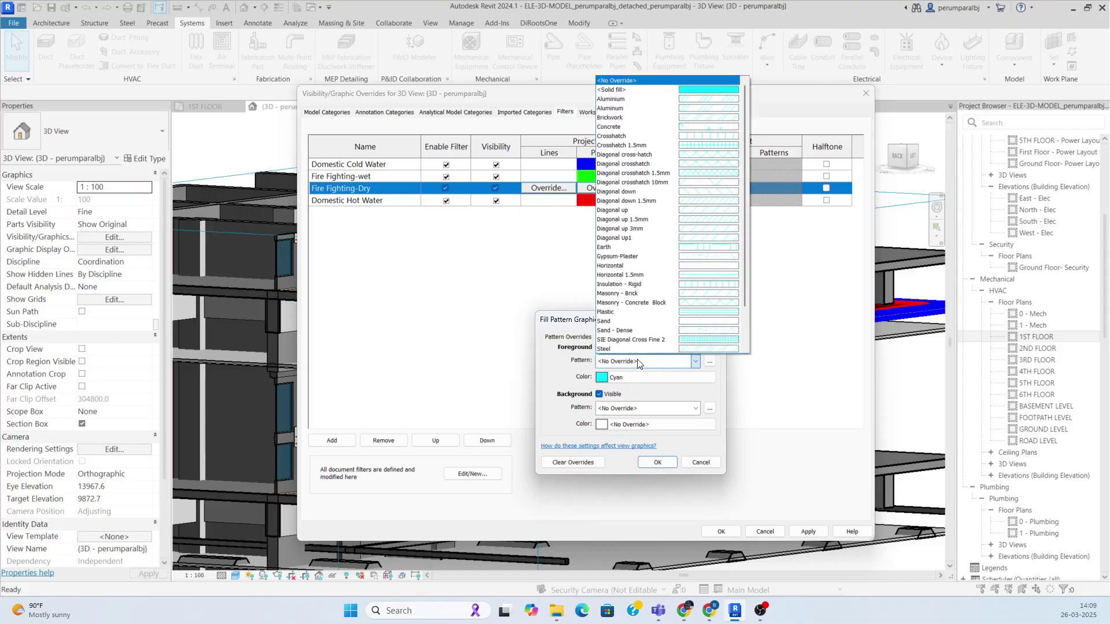
{"action": "left_click", "coordinate": [649, 93]}
{"action": "left_click", "coordinate": [658, 463]}
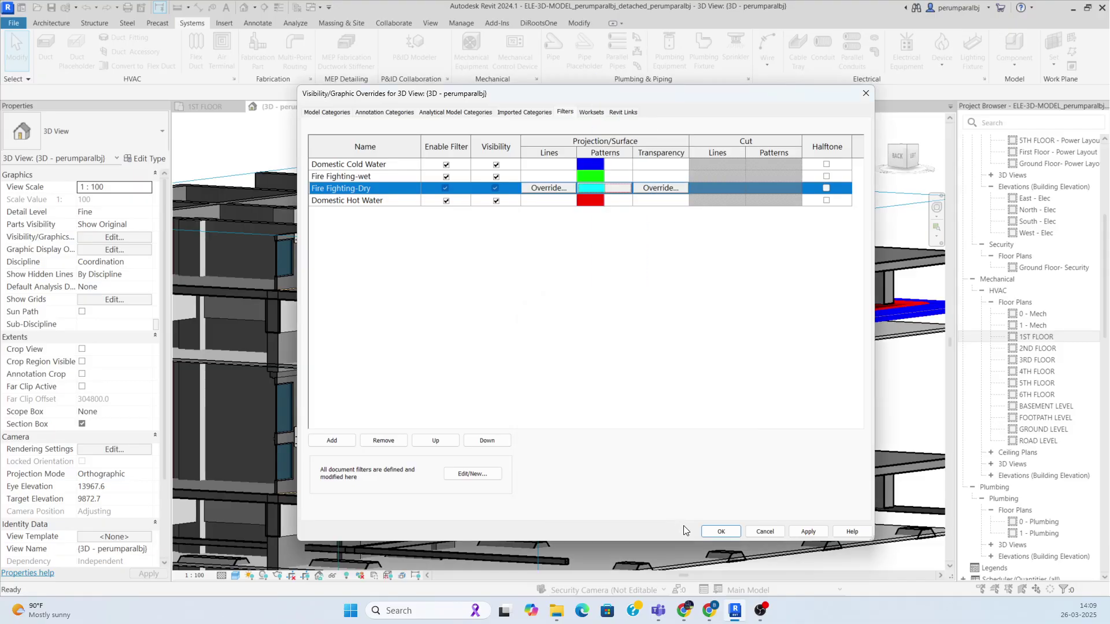
{"action": "left_click", "coordinate": [720, 532]}
Lower the top of the 3D view's section box to just above the pipe runs so they are exposed from above
{"action": "scroll", "coordinate": [558, 377], "scroll_direction": "up", "scroll_amount": 4}
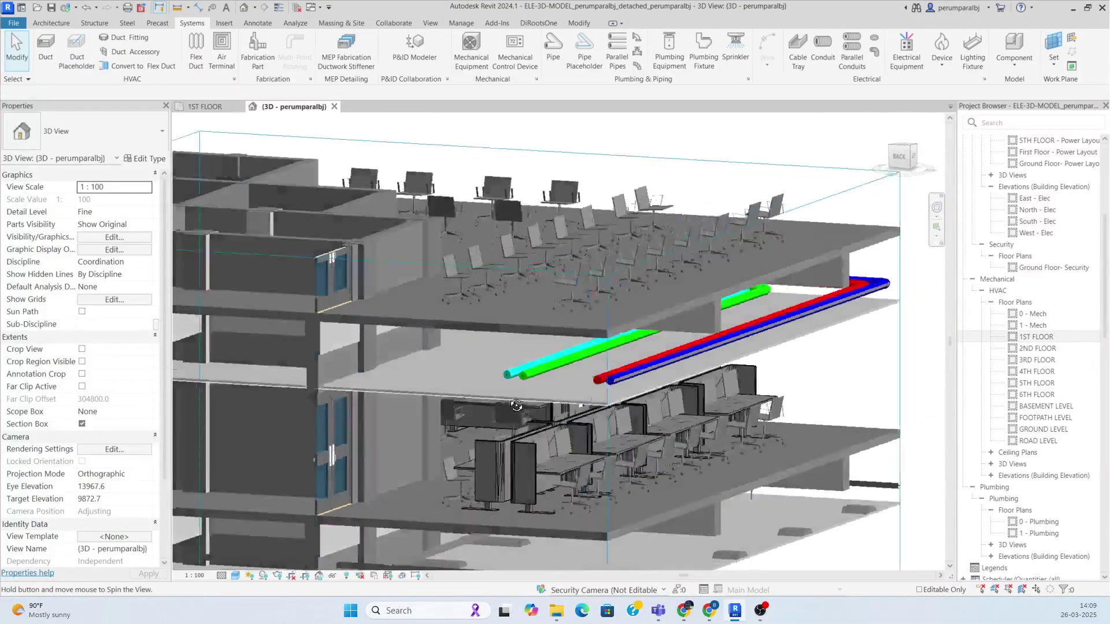
{"action": "middle_click_drag", "start_coordinate": [558, 377], "coordinate": [629, 354], "text": "shift"}
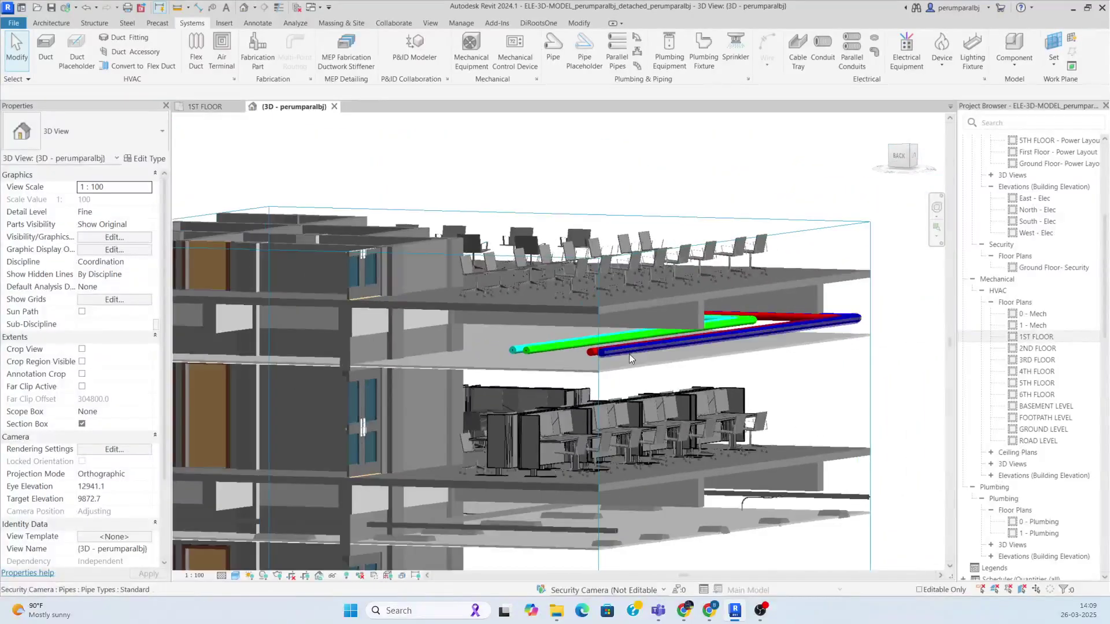
{"action": "left_click", "coordinate": [669, 255]}
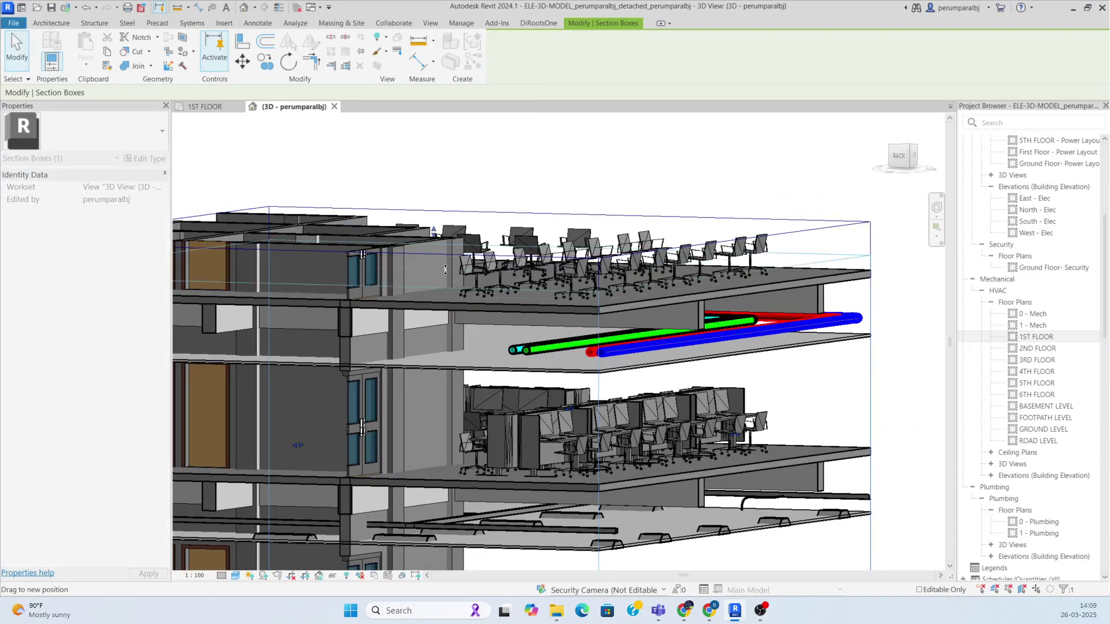
{"action": "left_click_drag", "start_coordinate": [453, 302], "coordinate": [455, 319]}
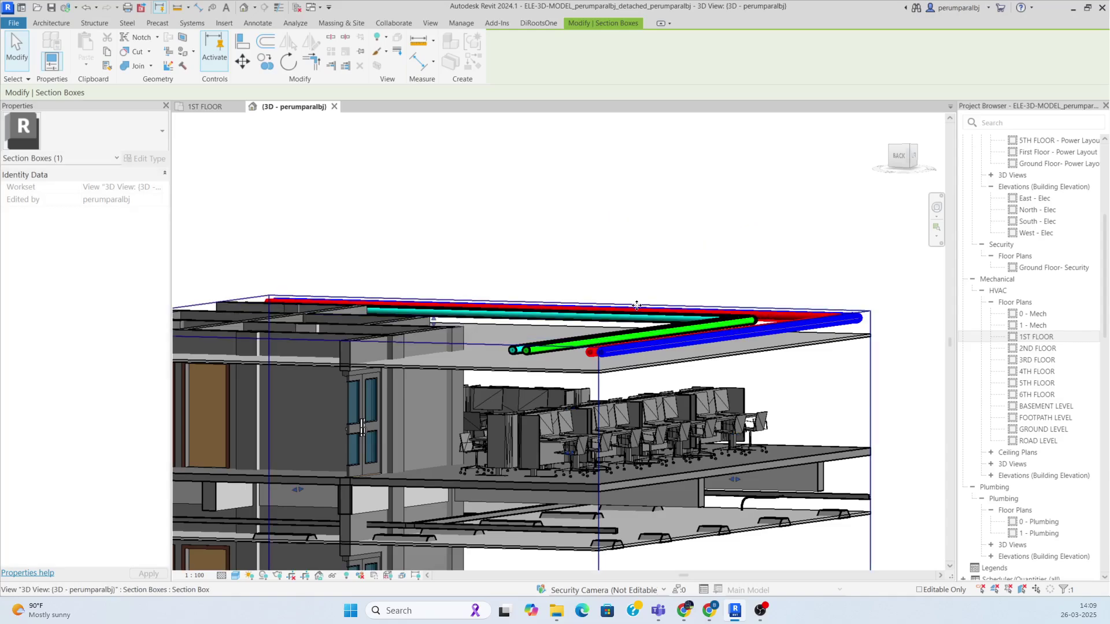
{"action": "middle_click_drag", "start_coordinate": [637, 306], "coordinate": [613, 403], "text": "shift"}
{"action": "scroll", "coordinate": [613, 404], "scroll_direction": "up", "scroll_amount": 3}
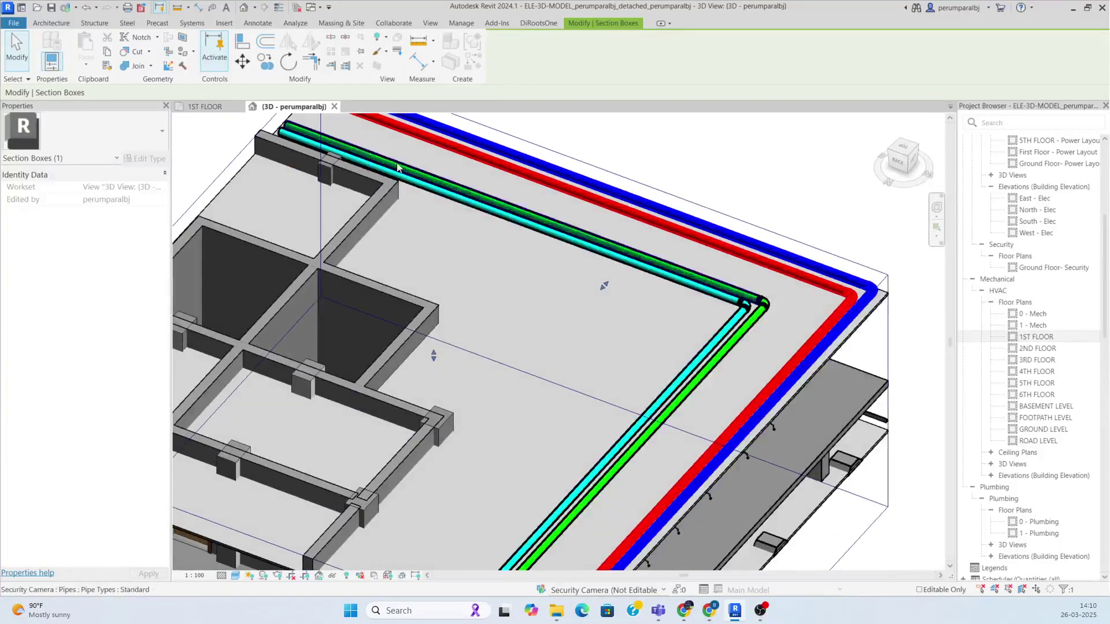
In the 1ST FLOOR plan, draw a 159 mm Fire Protection Dry branch at 2850 mm elevation from the vertical dry main toward the core walls
{"action": "left_click", "coordinate": [205, 107]}
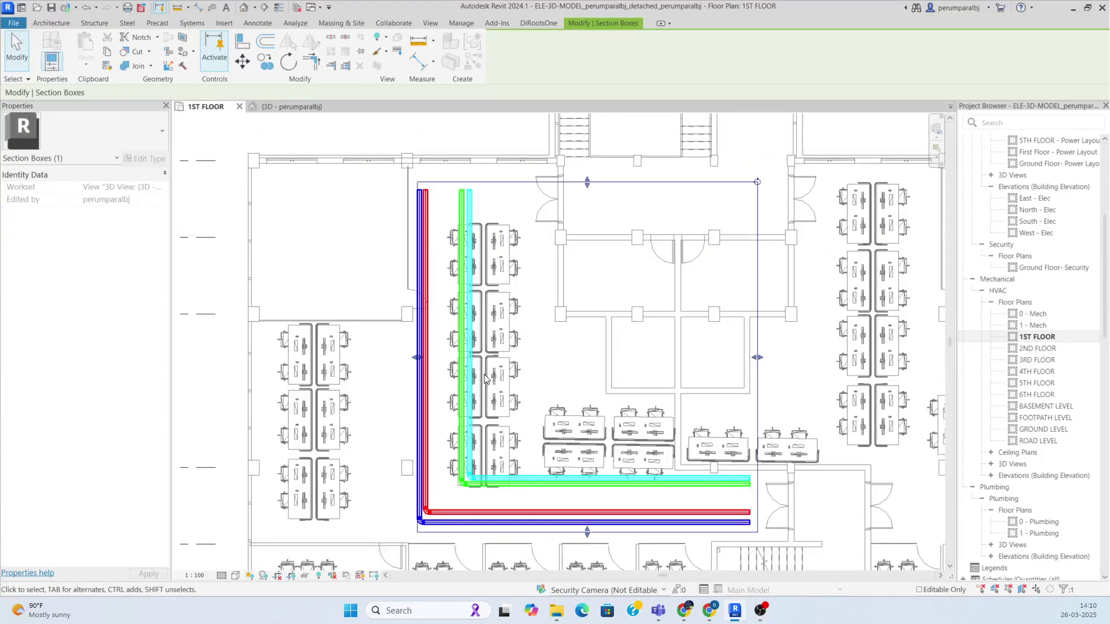
{"action": "scroll", "coordinate": [475, 365], "scroll_direction": "up", "scroll_amount": 2}
{"action": "key", "text": "Escape"}
{"action": "scroll", "coordinate": [468, 364], "scroll_direction": "up", "scroll_amount": 2}
{"action": "right_click", "coordinate": [465, 363]}
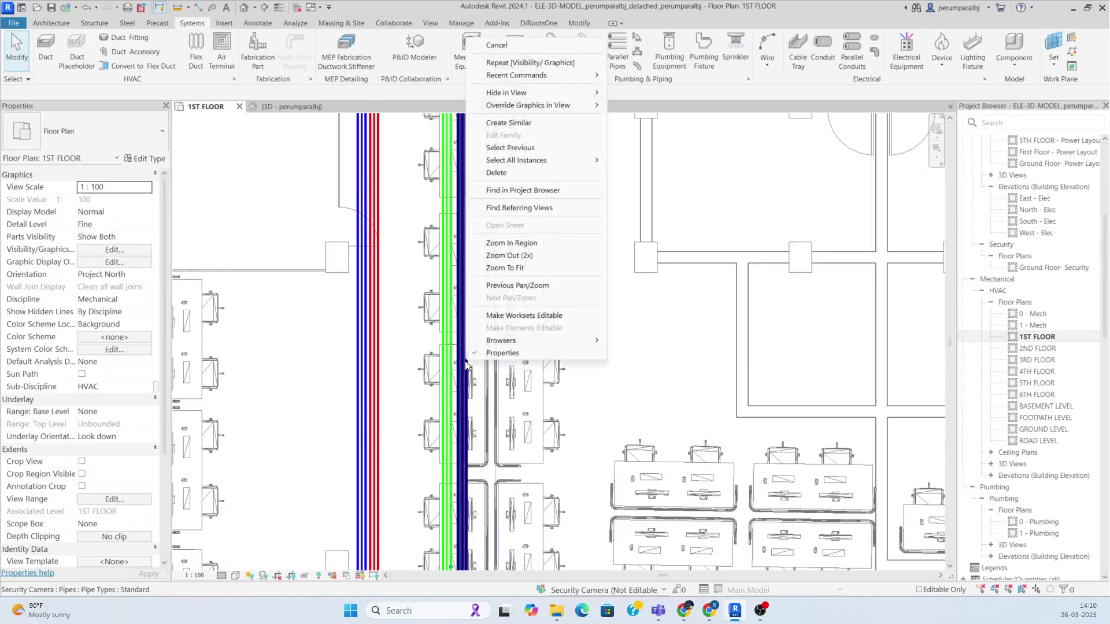
{"action": "left_click", "coordinate": [515, 124]}
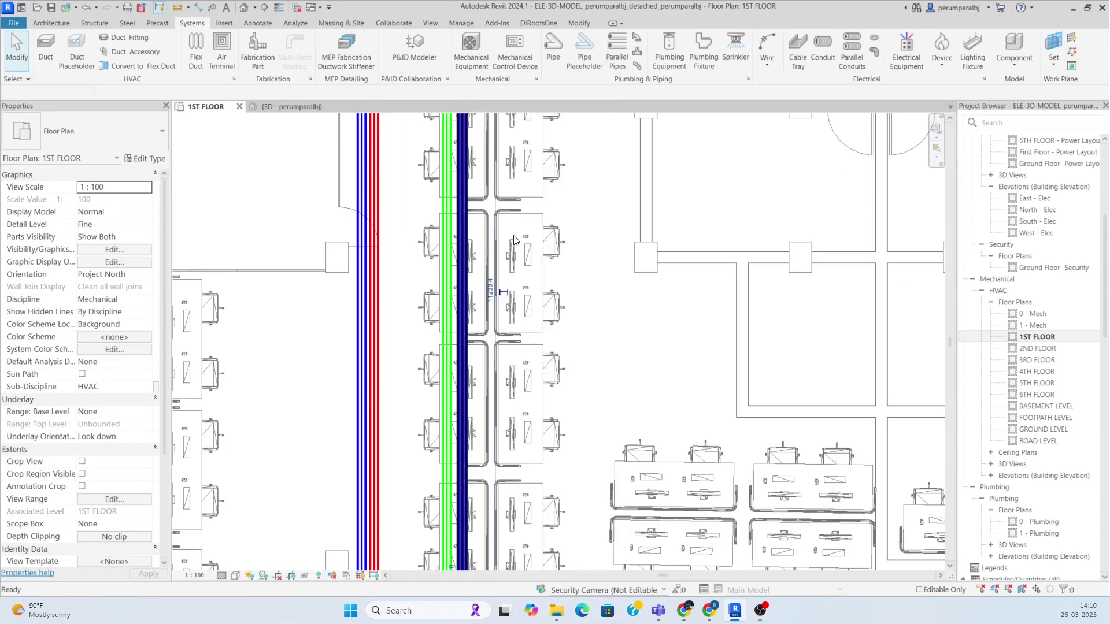
{"action": "key", "text": "p"}
{"action": "key", "text": "i"}
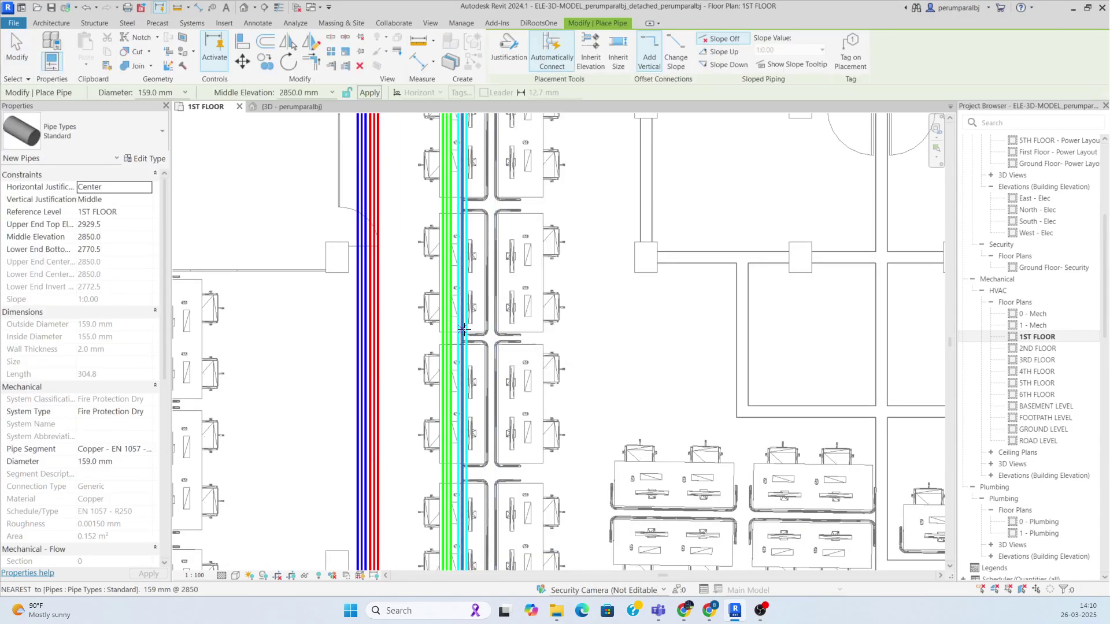
{"action": "left_click", "coordinate": [463, 328]}
{"action": "left_click", "coordinate": [762, 330]}
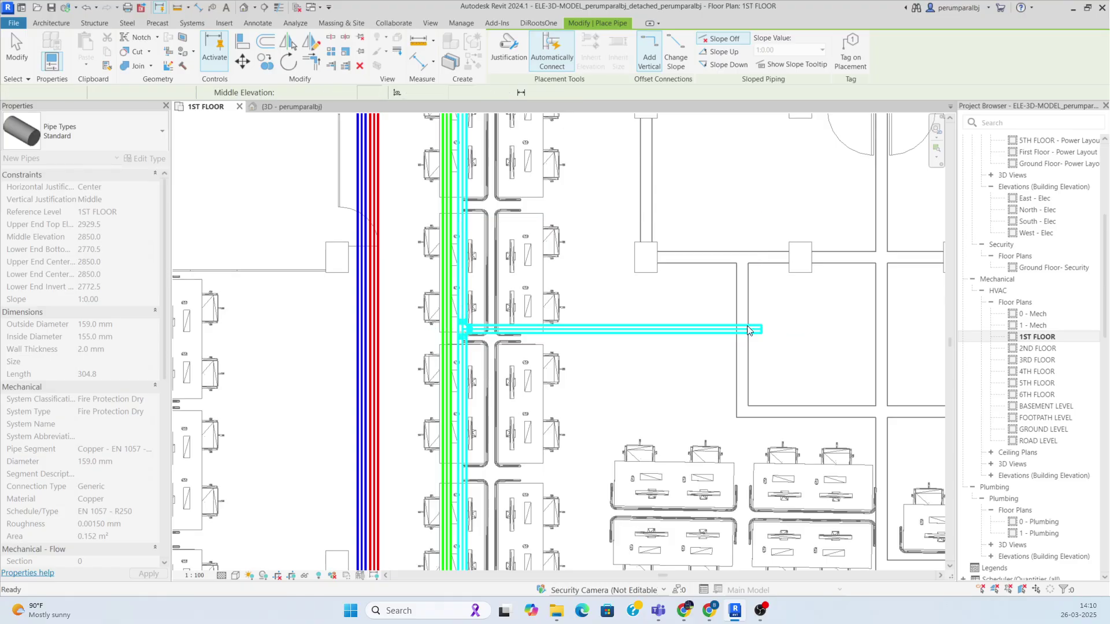
{"action": "key", "text": "Escape"}
{"action": "key", "text": "Escape"}
Turn on thin line display in the 1ST FLOOR plan
{"action": "scroll", "coordinate": [427, 348], "scroll_direction": "up", "scroll_amount": 2}
{"action": "left_click", "coordinate": [278, 9]}
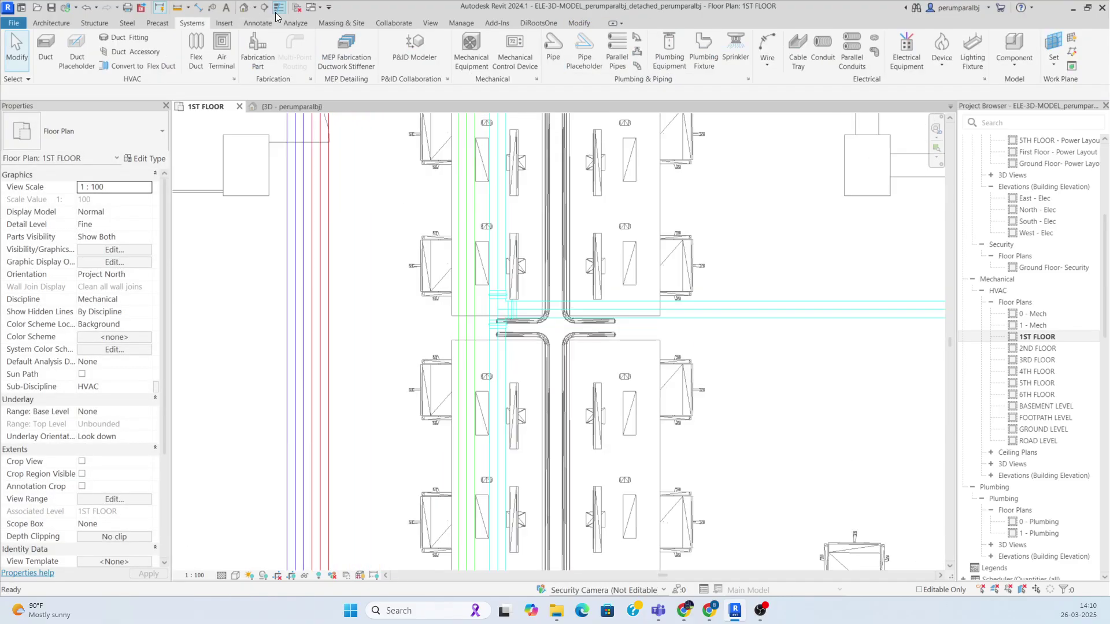
{"action": "scroll", "coordinate": [524, 336], "scroll_direction": "up", "scroll_amount": 6}
{"action": "middle_click_drag", "start_coordinate": [555, 416], "coordinate": [558, 308]}
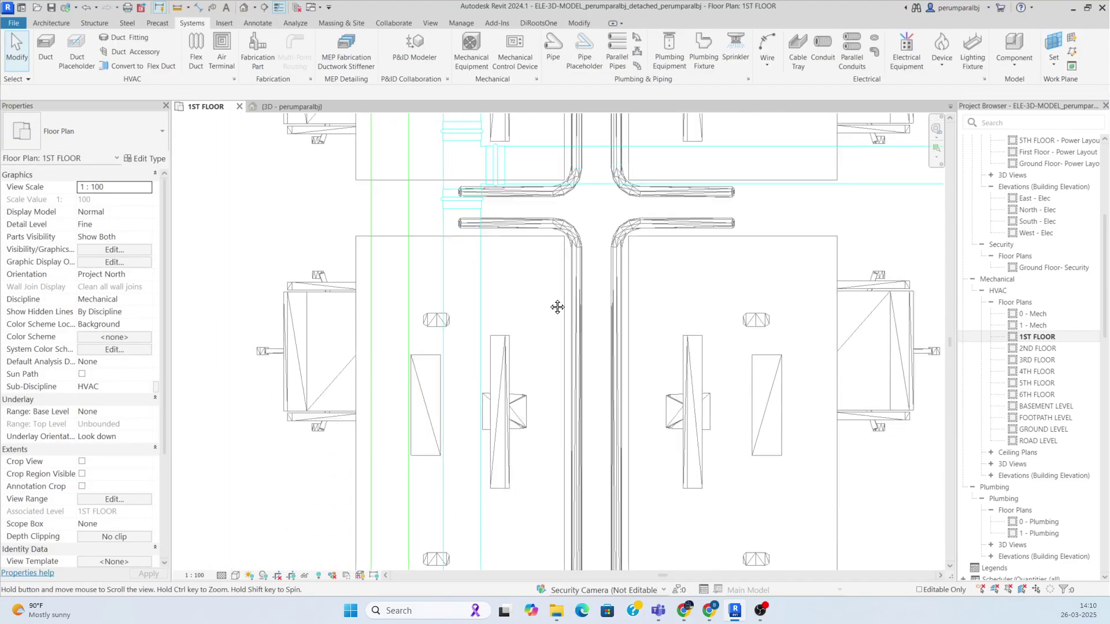
{"action": "scroll", "coordinate": [383, 349], "scroll_direction": "down", "scroll_amount": 3}
{"action": "scroll", "coordinate": [384, 360], "scroll_direction": "down", "scroll_amount": 3}
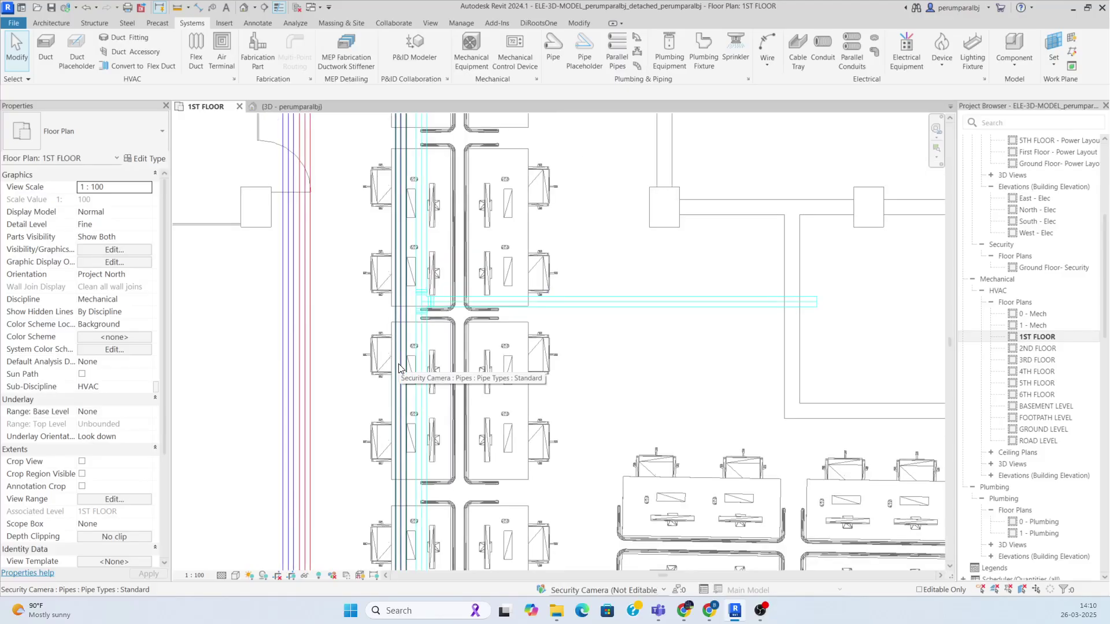
Draw a 159 mm Fire Protection Wet branch about 6 m long at 2850 mm elevation across the dry main, and shift it closer to the dry branch
{"action": "left_click", "coordinate": [399, 368]}
{"action": "key", "text": "c"}
{"action": "key", "text": "s"}
{"action": "scroll", "coordinate": [398, 337], "scroll_direction": "up", "scroll_amount": 1}
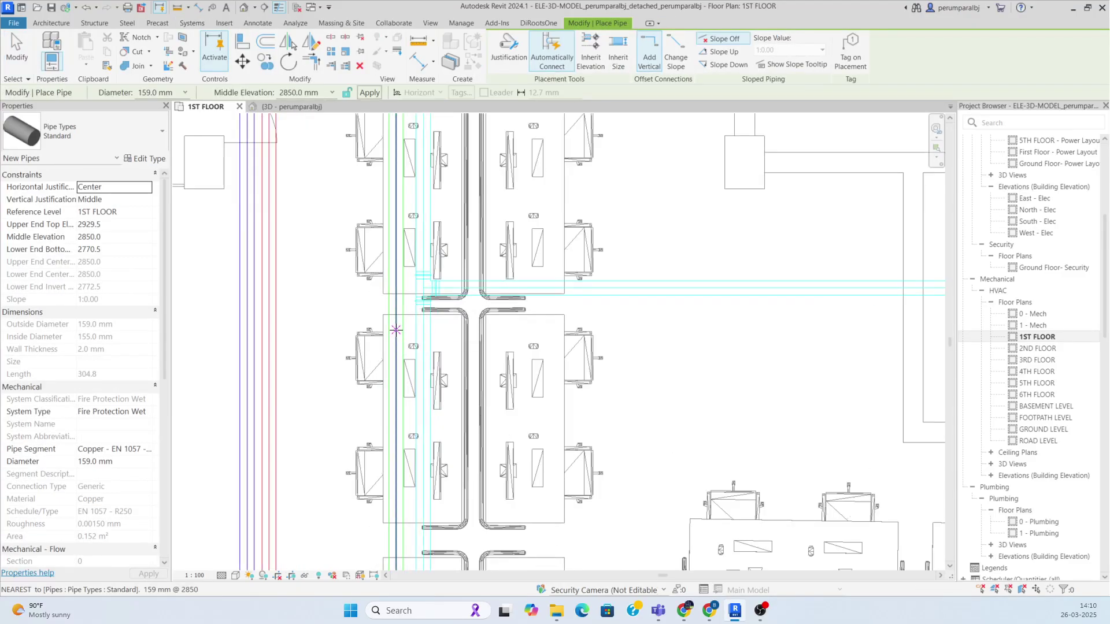
{"action": "left_click", "coordinate": [396, 329]}
{"action": "middle_click_drag", "start_coordinate": [919, 324], "coordinate": [617, 312]}
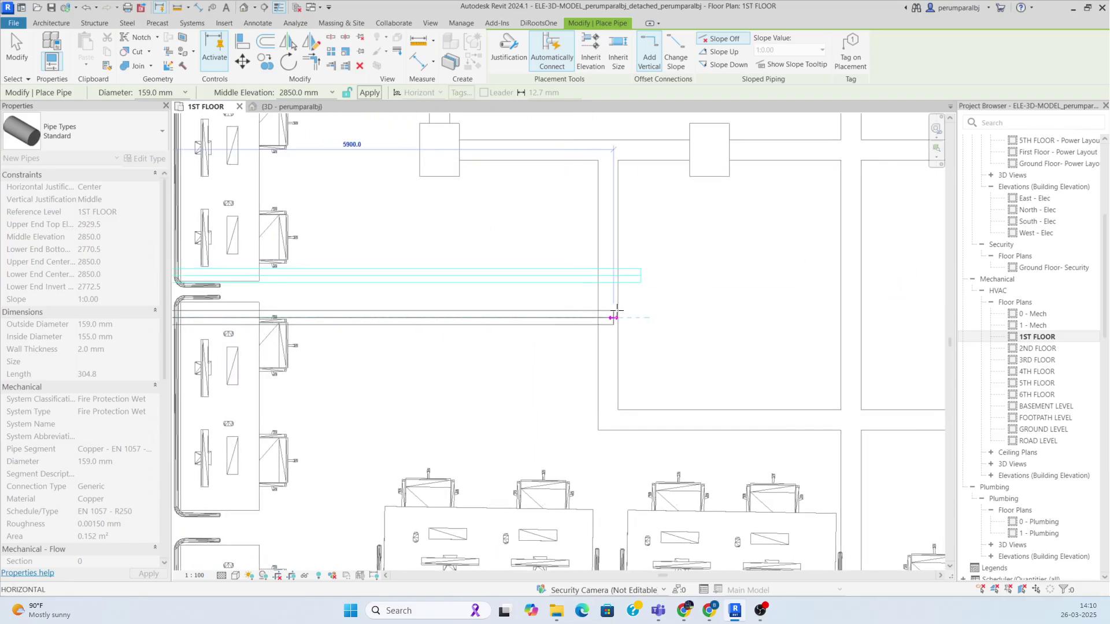
{"action": "left_click", "coordinate": [640, 317]}
{"action": "key", "text": "Escape"}
{"action": "middle_click_drag", "start_coordinate": [400, 381], "coordinate": [827, 399]}
{"action": "scroll", "coordinate": [708, 298], "scroll_direction": "up", "scroll_amount": 1}
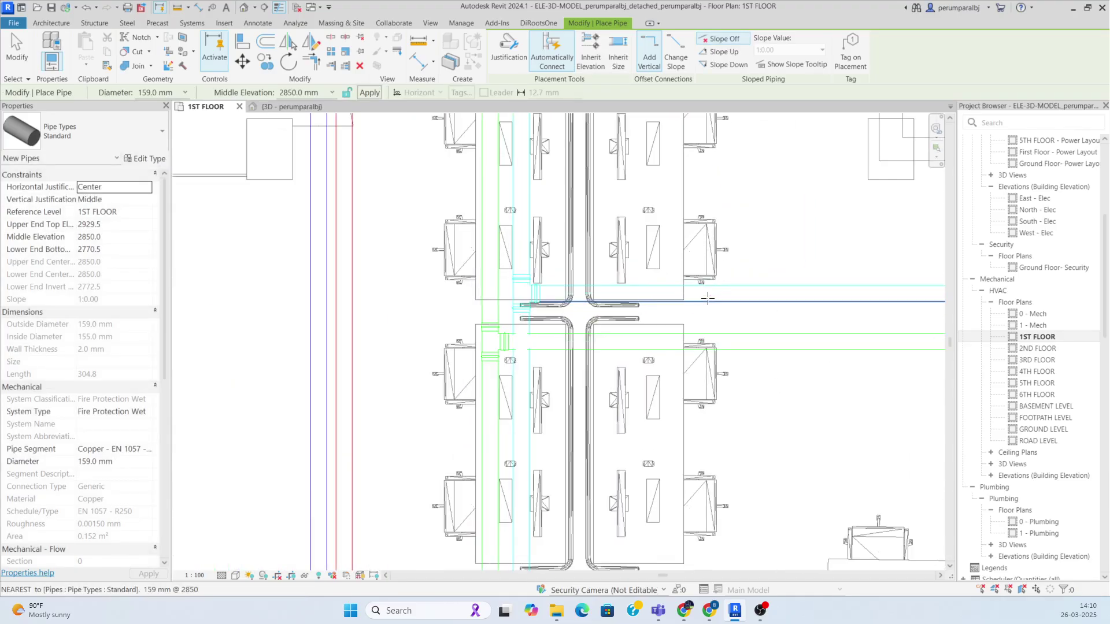
{"action": "key", "text": "Escape"}
{"action": "key", "text": "Escape"}
{"action": "left_click", "coordinate": [709, 331]}
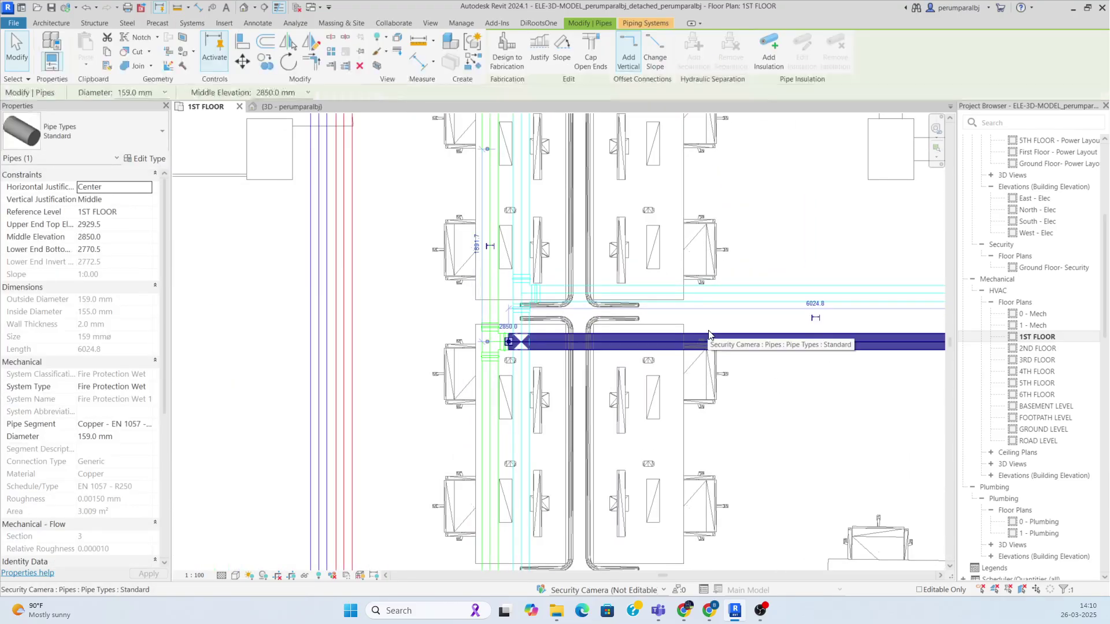
{"action": "key", "text": "Escape"}
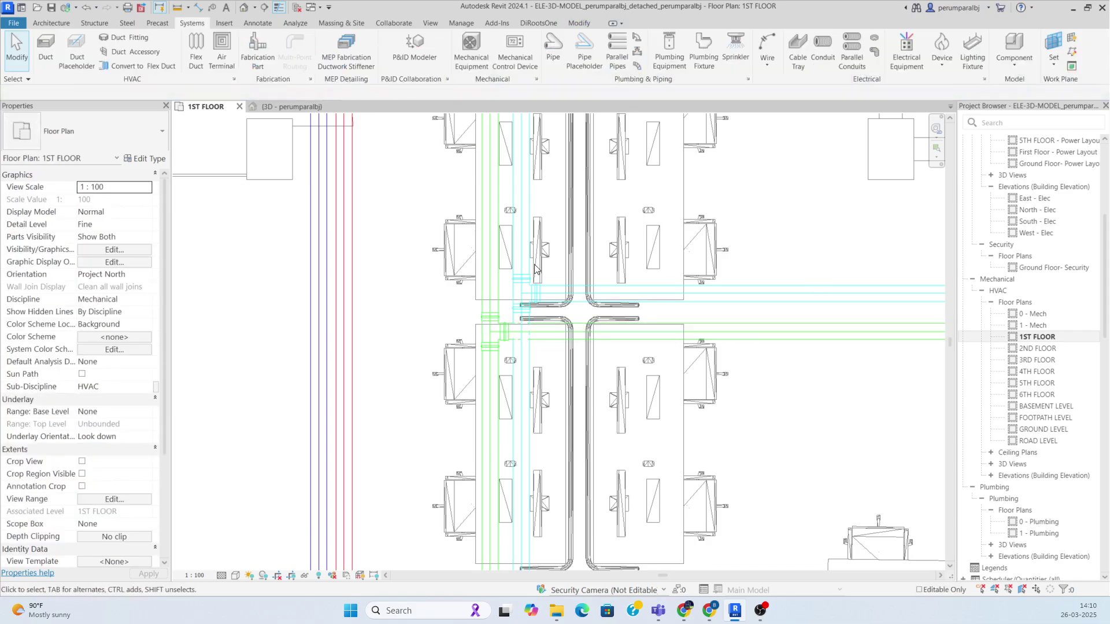
Isolate the two branch tees in a 3D selection box and enlarge the box to show more of both mains
{"action": "left_click_drag", "start_coordinate": [408, 222], "coordinate": [727, 477]}
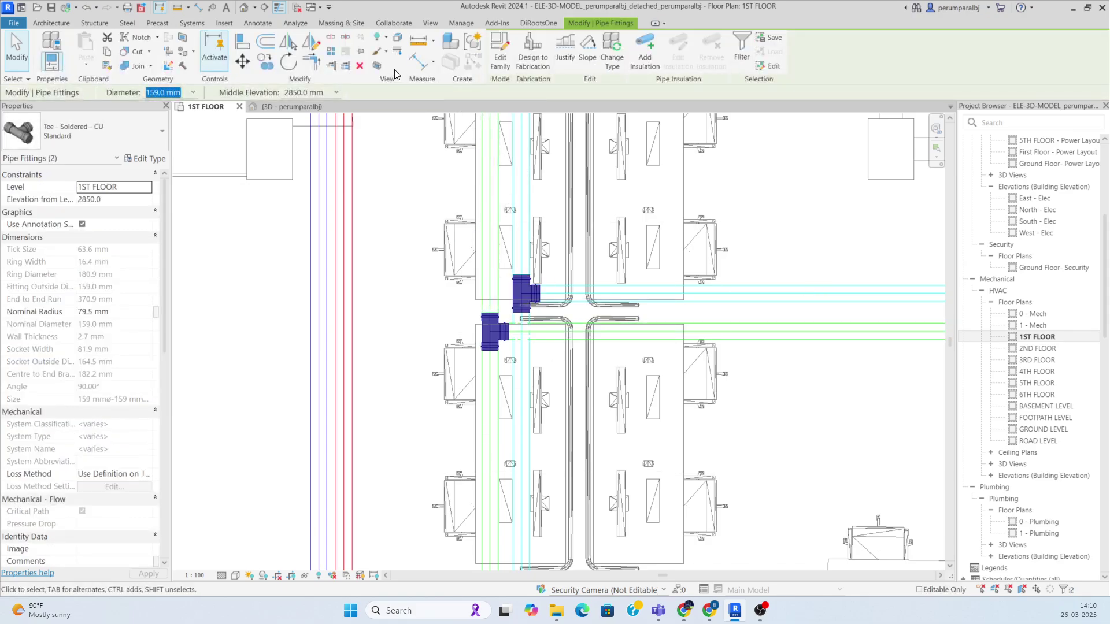
{"action": "left_click", "coordinate": [378, 66]}
{"action": "middle_click_drag", "start_coordinate": [619, 359], "coordinate": [708, 271], "text": "shift"}
{"action": "key", "text": "Escape"}
{"action": "left_click", "coordinate": [707, 268]}
{"action": "scroll", "coordinate": [697, 274], "scroll_direction": "down", "scroll_amount": 2}
{"action": "left_click_drag", "start_coordinate": [680, 351], "coordinate": [835, 512]}
{"action": "middle_click_drag", "start_coordinate": [483, 238], "coordinate": [716, 341], "text": "shift"}
{"action": "scroll", "coordinate": [512, 340], "scroll_direction": "up", "scroll_amount": 2}
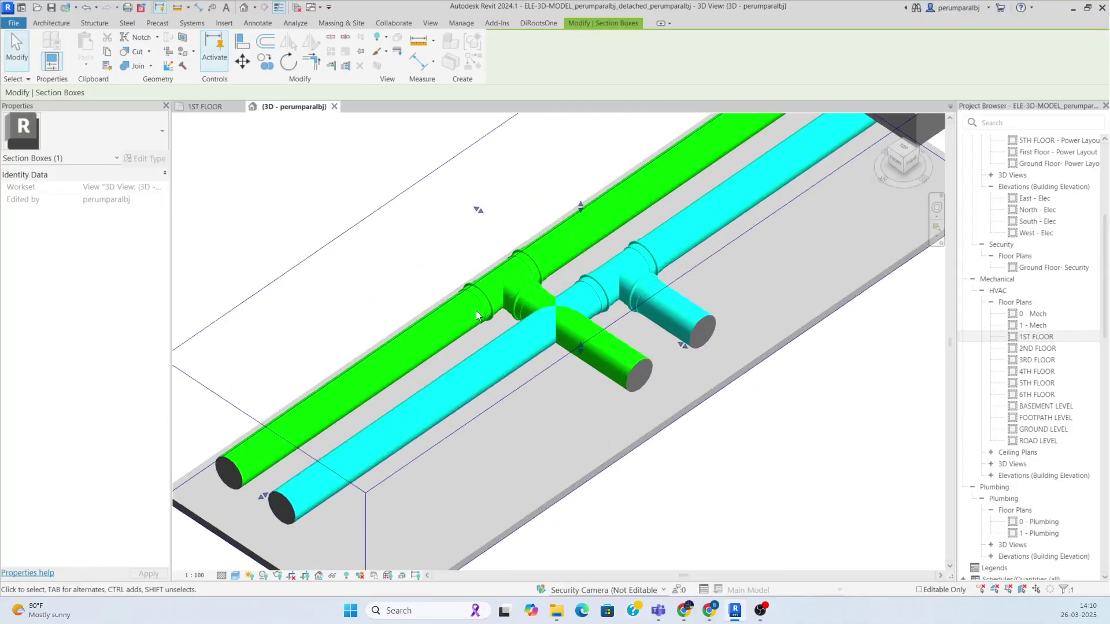
{"action": "scroll", "coordinate": [527, 350], "scroll_direction": "down", "scroll_amount": 1}
{"action": "key", "text": "Escape"}
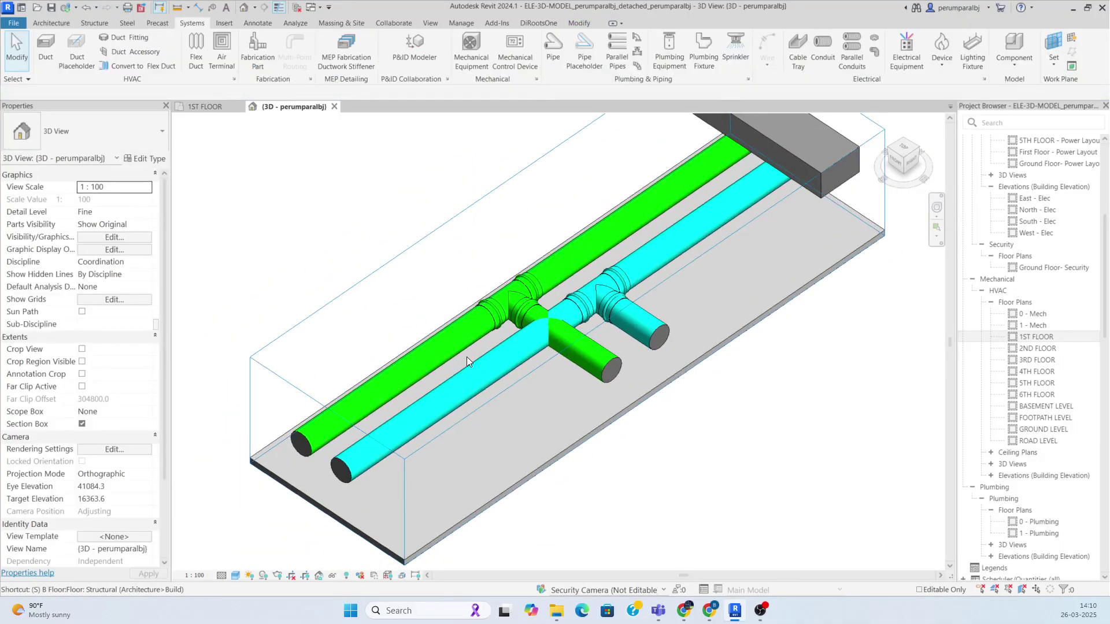
Split the green Fire Protection Wet main at one point on each side of its branch tee
{"action": "key", "text": "s"}
{"action": "key", "text": "l"}
{"action": "left_click", "coordinate": [427, 356]}
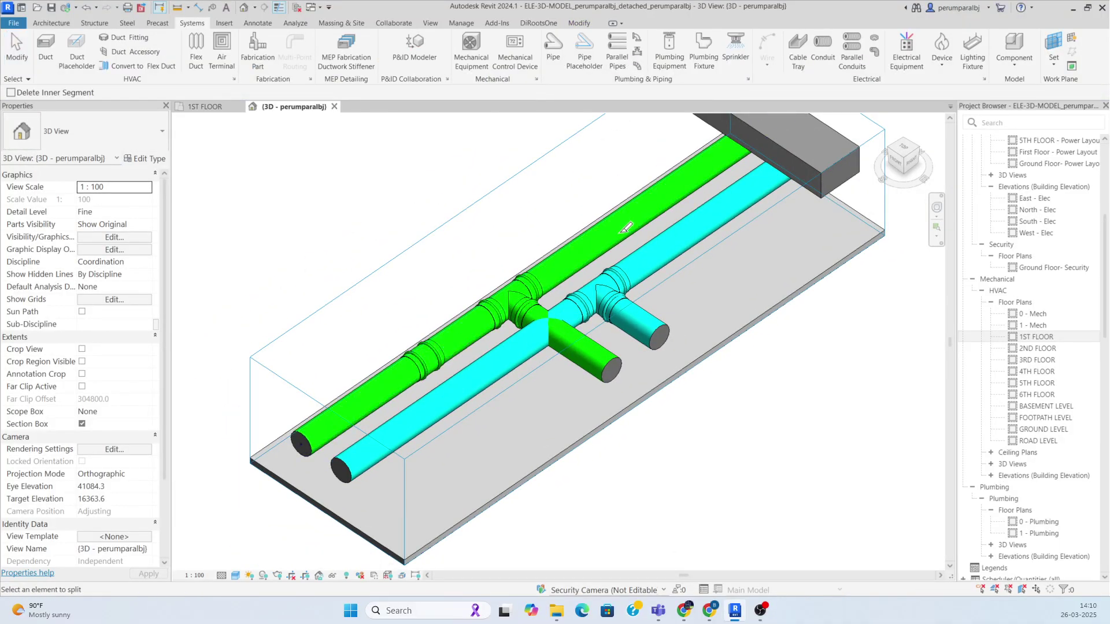
{"action": "key", "text": "Escape"}
{"action": "key", "text": "s"}
{"action": "key", "text": "l"}
{"action": "left_click", "coordinate": [614, 225]}
{"action": "scroll", "coordinate": [613, 228], "scroll_direction": "up", "scroll_amount": 1}
{"action": "key", "text": "Escape"}
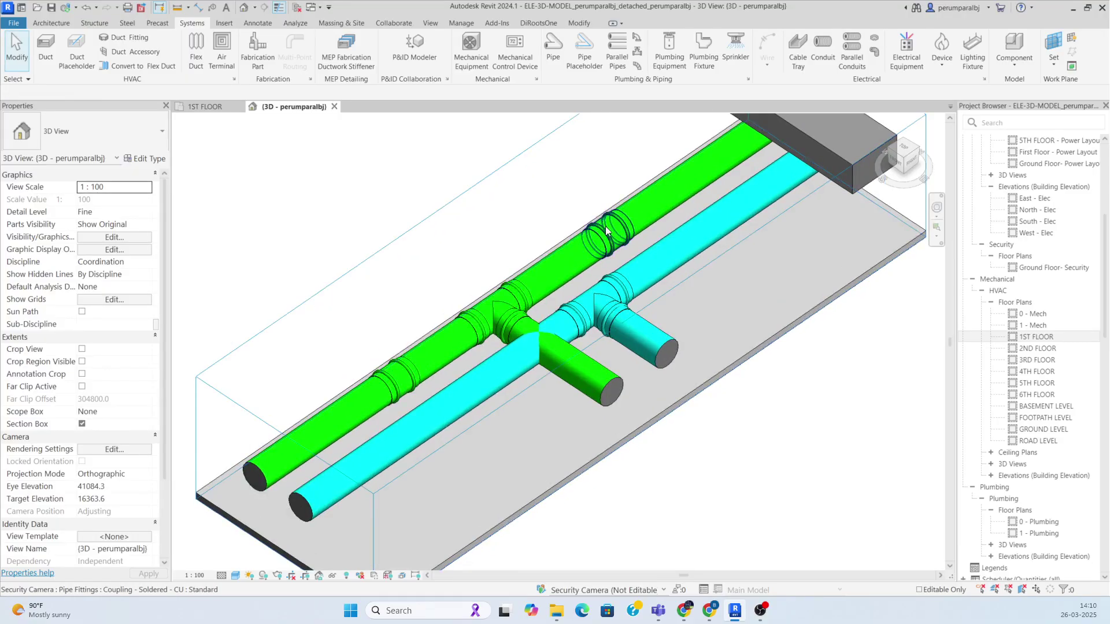
Delete the two couplings at the split points on the green Fire Protection Wet main
{"action": "left_click", "coordinate": [605, 237]}
{"action": "key", "text": "Delete"}
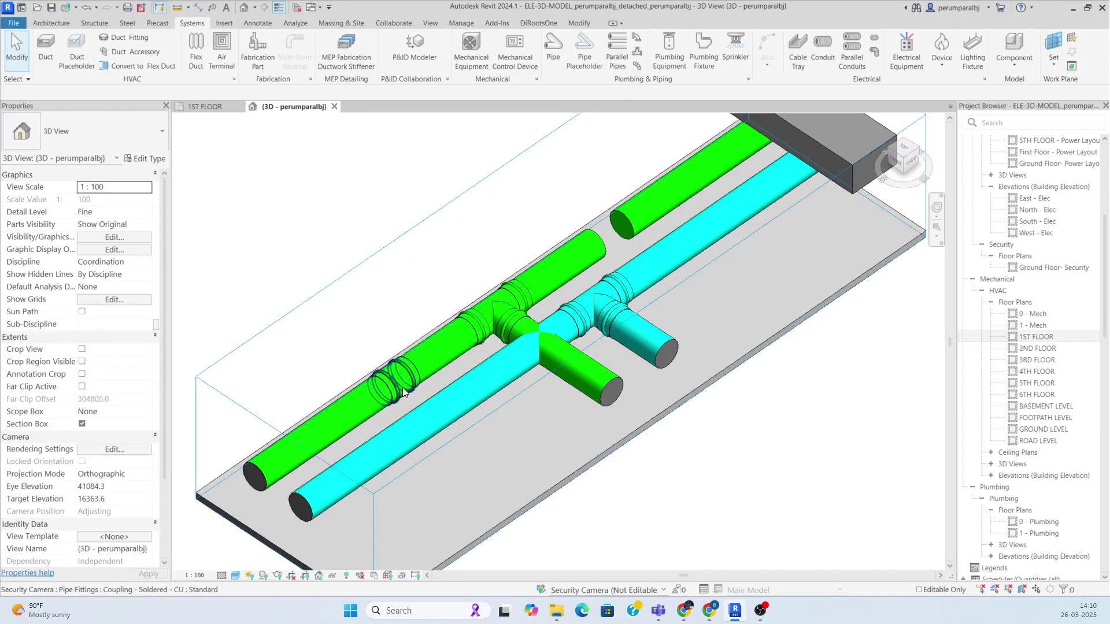
{"action": "left_click", "coordinate": [398, 382]}
{"action": "key", "text": "Delete"}
Extend the 3D section box along the branches so both are shown at full length
{"action": "scroll", "coordinate": [516, 351], "scroll_direction": "down", "scroll_amount": 3}
{"action": "left_click", "coordinate": [514, 362]}
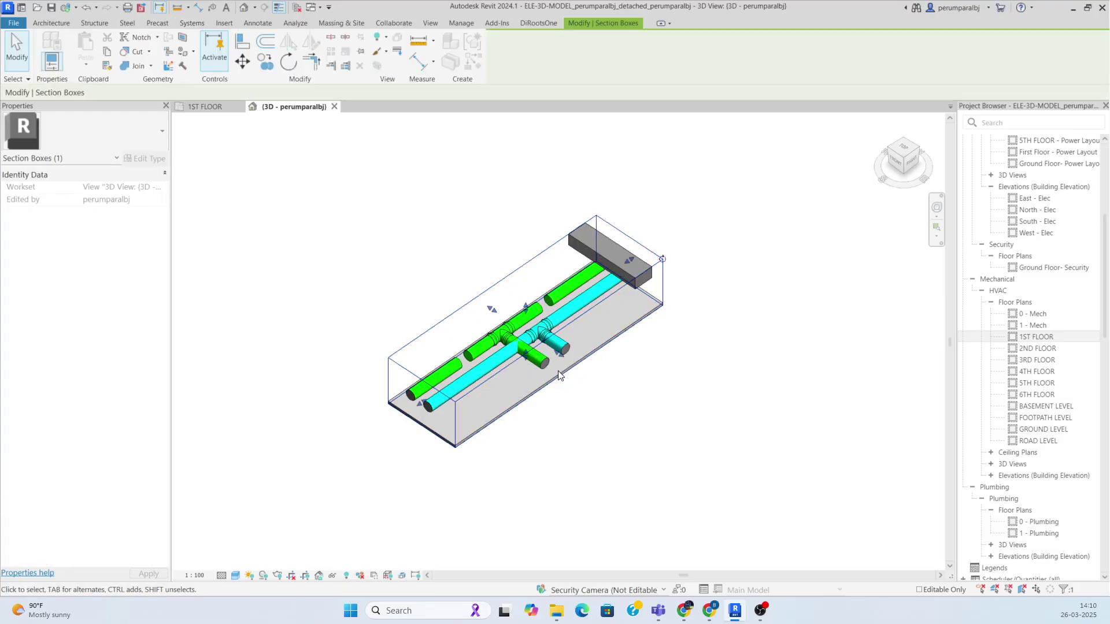
{"action": "left_click_drag", "start_coordinate": [559, 353], "coordinate": [686, 437]}
{"action": "middle_click_drag", "start_coordinate": [514, 410], "coordinate": [546, 400], "text": "shift"}
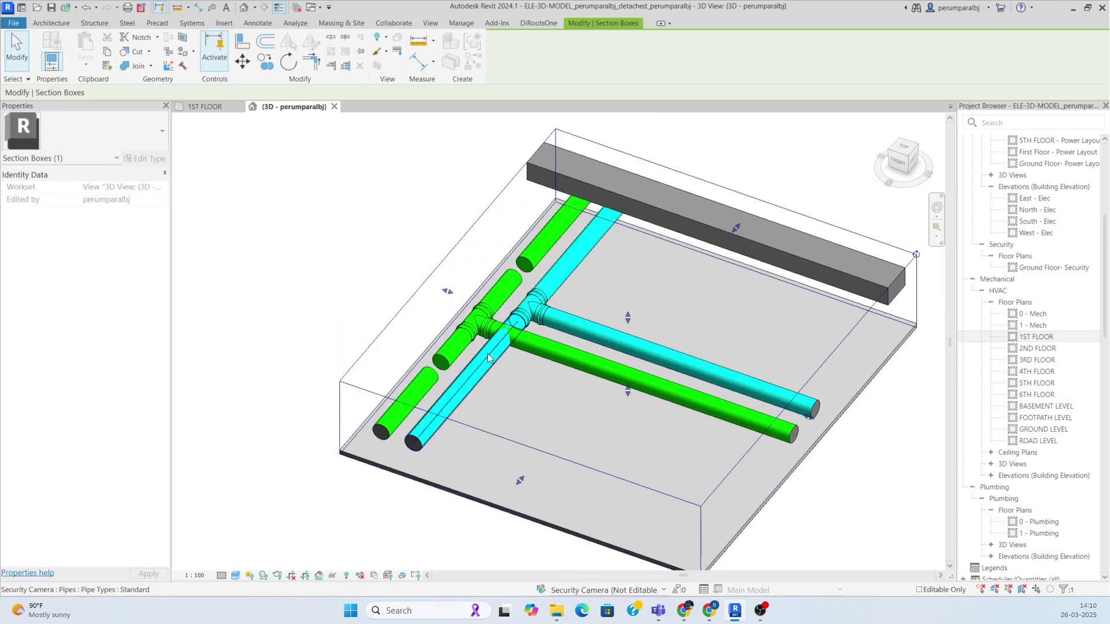
{"action": "key", "text": "Escape"}
Set the middle elevation of the wet main segment at the branch tee to 3250 mm
{"action": "scroll", "coordinate": [462, 354], "scroll_direction": "up", "scroll_amount": 1}
{"action": "left_click", "coordinate": [441, 365]}
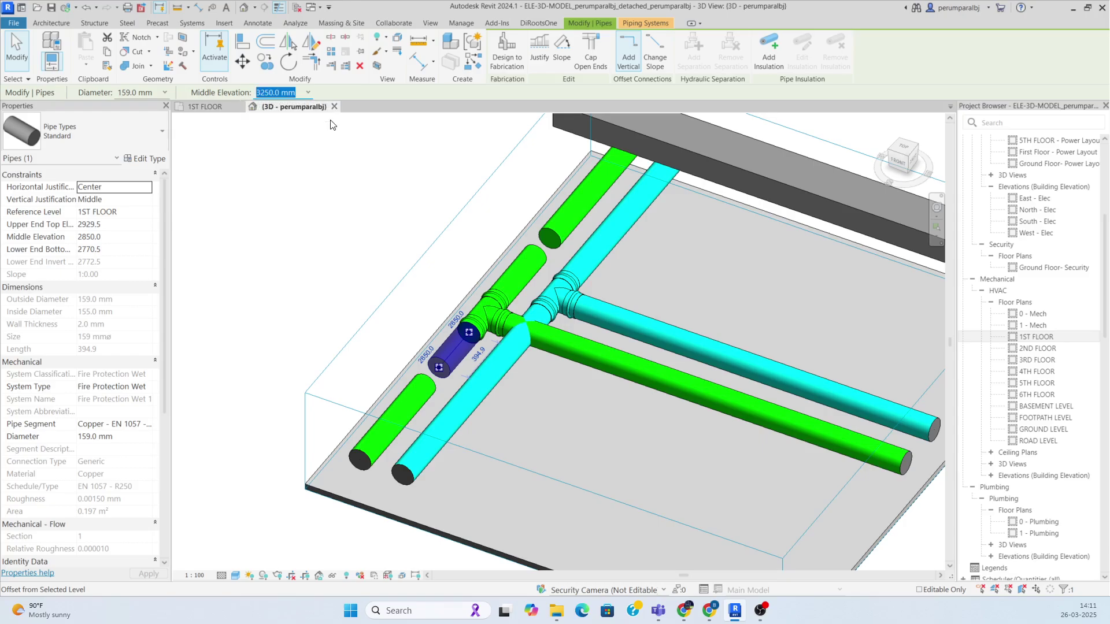
{"action": "left_click", "coordinate": [350, 234]}
{"action": "scroll", "coordinate": [411, 324], "scroll_direction": "down", "scroll_amount": 1}
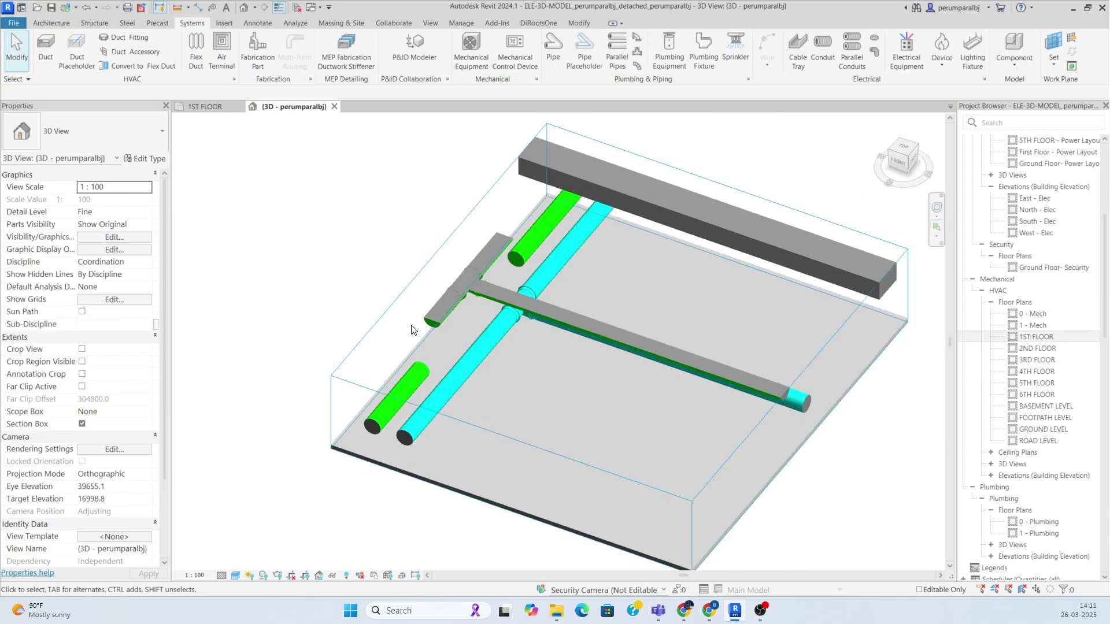
Lower the upper face of the section box to cut away the slab above the pipes
{"action": "left_click", "coordinate": [745, 441]}
{"action": "middle_click_drag", "start_coordinate": [619, 315], "coordinate": [602, 247], "text": "shift"}
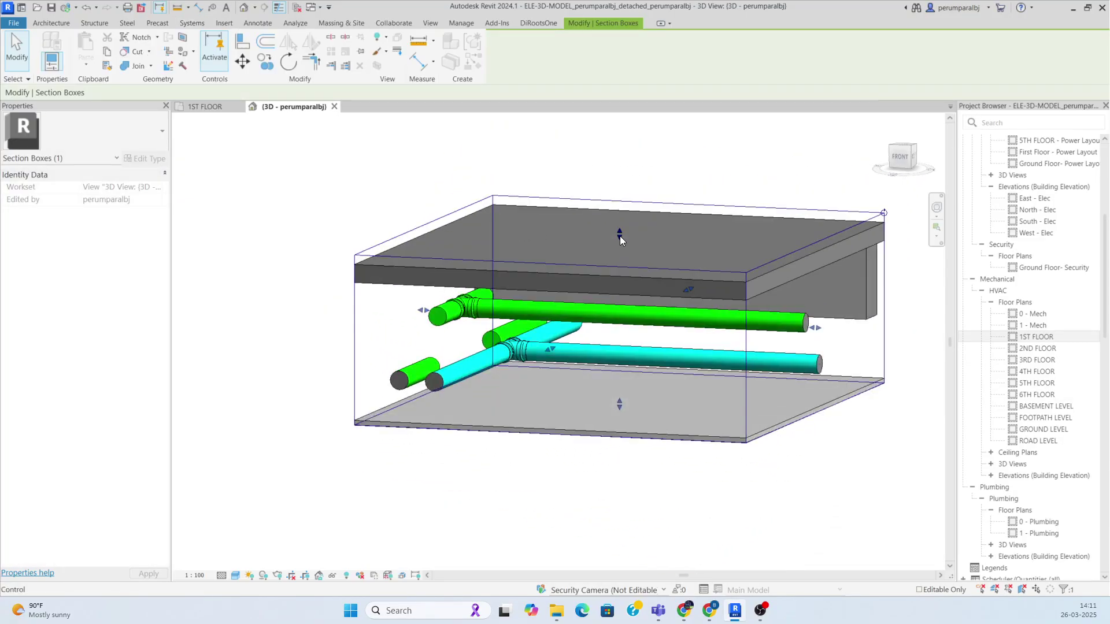
{"action": "left_click_drag", "start_coordinate": [619, 236], "coordinate": [626, 266]}
{"action": "middle_click_drag", "start_coordinate": [405, 451], "coordinate": [431, 411], "text": "shift"}
{"action": "middle_click_drag", "start_coordinate": [772, 272], "coordinate": [810, 450], "text": "shift"}
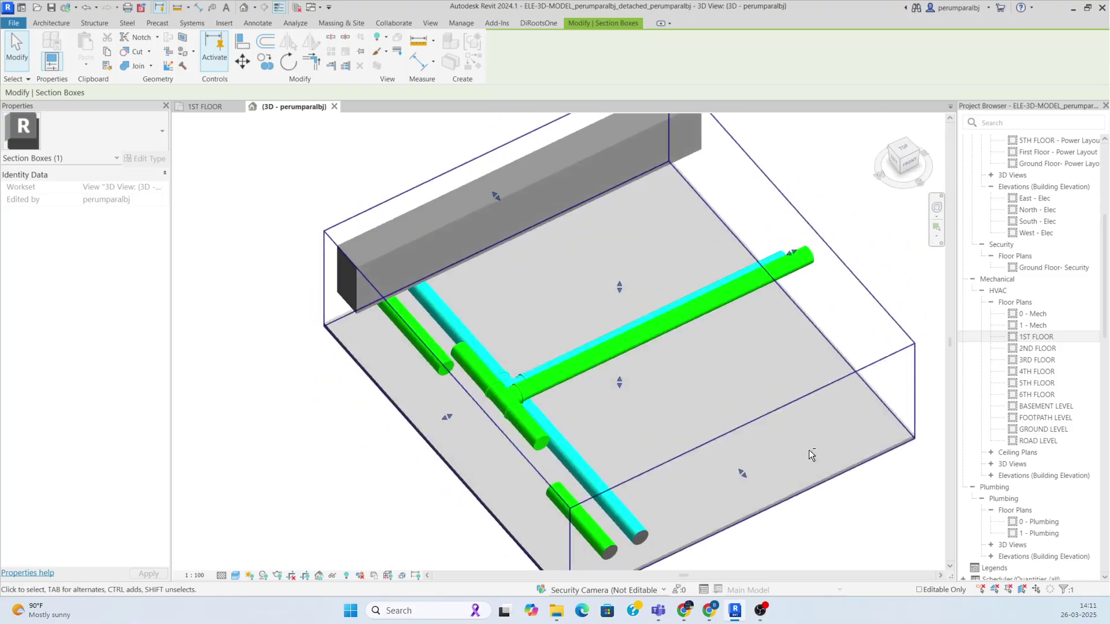
Connect both ends of the raised tee segment to the lower Fire Protection Wet main pipes across the gaps
{"action": "left_click", "coordinate": [905, 150]}
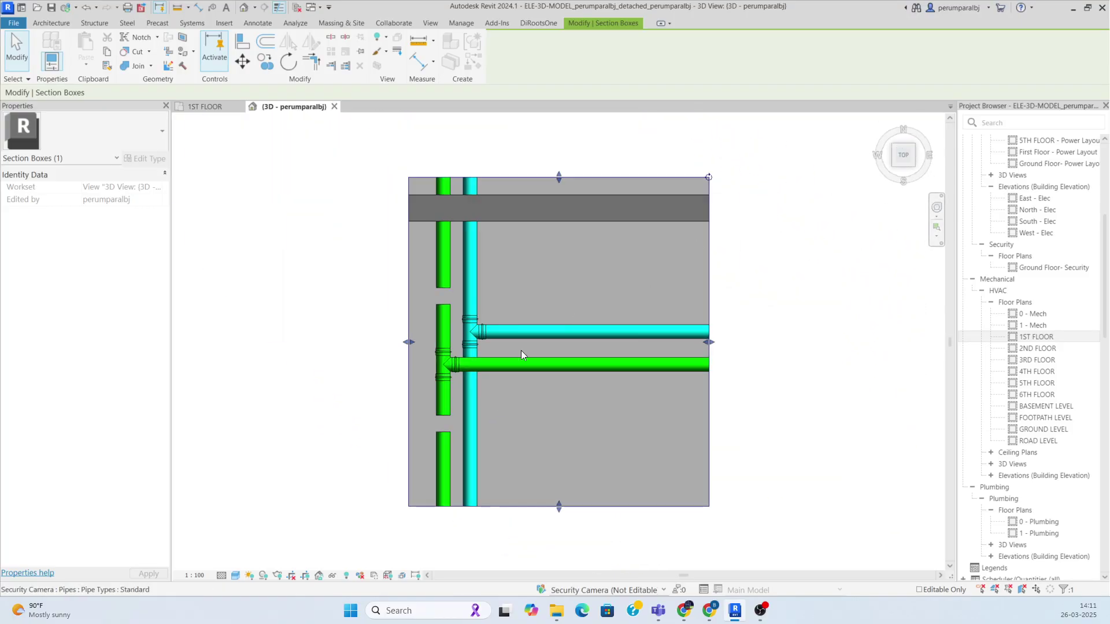
{"action": "scroll", "coordinate": [410, 324], "scroll_direction": "up", "scroll_amount": 3}
{"action": "left_click", "coordinate": [460, 237]}
{"action": "scroll", "coordinate": [461, 289], "scroll_direction": "up", "scroll_amount": 2}
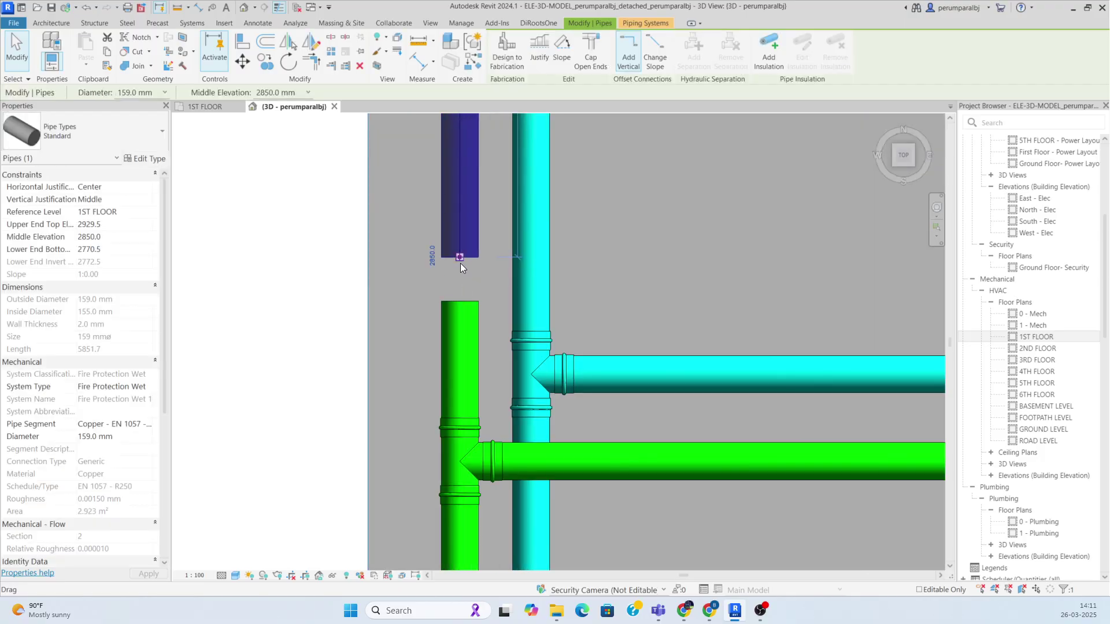
{"action": "left_click_drag", "start_coordinate": [460, 262], "coordinate": [460, 301]}
{"action": "scroll", "coordinate": [485, 282], "scroll_direction": "down", "scroll_amount": 2}
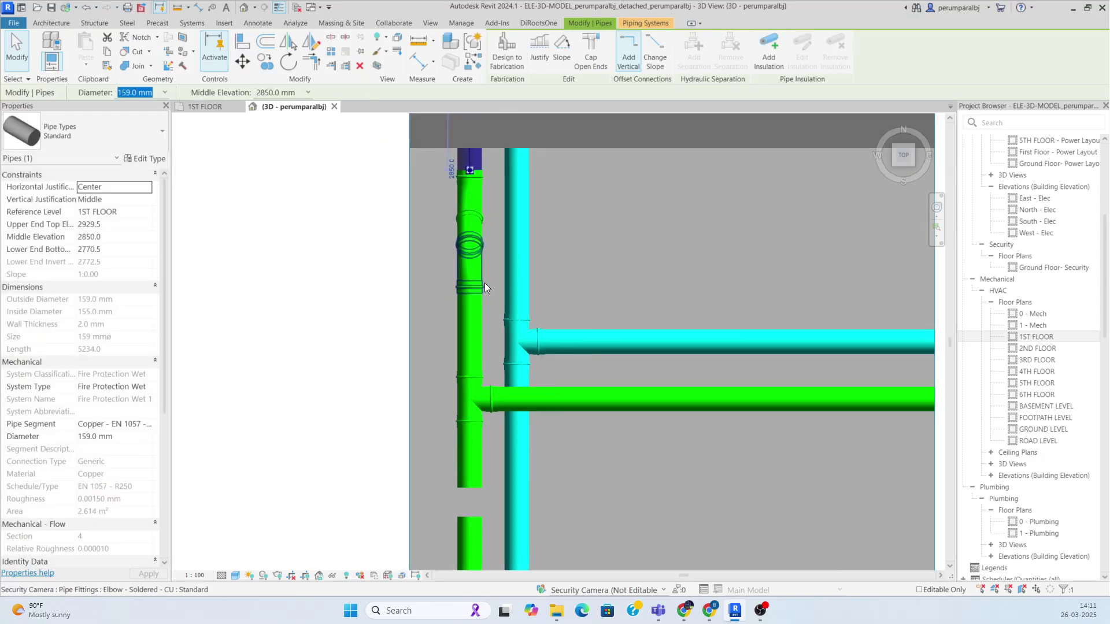
{"action": "left_click", "coordinate": [463, 488]}
{"action": "scroll", "coordinate": [466, 489], "scroll_direction": "up", "scroll_amount": 1}
{"action": "left_click_drag", "start_coordinate": [470, 484], "coordinate": [471, 470]}
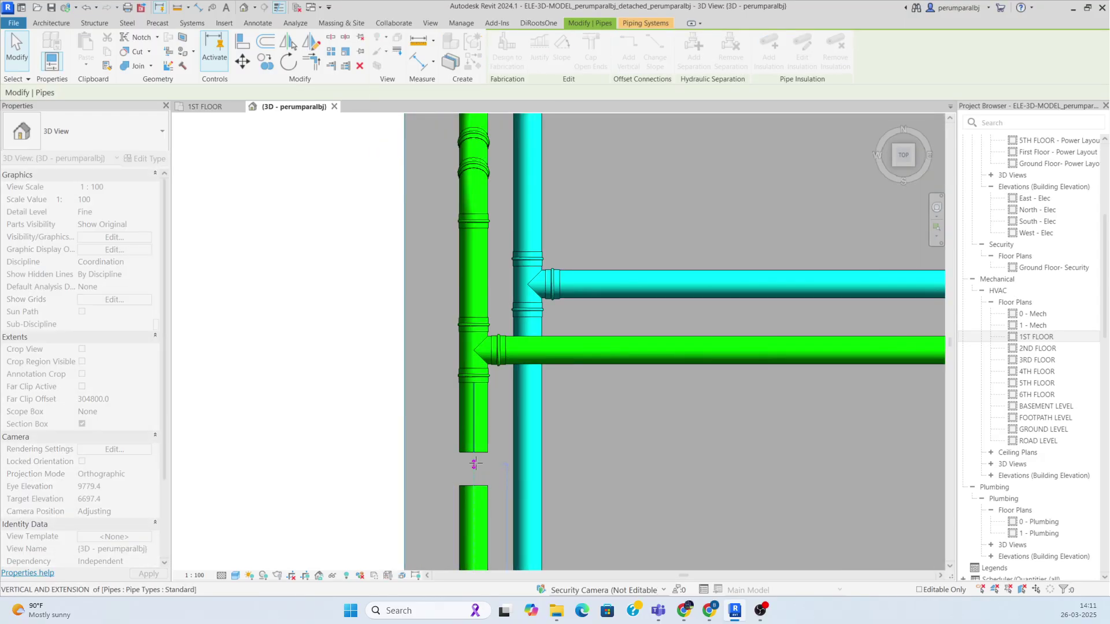
Examine the rerouted wet main and its crossing over the dry main from several angles
{"action": "middle_click_drag", "start_coordinate": [461, 467], "coordinate": [538, 300], "text": "shift"}
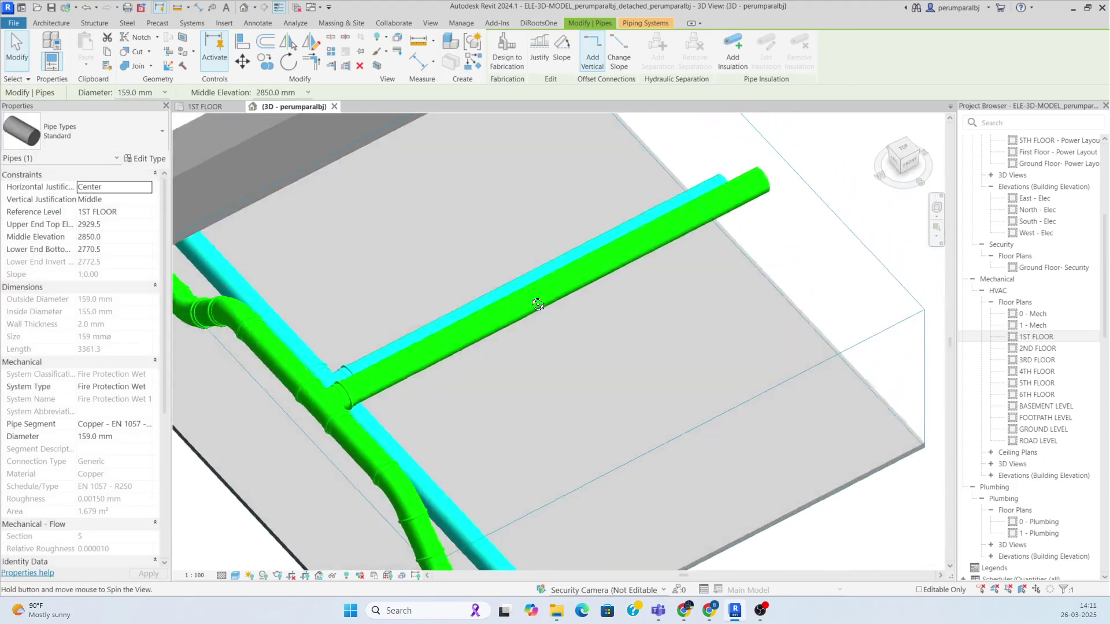
{"action": "middle_click_drag", "start_coordinate": [493, 421], "coordinate": [634, 237]}
{"action": "scroll", "coordinate": [586, 281], "scroll_direction": "down", "scroll_amount": 1}
{"action": "middle_click_drag", "start_coordinate": [545, 371], "coordinate": [607, 318], "text": "shift"}
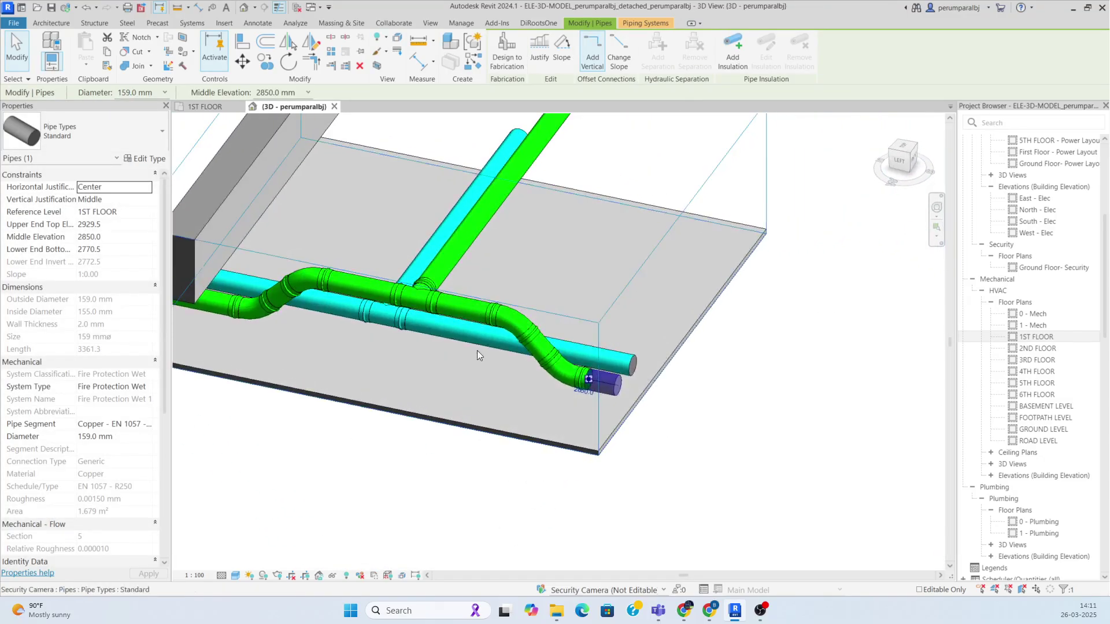
{"action": "left_click", "coordinate": [475, 351]}
{"action": "scroll", "coordinate": [256, 328], "scroll_direction": "up", "scroll_amount": 3}
{"action": "scroll", "coordinate": [307, 317], "scroll_direction": "down", "scroll_amount": 3}
{"action": "middle_click_drag", "start_coordinate": [512, 359], "coordinate": [461, 370], "text": "shift"}
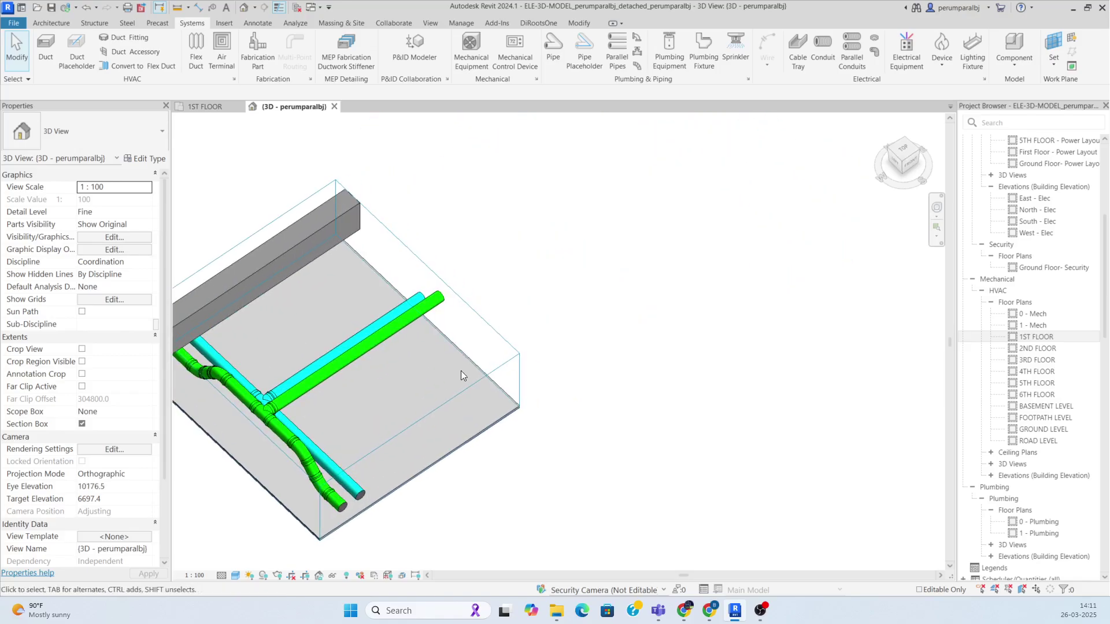
Stretch the section box well beyond the free ends of the wet and dry branches
{"action": "left_click", "coordinate": [486, 323]}
{"action": "left_click_drag", "start_coordinate": [430, 296], "coordinate": [806, 158]}
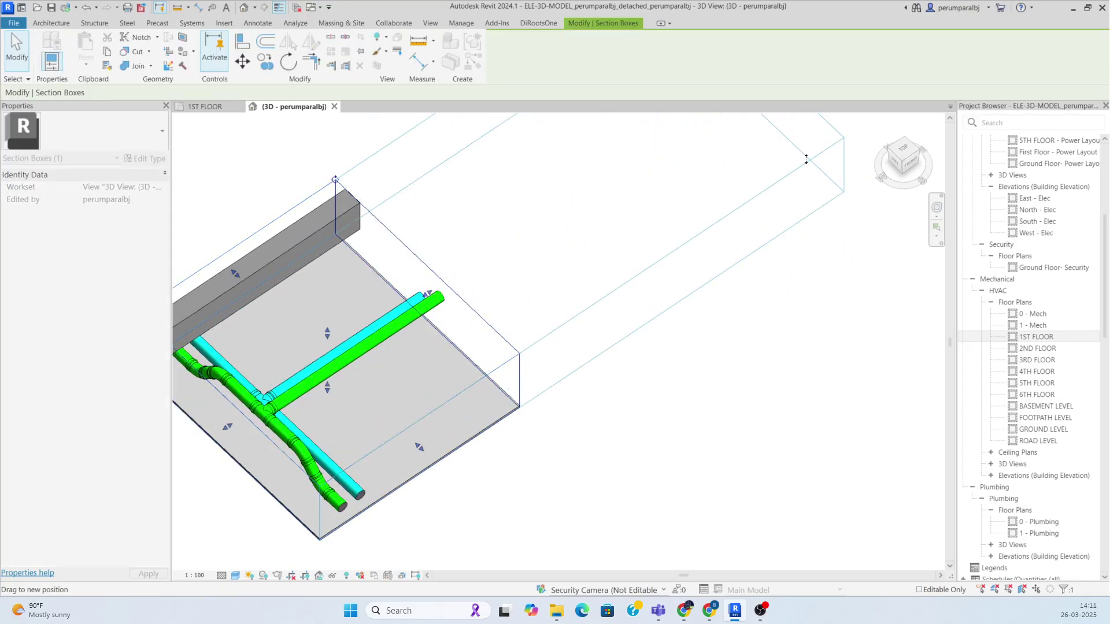
{"action": "left_click", "coordinate": [461, 370]}
Split the Fire Protection Wet branch at a point beyond the dry main and delete the resulting coupling
{"action": "scroll", "coordinate": [460, 369], "scroll_direction": "up", "scroll_amount": 2}
{"action": "middle_click_drag", "start_coordinate": [468, 300], "coordinate": [466, 408]}
{"action": "middle_click_drag", "start_coordinate": [433, 445], "coordinate": [641, 306]}
{"action": "scroll", "coordinate": [542, 334], "scroll_direction": "up", "scroll_amount": 3}
{"action": "scroll", "coordinate": [542, 334], "scroll_direction": "down", "scroll_amount": 3}
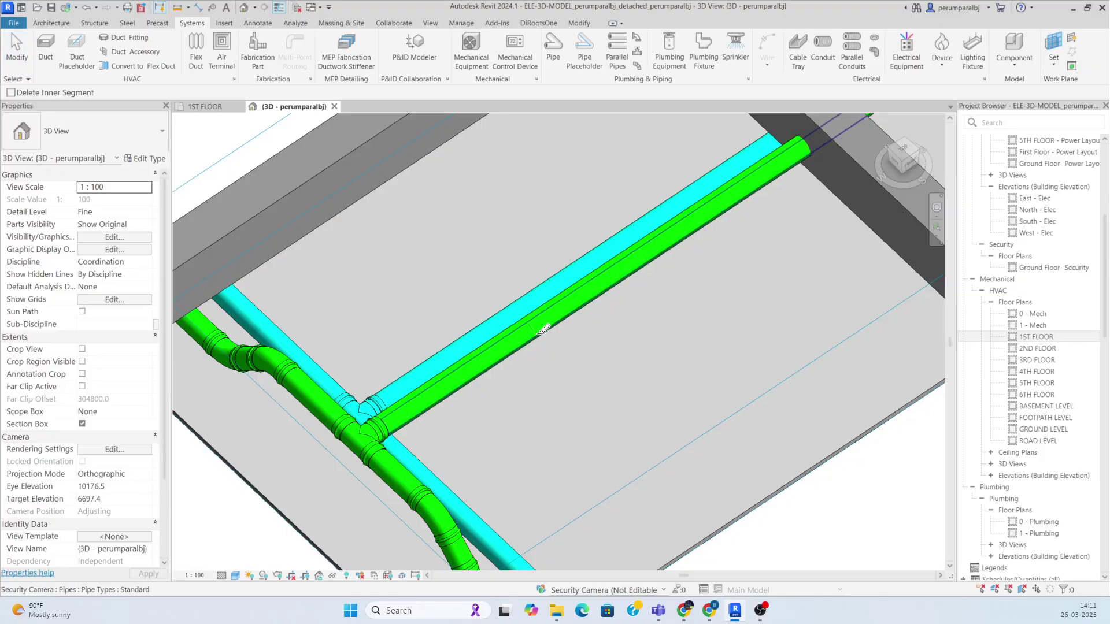
{"action": "scroll", "coordinate": [538, 340], "scroll_direction": "up", "scroll_amount": 5}
{"action": "left_click", "coordinate": [537, 343]}
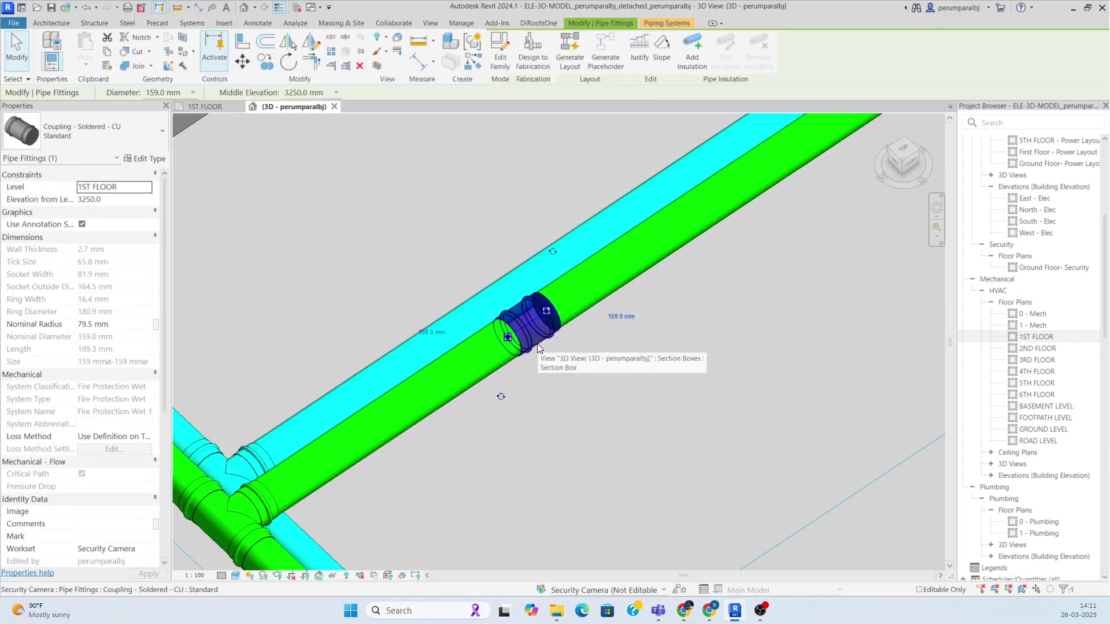
{"action": "key", "text": "Delete"}
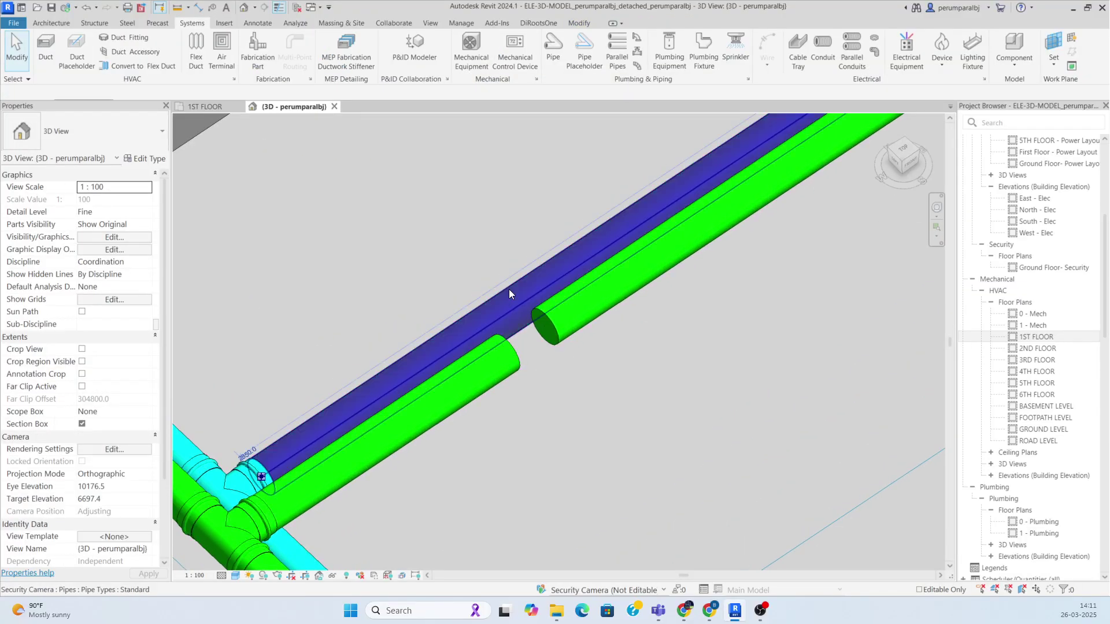
Set the outer segment of the wet branch to the dry branch's middle elevation, 2850 mm
{"action": "left_click", "coordinate": [509, 289]}
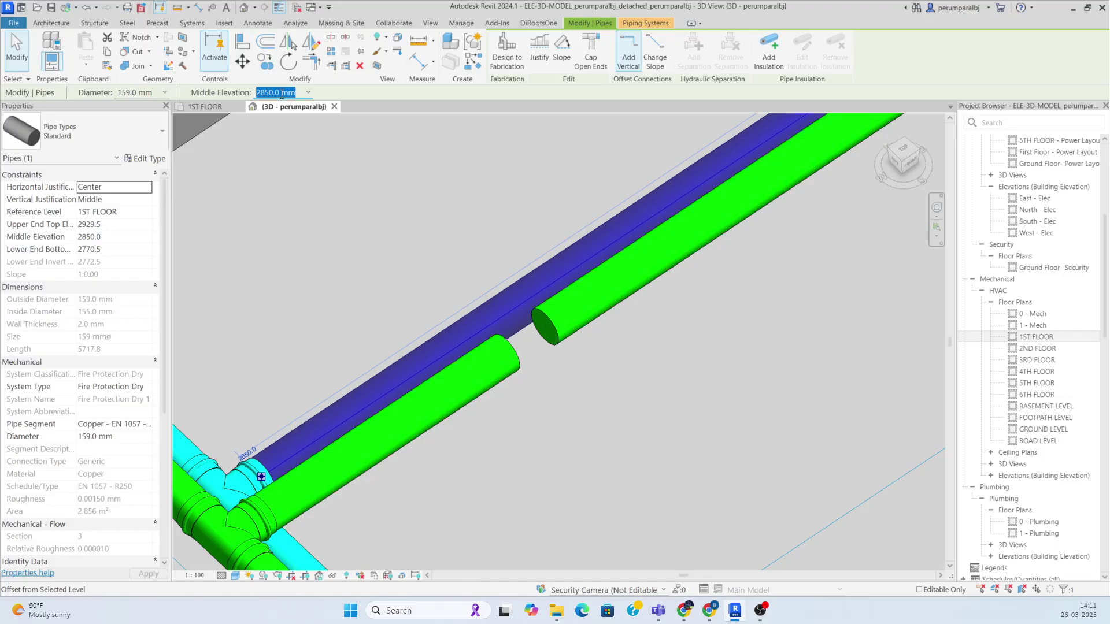
{"action": "left_click", "coordinate": [565, 338]}
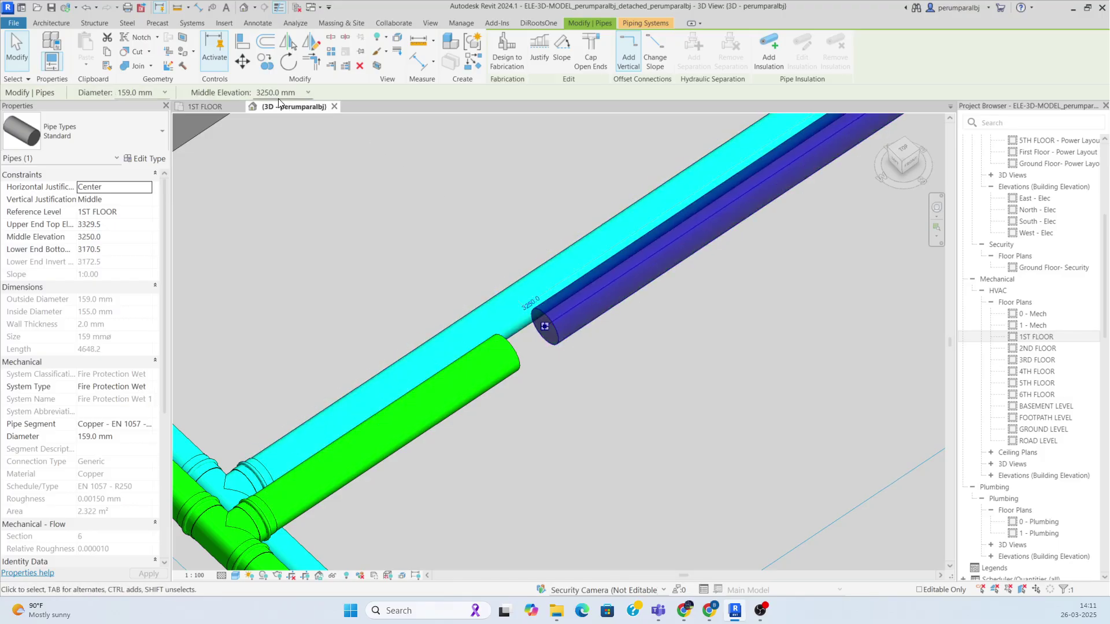
{"action": "type", "text": "2850"}
{"action": "key", "text": "Return"}
{"action": "left_click", "coordinate": [634, 506]}
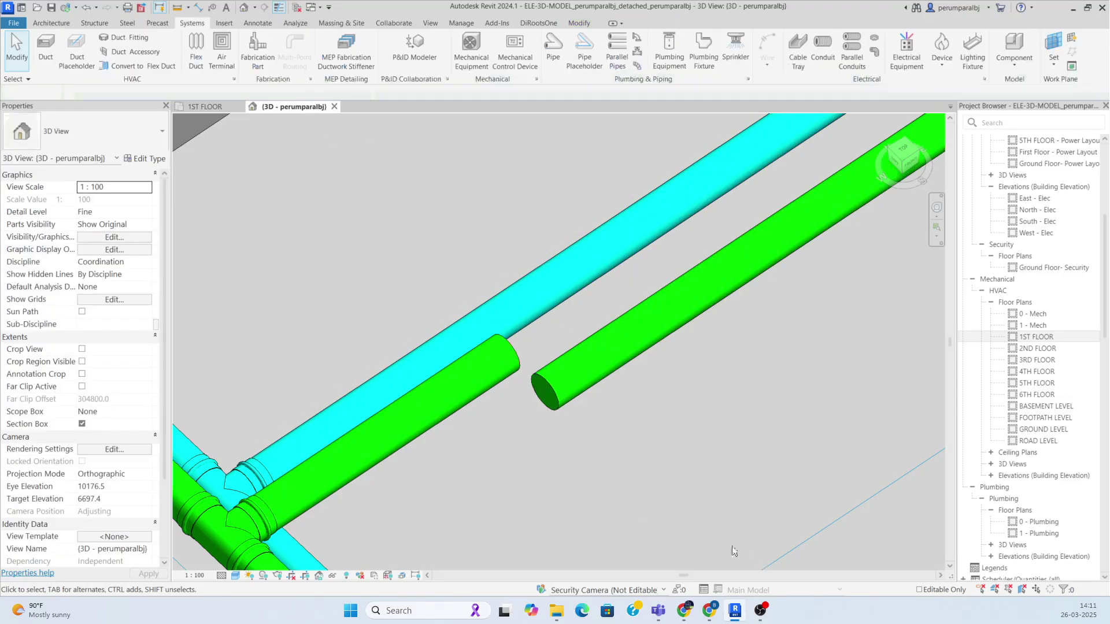
Connect the raised inner wet branch segment to the lowered outer segment across the gap
{"action": "scroll", "coordinate": [656, 542], "scroll_direction": "down", "scroll_amount": 3}
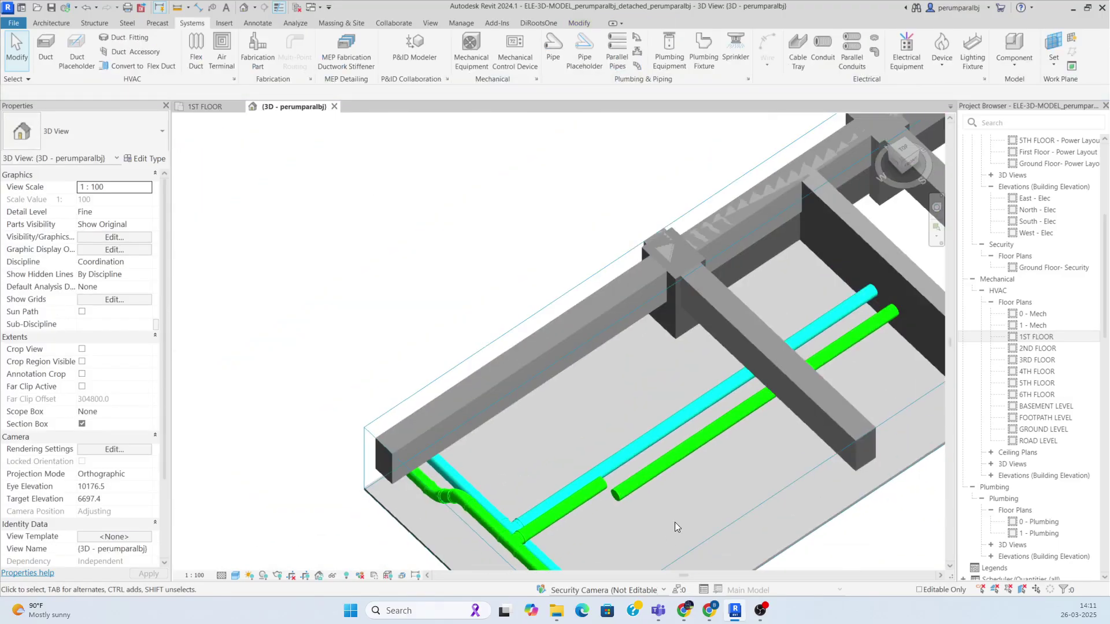
{"action": "left_click", "coordinate": [905, 152]}
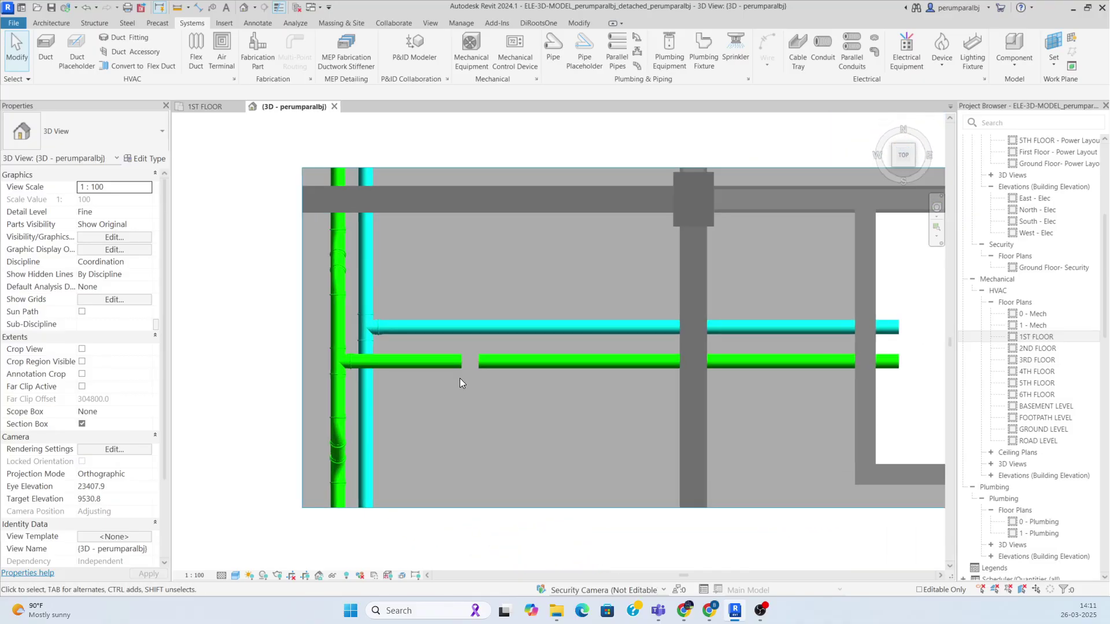
{"action": "left_click", "coordinate": [463, 369]}
{"action": "scroll", "coordinate": [464, 365], "scroll_direction": "up", "scroll_amount": 2}
{"action": "left_click_drag", "start_coordinate": [464, 359], "coordinate": [485, 358]}
{"action": "left_click", "coordinate": [518, 382]}
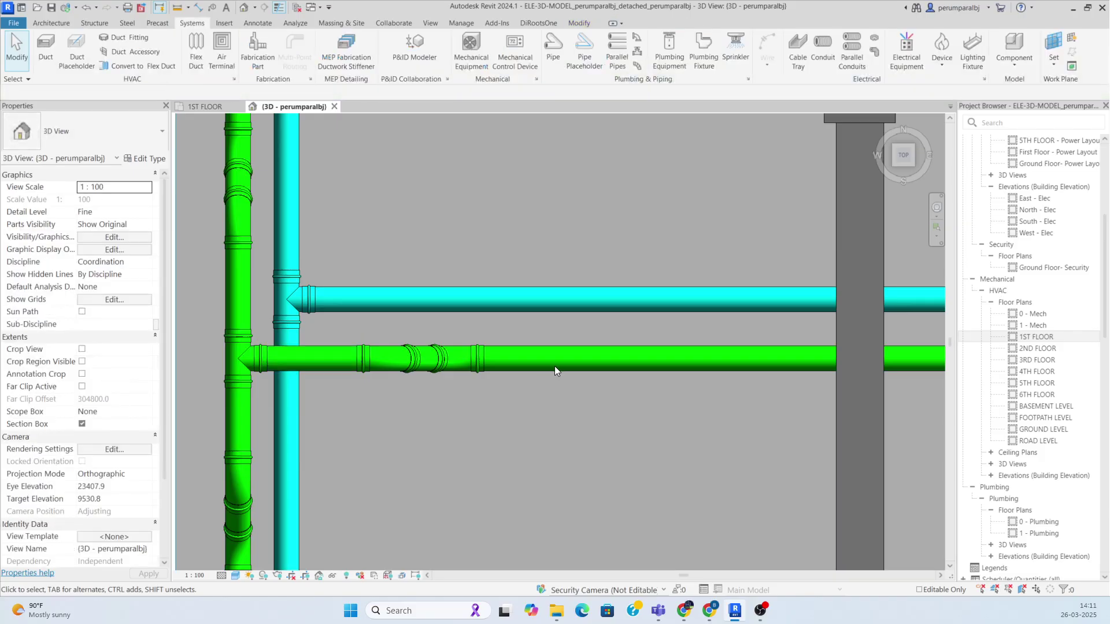
Move the Fire Protection Wet branch closer to the parallel dry branch and check the run towards its free end
{"action": "left_click", "coordinate": [564, 362]}
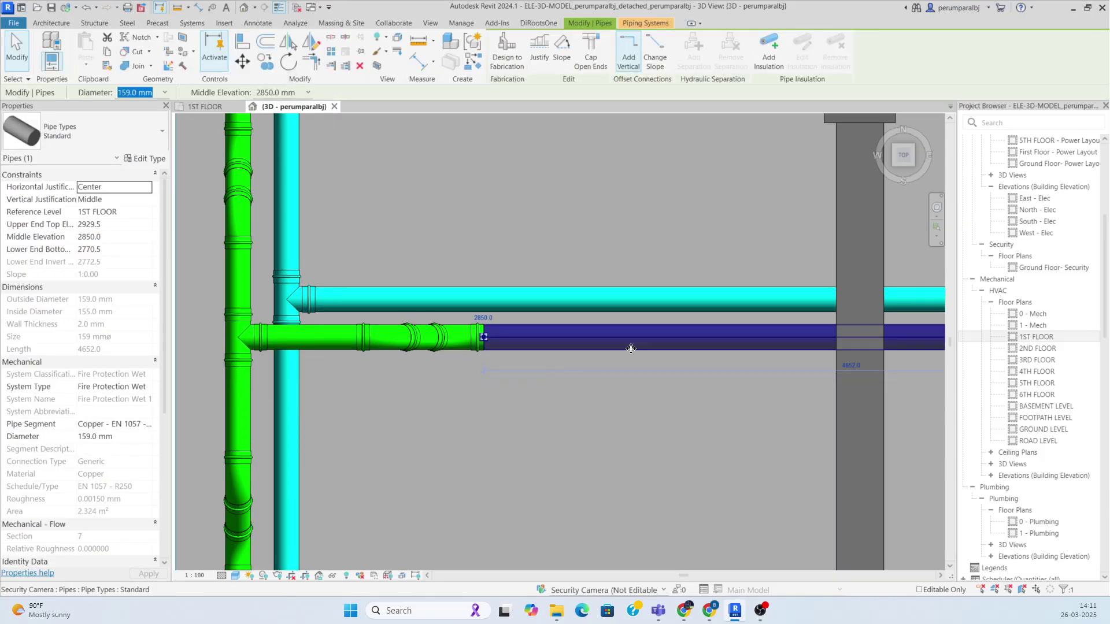
{"action": "middle_click_drag", "start_coordinate": [604, 377], "coordinate": [661, 258], "text": "shift"}
{"action": "left_click", "coordinate": [541, 509]}
{"action": "middle_click_drag", "start_coordinate": [537, 515], "coordinate": [304, 353]}
{"action": "scroll", "coordinate": [530, 388], "scroll_direction": "down", "scroll_amount": 2}
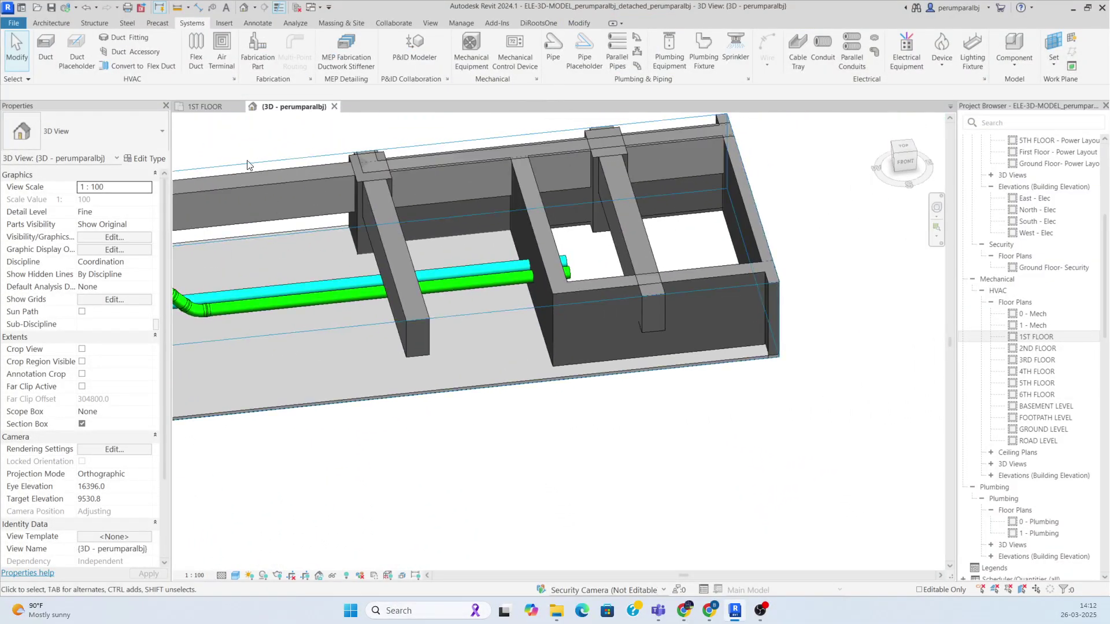
Start a building section in the 1ST FLOOR plan near the free ends of the two branches
{"action": "left_click", "coordinate": [198, 110]}
{"action": "scroll", "coordinate": [630, 330], "scroll_direction": "up", "scroll_amount": 5}
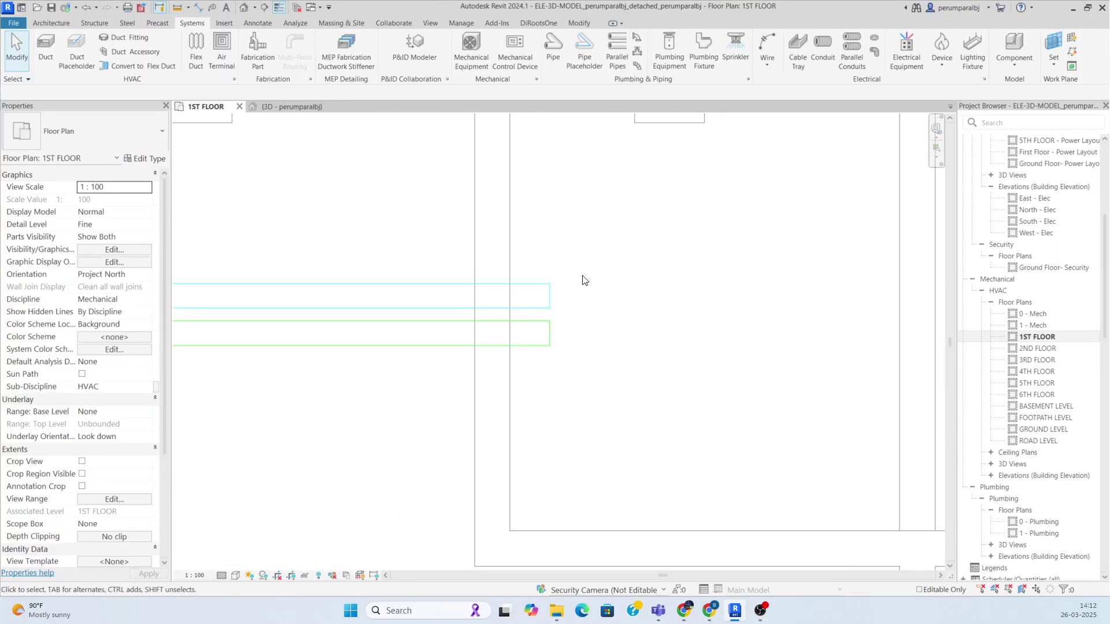
{"action": "left_click", "coordinate": [266, 10]}
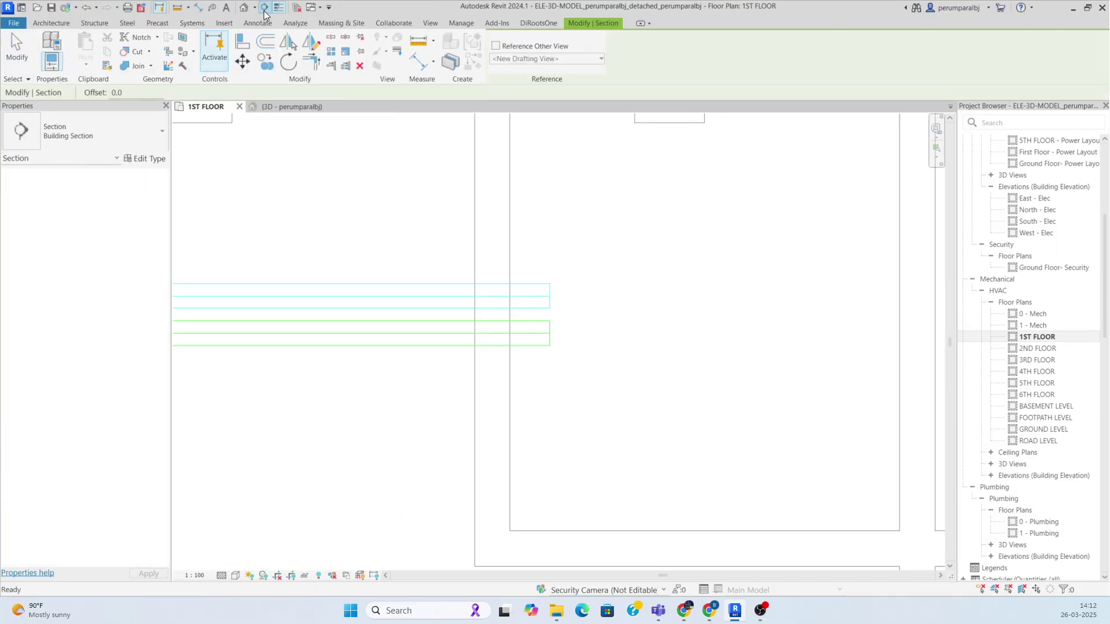
Place a horizontal building section across the open ends of the cyan and green pipes in the 1ST FLOOR plan
{"action": "scroll", "coordinate": [449, 363], "scroll_direction": "up", "scroll_amount": 2}
{"action": "left_click", "coordinate": [384, 296]}
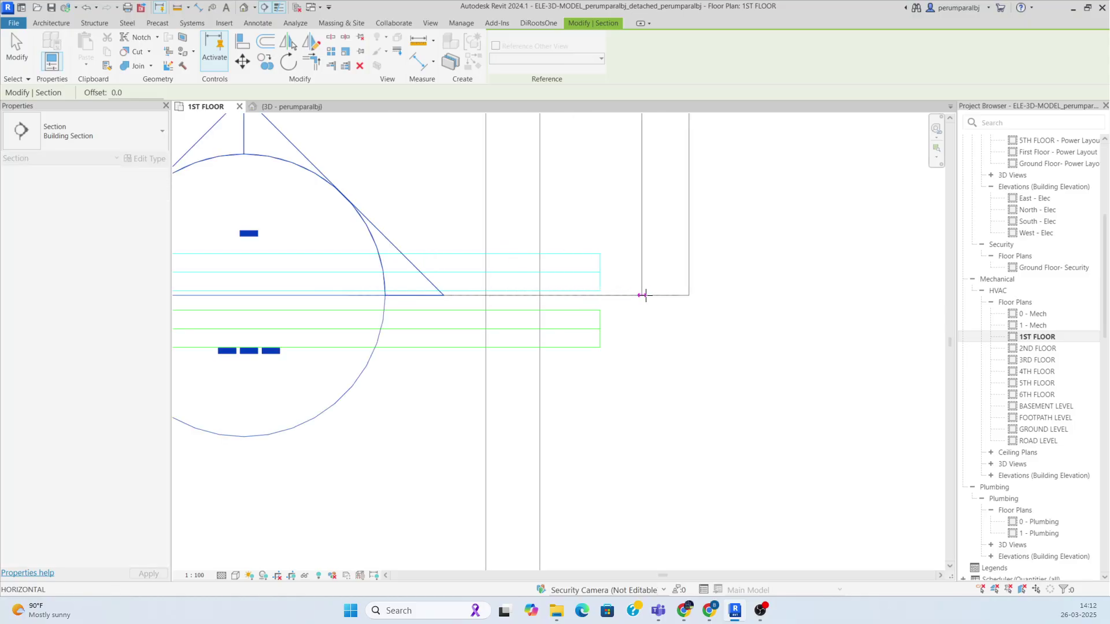
{"action": "left_click", "coordinate": [652, 295]}
{"action": "scroll", "coordinate": [657, 319], "scroll_direction": "down", "scroll_amount": 3}
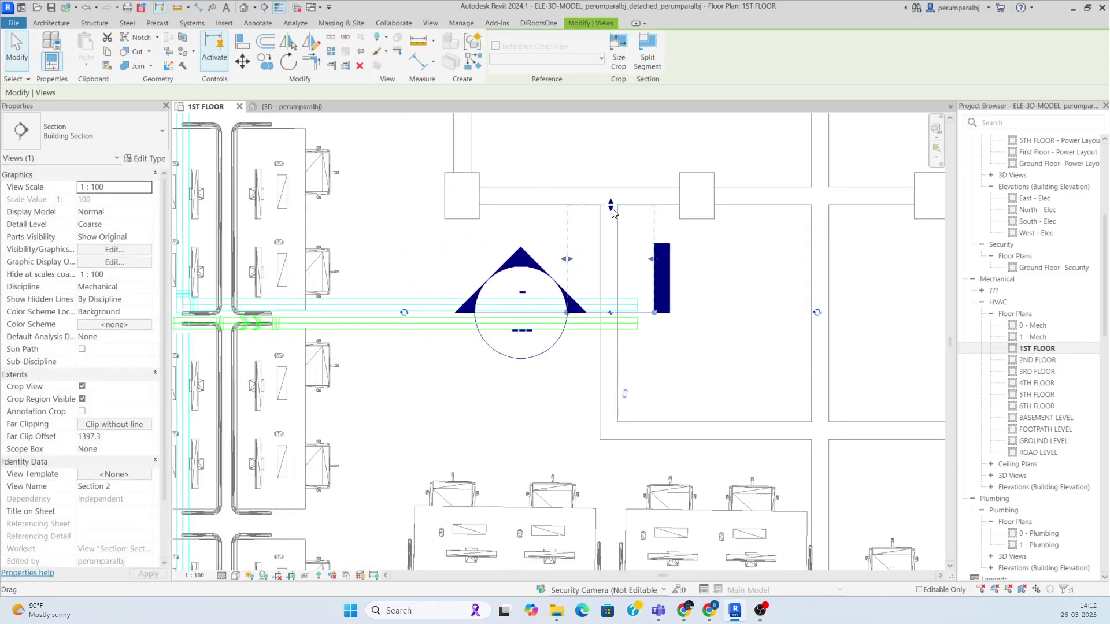
Reduce the section's far clip offset to about 311 mm and open its section view
{"action": "left_click_drag", "start_coordinate": [613, 213], "coordinate": [621, 283]}
{"action": "scroll", "coordinate": [631, 314], "scroll_direction": "up", "scroll_amount": 2}
{"action": "right_click", "coordinate": [658, 313]}
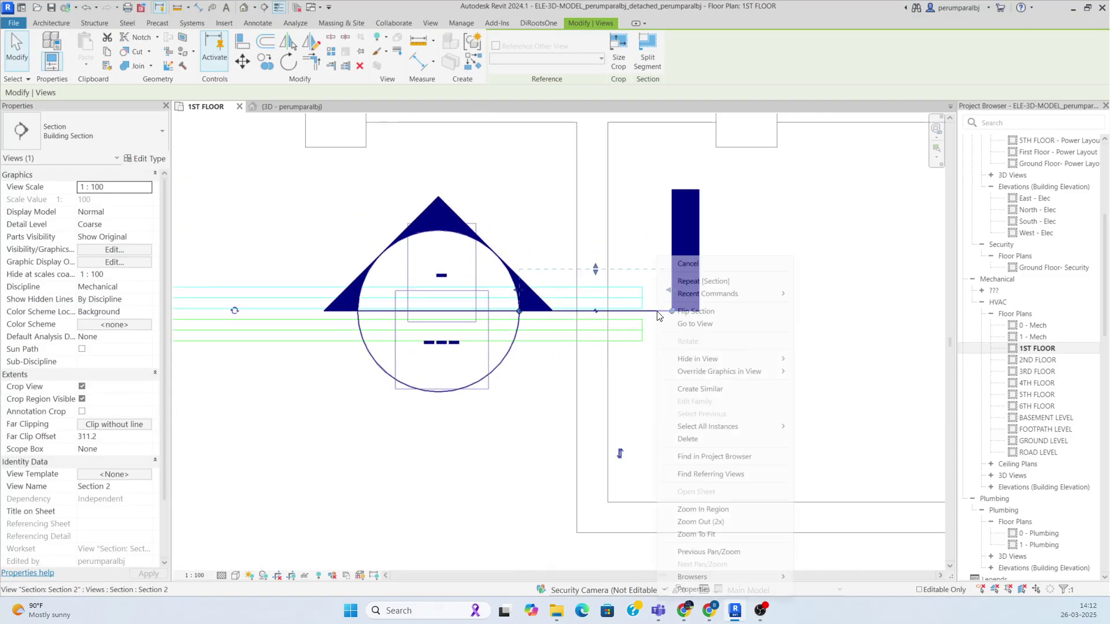
{"action": "left_click", "coordinate": [716, 325]}
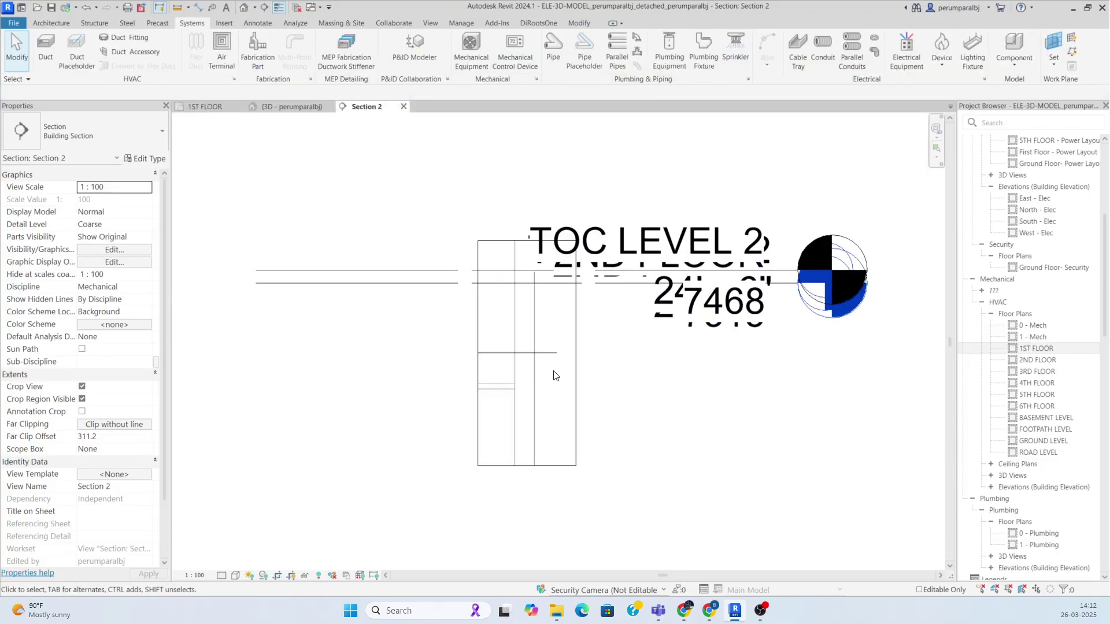
Set the section view's detail level to Fine and its scale to 1:25
{"action": "left_click", "coordinate": [222, 575]}
{"action": "left_click", "coordinate": [233, 554]}
{"action": "left_click", "coordinate": [202, 575]}
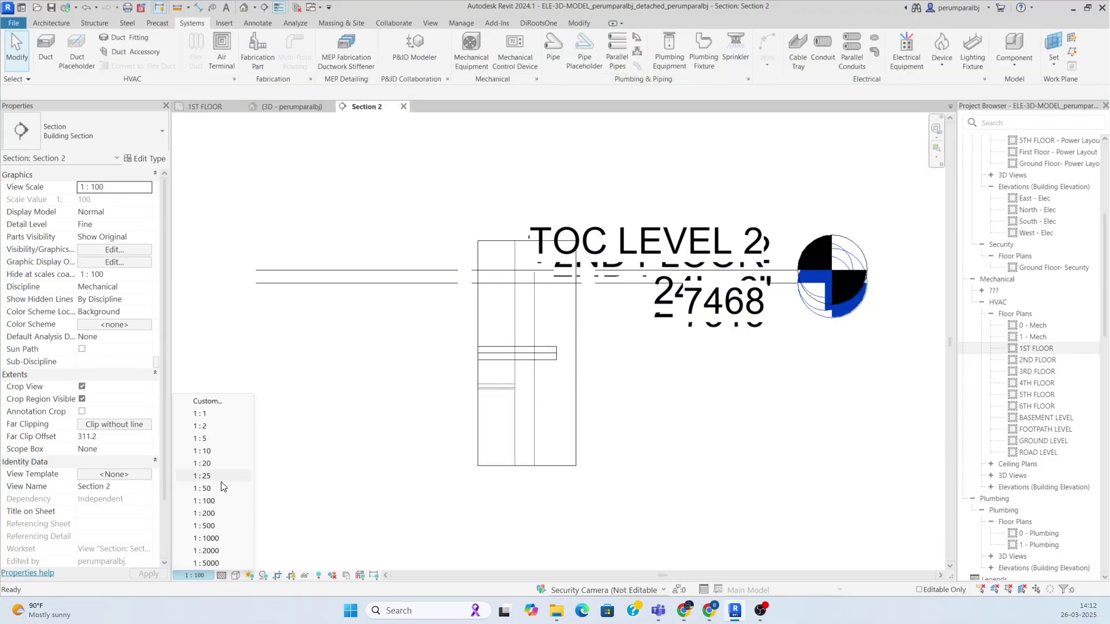
{"action": "left_click", "coordinate": [217, 487]}
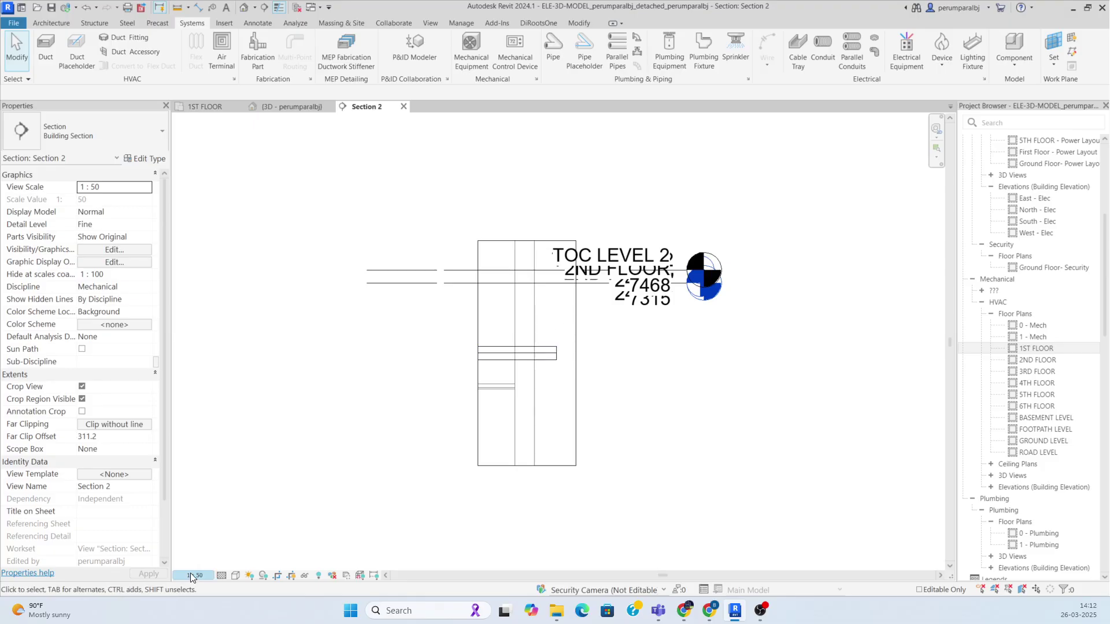
{"action": "left_click", "coordinate": [213, 476]}
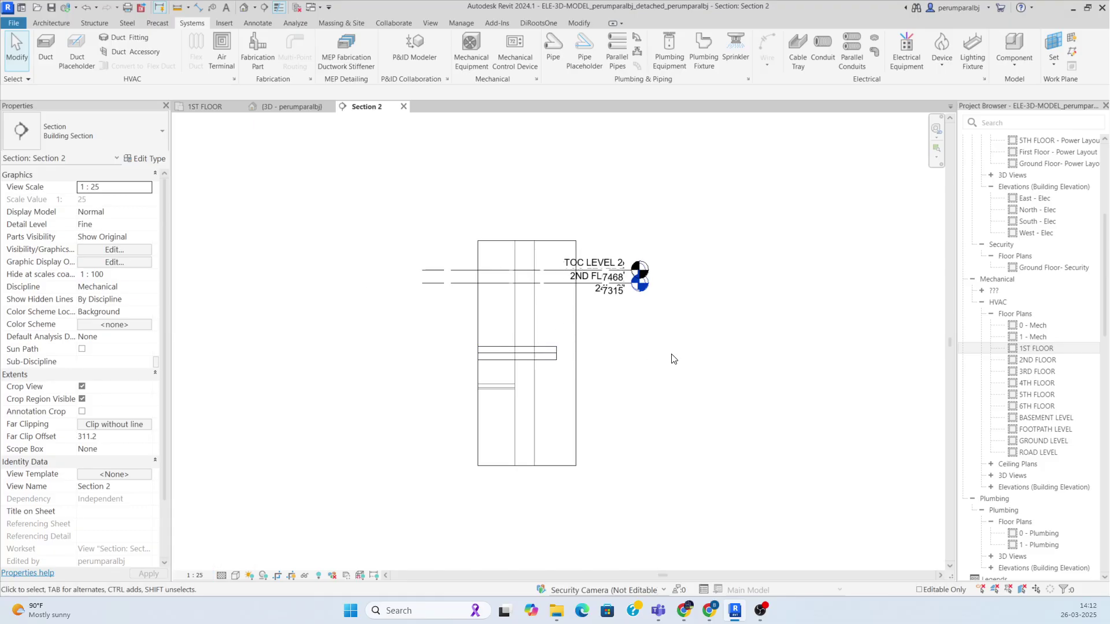
Widen the section's crop region to the right and extend its upper edge past the 4TH FLOOR level
{"action": "left_click", "coordinate": [576, 363]}
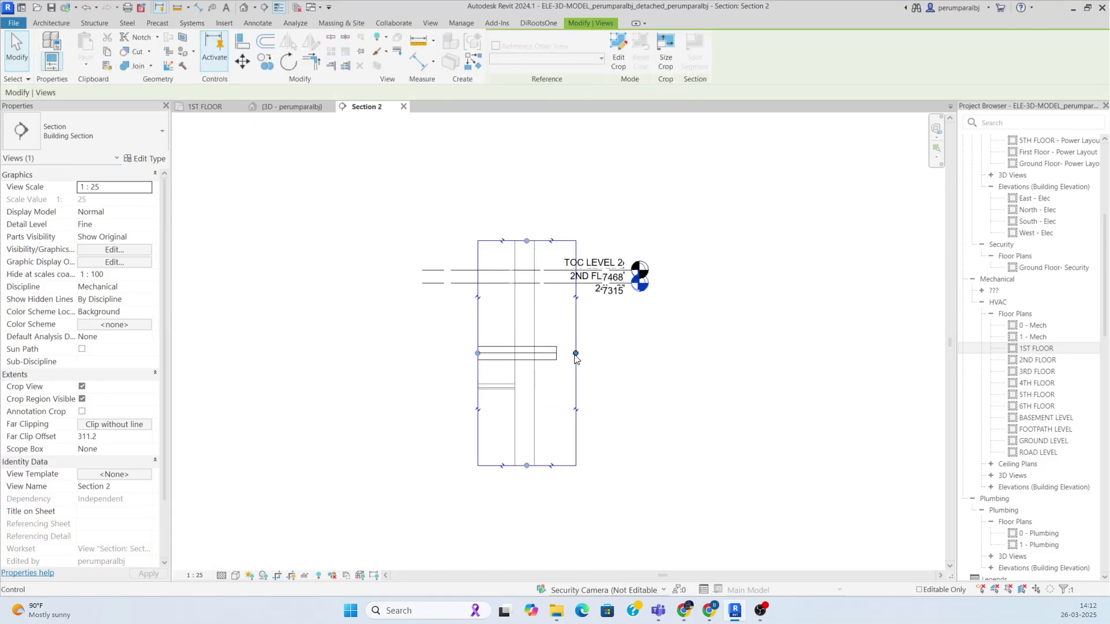
{"action": "left_click_drag", "start_coordinate": [576, 354], "coordinate": [781, 357]}
{"action": "scroll", "coordinate": [636, 364], "scroll_direction": "down", "scroll_amount": 2}
{"action": "left_click_drag", "start_coordinate": [633, 286], "coordinate": [634, 149]}
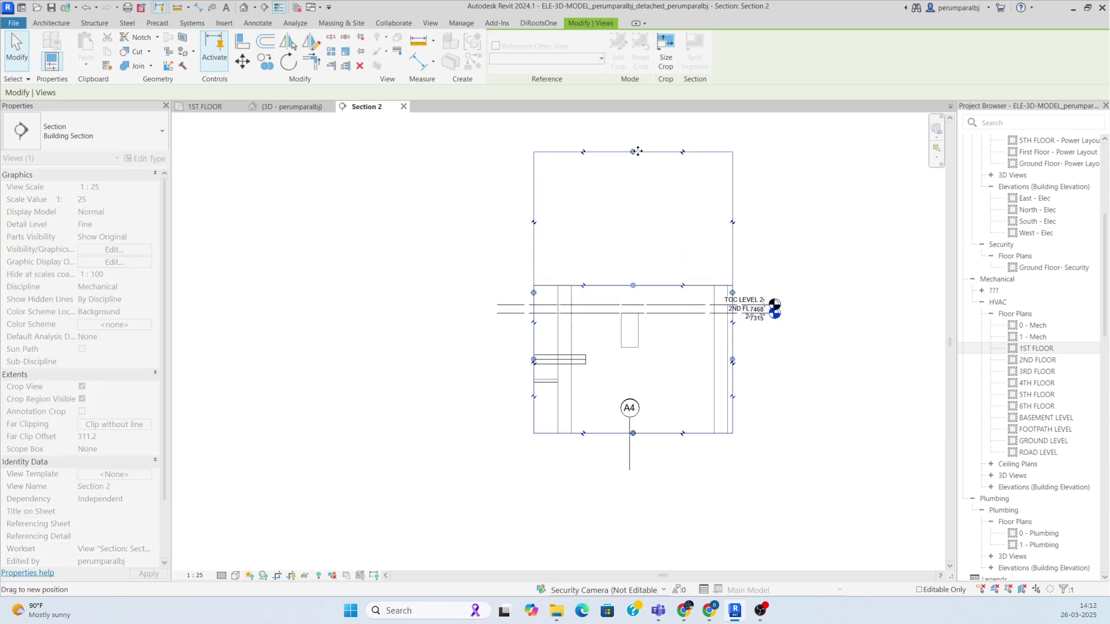
{"action": "scroll", "coordinate": [634, 248], "scroll_direction": "down", "scroll_amount": 2}
{"action": "middle_click_drag", "start_coordinate": [635, 247], "coordinate": [621, 381]}
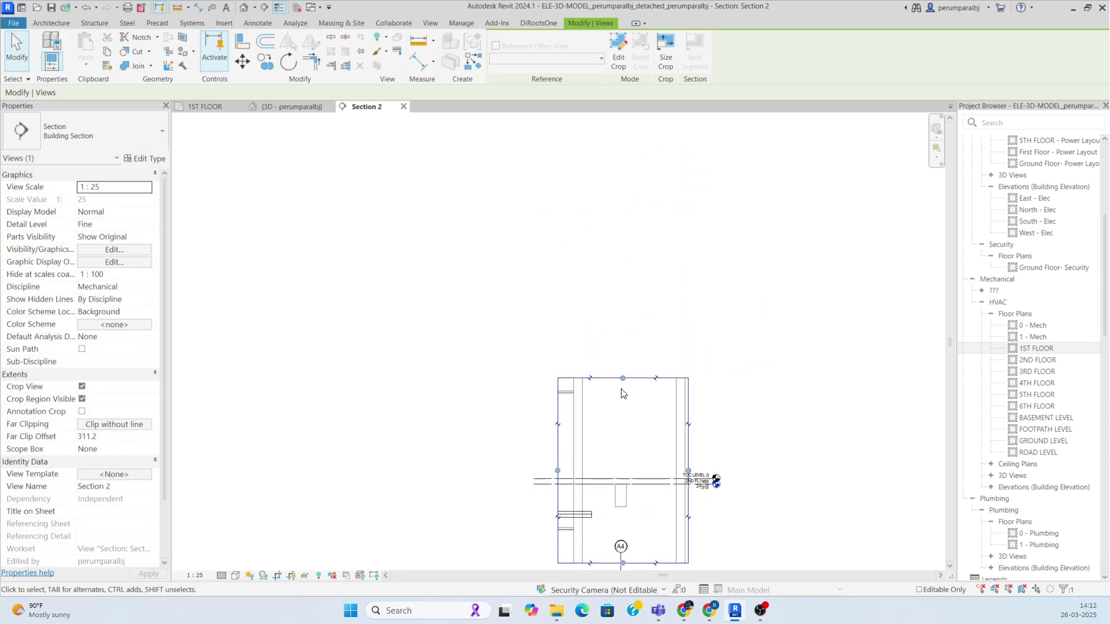
{"action": "left_click_drag", "start_coordinate": [620, 376], "coordinate": [620, 376]}
{"action": "left_click_drag", "start_coordinate": [619, 158], "coordinate": [619, 156]}
{"action": "scroll", "coordinate": [631, 489], "scroll_direction": "down", "scroll_amount": 1}
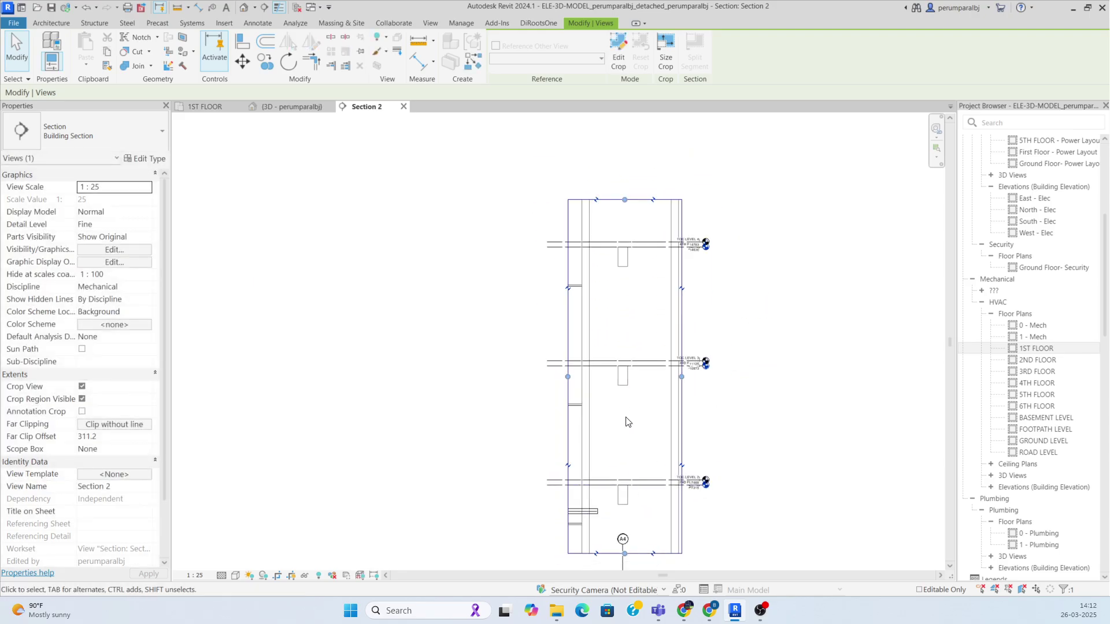
{"action": "left_click_drag", "start_coordinate": [624, 202], "coordinate": [627, 159]}
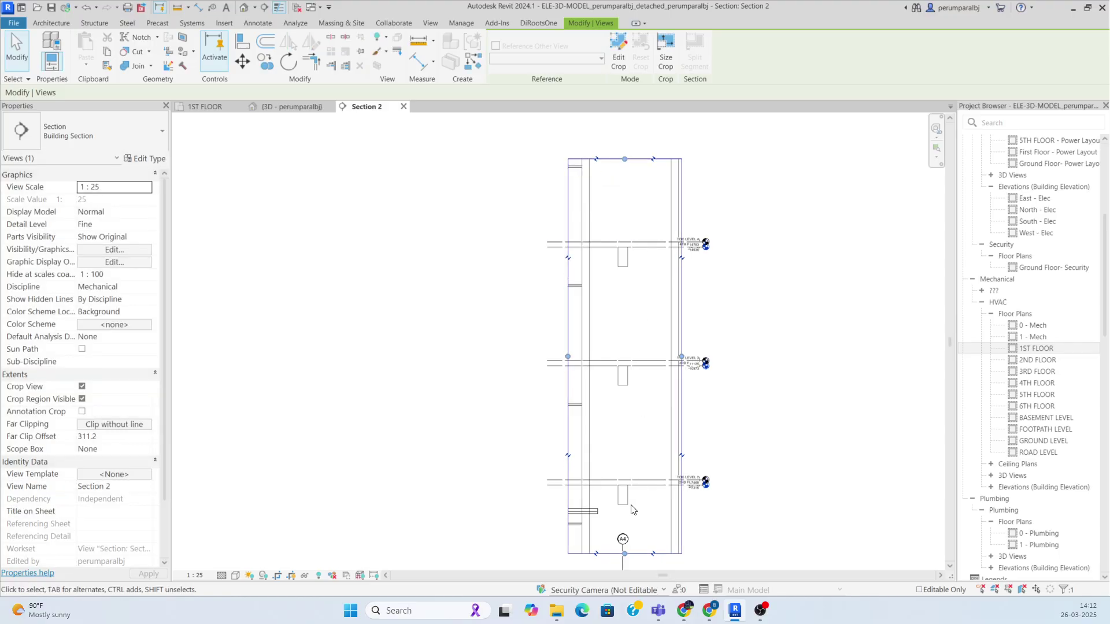
Draw a vertical 159 mm pipe from the Fire Protection Dry pipe's open end up to just below the 4TH FLOOR level
{"action": "middle_click_drag", "start_coordinate": [627, 508], "coordinate": [626, 392]}
{"action": "left_click", "coordinate": [622, 393]}
{"action": "scroll", "coordinate": [611, 394], "scroll_direction": "up", "scroll_amount": 3}
{"action": "left_click", "coordinate": [580, 399]}
{"action": "right_click", "coordinate": [580, 398]}
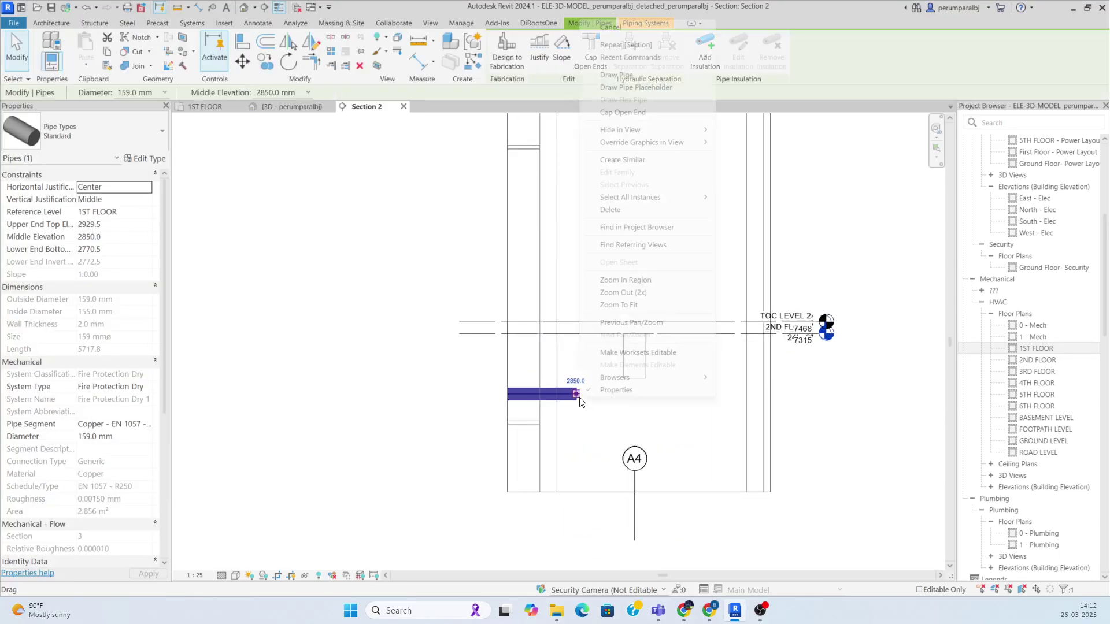
{"action": "left_click", "coordinate": [626, 80]}
{"action": "scroll", "coordinate": [571, 369], "scroll_direction": "down", "scroll_amount": 3}
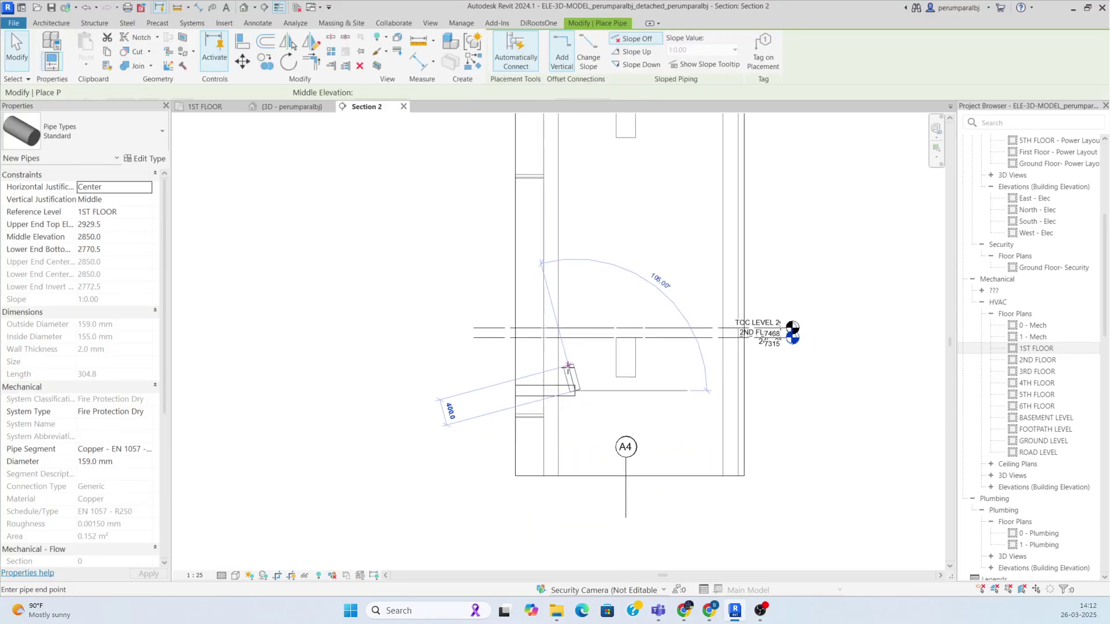
{"action": "middle_click_drag", "start_coordinate": [586, 193], "coordinate": [574, 448]}
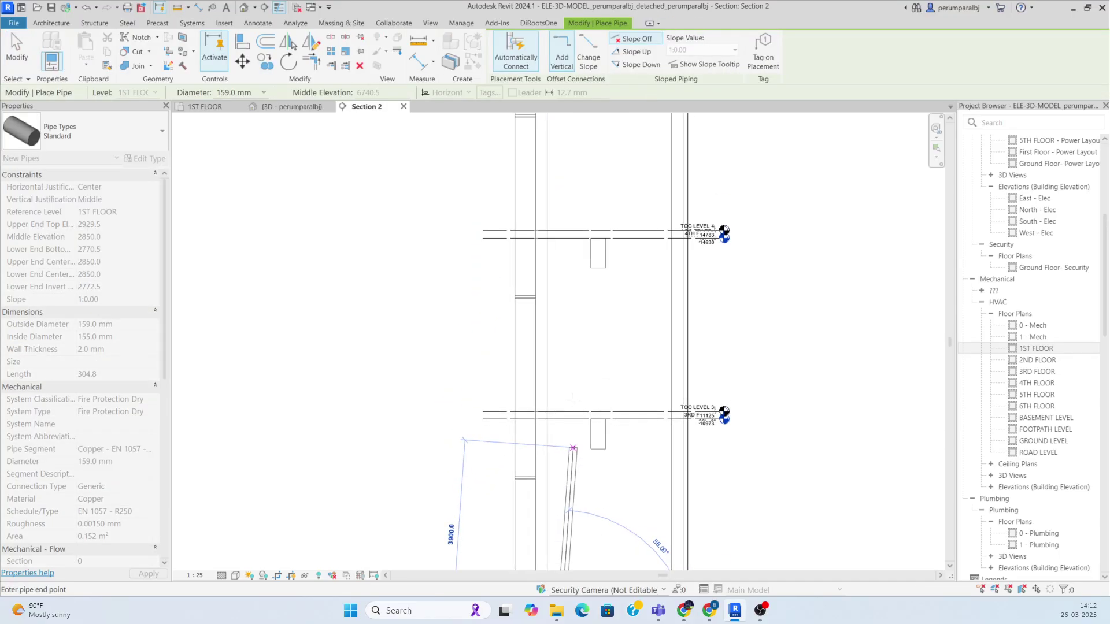
{"action": "left_click", "coordinate": [555, 247]}
{"action": "key", "text": "Escape"}
{"action": "key", "text": "Escape"}
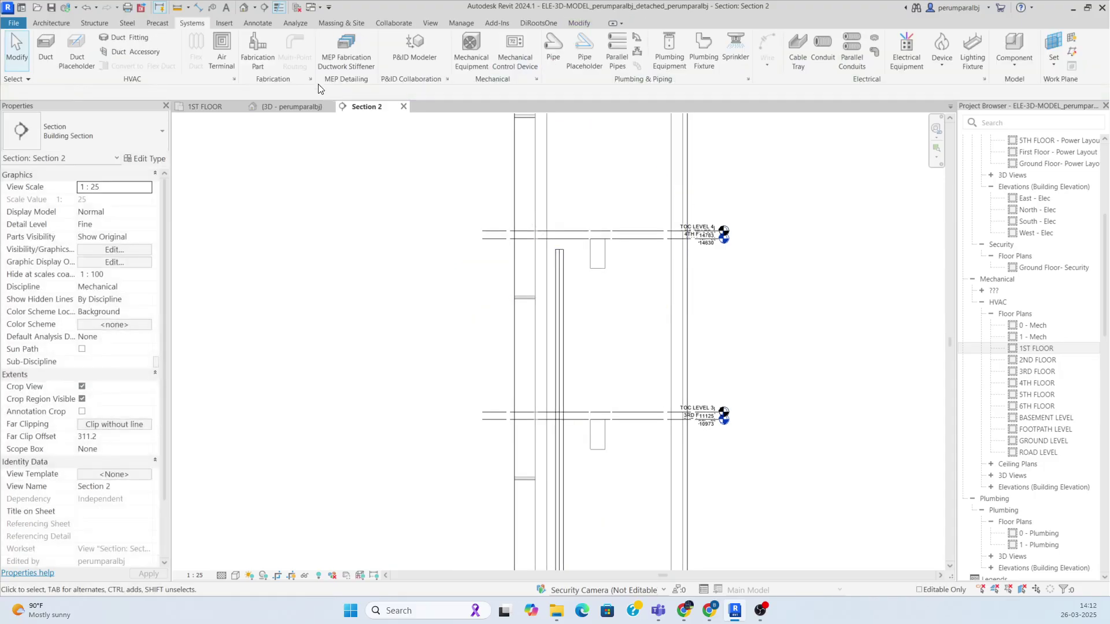
Select the dry riser and its elbow in the 1ST FLOOR plan and inspect them in 3D within a selection box
{"action": "left_click", "coordinate": [215, 110]}
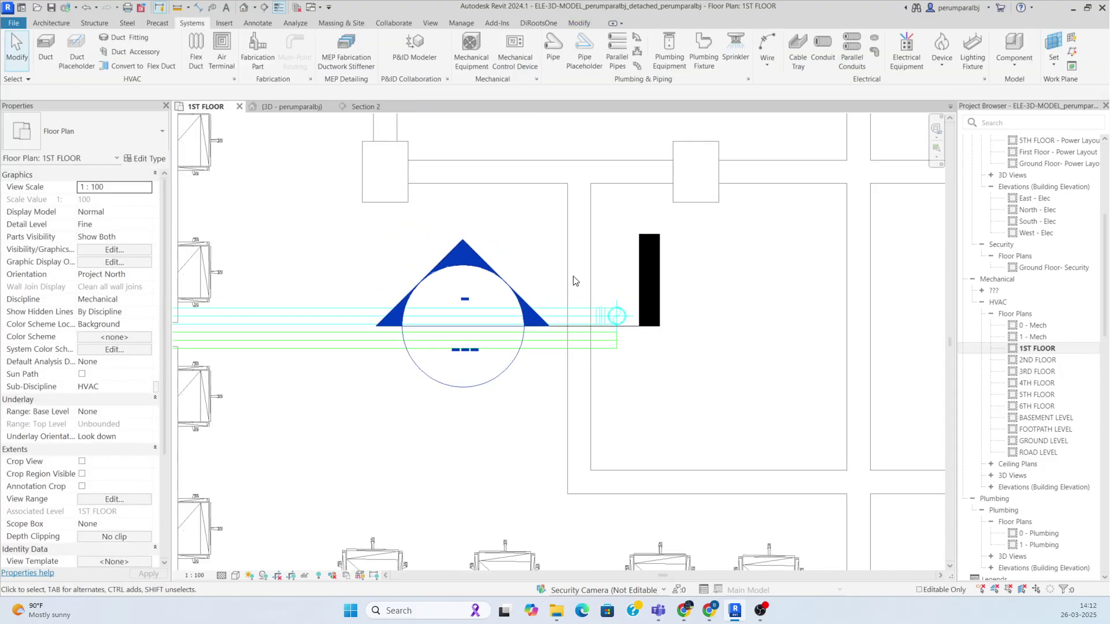
{"action": "left_click_drag", "start_coordinate": [651, 399], "coordinate": [689, 439]}
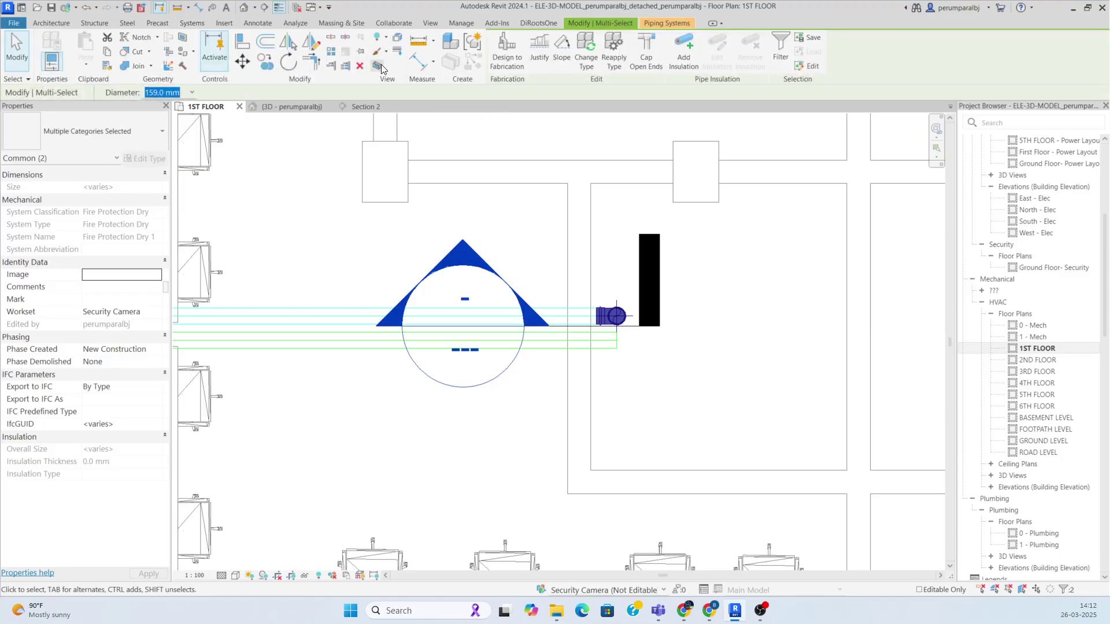
{"action": "left_click", "coordinate": [378, 66]}
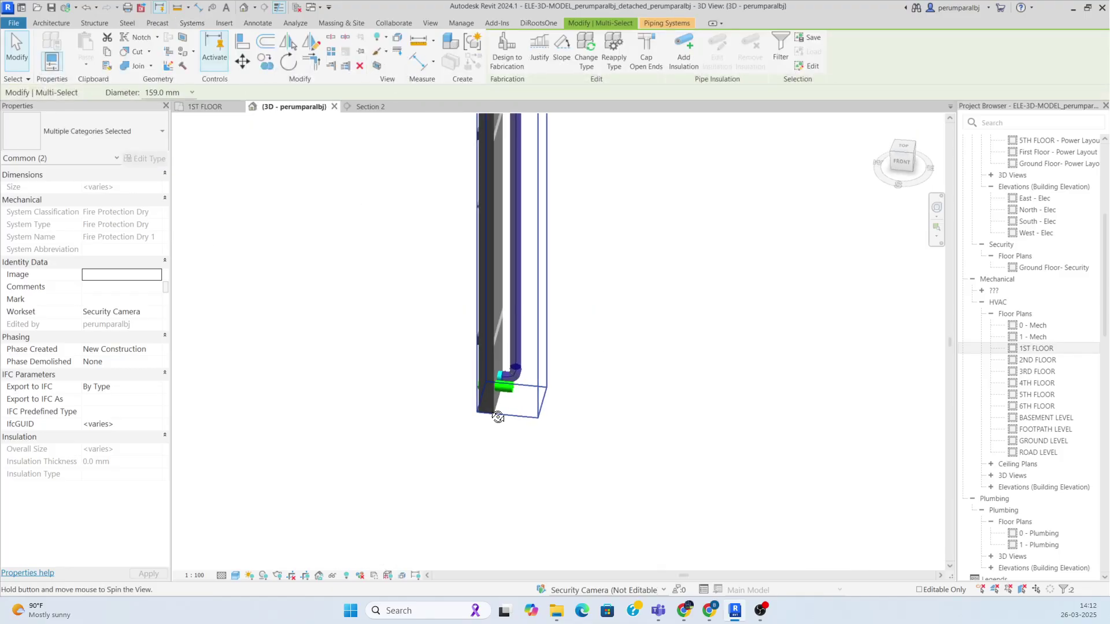
{"action": "middle_click_drag", "start_coordinate": [498, 417], "coordinate": [592, 516], "text": "shift"}
{"action": "left_click", "coordinate": [546, 438]}
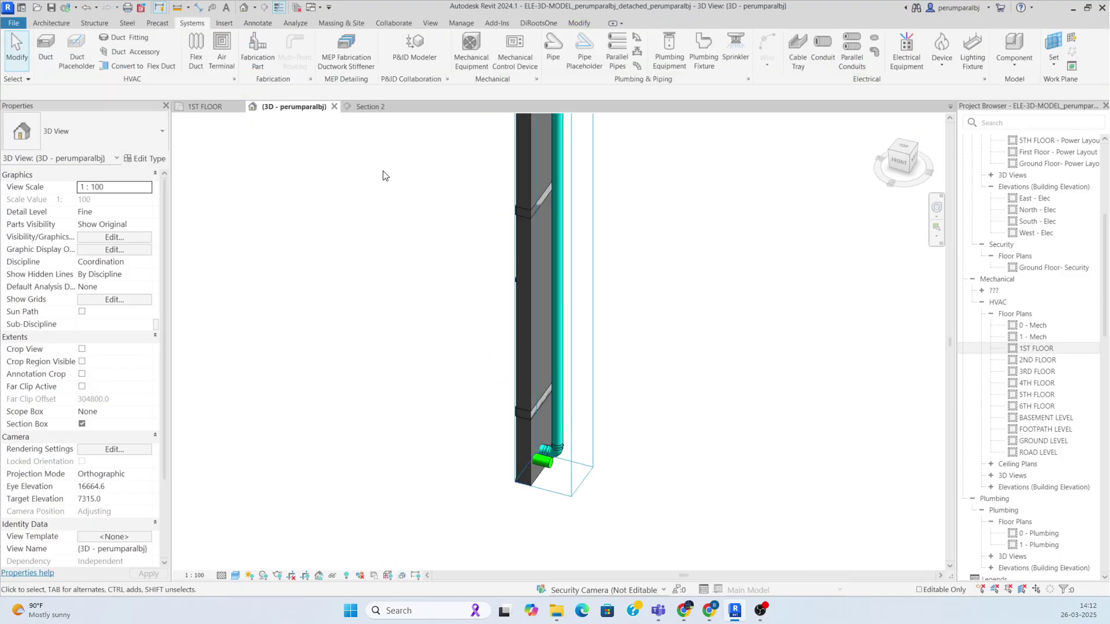
Return to the 1ST FLOOR plan and examine the riser's elbow with thin lines switched off and on again
{"action": "left_click", "coordinate": [204, 107]}
{"action": "scroll", "coordinate": [642, 328], "scroll_direction": "up", "scroll_amount": 8}
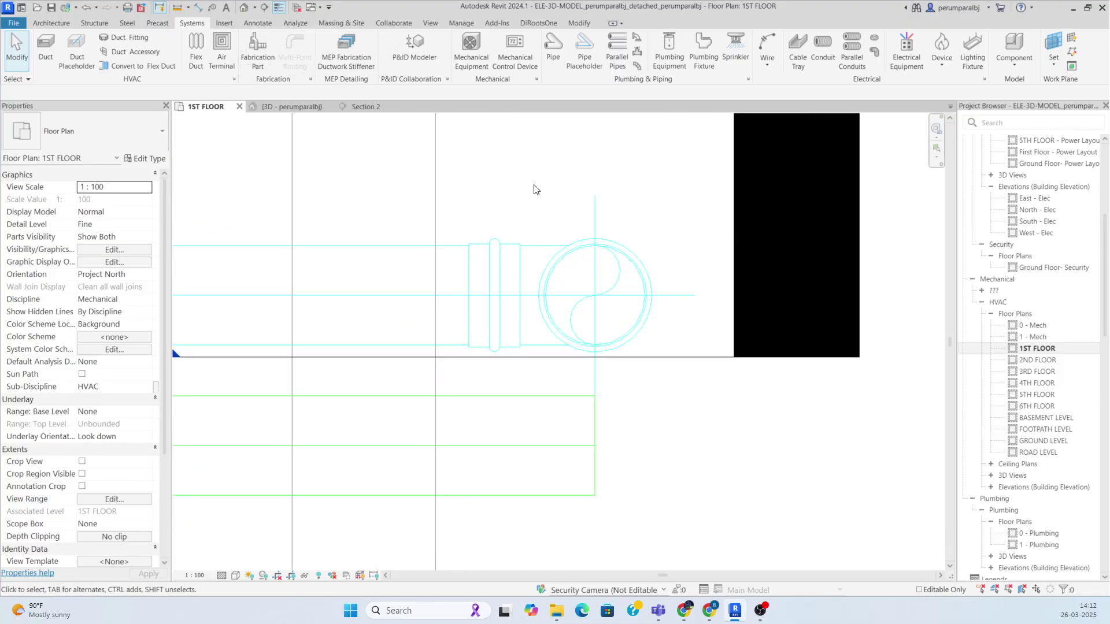
{"action": "left_click", "coordinate": [281, 8]}
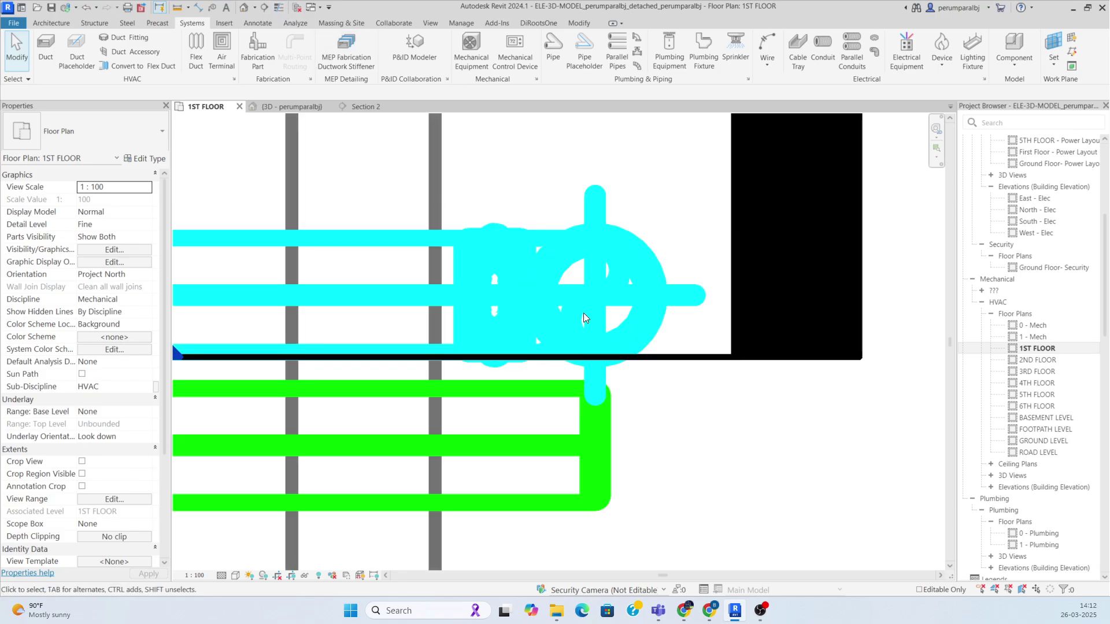
{"action": "scroll", "coordinate": [584, 314], "scroll_direction": "down", "scroll_amount": 3}
{"action": "left_click", "coordinate": [279, 8]}
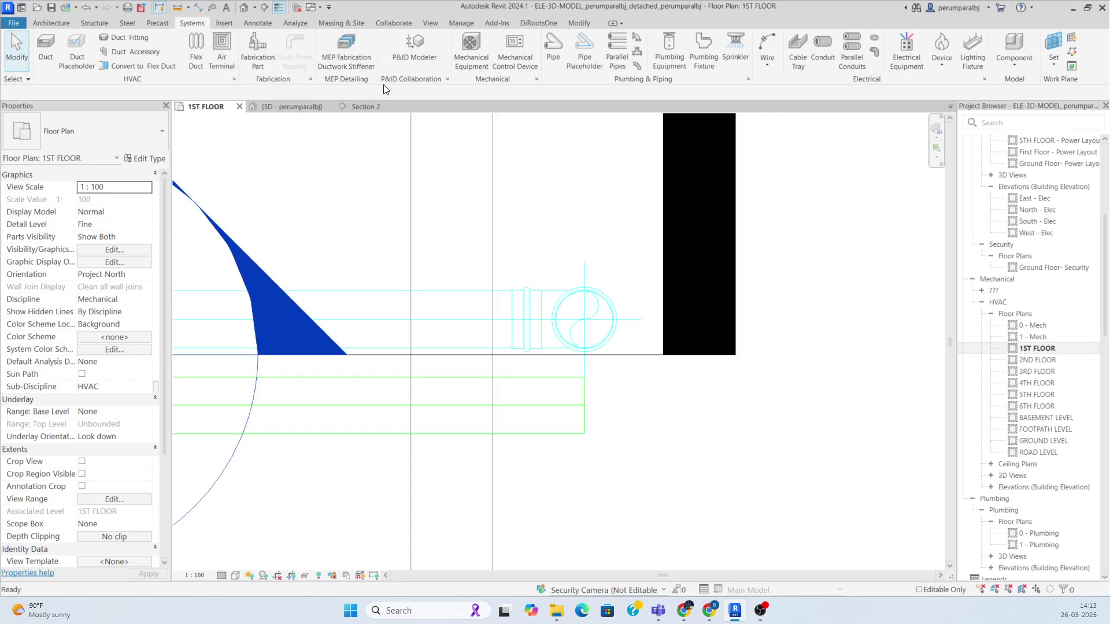
Move the section line to just below the green pipe in plan and open its section view
{"action": "left_click", "coordinate": [643, 353]}
{"action": "left_click_drag", "start_coordinate": [631, 362], "coordinate": [616, 449]}
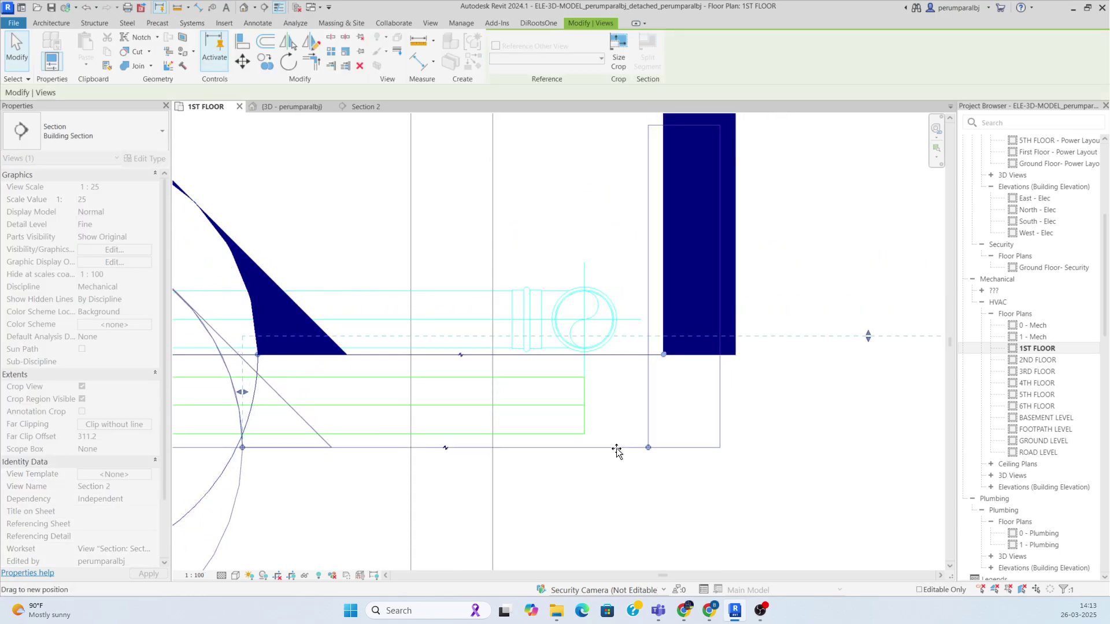
{"action": "right_click", "coordinate": [616, 448]}
{"action": "left_click", "coordinate": [661, 179]}
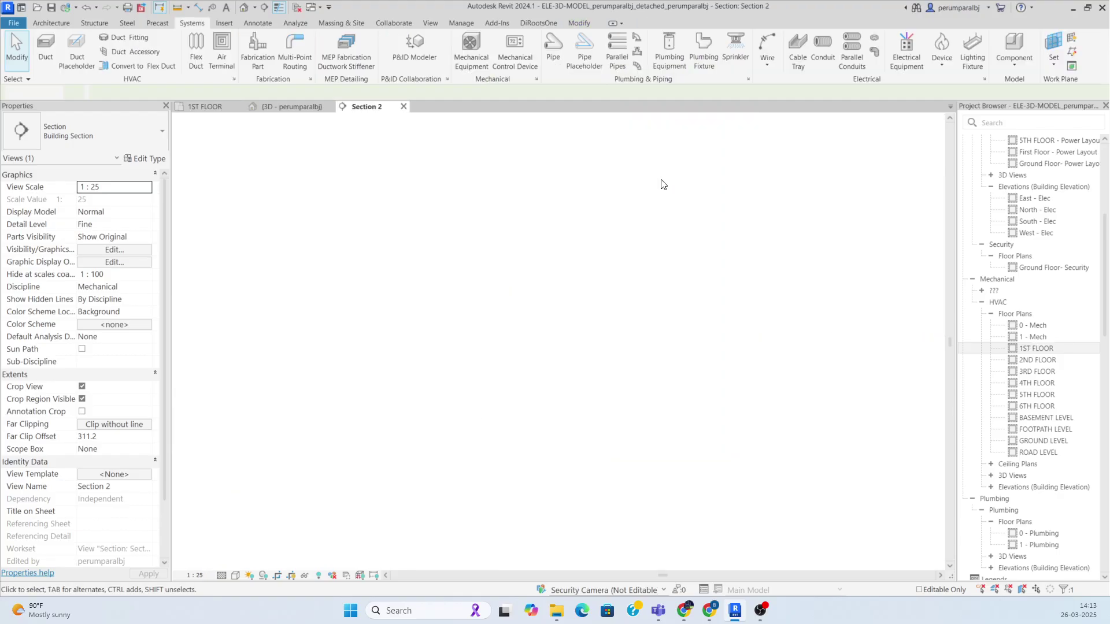
Draw a vertical 159 mm pipe from the Fire Protection Wet pipe's open end up to just below the 4TH FLOOR level
{"action": "scroll", "coordinate": [478, 261], "scroll_direction": "up", "scroll_amount": 6}
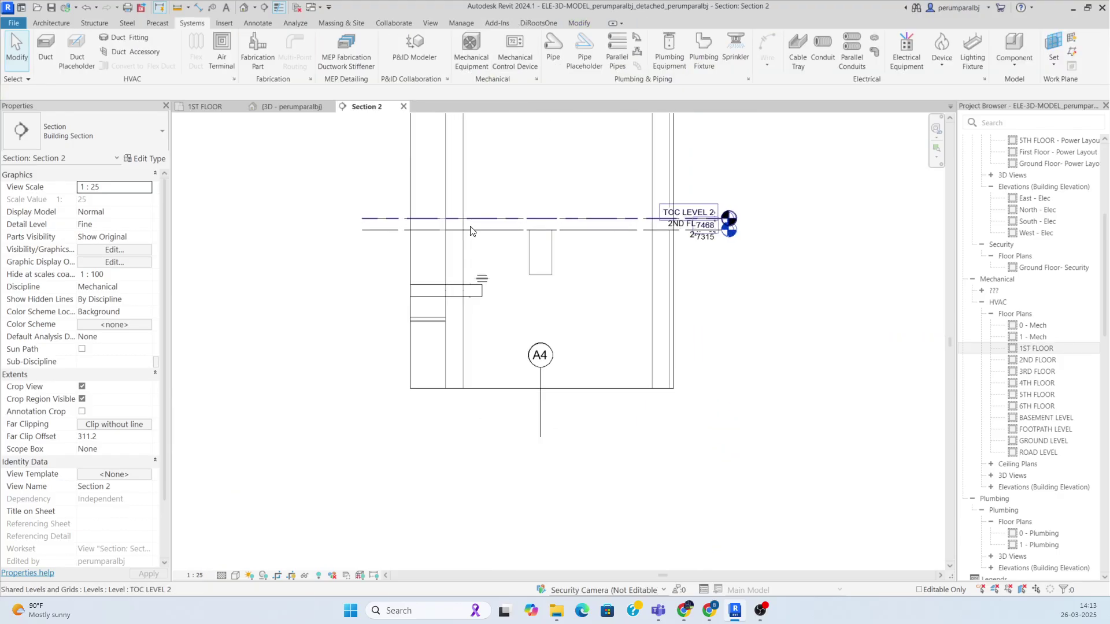
{"action": "left_click", "coordinate": [478, 303]}
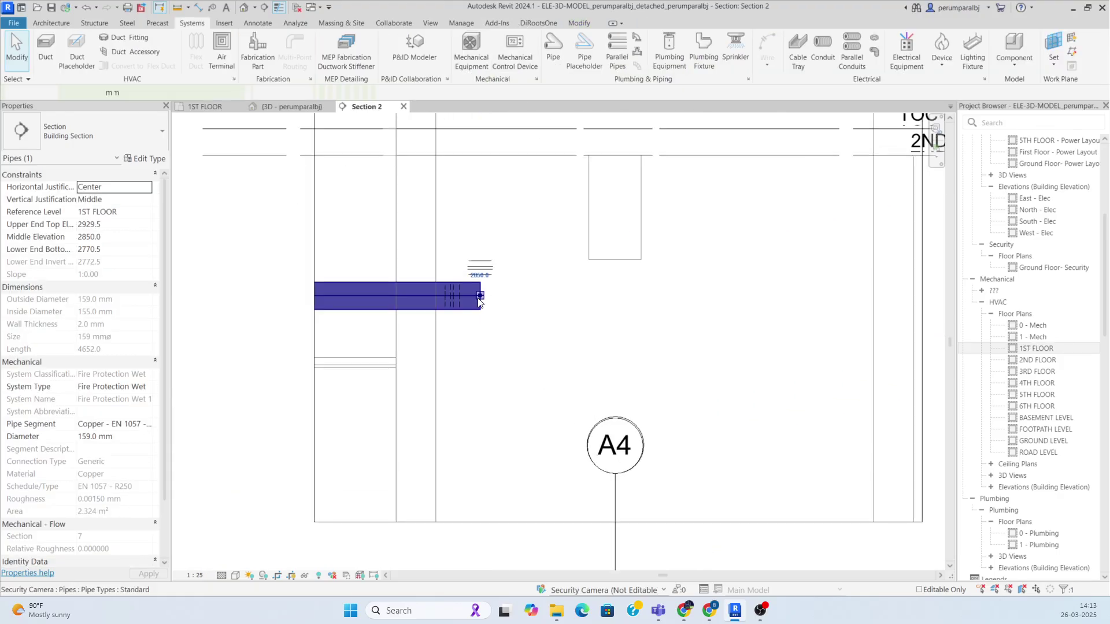
{"action": "right_click", "coordinate": [478, 303]}
{"action": "left_click", "coordinate": [521, 275]}
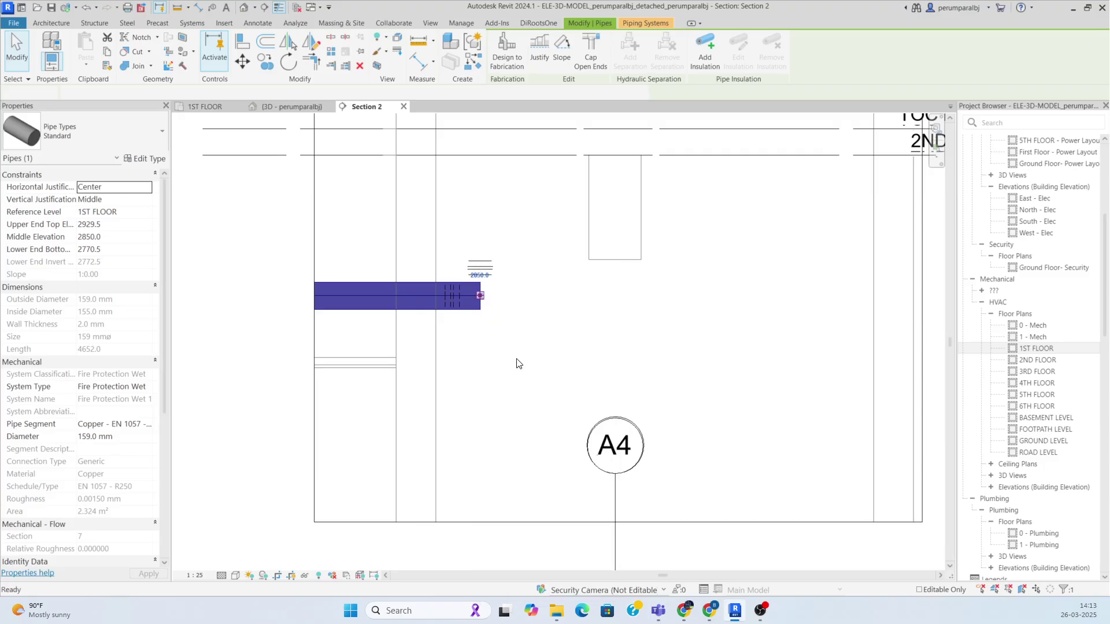
{"action": "scroll", "coordinate": [514, 370], "scroll_direction": "down", "scroll_amount": 5}
{"action": "mouse_move", "coordinate": [514, 199]}
{"action": "middle_mouse_down"}
{"action": "mouse_move", "coordinate": [523, 206]}
{"action": "mouse_move", "coordinate": [525, 454]}
{"action": "middle_mouse_up"}
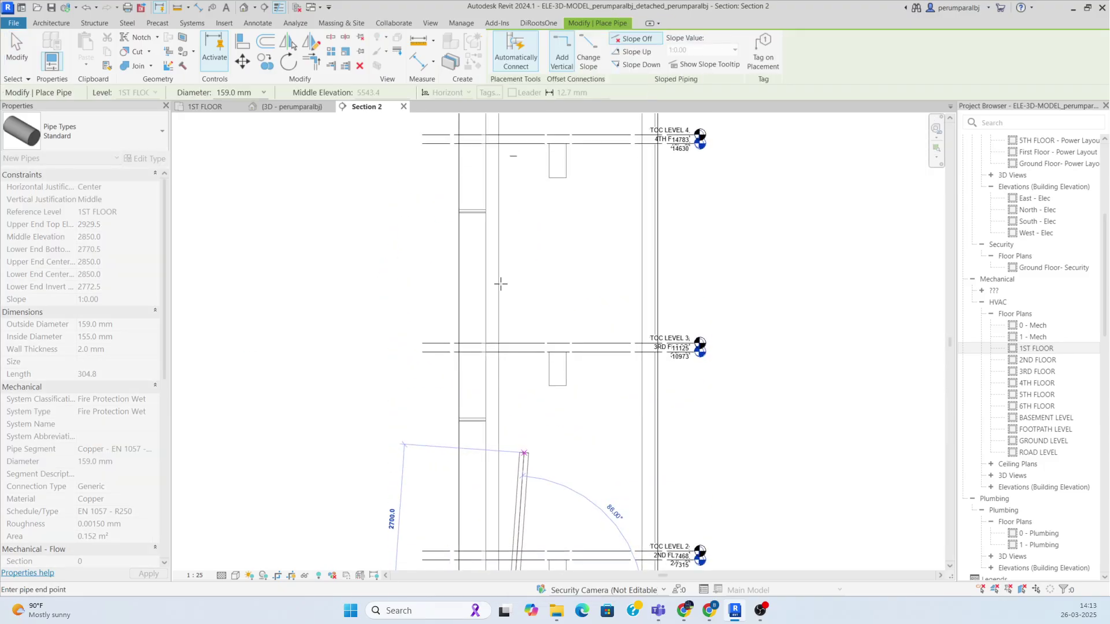
{"action": "left_click", "coordinate": [508, 173]}
{"action": "key", "text": "Escape"}
{"action": "key", "text": "Escape"}
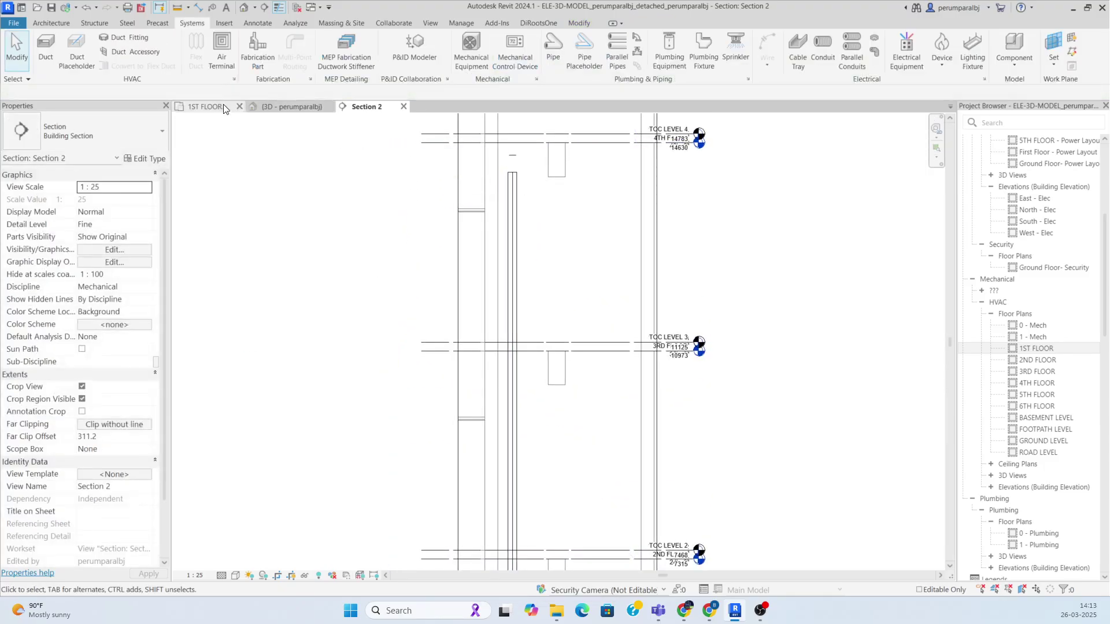
Check the two fire protection risers from bottom to top in the 3D view
{"action": "left_click", "coordinate": [274, 106]}
{"action": "scroll", "coordinate": [596, 486], "scroll_direction": "down", "scroll_amount": 3}
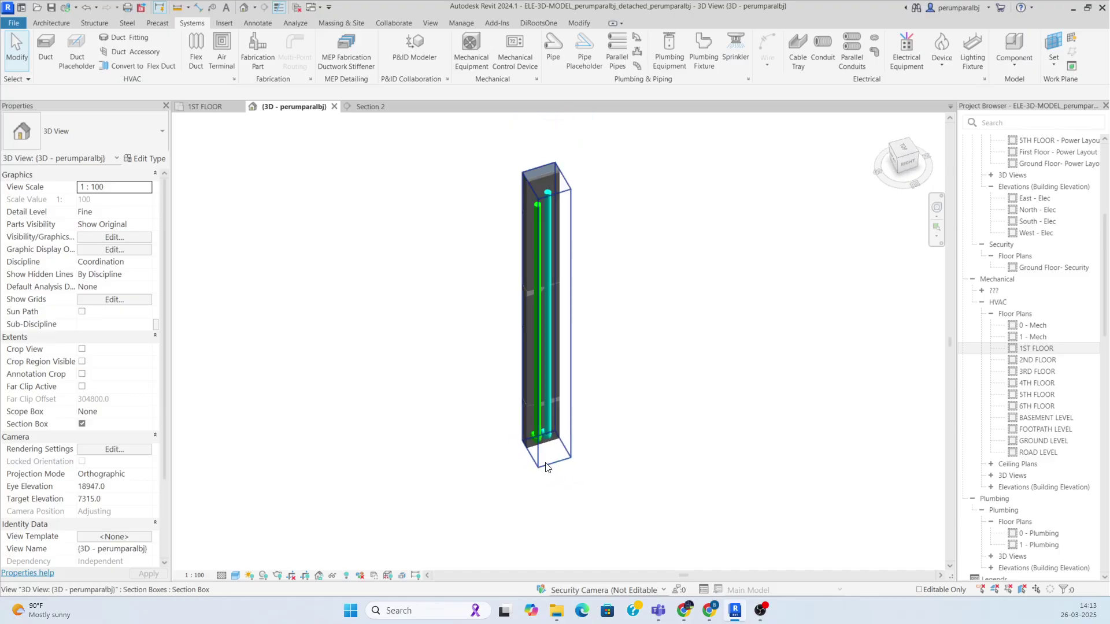
{"action": "scroll", "coordinate": [539, 241], "scroll_direction": "up", "scroll_amount": 3}
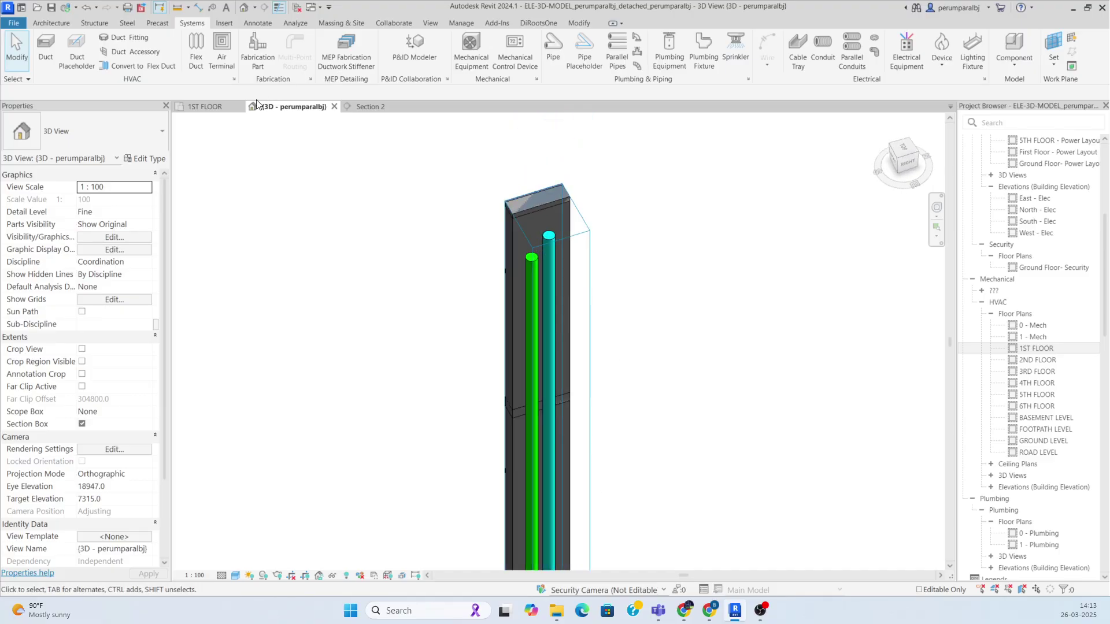
Return to the 1ST FLOOR plan and move the section line above the cyan and green branch pipes, clear of their risers
{"action": "left_click", "coordinate": [214, 108]}
{"action": "scroll", "coordinate": [598, 375], "scroll_direction": "down", "scroll_amount": 8}
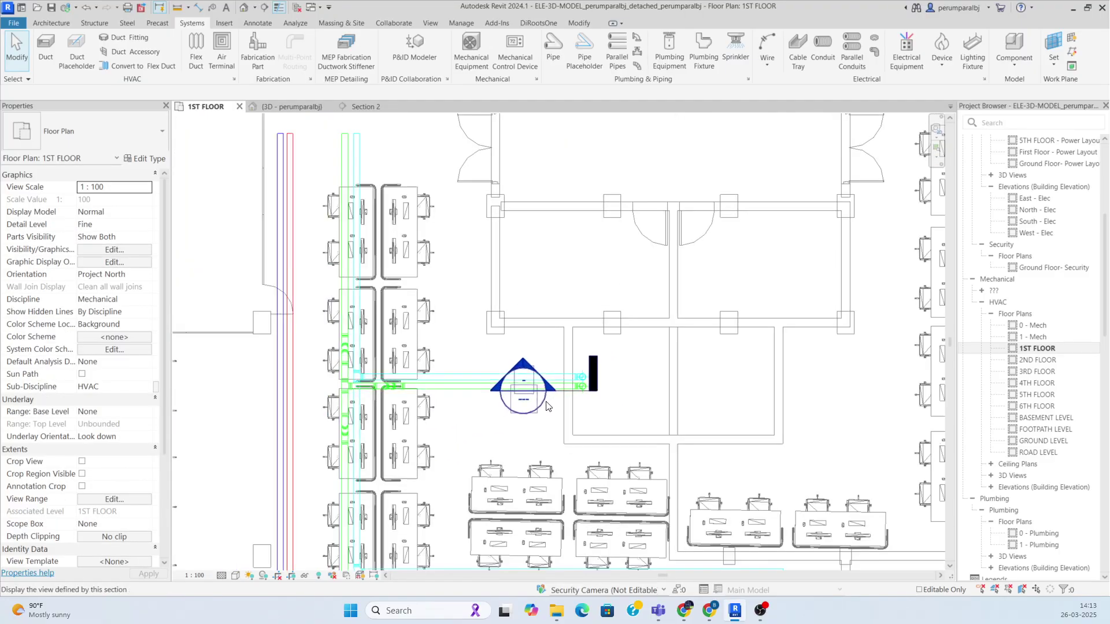
{"action": "middle_click_drag", "start_coordinate": [482, 427], "coordinate": [595, 255]}
{"action": "scroll", "coordinate": [497, 416], "scroll_direction": "up", "scroll_amount": 2}
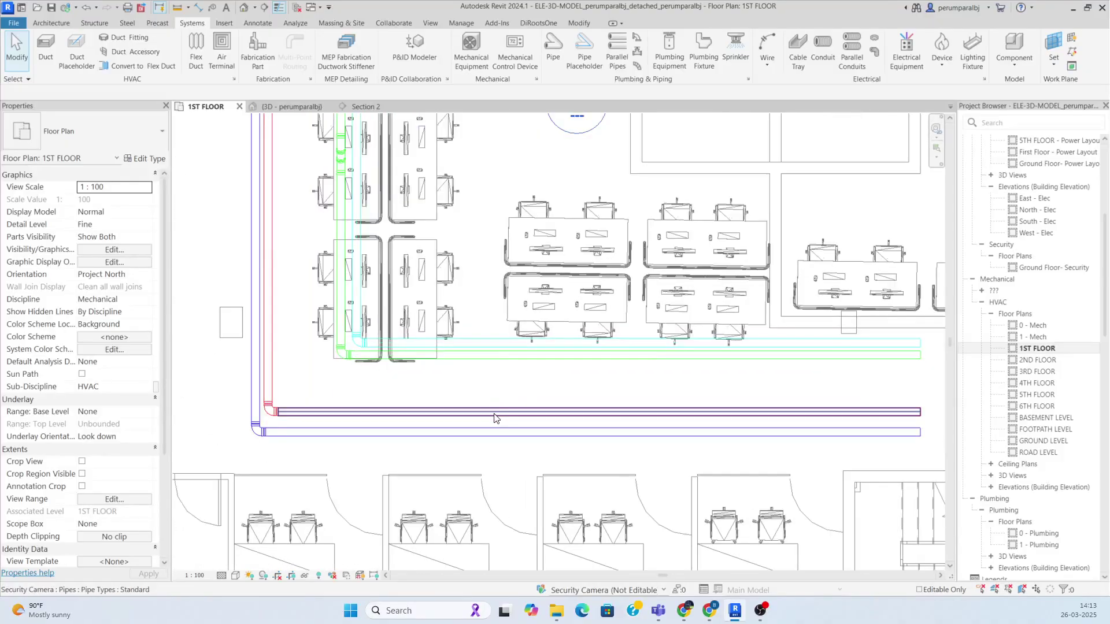
{"action": "left_click", "coordinate": [495, 412]}
{"action": "scroll", "coordinate": [499, 399], "scroll_direction": "down", "scroll_amount": 2}
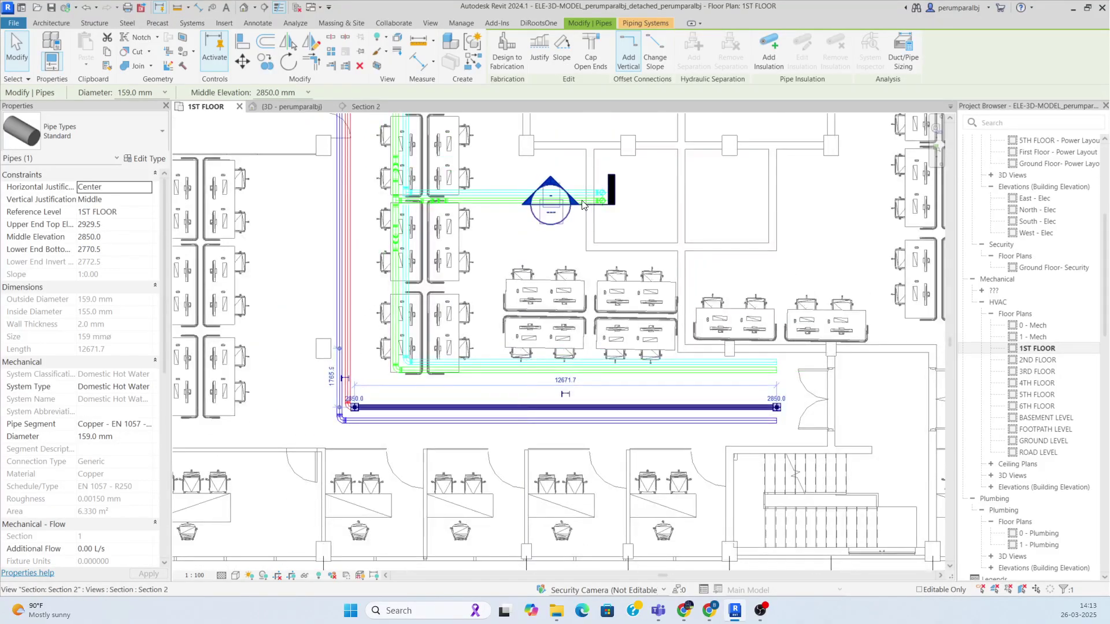
{"action": "scroll", "coordinate": [616, 200], "scroll_direction": "up", "scroll_amount": 2}
{"action": "left_click", "coordinate": [601, 225]}
{"action": "scroll", "coordinate": [595, 216], "scroll_direction": "up", "scroll_amount": 2}
{"action": "left_click", "coordinate": [599, 197]}
{"action": "middle_click_drag", "start_coordinate": [612, 222], "coordinate": [647, 414]}
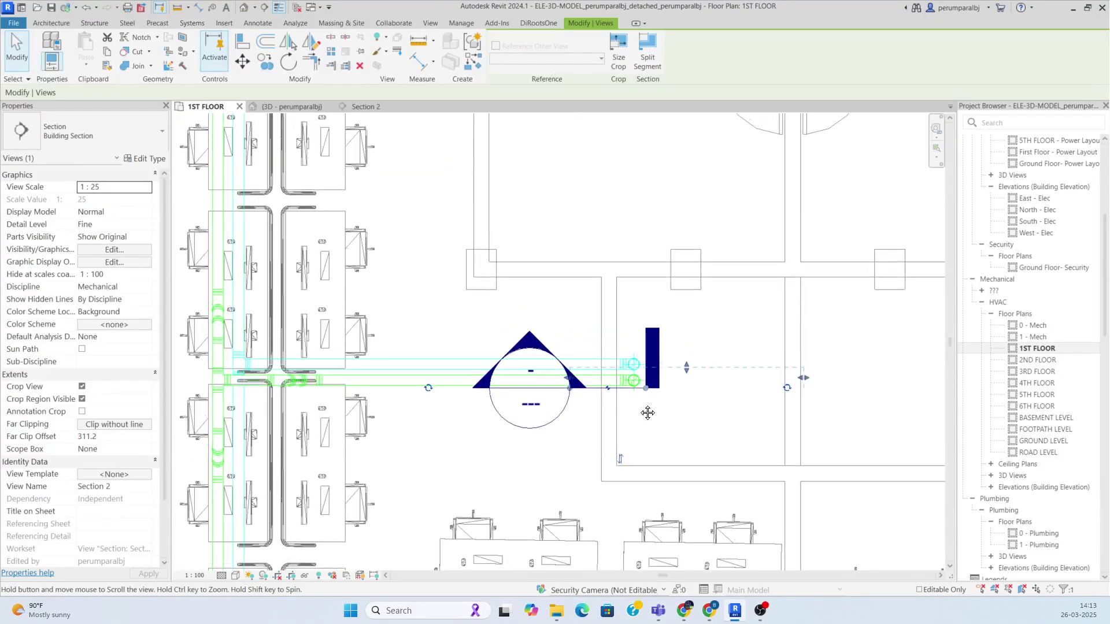
{"action": "left_click_drag", "start_coordinate": [618, 391], "coordinate": [630, 213]}
{"action": "left_click", "coordinate": [520, 351]}
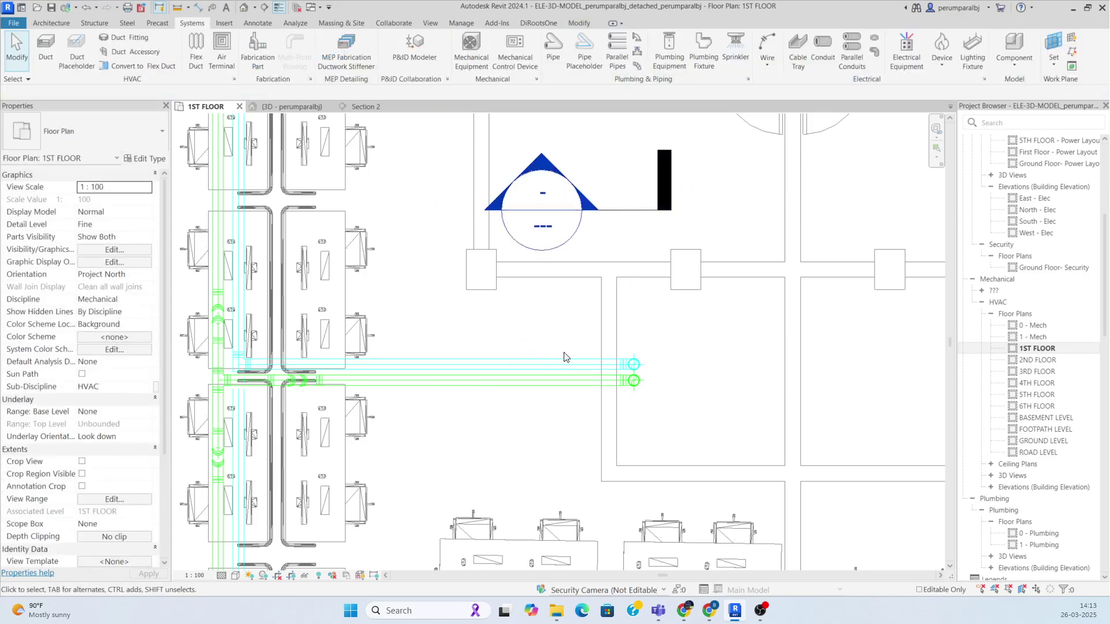
Nudge the green and cyan branch pipes upward in plan together with their tees, offset fittings and risers
{"action": "key", "text": "Up"}
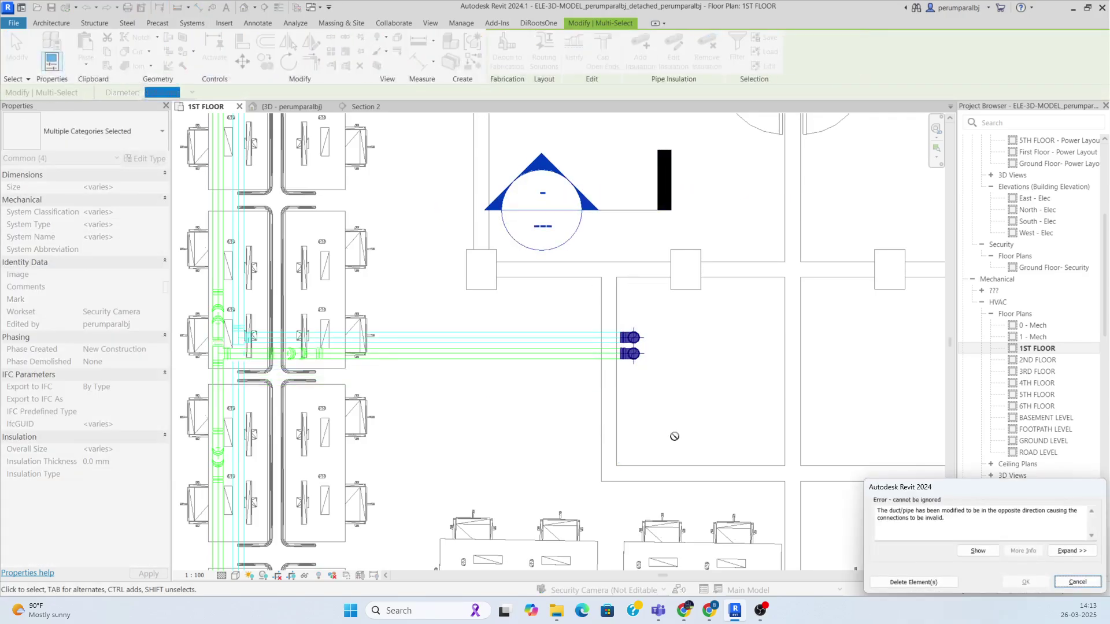
{"action": "key", "text": "Escape"}
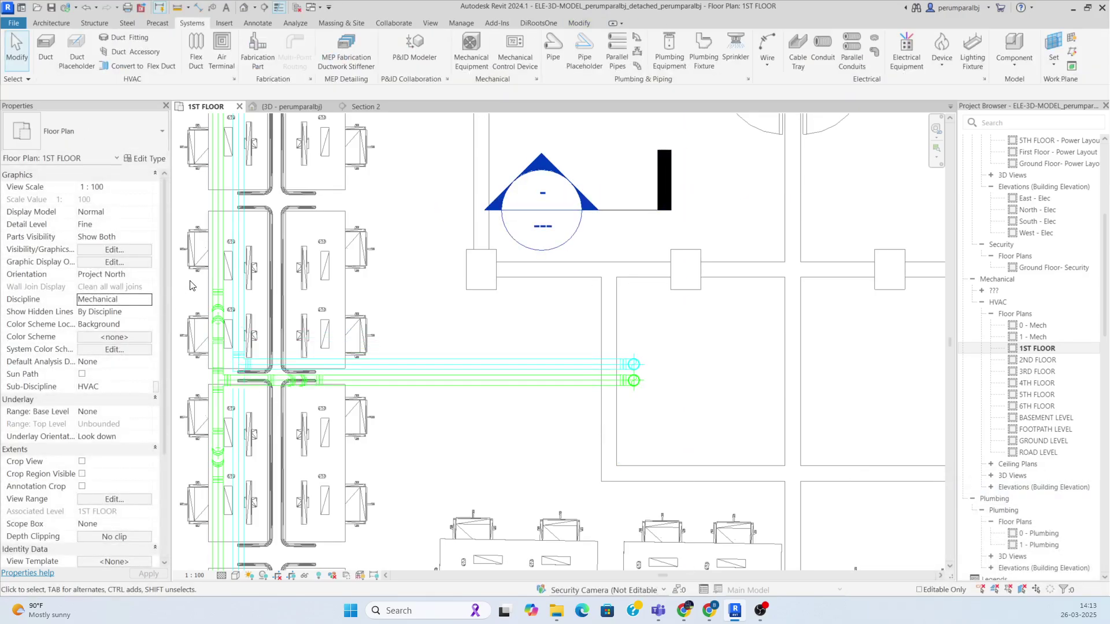
{"action": "left_click_drag", "start_coordinate": [190, 281], "coordinate": [684, 423]}
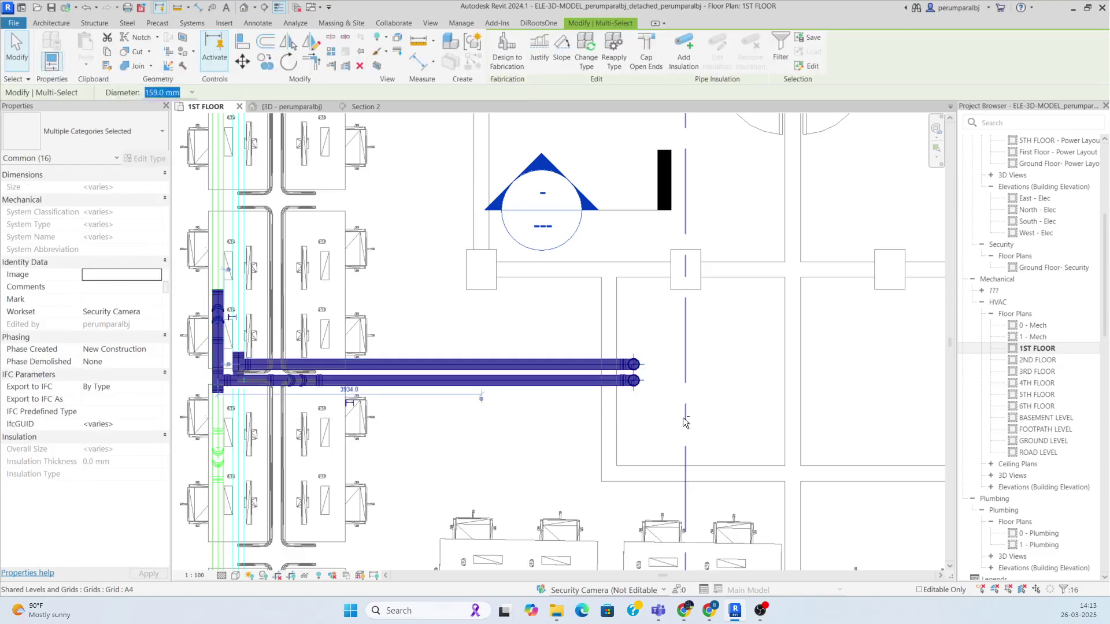
{"action": "key", "text": "Up"}
{"action": "key", "text": "Up"}
{"action": "key", "text": "Up"}
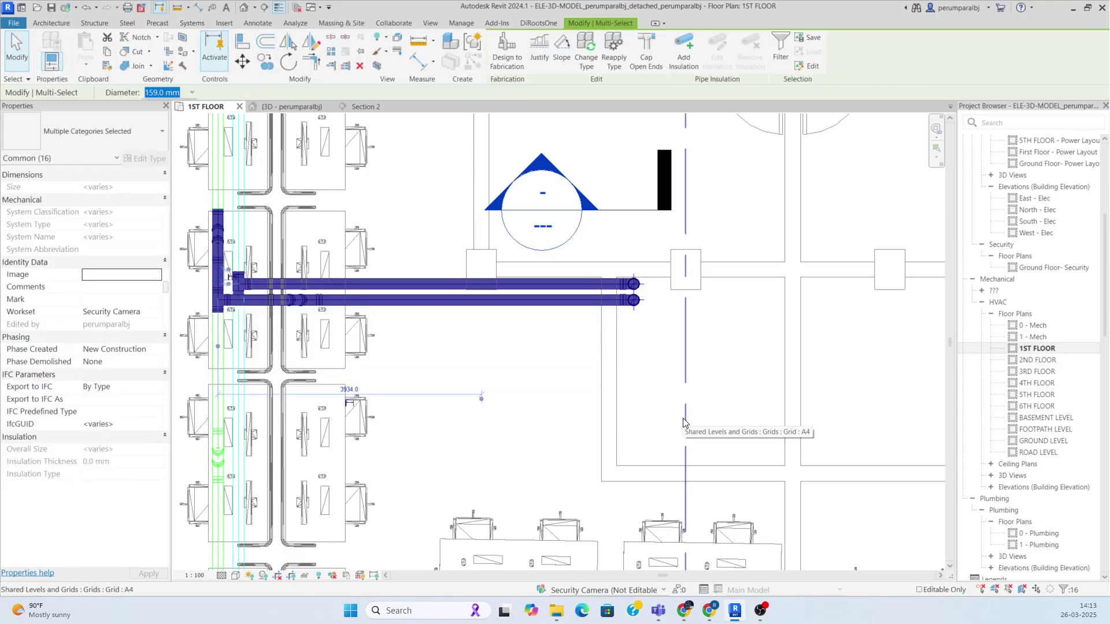
{"action": "key", "text": "Escape"}
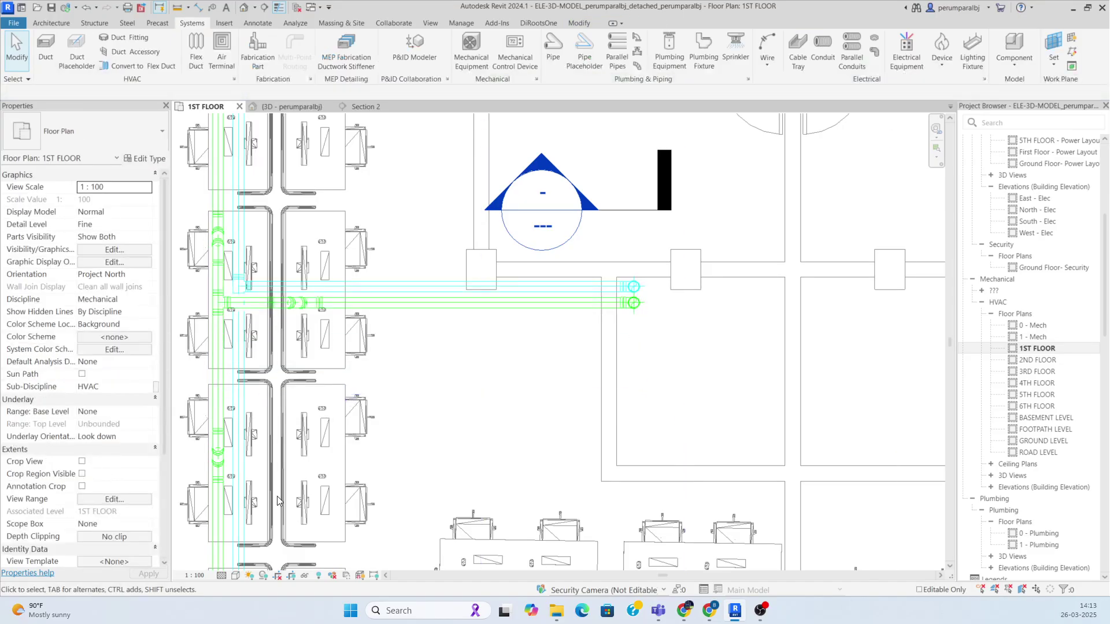
Nudge the offset fittings on the green Fire Protection Wet main below the tee upward in plan, closer to the branch
{"action": "left_click_drag", "start_coordinate": [250, 514], "coordinate": [255, 520]}
{"action": "key", "text": "Up"}
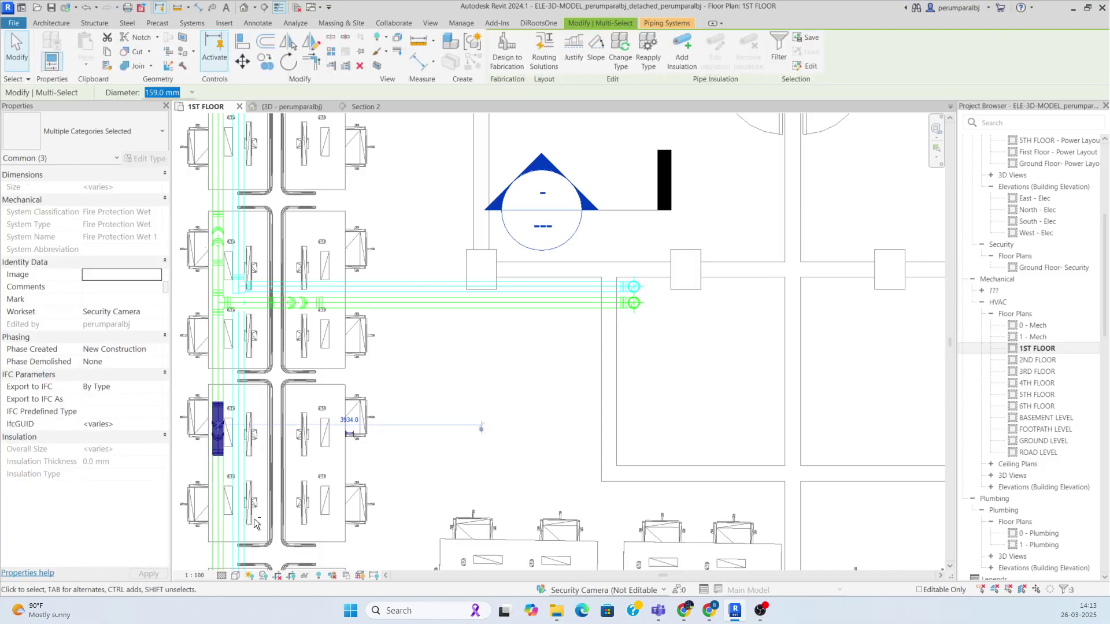
{"action": "left_click", "coordinate": [430, 547]}
Draw a horizontal 159 mm Domestic Hot Water branch about 7.4 m long from the red main to below the green riser in plan
{"action": "scroll", "coordinate": [374, 367], "scroll_direction": "down", "scroll_amount": 3}
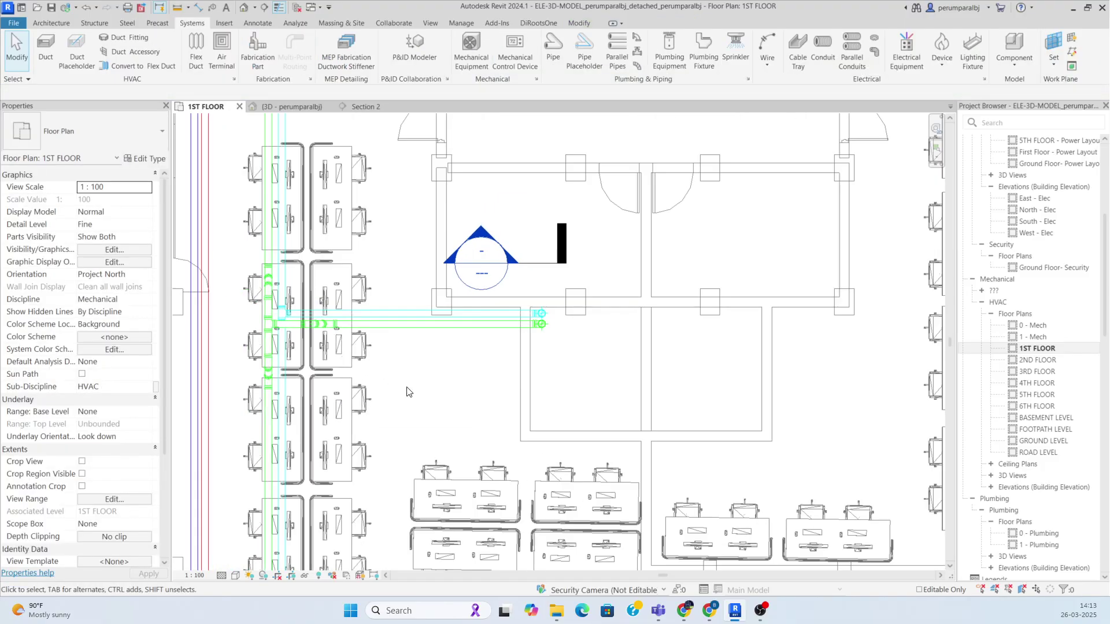
{"action": "middle_click_drag", "start_coordinate": [421, 399], "coordinate": [550, 400]}
{"action": "scroll", "coordinate": [333, 368], "scroll_direction": "up", "scroll_amount": 4}
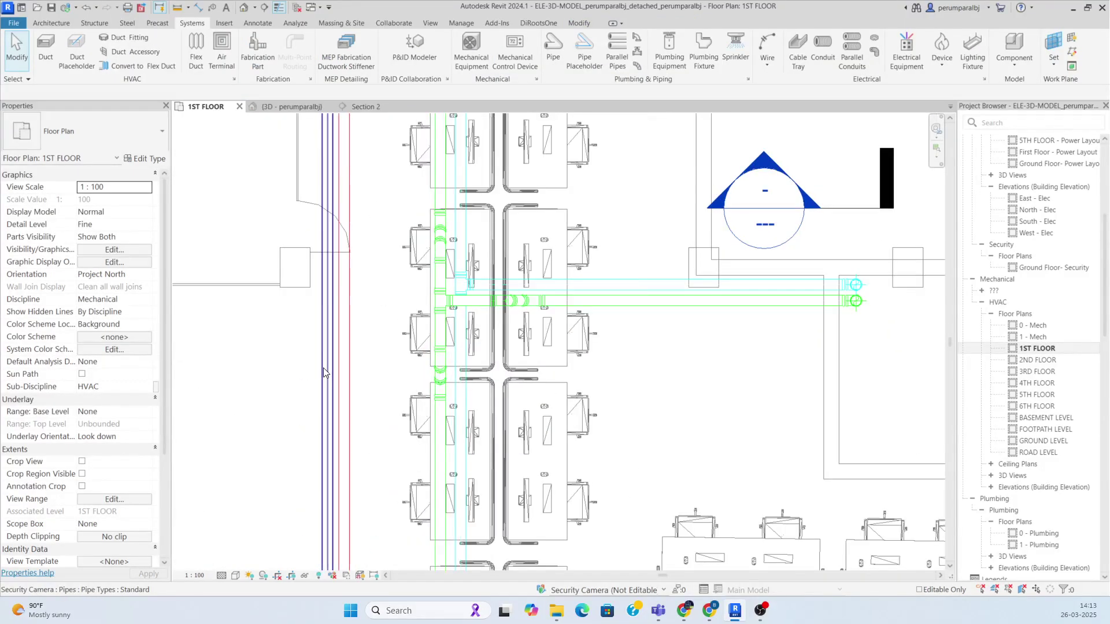
{"action": "left_click", "coordinate": [344, 364]}
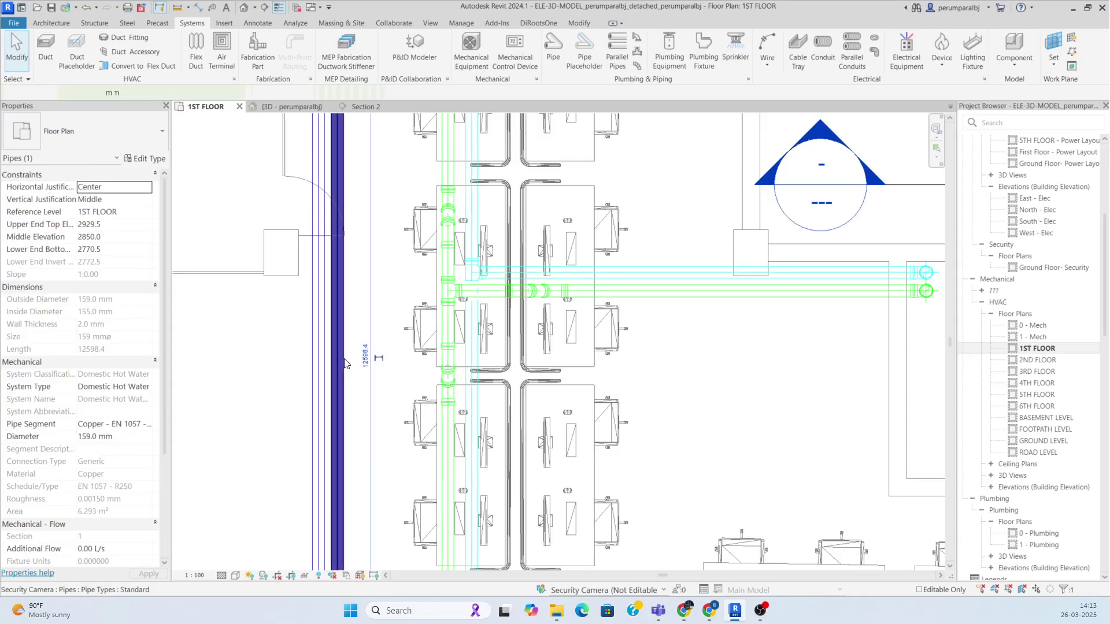
{"action": "key", "text": "c"}
{"action": "key", "text": "s"}
{"action": "scroll", "coordinate": [335, 343], "scroll_direction": "up", "scroll_amount": 2}
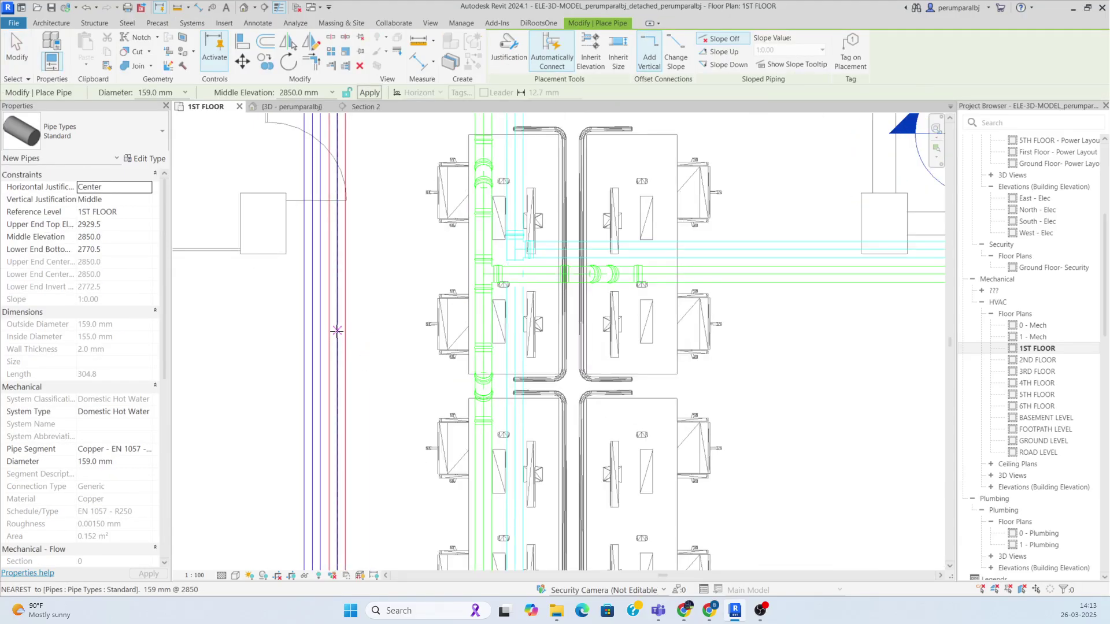
{"action": "left_click", "coordinate": [337, 331]}
{"action": "scroll", "coordinate": [551, 348], "scroll_direction": "down", "scroll_amount": 2}
{"action": "middle_click_drag", "start_coordinate": [724, 337], "coordinate": [512, 337]}
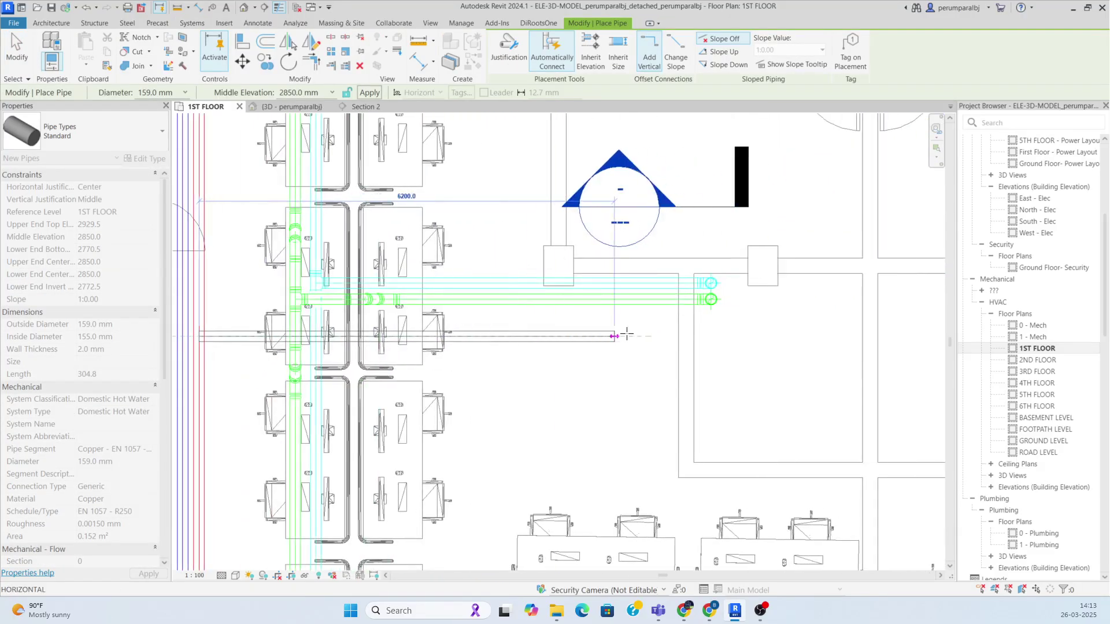
{"action": "left_click", "coordinate": [707, 334]}
{"action": "key", "text": "Escape"}
{"action": "key", "text": "Escape"}
Nudge the new Domestic Hot Water branch upward in plan, closer to the green branch
{"action": "left_click", "coordinate": [555, 341]}
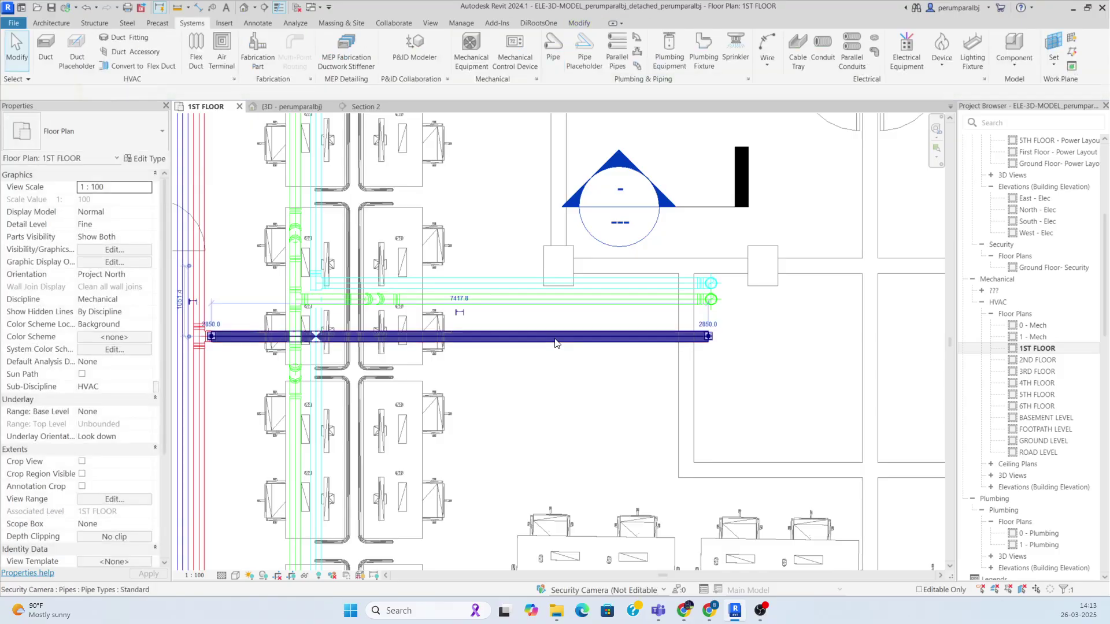
{"action": "key", "text": "Up"}
{"action": "key", "text": "Up"}
{"action": "key", "text": "Up"}
{"action": "key", "text": "Up"}
{"action": "key", "text": "Up"}
{"action": "key", "text": "Up"}
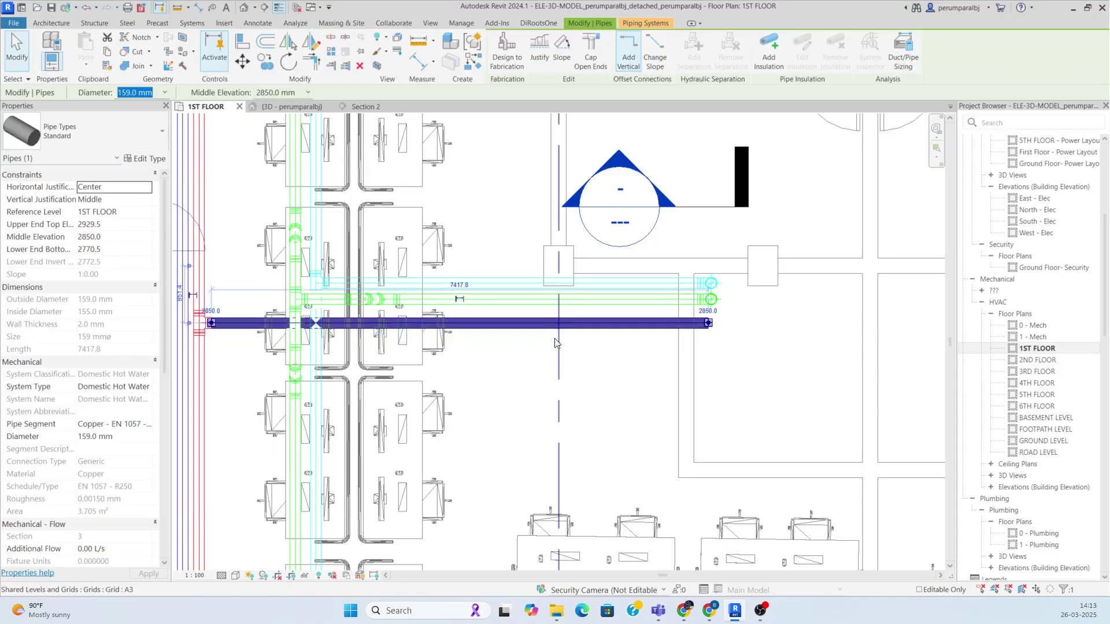
{"action": "key", "text": "Escape"}
Draw a horizontal 159 mm Domestic Cold Water branch about 7.9 m long from the blue main, parallel below the red branch and aligned with the risers
{"action": "middle_click_drag", "start_coordinate": [555, 342], "coordinate": [642, 327]}
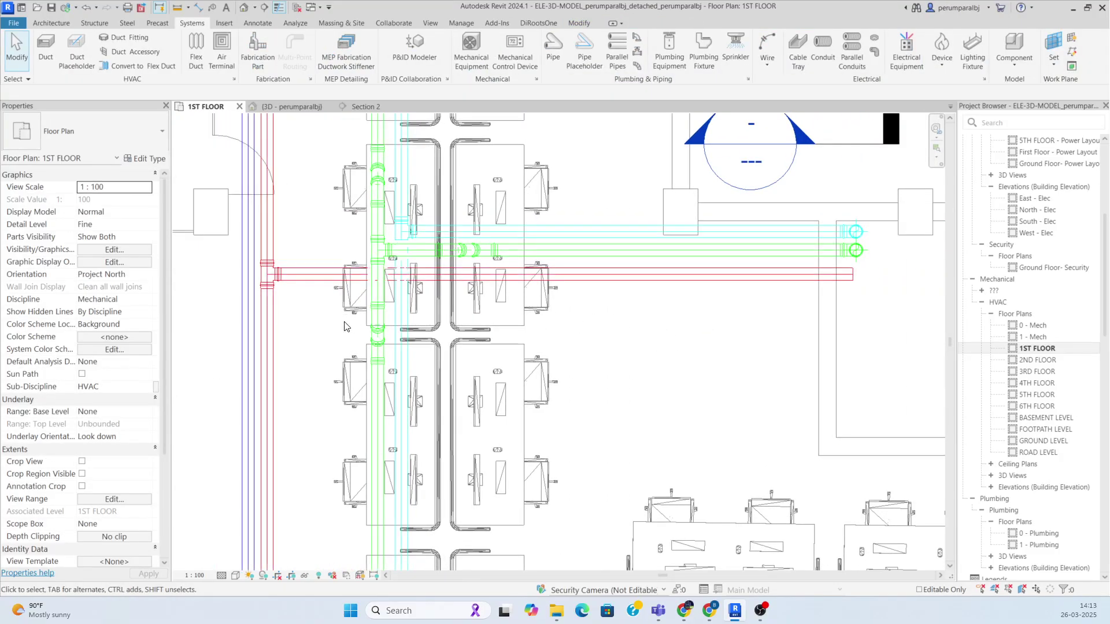
{"action": "left_click", "coordinate": [247, 334]}
{"action": "key", "text": "c"}
{"action": "key", "text": "s"}
{"action": "scroll", "coordinate": [247, 334], "scroll_direction": "up", "scroll_amount": 2}
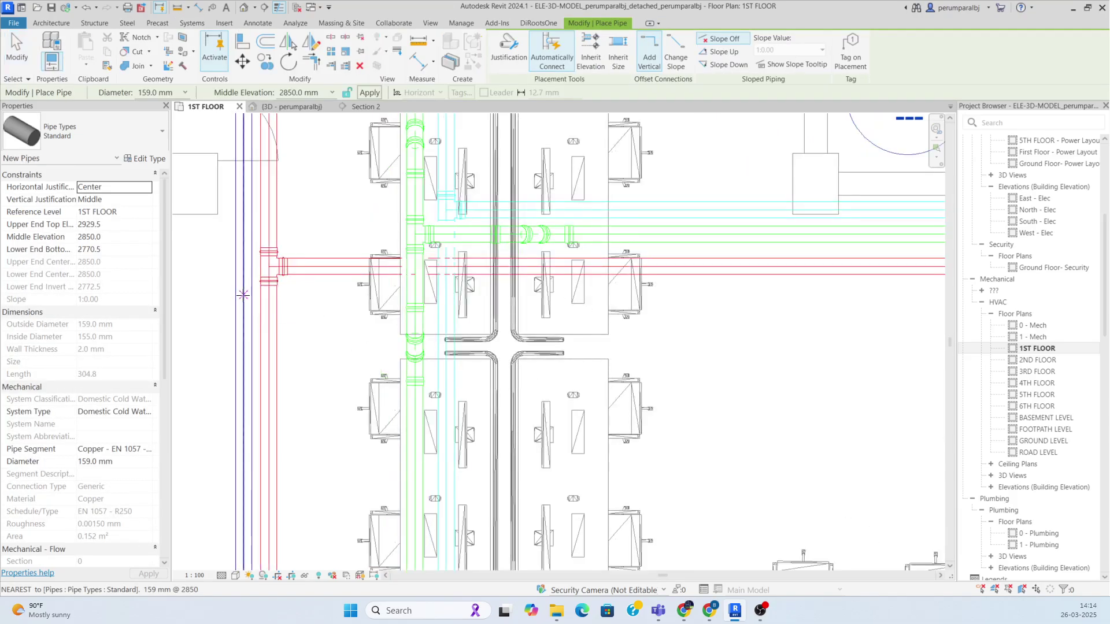
{"action": "scroll", "coordinate": [379, 298], "scroll_direction": "down", "scroll_amount": 2}
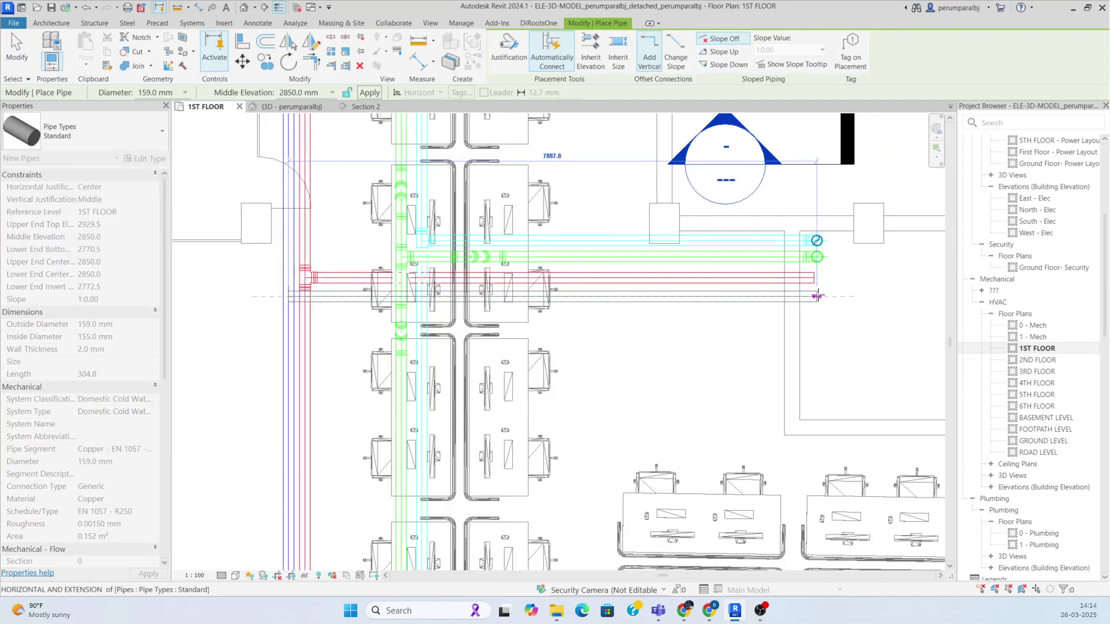
{"action": "left_click", "coordinate": [815, 297]}
{"action": "key", "text": "Escape"}
{"action": "key", "text": "Escape"}
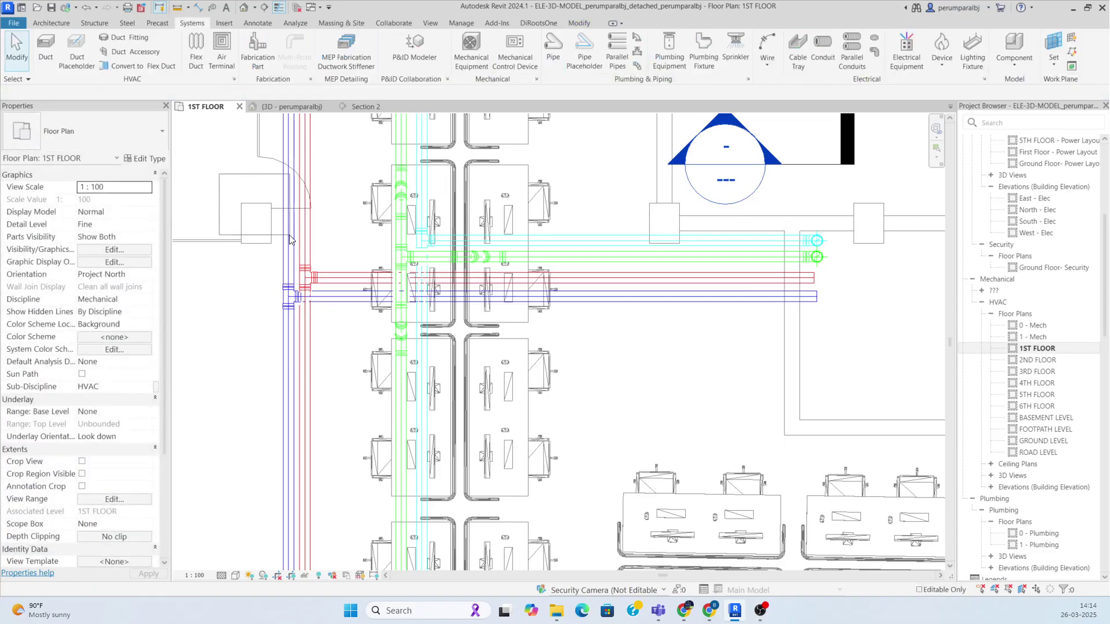
Isolate the four branch pipes and their fittings in a 3D section box and view the cropped model from the front
{"action": "left_click_drag", "start_coordinate": [939, 370], "coordinate": [425, 203]}
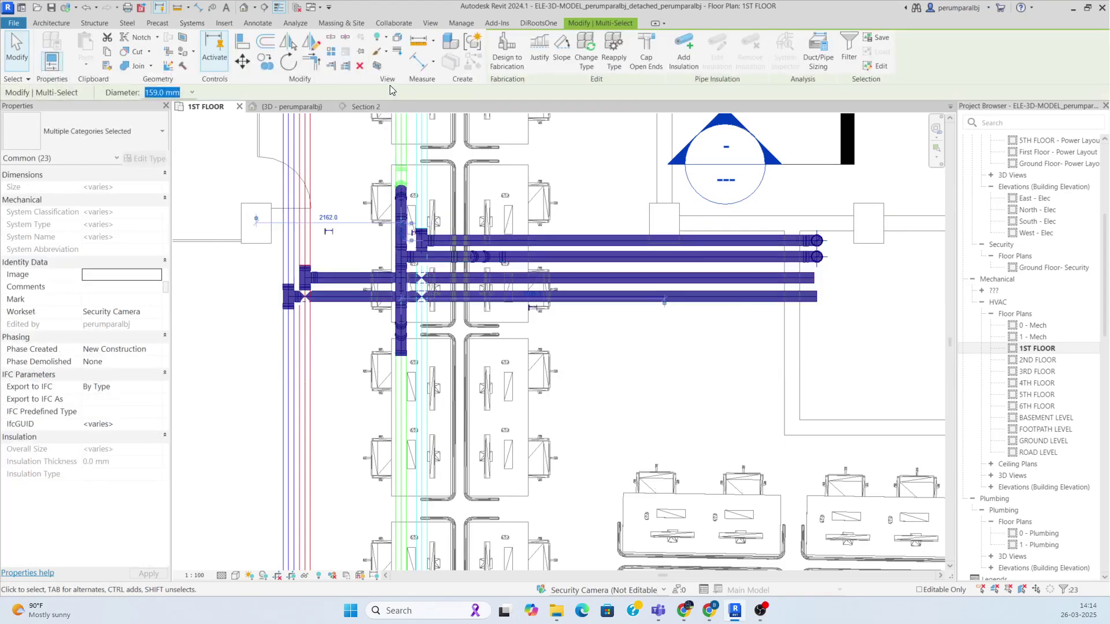
{"action": "left_click", "coordinate": [380, 69]}
{"action": "scroll", "coordinate": [535, 367], "scroll_direction": "up", "scroll_amount": 3}
{"action": "middle_click_drag", "start_coordinate": [536, 367], "coordinate": [776, 259], "text": "shift"}
{"action": "scroll", "coordinate": [581, 413], "scroll_direction": "up", "scroll_amount": 4}
{"action": "left_click", "coordinate": [538, 417]}
{"action": "scroll", "coordinate": [485, 405], "scroll_direction": "up", "scroll_amount": 2}
{"action": "middle_click_drag", "start_coordinate": [453, 394], "coordinate": [347, 412], "text": "shift"}
{"action": "scroll", "coordinate": [474, 435], "scroll_direction": "down", "scroll_amount": 2}
{"action": "scroll", "coordinate": [474, 439], "scroll_direction": "down", "scroll_amount": 3}
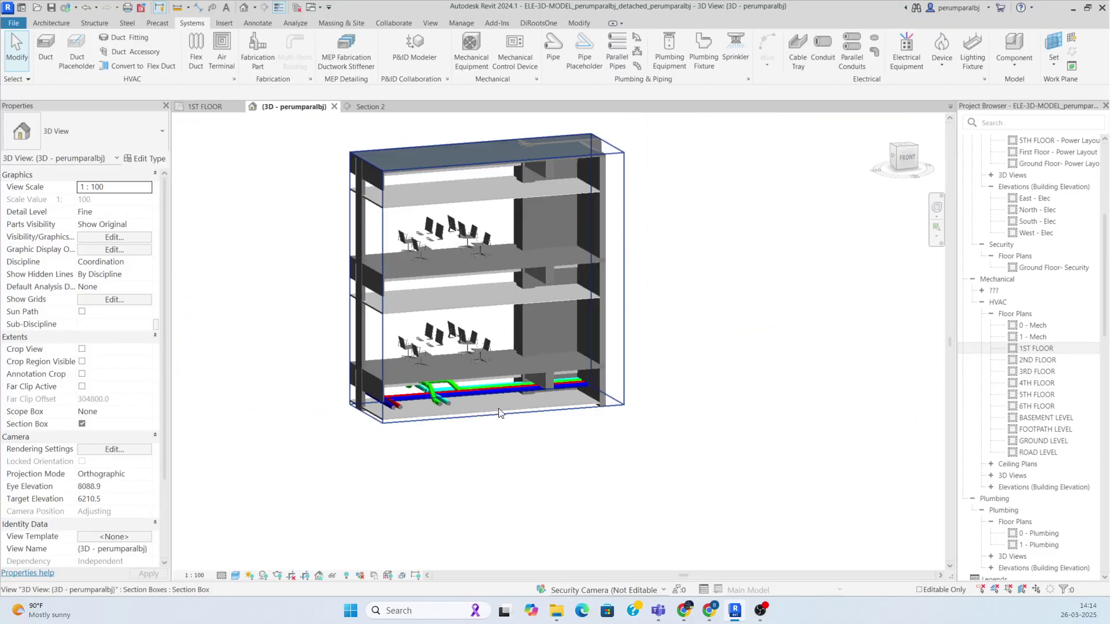
Lower the top of the section box to just above the first-floor pipes
{"action": "left_click", "coordinate": [474, 166]}
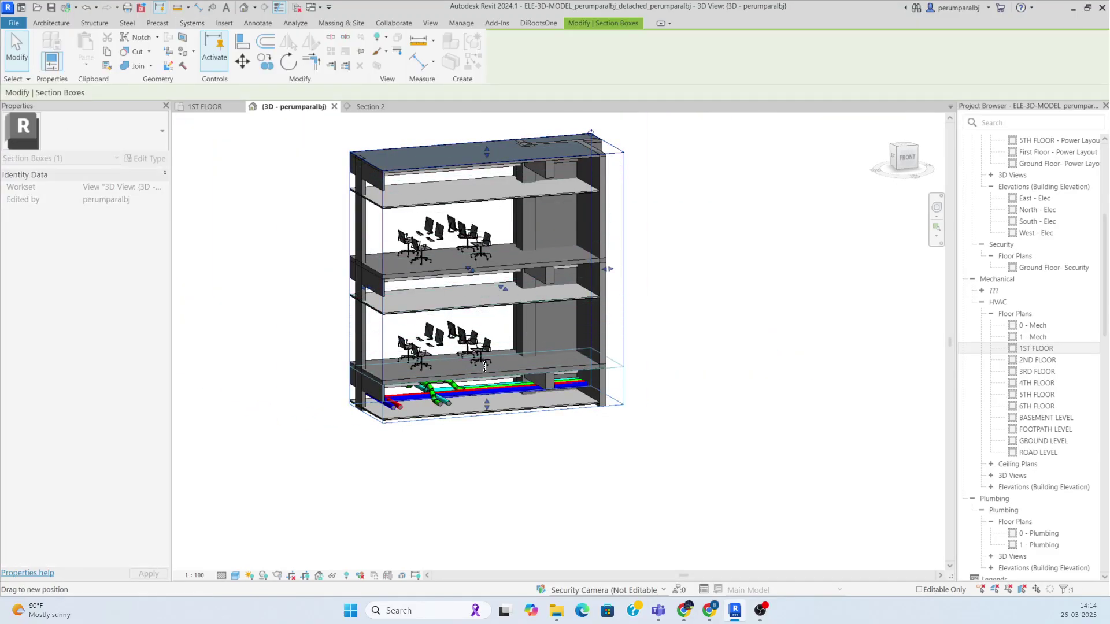
{"action": "left_click_drag", "start_coordinate": [487, 371], "coordinate": [487, 372]}
{"action": "middle_click_drag", "start_coordinate": [514, 347], "coordinate": [622, 465], "text": "shift"}
{"action": "scroll", "coordinate": [528, 426], "scroll_direction": "up", "scroll_amount": 3}
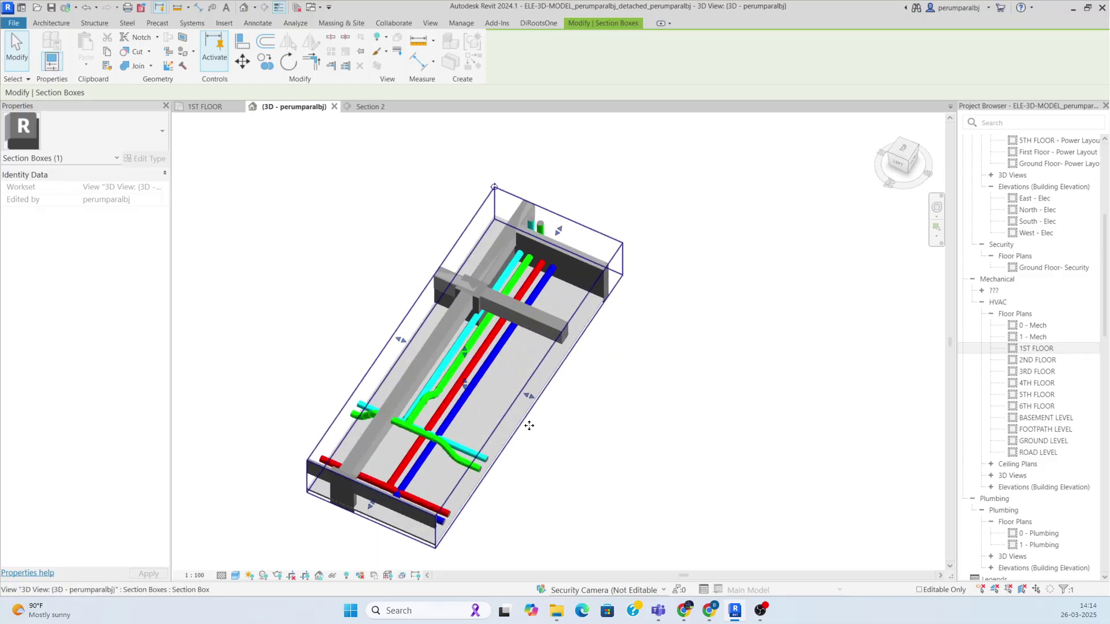
Examine where the red and blue branches cross the green and cyan pipes in the 3D view
{"action": "middle_click_drag", "start_coordinate": [531, 395], "coordinate": [778, 497], "text": "shift"}
{"action": "scroll", "coordinate": [581, 379], "scroll_direction": "up", "scroll_amount": 4}
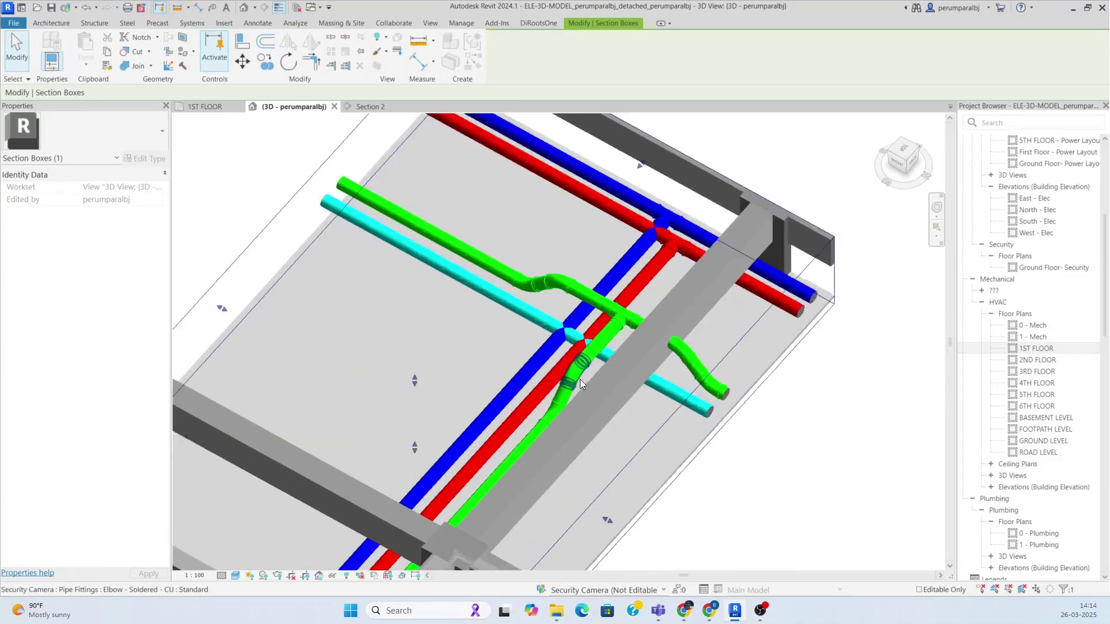
{"action": "middle_click_drag", "start_coordinate": [573, 371], "coordinate": [640, 404], "text": "shift"}
{"action": "middle_click_drag", "start_coordinate": [518, 427], "coordinate": [665, 441]}
{"action": "scroll", "coordinate": [562, 438], "scroll_direction": "down", "scroll_amount": 2}
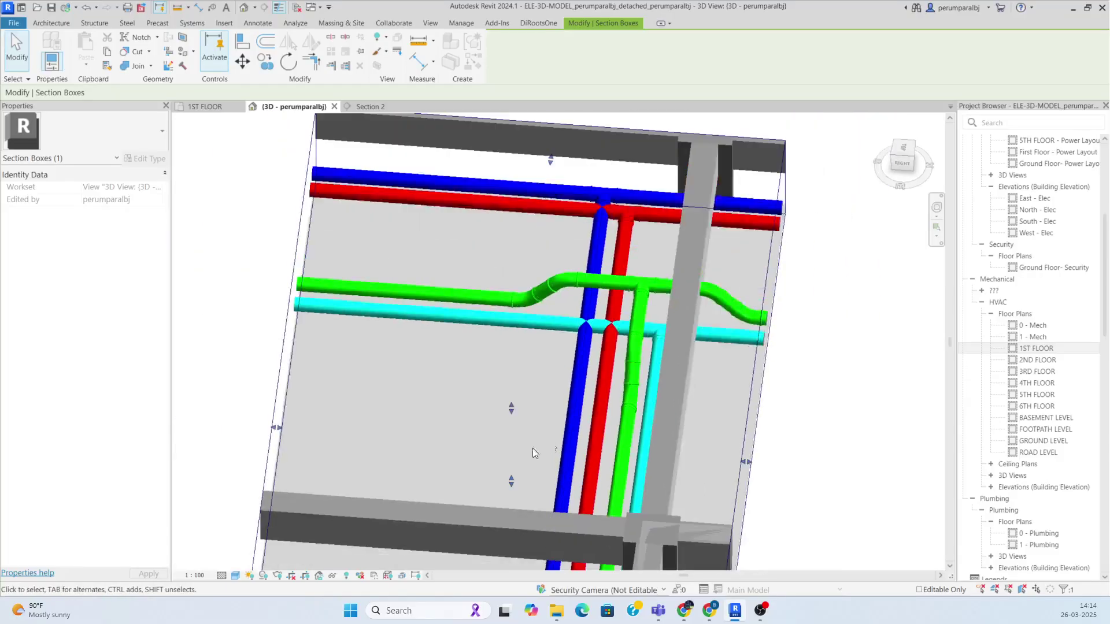
{"action": "middle_click_drag", "start_coordinate": [532, 453], "coordinate": [618, 446], "text": "shift"}
{"action": "scroll", "coordinate": [449, 462], "scroll_direction": "up", "scroll_amount": 2}
{"action": "middle_click_drag", "start_coordinate": [449, 461], "coordinate": [476, 485], "text": "shift"}
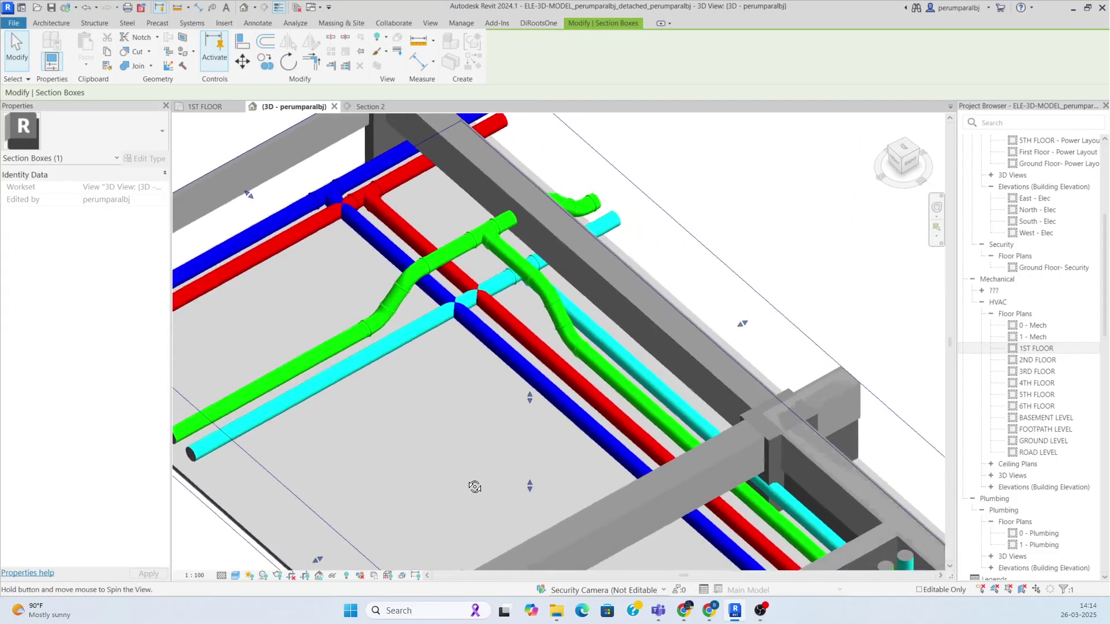
{"action": "middle_click_drag", "start_coordinate": [449, 440], "coordinate": [587, 511]}
{"action": "left_click", "coordinate": [477, 358]}
{"action": "scroll", "coordinate": [451, 312], "scroll_direction": "up", "scroll_amount": 2}
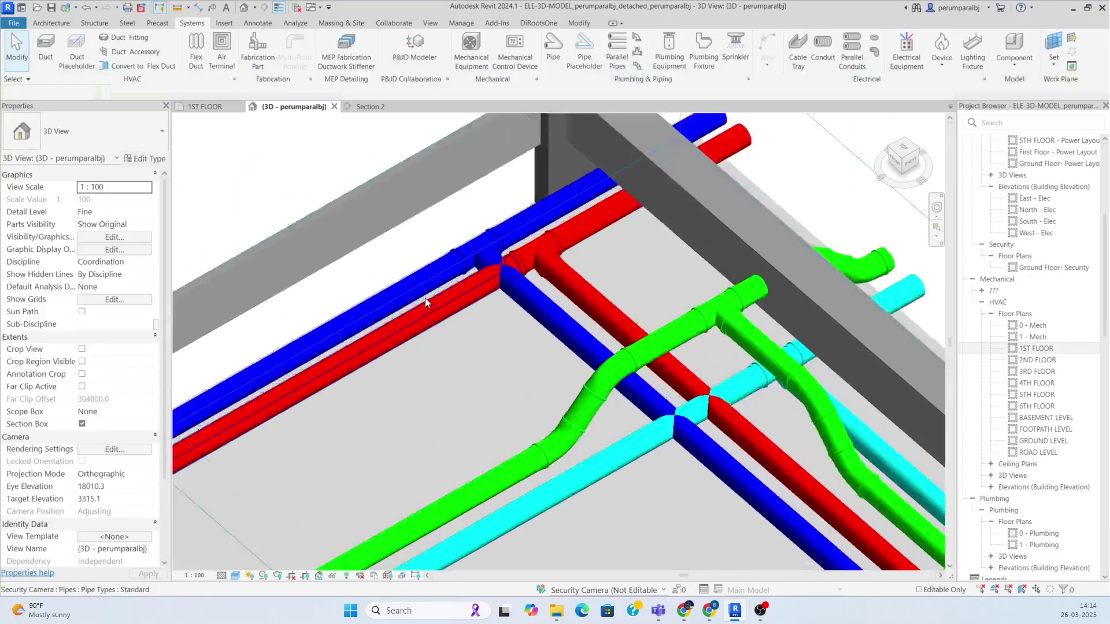
{"action": "middle_click_drag", "start_coordinate": [448, 349], "coordinate": [471, 382]}
{"action": "scroll", "coordinate": [462, 369], "scroll_direction": "down", "scroll_amount": 2}
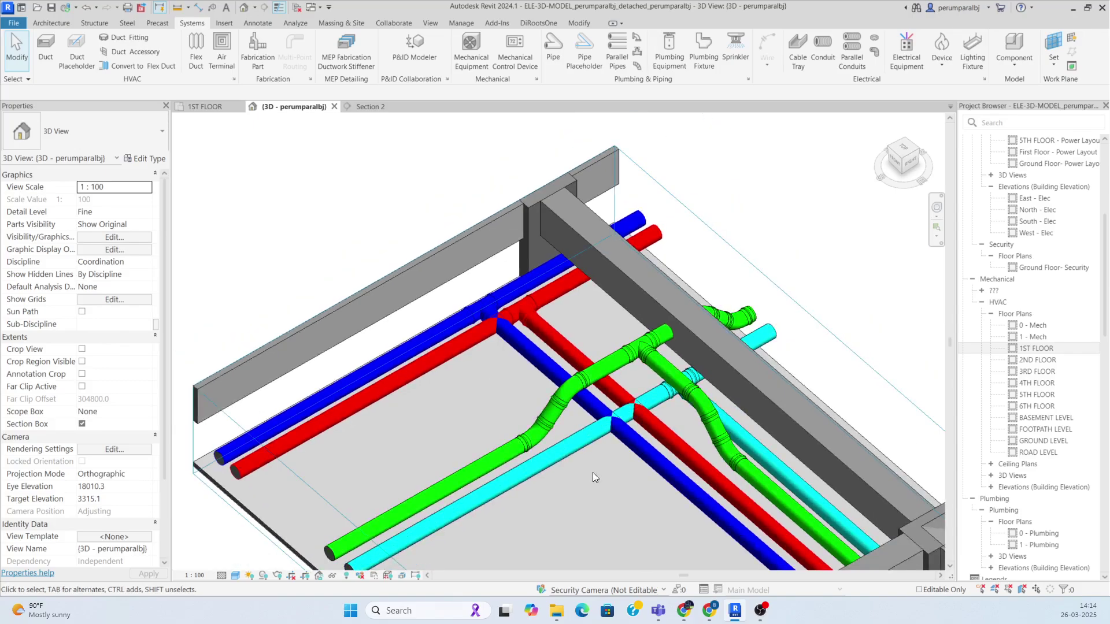
Split the red and blue branch pipes just past their crossing with the cyan pipe, on the riser side
{"action": "key", "text": "l"}
{"action": "scroll", "coordinate": [642, 433], "scroll_direction": "up", "scroll_amount": 3}
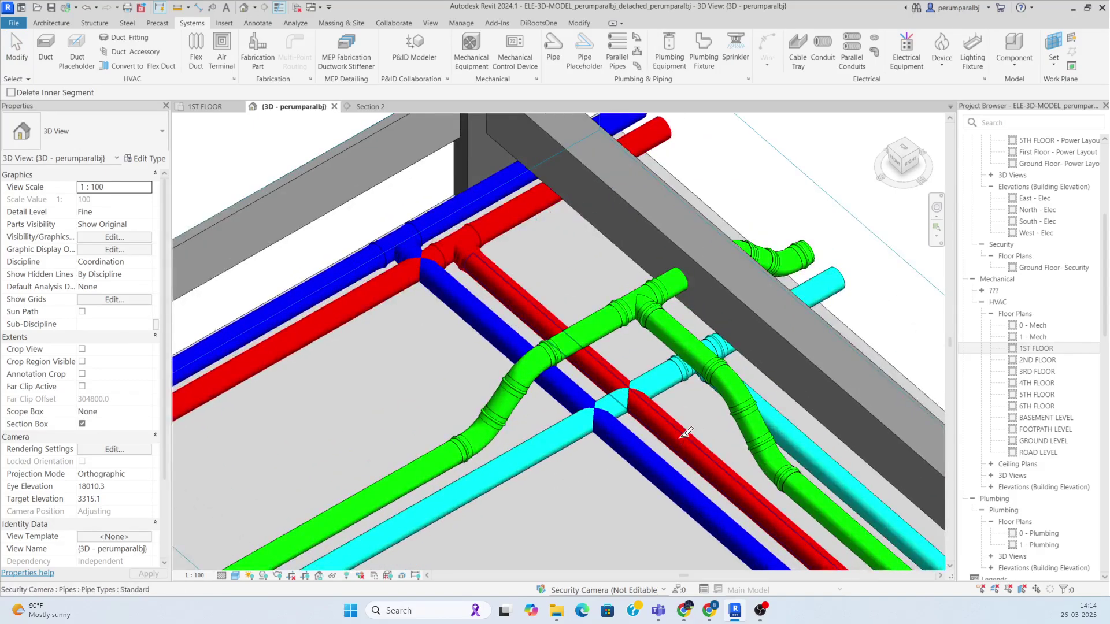
{"action": "key", "text": "Escape"}
{"action": "scroll", "coordinate": [659, 458], "scroll_direction": "up", "scroll_amount": 3}
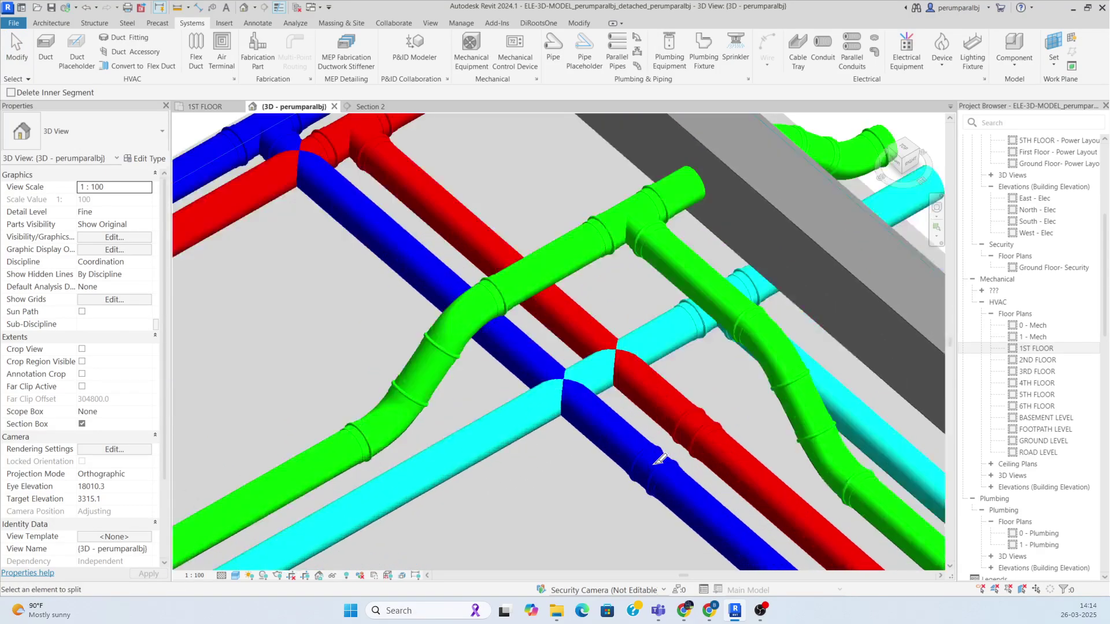
Delete the couplings at the new splits in the blue and red branch pipes
{"action": "left_click", "coordinate": [664, 475]}
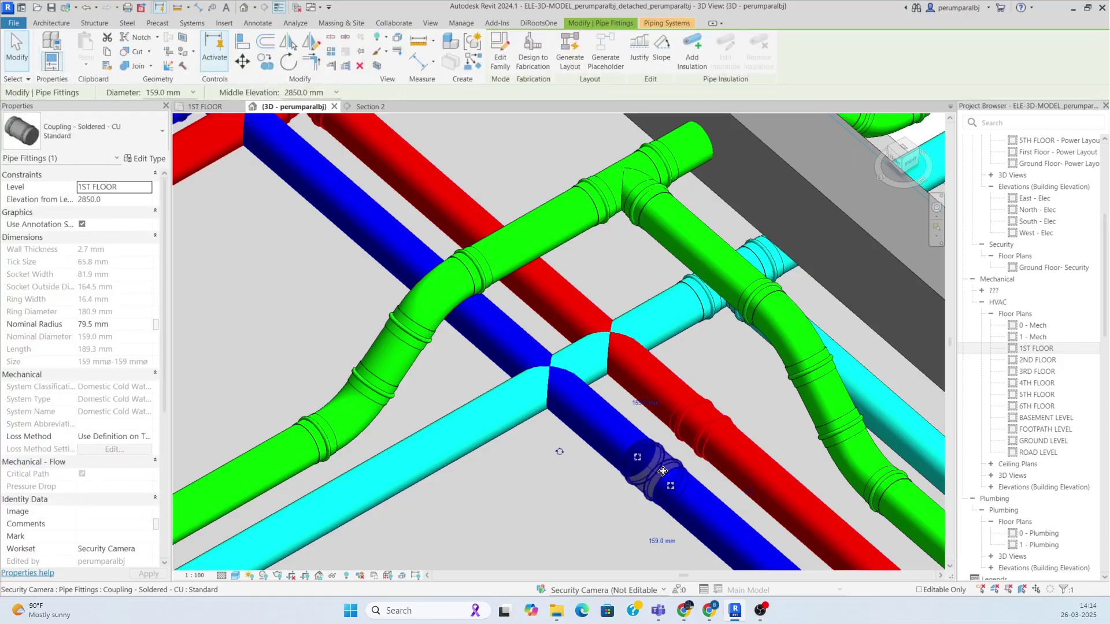
{"action": "key", "text": "Delete"}
{"action": "left_click", "coordinate": [697, 452]}
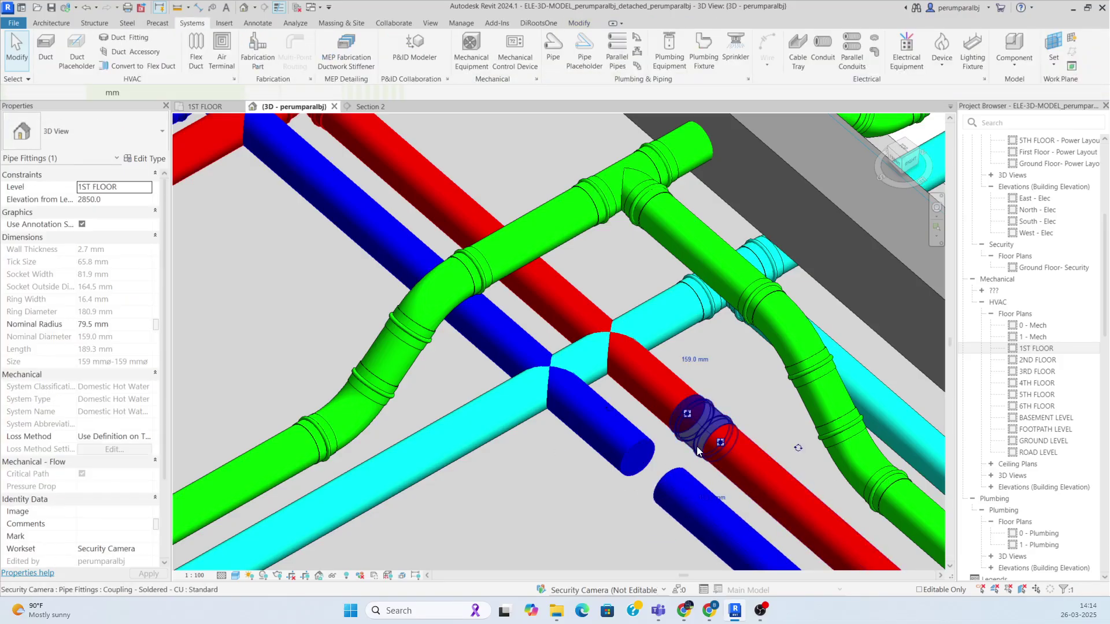
{"action": "key", "text": "Delete"}
Split the blue main pipe on both sides of its branch tee
{"action": "scroll", "coordinate": [602, 419], "scroll_direction": "down", "scroll_amount": 5}
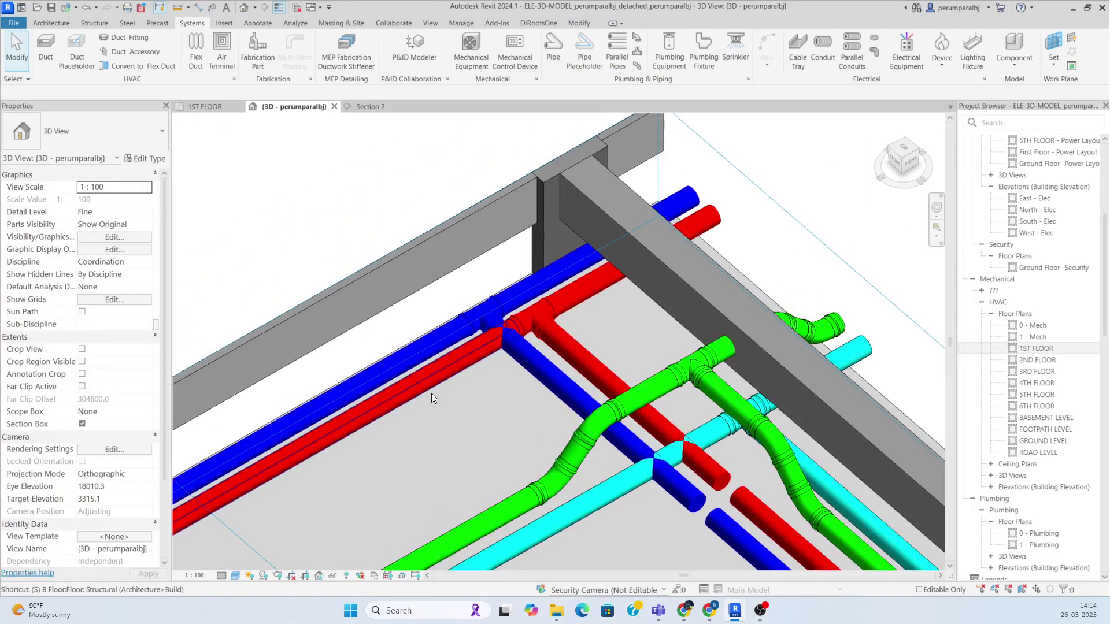
{"action": "key", "text": "s"}
{"action": "key", "text": "l"}
{"action": "scroll", "coordinate": [404, 379], "scroll_direction": "up", "scroll_amount": 2}
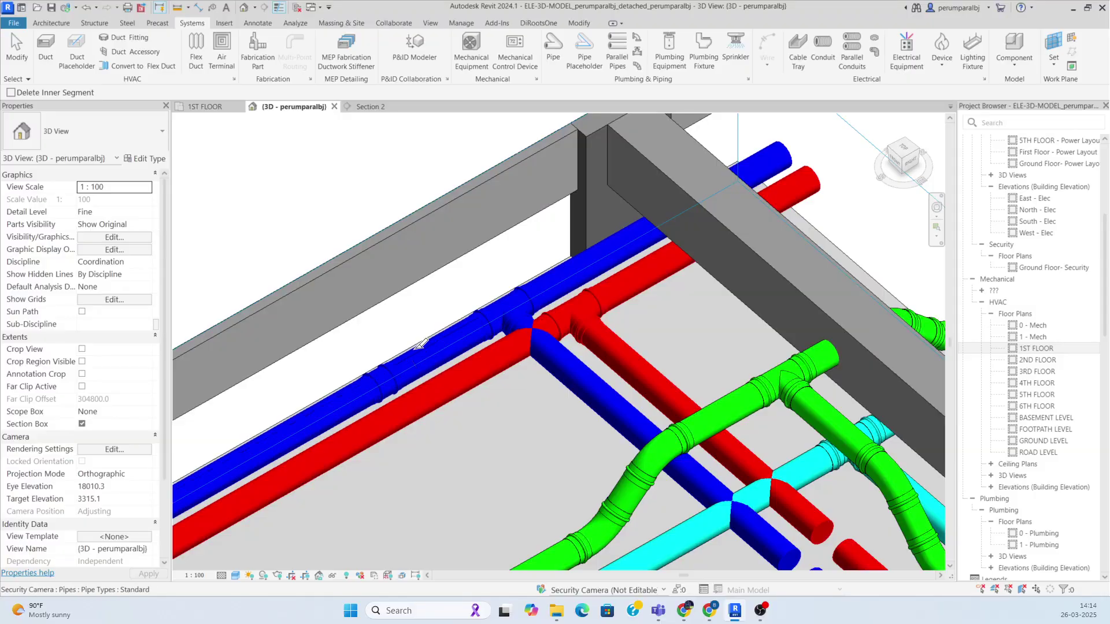
{"action": "left_click", "coordinate": [600, 253]}
{"action": "scroll", "coordinate": [602, 250], "scroll_direction": "up", "scroll_amount": 2}
{"action": "key", "text": "Escape"}
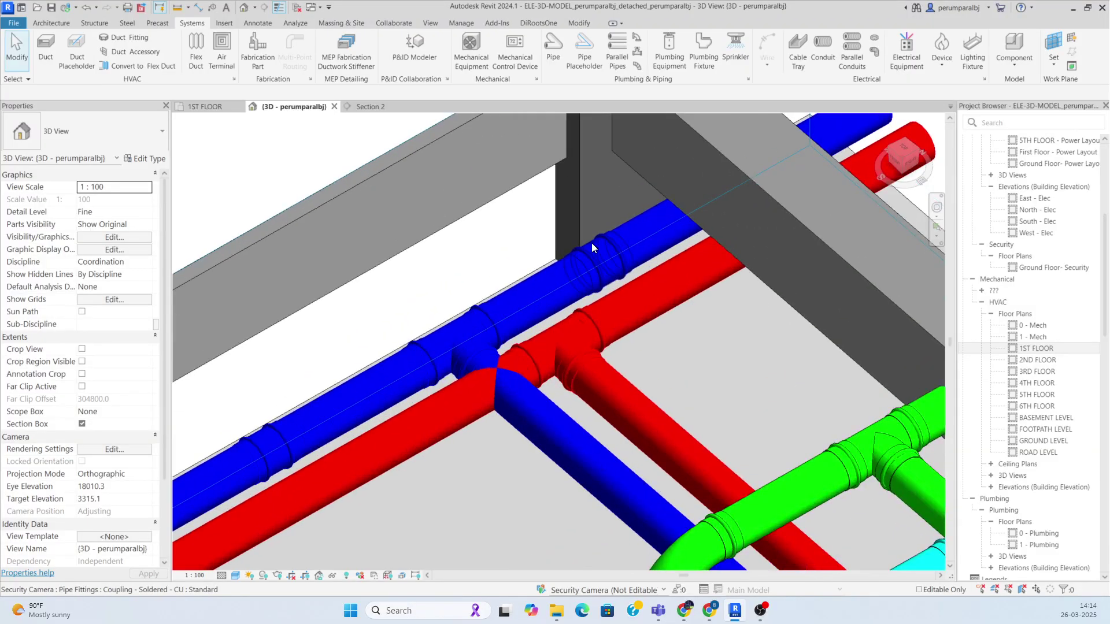
Delete the two split couplings on the blue main to detach the section containing the branch tee
{"action": "left_click", "coordinate": [591, 244]}
{"action": "key", "text": "Delete"}
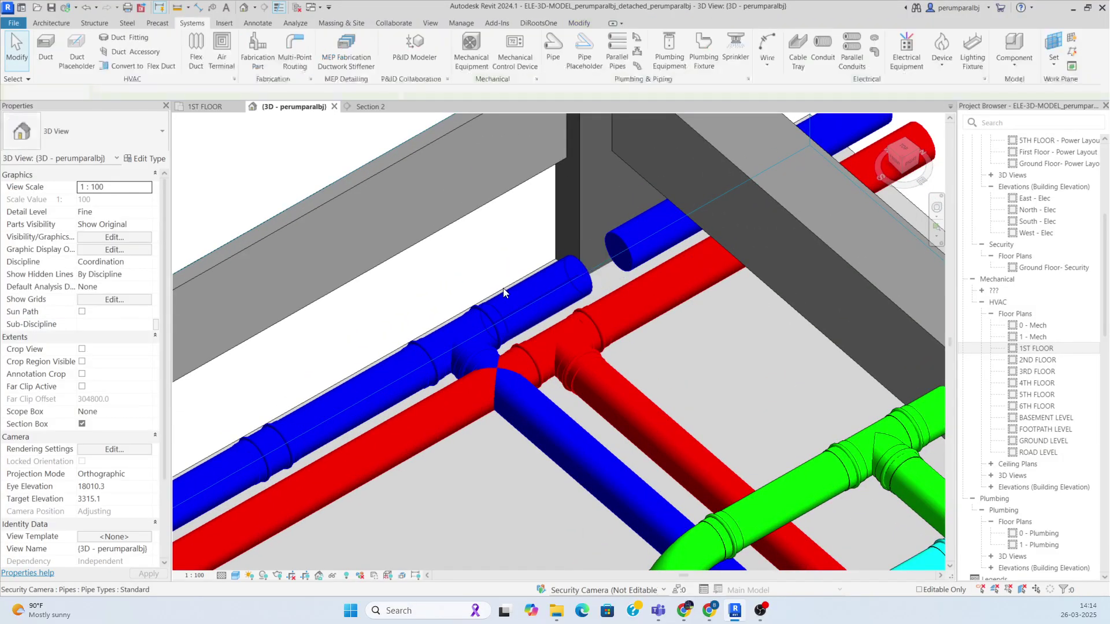
{"action": "left_click", "coordinate": [266, 425]}
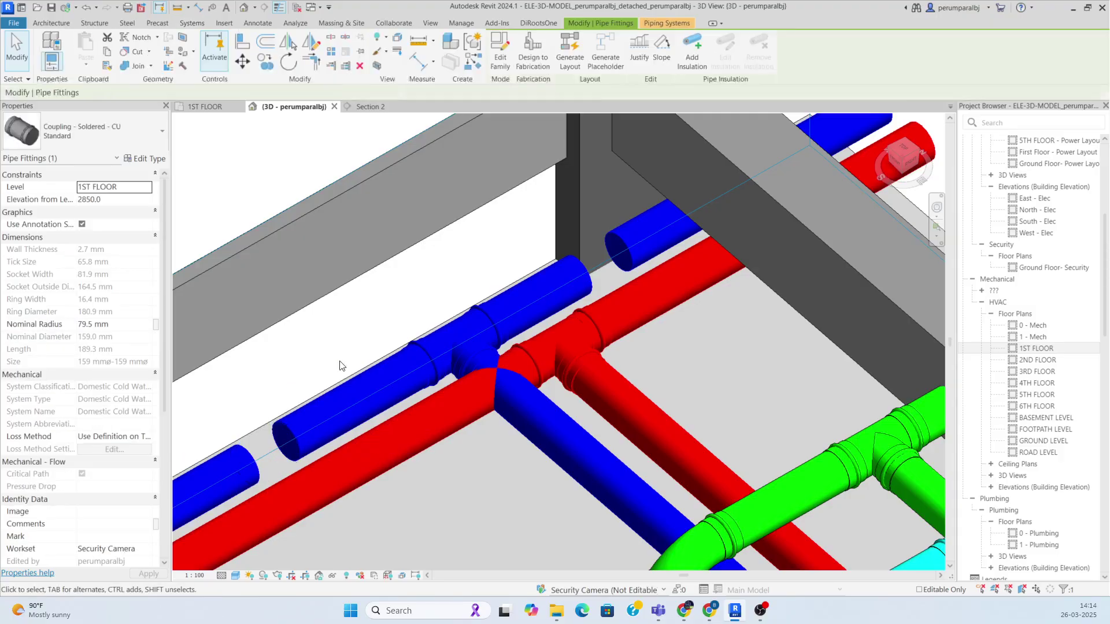
{"action": "key", "text": "Delete"}
Try middle elevations of 3000 mm and 3100 mm for the detached blue tee section and its branch
{"action": "scroll", "coordinate": [570, 447], "scroll_direction": "down", "scroll_amount": 3}
{"action": "middle_click_drag", "start_coordinate": [572, 443], "coordinate": [522, 254], "text": "shift"}
{"action": "scroll", "coordinate": [512, 252], "scroll_direction": "up", "scroll_amount": 2}
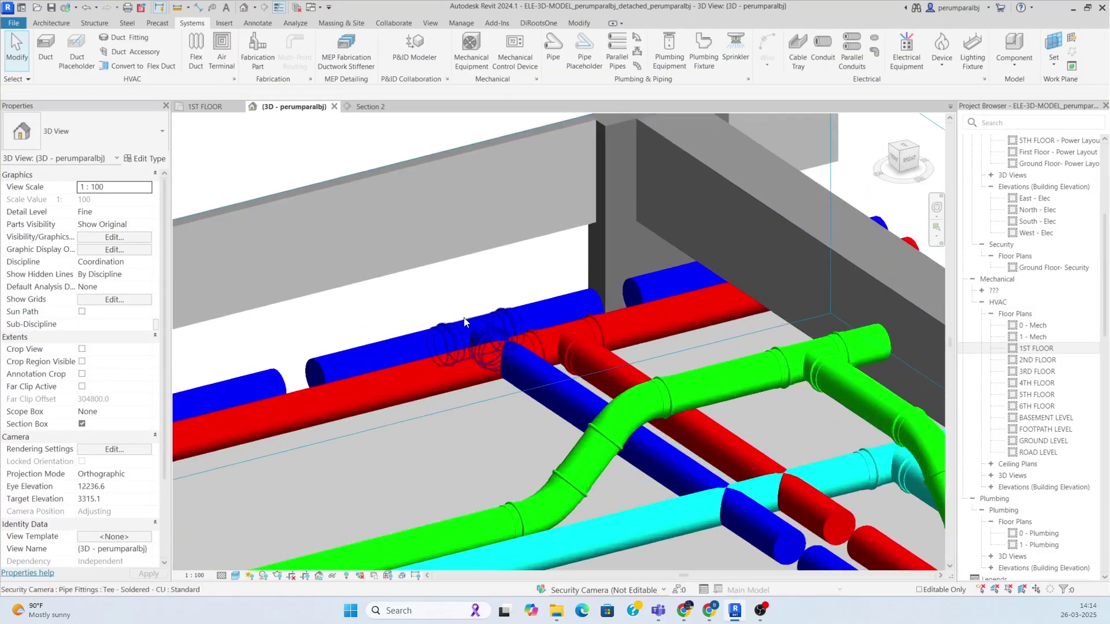
{"action": "left_click", "coordinate": [360, 352]}
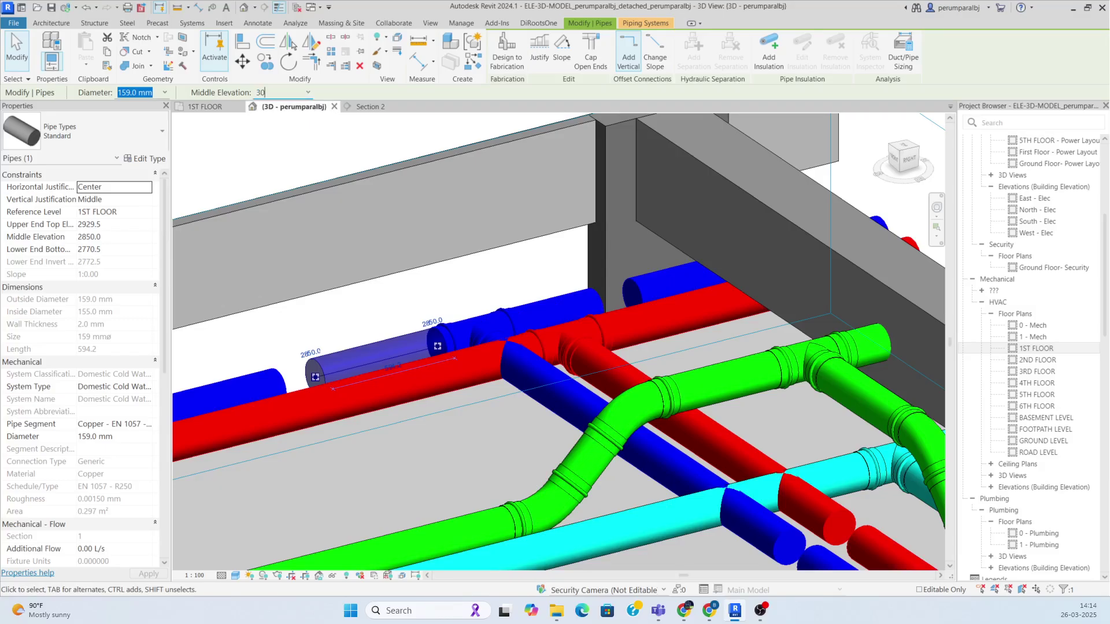
{"action": "type", "text": "3000"}
{"action": "key", "text": "Return"}
{"action": "middle_click_drag", "start_coordinate": [404, 428], "coordinate": [490, 357], "text": "shift"}
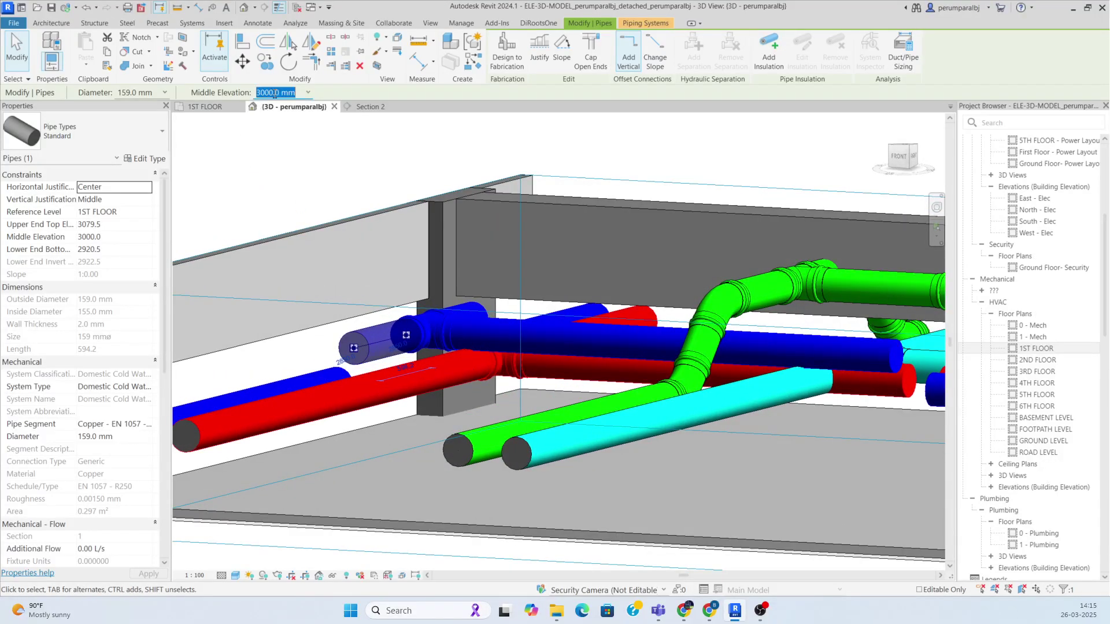
{"action": "type", "text": "3100"}
{"action": "key", "text": "Return"}
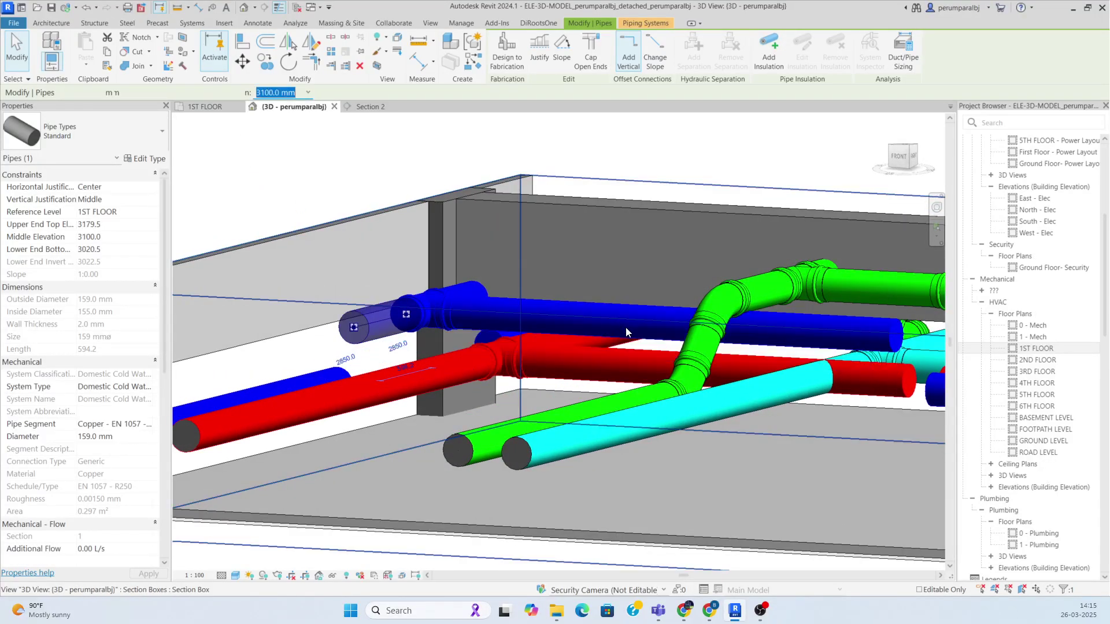
Check the clearance to the green pipe and set the blue tee section's middle elevation to 3050 mm
{"action": "middle_click_drag", "start_coordinate": [572, 285], "coordinate": [638, 343], "text": "shift"}
{"action": "scroll", "coordinate": [638, 343], "scroll_direction": "up", "scroll_amount": 8}
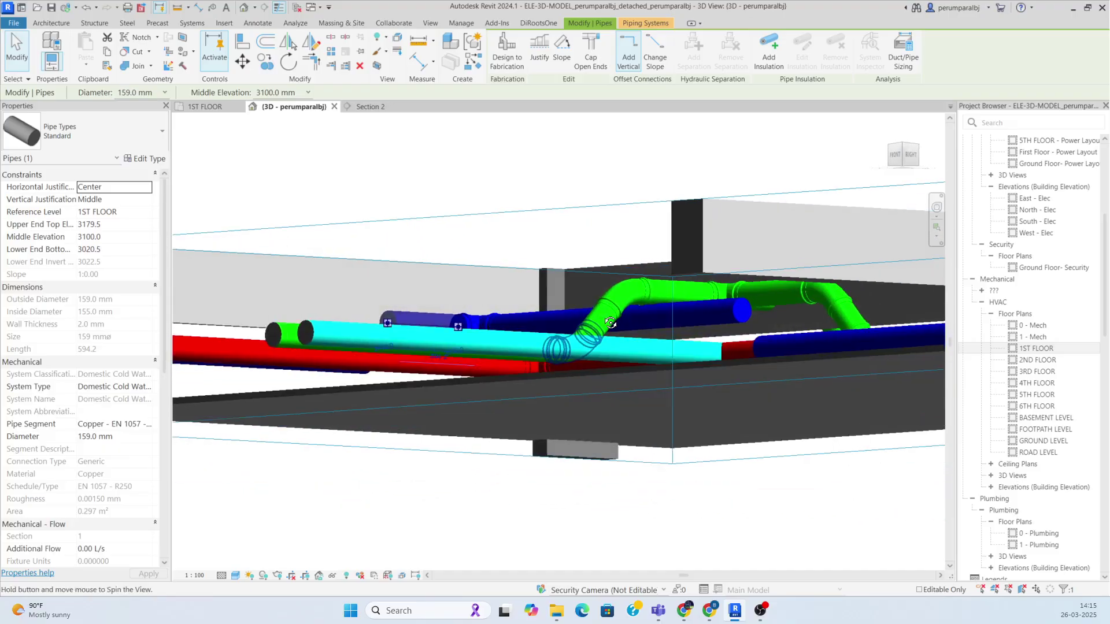
{"action": "scroll", "coordinate": [643, 291], "scroll_direction": "down", "scroll_amount": 5}
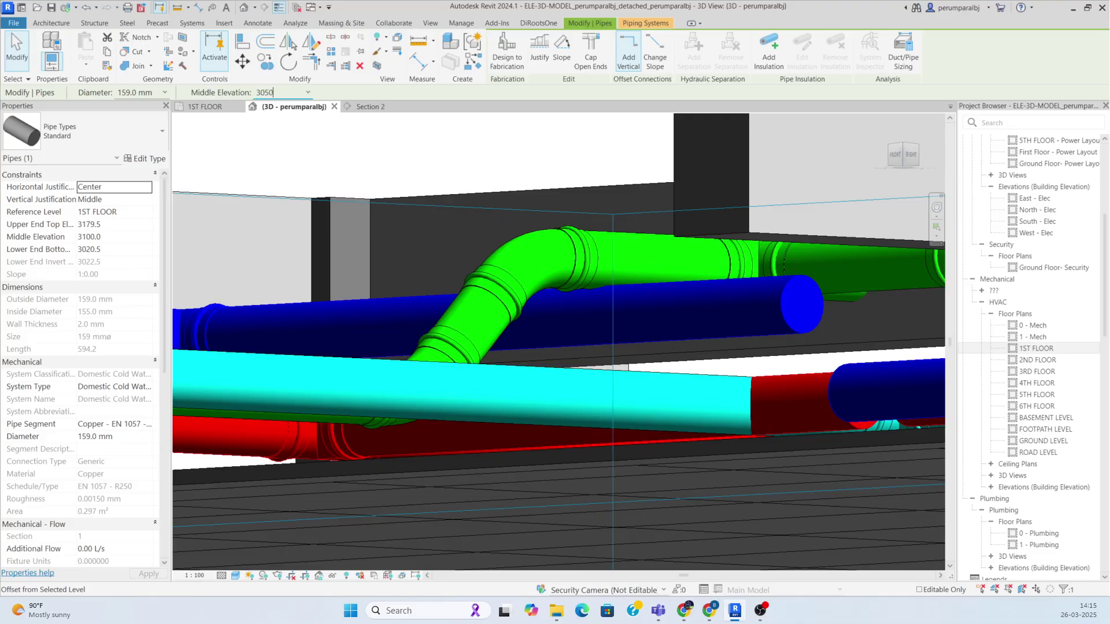
{"action": "key", "text": "Return"}
{"action": "middle_click_drag", "start_coordinate": [657, 397], "coordinate": [721, 494], "text": "shift"}
{"action": "scroll", "coordinate": [720, 494], "scroll_direction": "down", "scroll_amount": 3}
{"action": "middle_click_drag", "start_coordinate": [568, 485], "coordinate": [588, 525]}
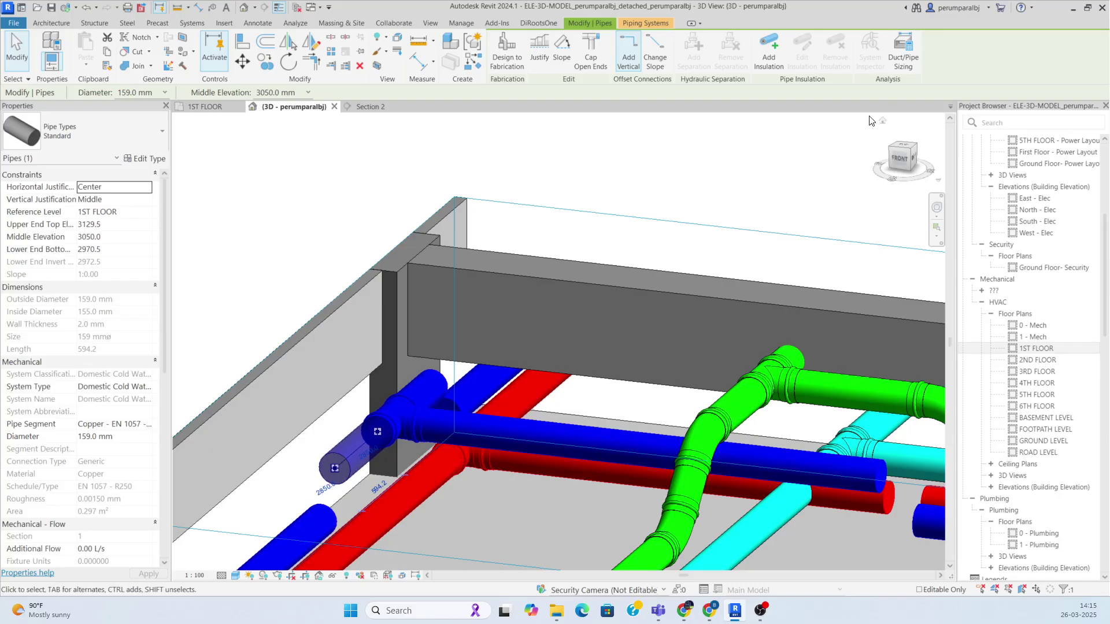
Try to join the raised blue tee section to the lower blue main near the beam in the top view
{"action": "left_click", "coordinate": [905, 150]}
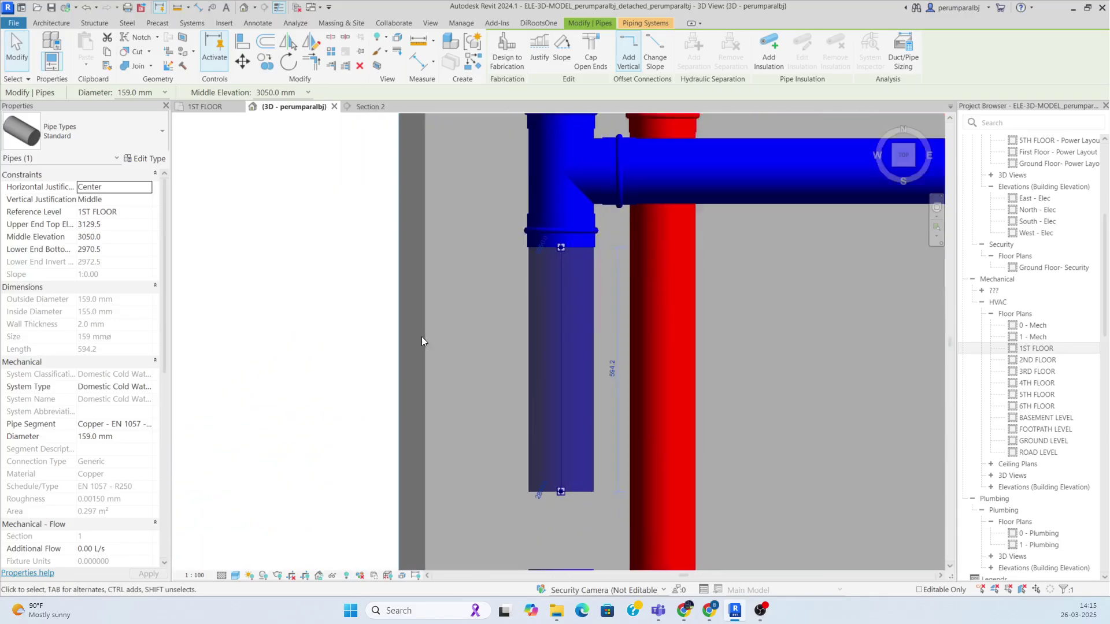
{"action": "scroll", "coordinate": [447, 321], "scroll_direction": "up", "scroll_amount": 2}
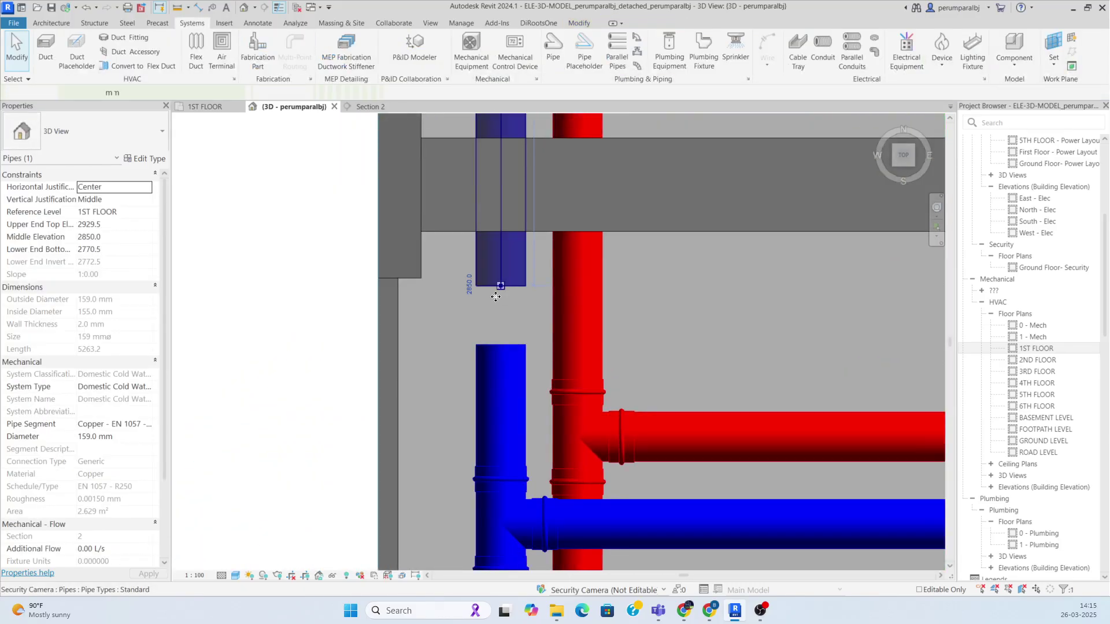
{"action": "left_click", "coordinate": [501, 342]}
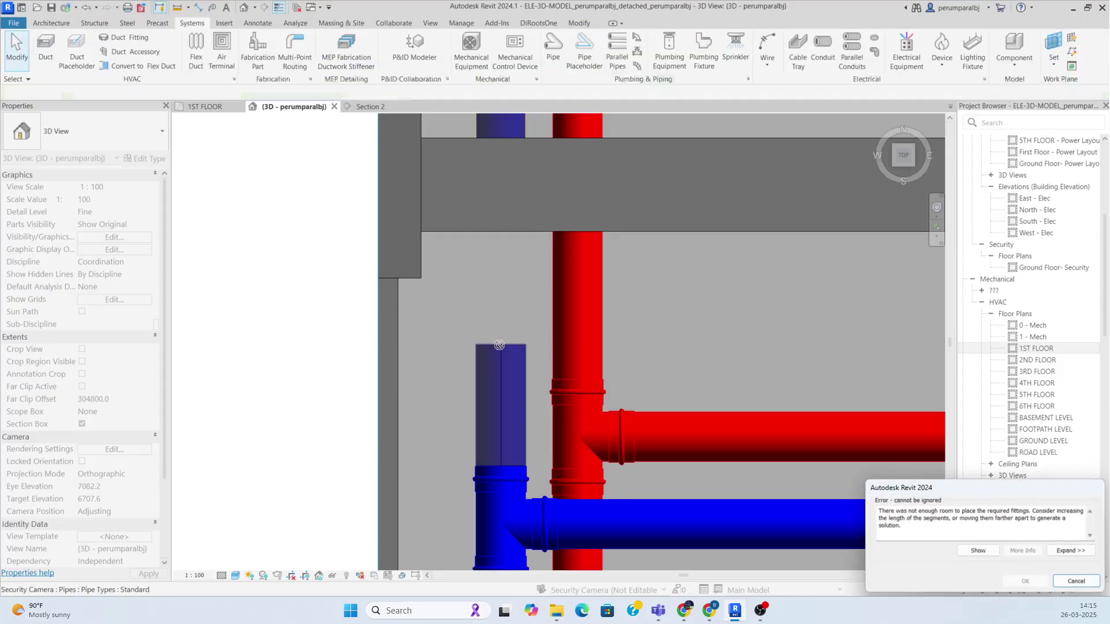
{"action": "scroll", "coordinate": [506, 336], "scroll_direction": "down", "scroll_amount": 2}
{"action": "scroll", "coordinate": [499, 341], "scroll_direction": "up", "scroll_amount": 2}
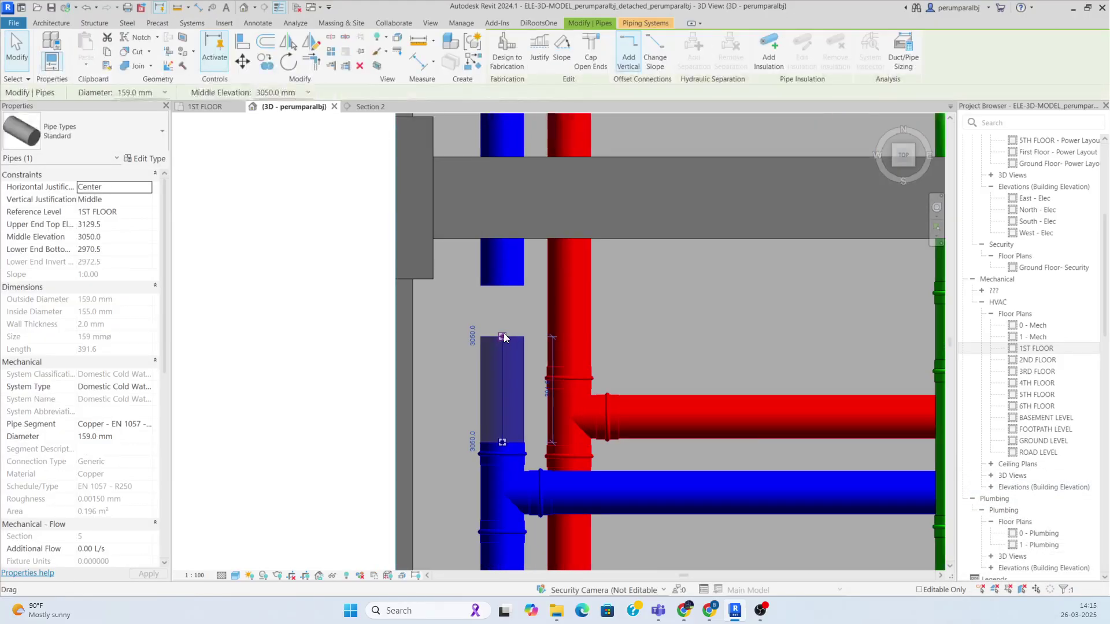
{"action": "left_click_drag", "start_coordinate": [502, 338], "coordinate": [502, 284]}
{"action": "key", "text": "Escape"}
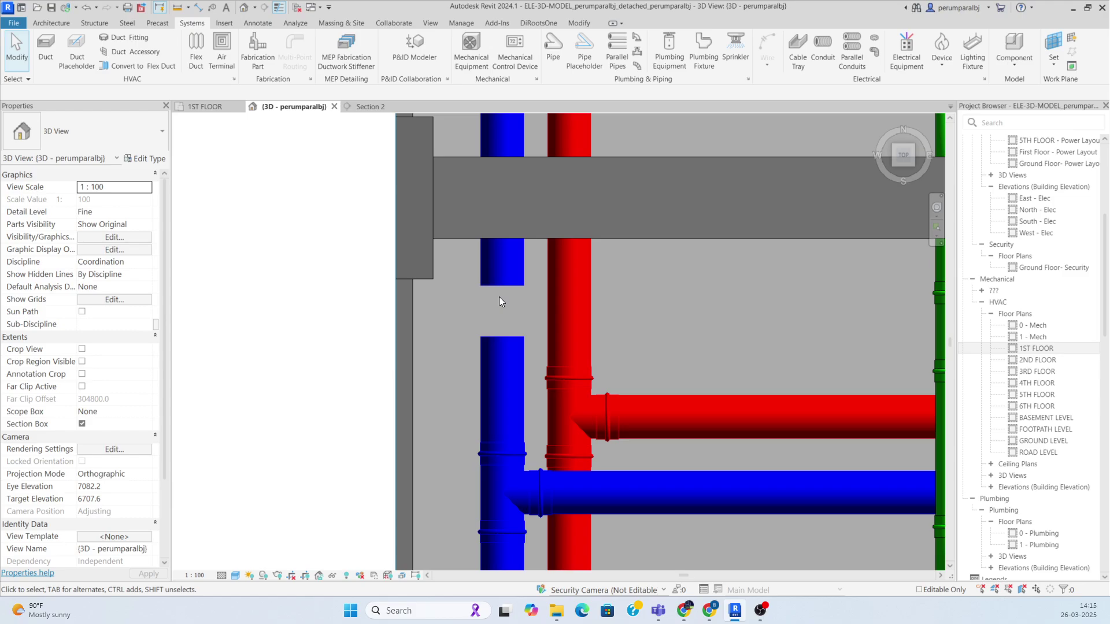
Split the blue branch before its crossing with the green pipe, and remove the coupling and the cut-off outer segment
{"action": "scroll", "coordinate": [490, 286], "scroll_direction": "down", "scroll_amount": 4}
{"action": "middle_click_drag", "start_coordinate": [554, 402], "coordinate": [637, 519], "text": "shift"}
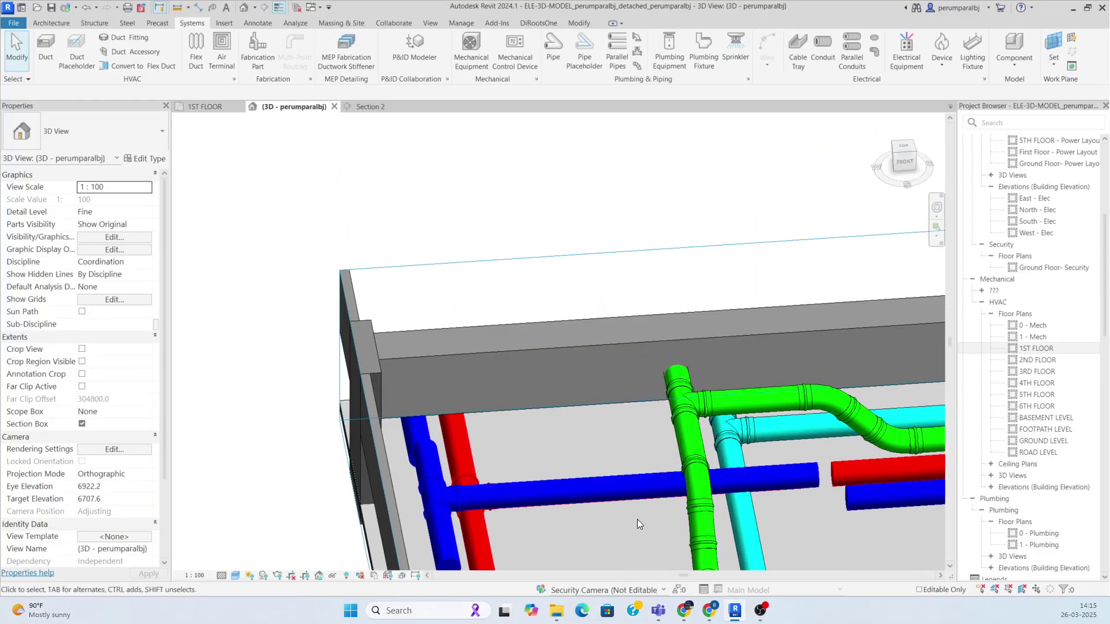
{"action": "key", "text": "s"}
{"action": "key", "text": "l"}
{"action": "scroll", "coordinate": [649, 483], "scroll_direction": "up", "scroll_amount": 1}
{"action": "key", "text": "Escape"}
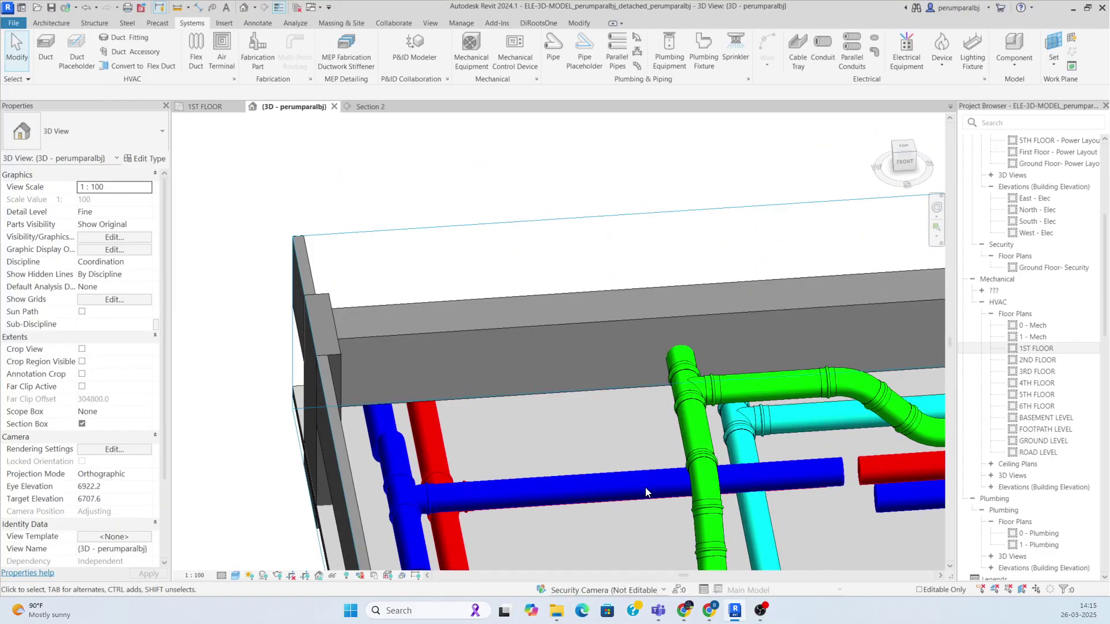
{"action": "scroll", "coordinate": [645, 487], "scroll_direction": "up", "scroll_amount": 1}
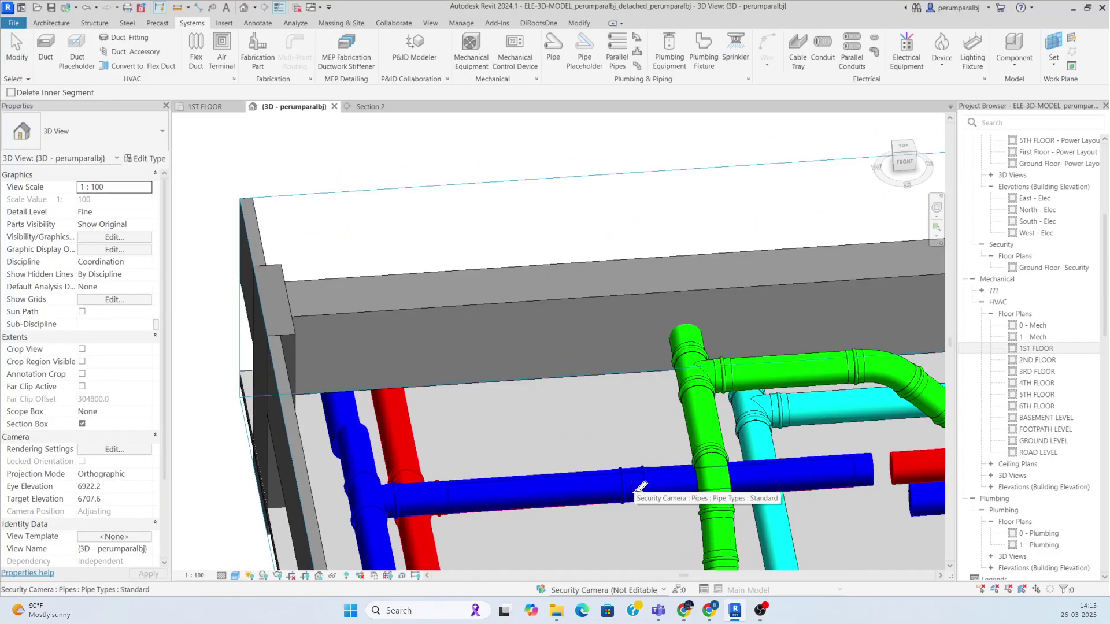
{"action": "scroll", "coordinate": [641, 487], "scroll_direction": "up", "scroll_amount": 2}
{"action": "left_click", "coordinate": [640, 505]}
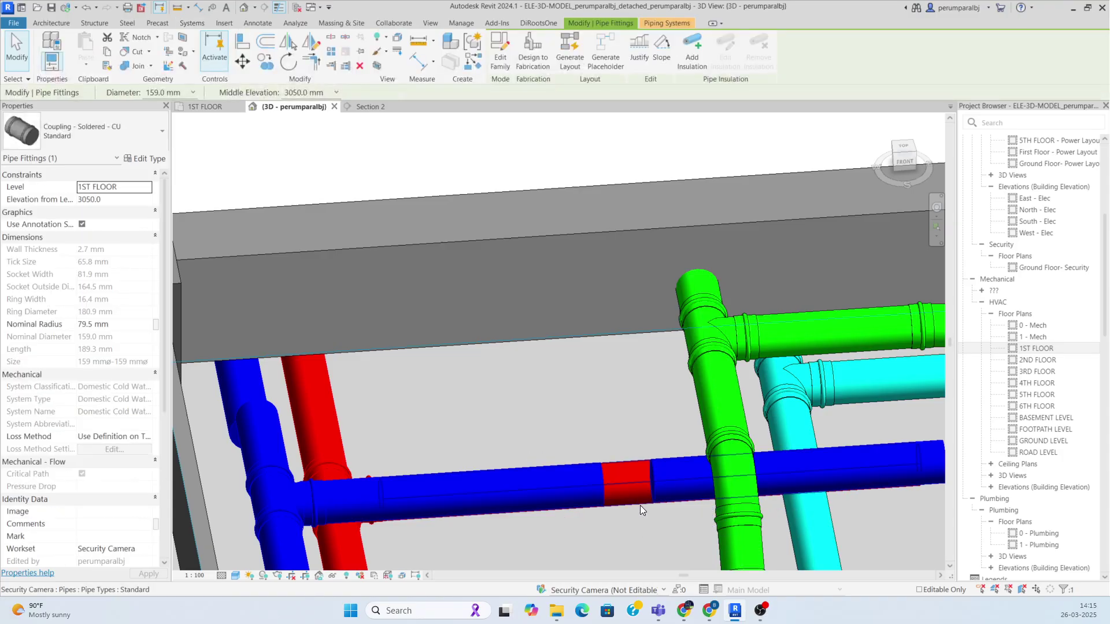
{"action": "key", "text": "Escape"}
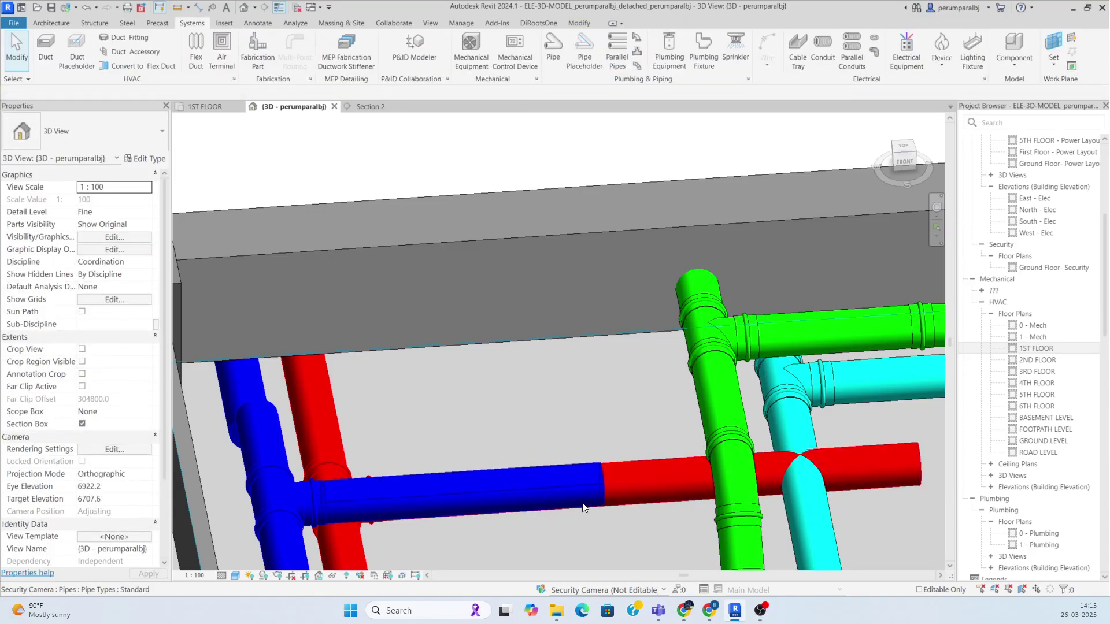
Set the shortened blue branch and its tee section to a middle elevation of 3200 mm
{"action": "left_click", "coordinate": [582, 504]}
{"action": "middle_click_drag", "start_coordinate": [533, 515], "coordinate": [431, 481], "text": "shift"}
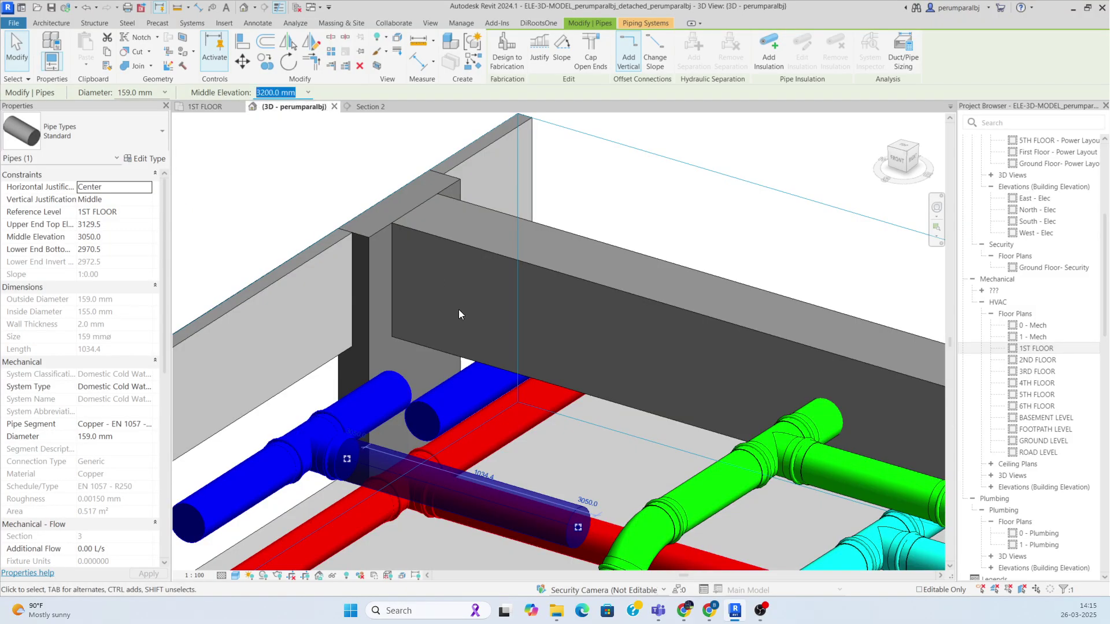
{"action": "middle_click_drag", "start_coordinate": [459, 314], "coordinate": [545, 480], "text": "shift"}
Extend the blue main on the beam side to the open end of the raised tee section to form an offset connection
{"action": "left_click", "coordinate": [909, 153]}
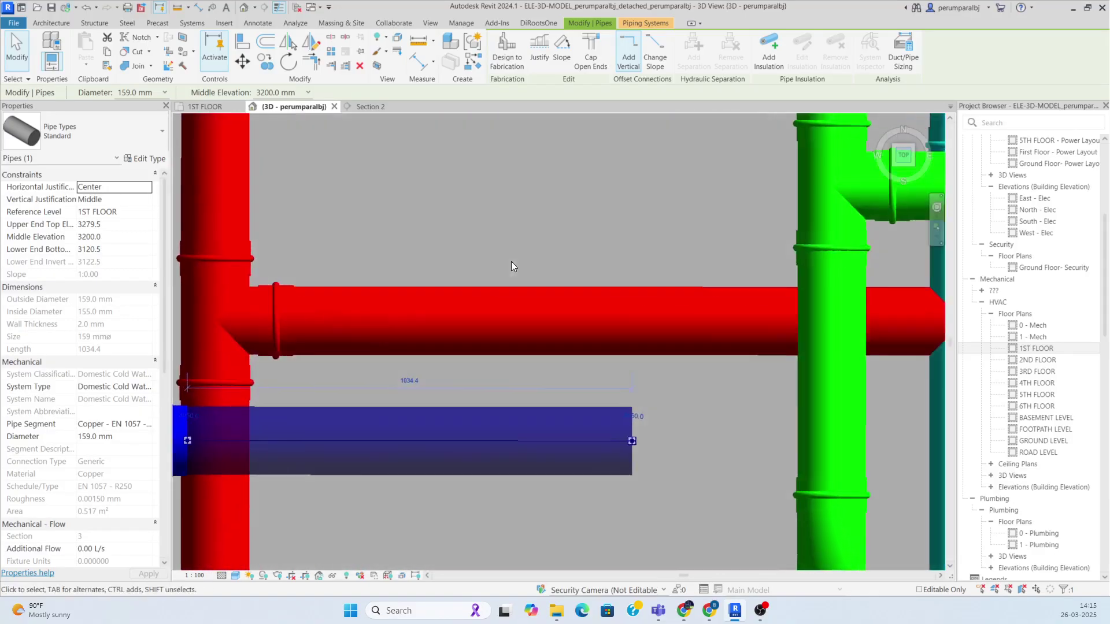
{"action": "left_click", "coordinate": [415, 291]}
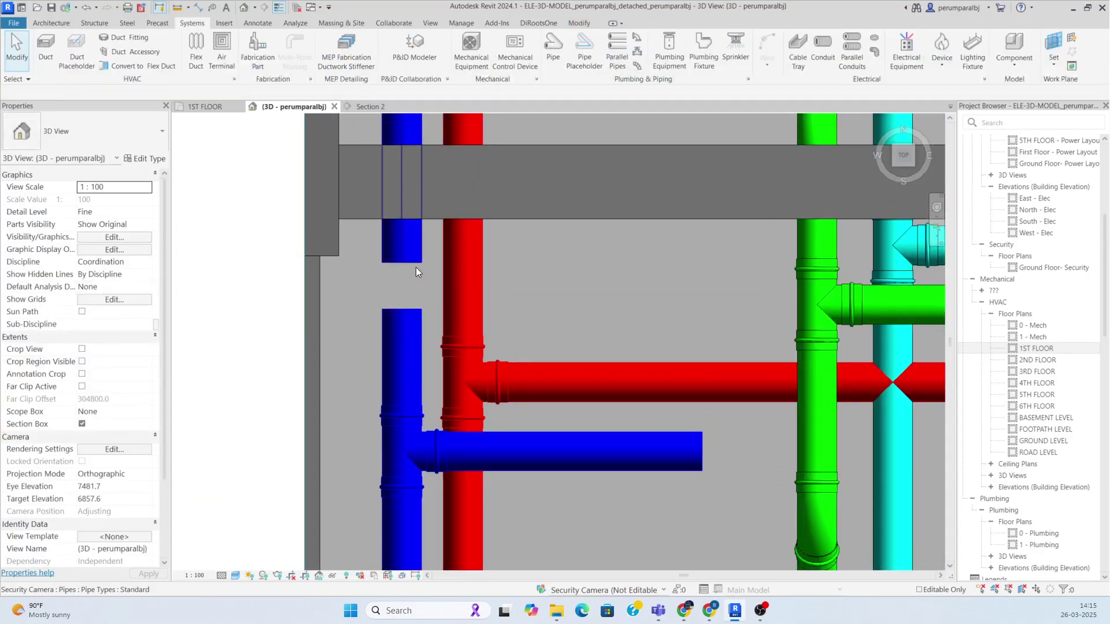
{"action": "left_click", "coordinate": [416, 266]}
{"action": "scroll", "coordinate": [408, 275], "scroll_direction": "up", "scroll_amount": 1}
{"action": "left_click_drag", "start_coordinate": [403, 265], "coordinate": [403, 320]}
{"action": "middle_click_drag", "start_coordinate": [435, 308], "coordinate": [335, 84], "text": "shift"}
{"action": "middle_click_drag", "start_coordinate": [389, 248], "coordinate": [543, 451]}
{"action": "scroll", "coordinate": [486, 320], "scroll_direction": "down", "scroll_amount": 4}
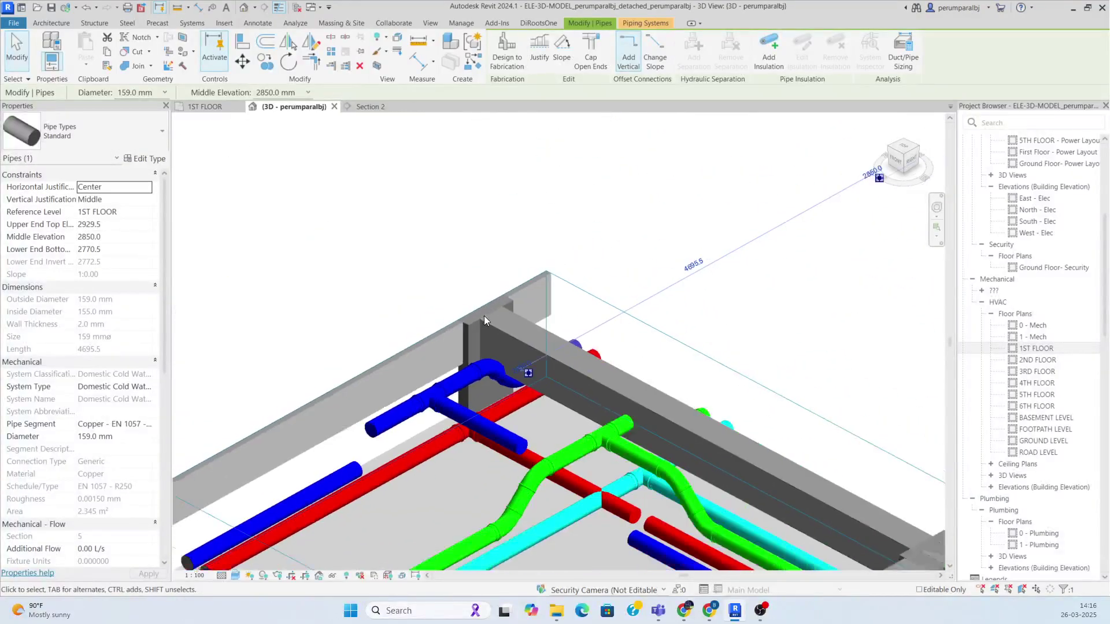
Shrink the section box to enclose only the blue and red main pipes
{"action": "scroll", "coordinate": [671, 520], "scroll_direction": "down", "scroll_amount": 3}
{"action": "middle_click_drag", "start_coordinate": [679, 525], "coordinate": [560, 318]}
{"action": "scroll", "coordinate": [579, 321], "scroll_direction": "up", "scroll_amount": 1}
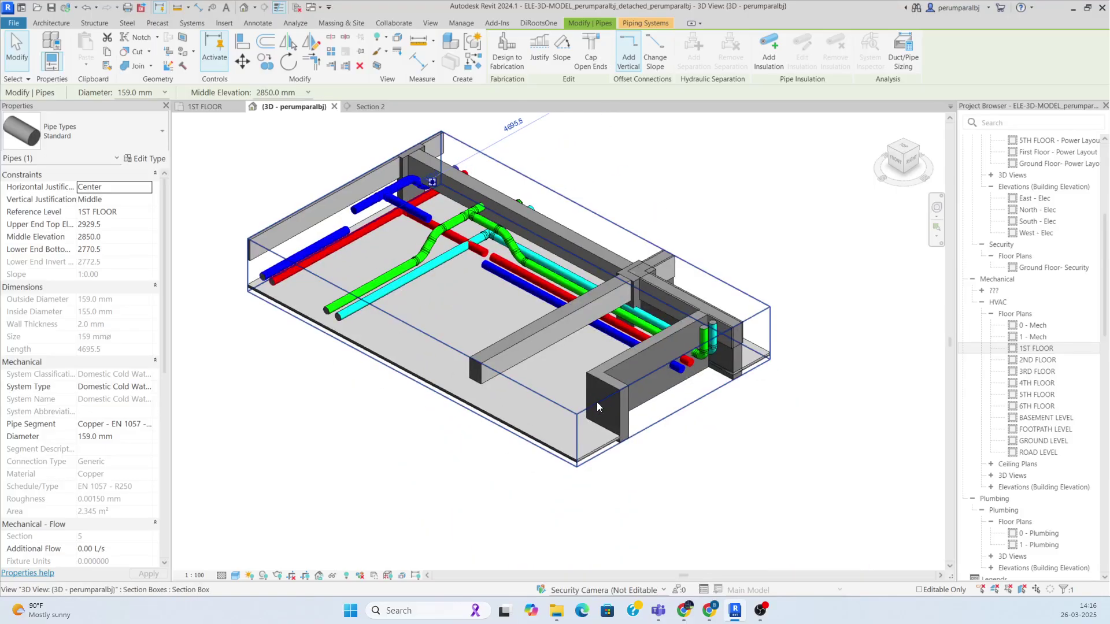
{"action": "left_click", "coordinate": [597, 403]}
{"action": "left_click_drag", "start_coordinate": [673, 388], "coordinate": [673, 388]}
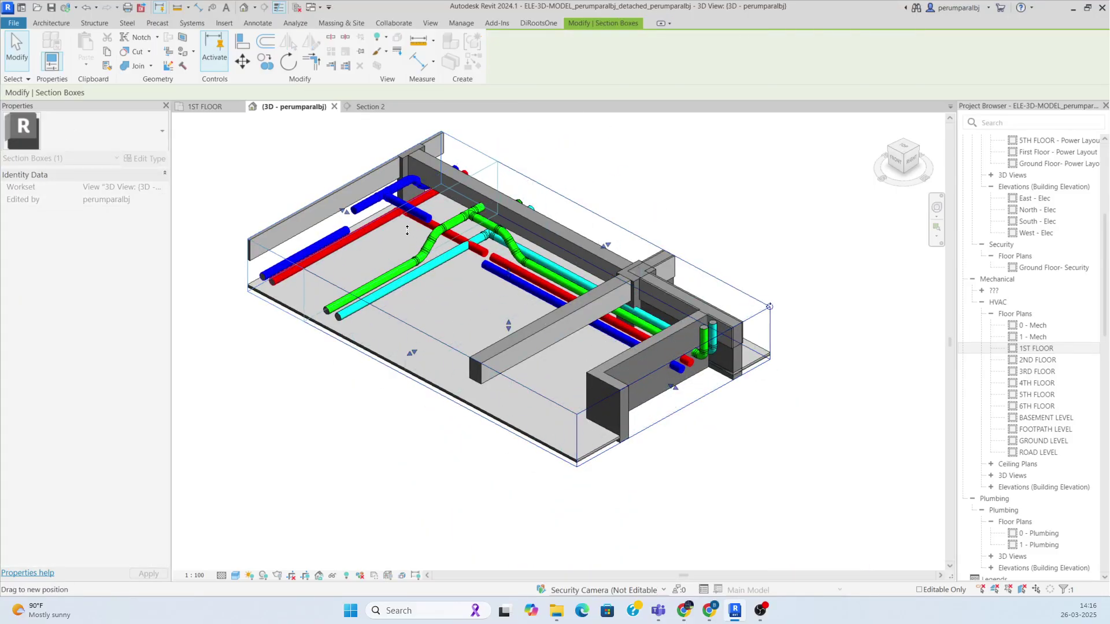
{"action": "left_click_drag", "start_coordinate": [396, 225], "coordinate": [396, 225]}
{"action": "scroll", "coordinate": [481, 296], "scroll_direction": "up", "scroll_amount": 1}
{"action": "middle_click_drag", "start_coordinate": [480, 296], "coordinate": [611, 562]}
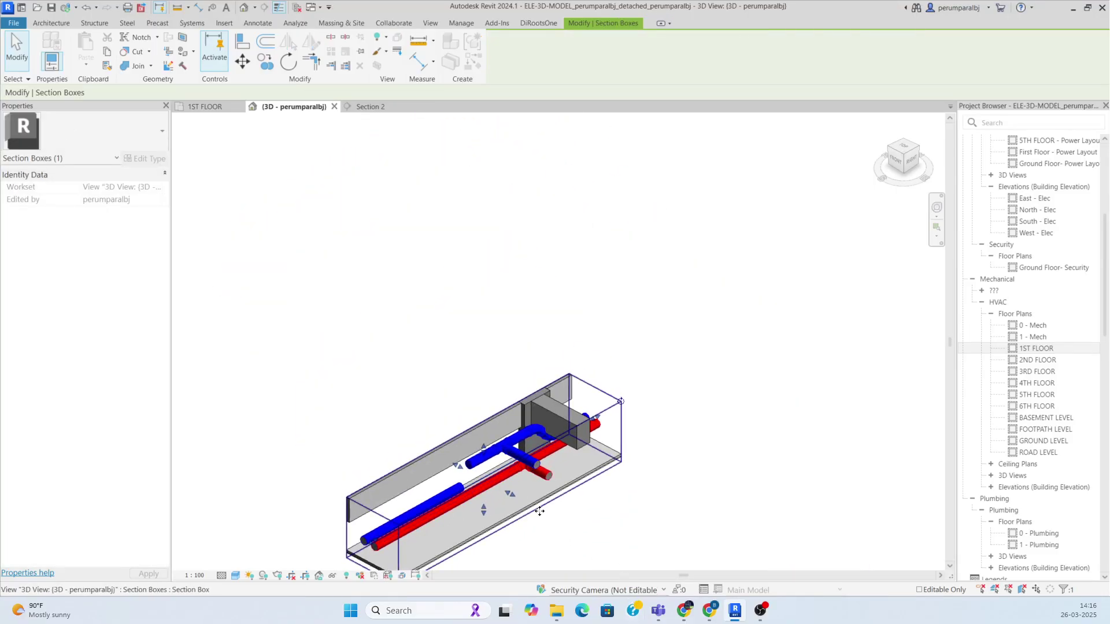
Examine the blue pipe's elbow offset beside the beam from the right side and in 3D
{"action": "middle_click_drag", "start_coordinate": [540, 511], "coordinate": [475, 449], "text": "shift"}
{"action": "left_click", "coordinate": [913, 159]}
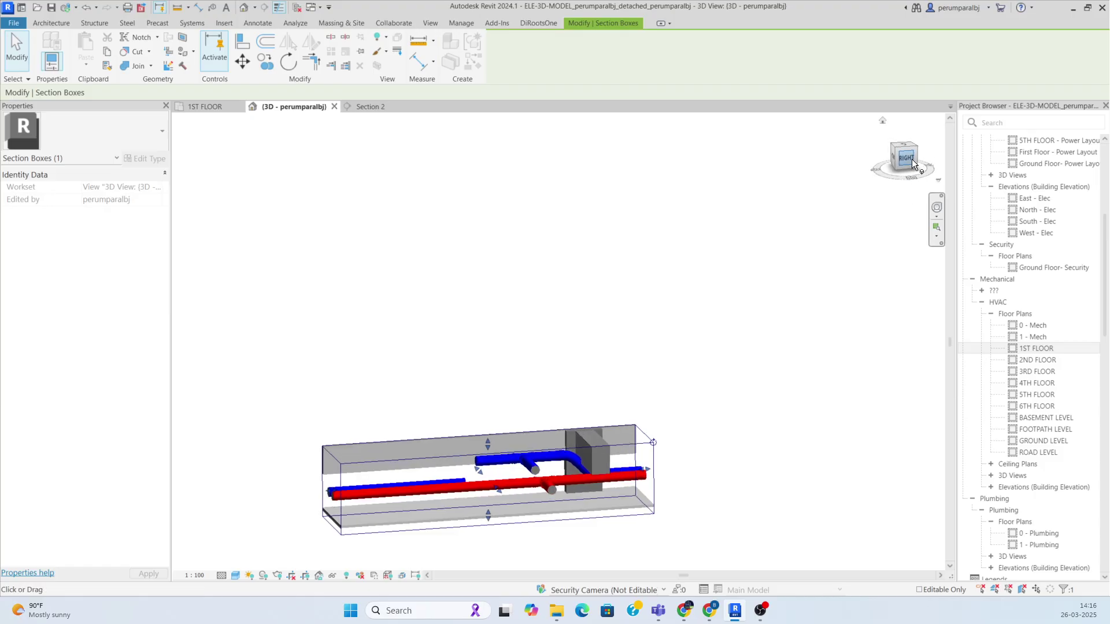
{"action": "scroll", "coordinate": [570, 223], "scroll_direction": "up", "scroll_amount": 3}
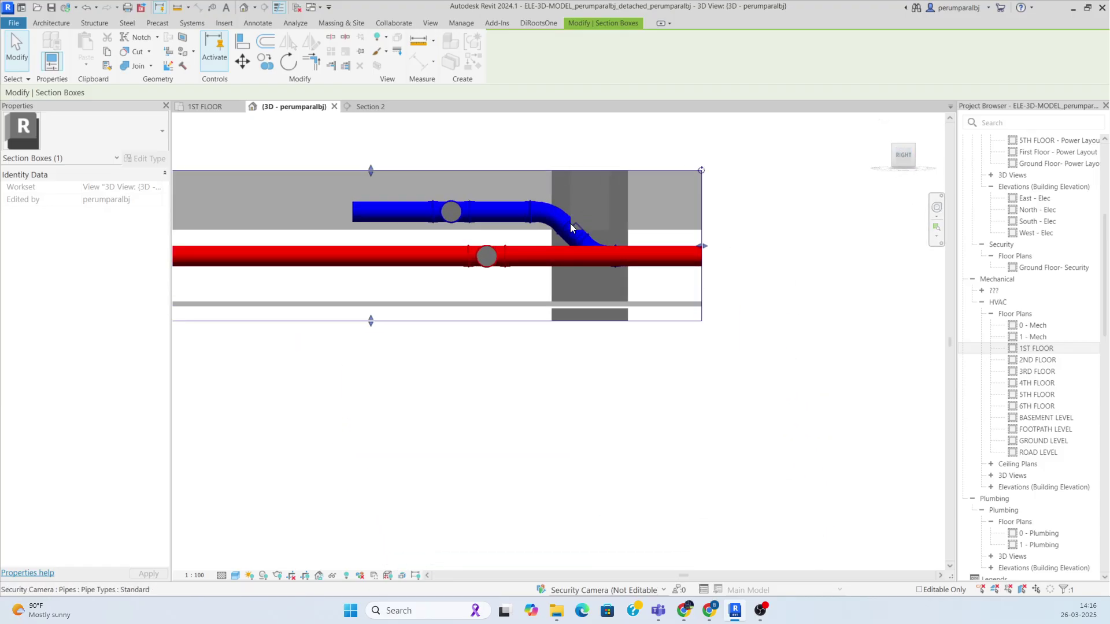
{"action": "left_click", "coordinate": [571, 244]}
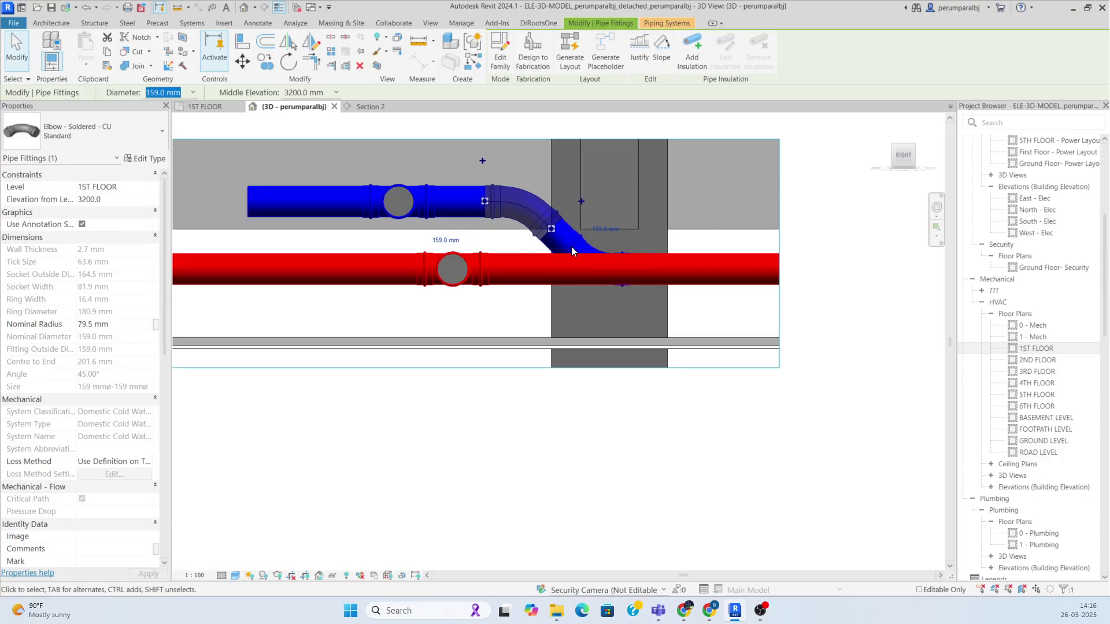
{"action": "key", "text": "Escape"}
{"action": "scroll", "coordinate": [555, 255], "scroll_direction": "down", "scroll_amount": 2}
{"action": "middle_click_drag", "start_coordinate": [555, 256], "coordinate": [706, 454], "text": "shift"}
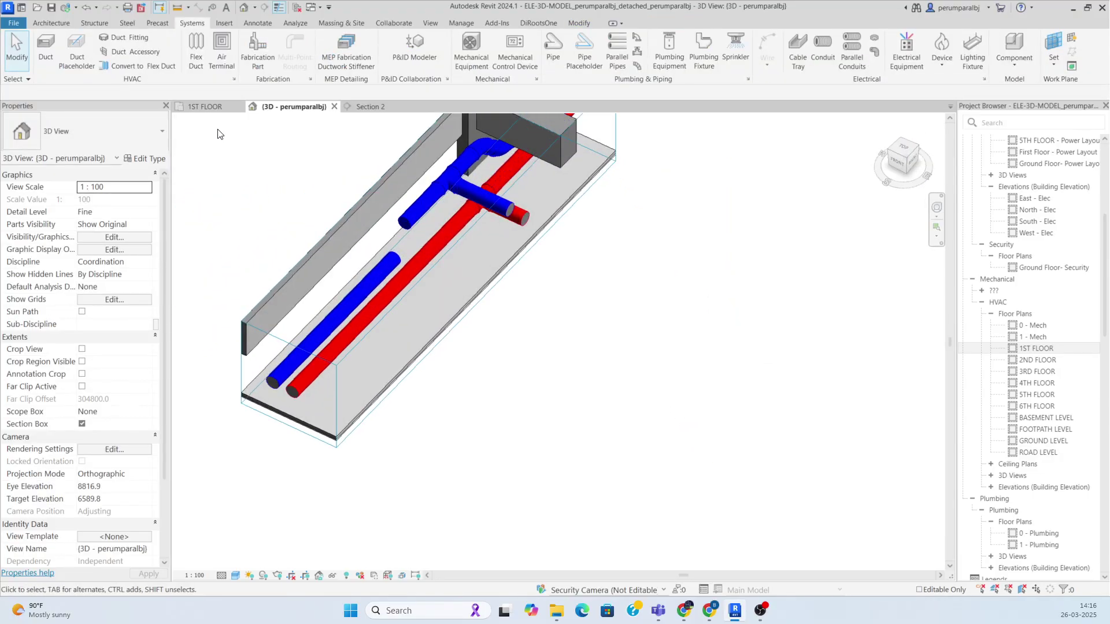
In the 1ST FLOOR plan, connect the remaining separated blue main pipe to the open end of the raised tee section
{"action": "left_click", "coordinate": [205, 107]}
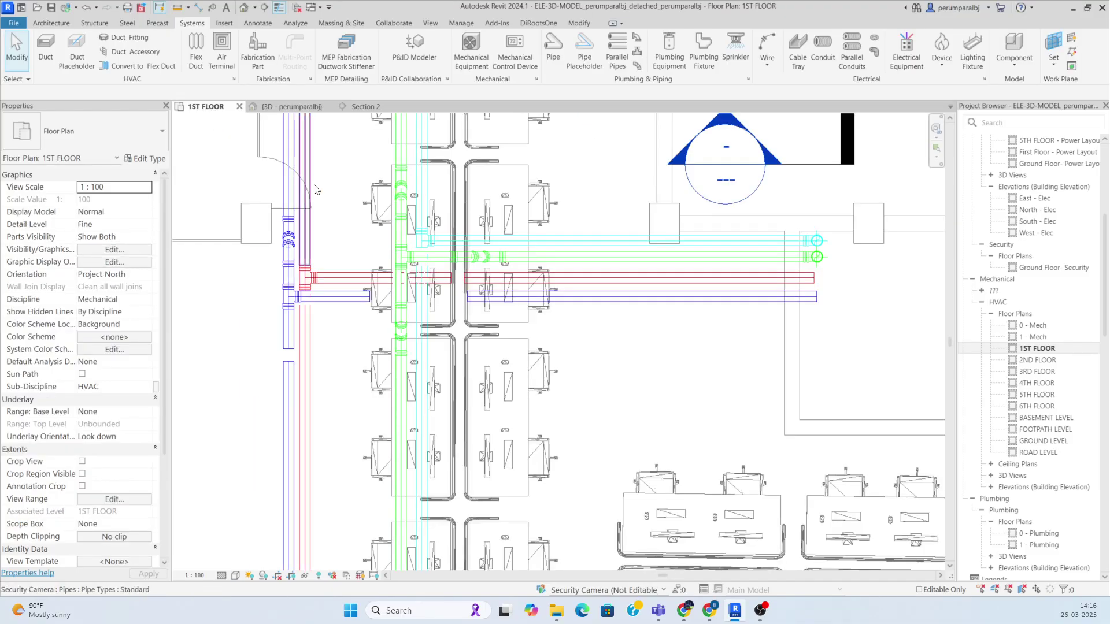
{"action": "scroll", "coordinate": [289, 364], "scroll_direction": "up", "scroll_amount": 4}
{"action": "left_click", "coordinate": [275, 364]}
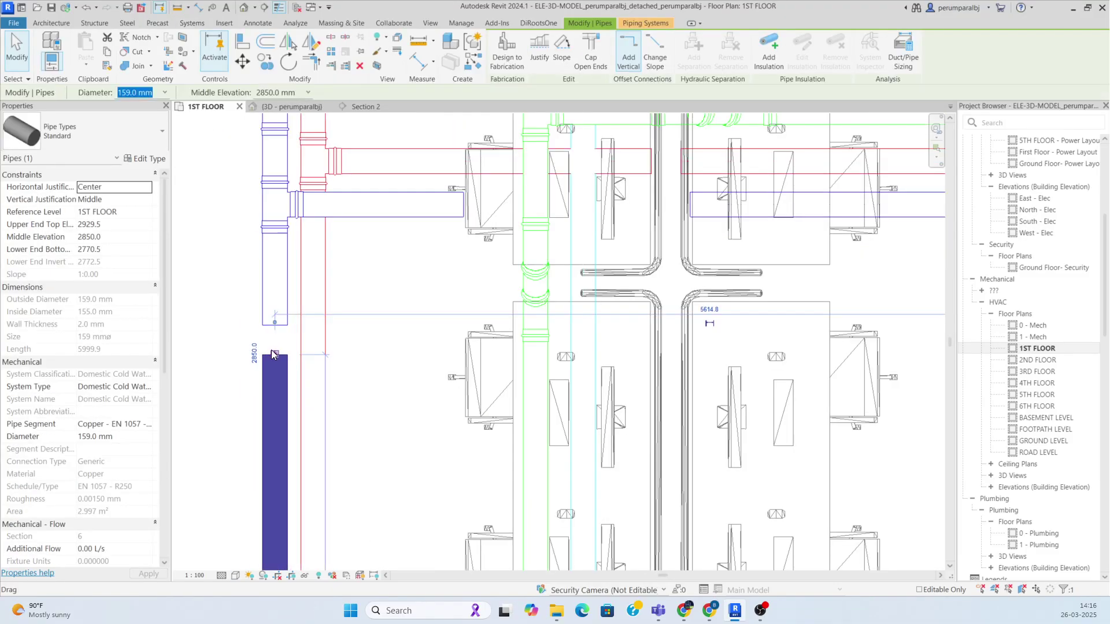
{"action": "left_click_drag", "start_coordinate": [276, 358], "coordinate": [284, 325]}
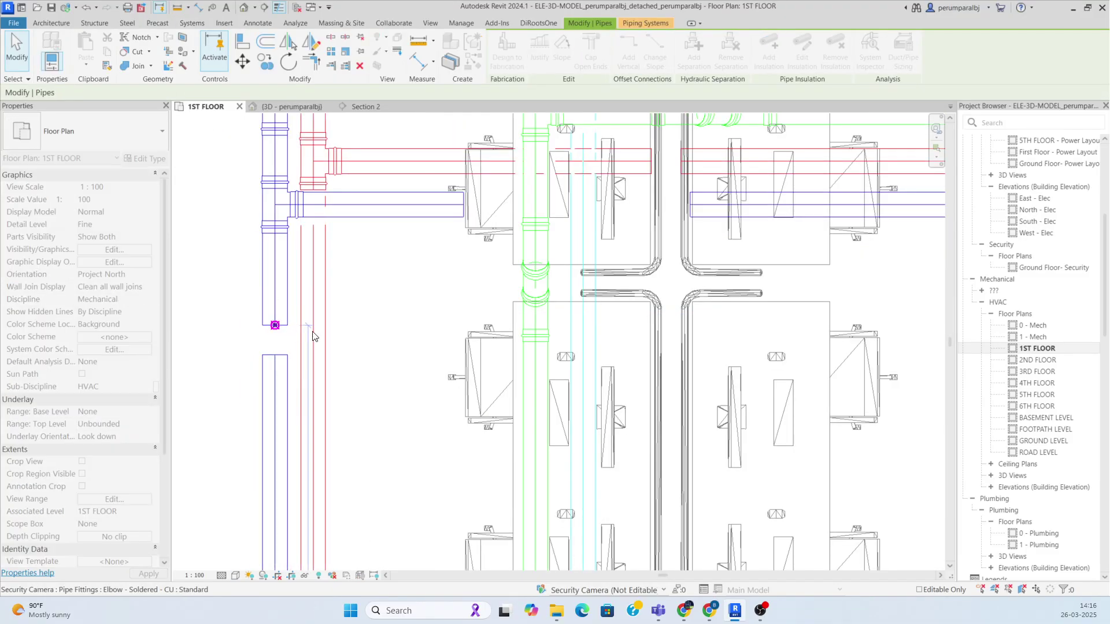
{"action": "left_click", "coordinate": [400, 315]}
{"action": "scroll", "coordinate": [400, 323], "scroll_direction": "down", "scroll_amount": 3}
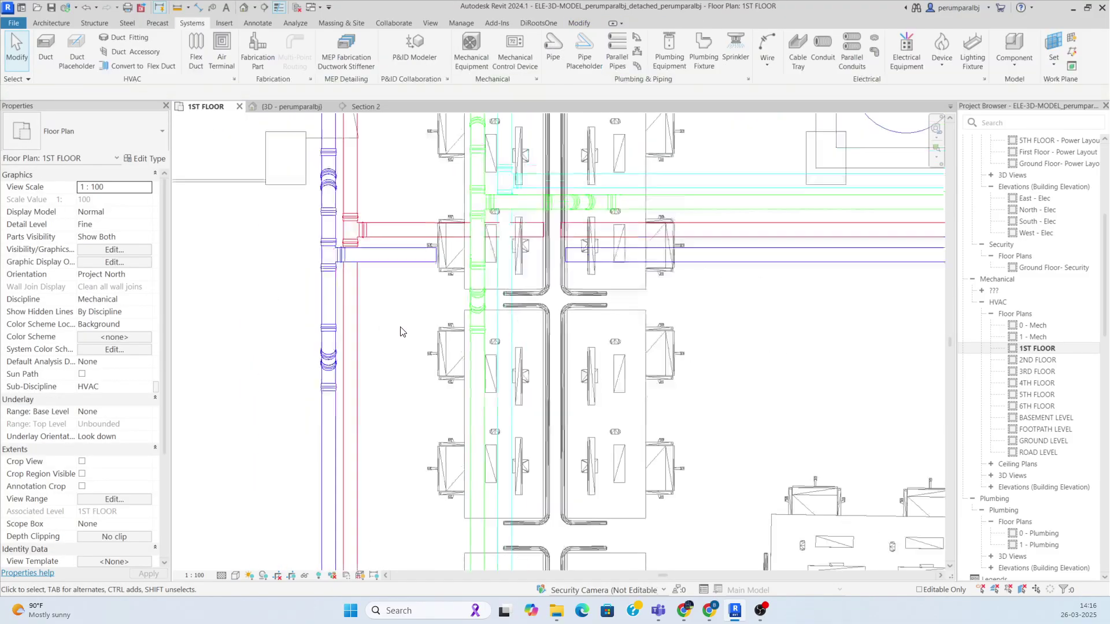
Enlarge the 3D section box to include the green and cyan pipes and the separated red and blue branches
{"action": "left_click", "coordinate": [285, 109]}
{"action": "mouse_move", "coordinate": [476, 349]}
{"action": "middle_mouse_down", "text": "shift"}
{"action": "mouse_move", "coordinate": [441, 318]}
{"action": "mouse_move", "coordinate": [445, 237]}
{"action": "mouse_move", "coordinate": [475, 331]}
{"action": "middle_mouse_up", "text": "shift"}
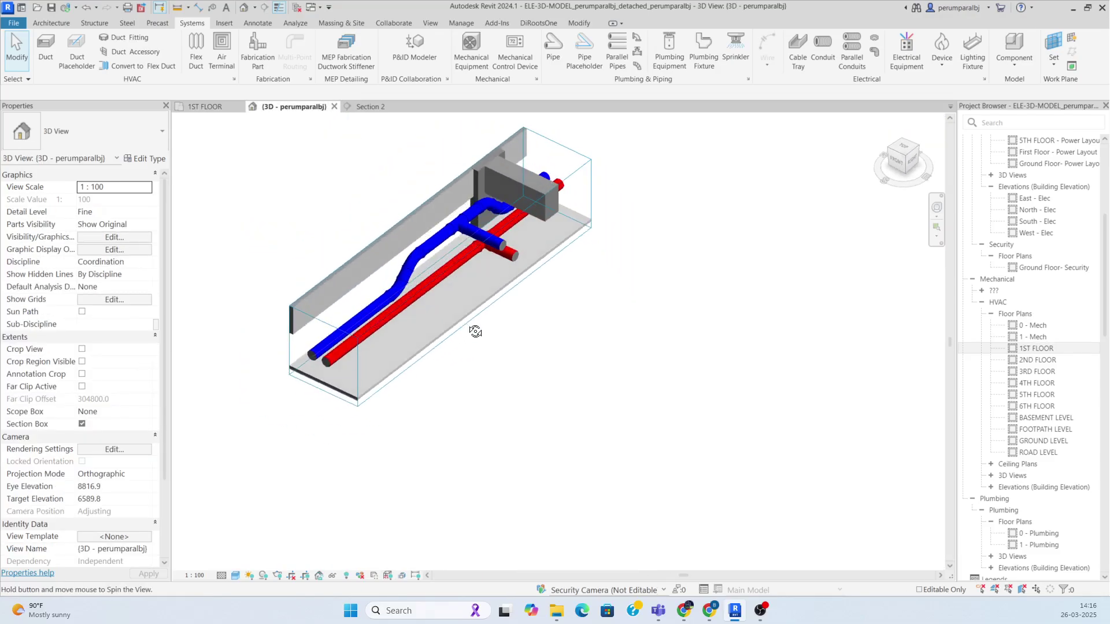
{"action": "left_click", "coordinate": [440, 295]}
{"action": "left_click_drag", "start_coordinate": [474, 284], "coordinate": [699, 409]}
{"action": "middle_click_drag", "start_coordinate": [547, 290], "coordinate": [615, 218], "text": "shift"}
{"action": "scroll", "coordinate": [458, 312], "scroll_direction": "up", "scroll_amount": 2}
{"action": "mouse_move", "coordinate": [522, 303]}
{"action": "middle_mouse_down", "text": "shift"}
{"action": "mouse_move", "coordinate": [484, 345]}
{"action": "mouse_move", "coordinate": [414, 248]}
{"action": "mouse_move", "coordinate": [551, 453]}
{"action": "mouse_move", "coordinate": [519, 288]}
{"action": "middle_mouse_up", "text": "shift"}
{"action": "middle_click_drag", "start_coordinate": [599, 280], "coordinate": [656, 318], "text": "shift"}
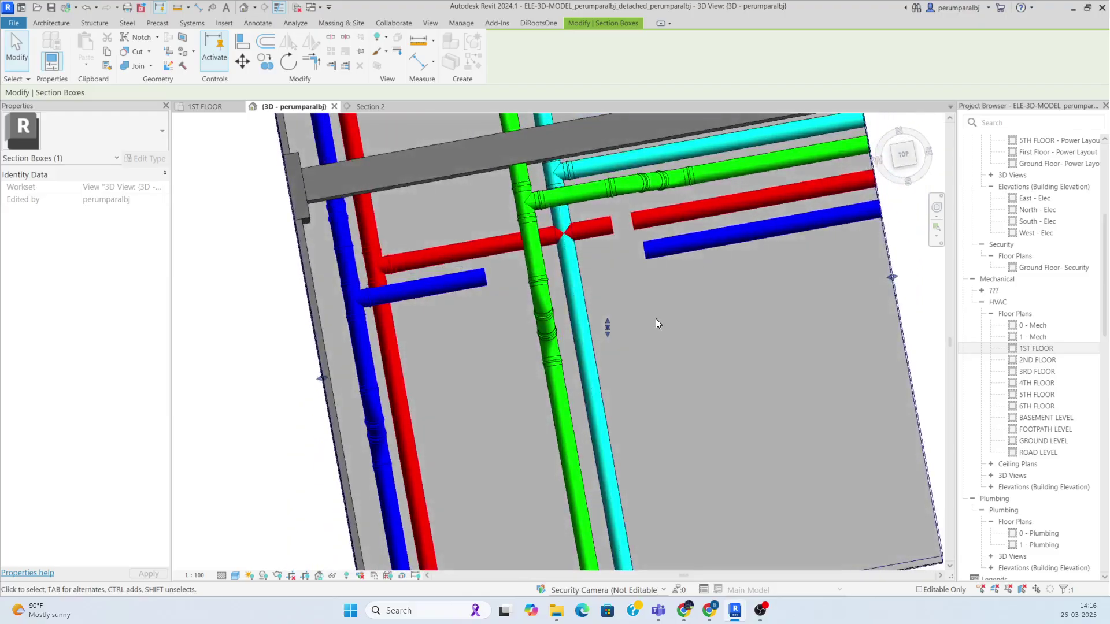
Try joining the far blue branch pipe to the raised tee-side stub, check the crossing in 3D, and undo the connection
{"action": "left_click", "coordinate": [900, 159]}
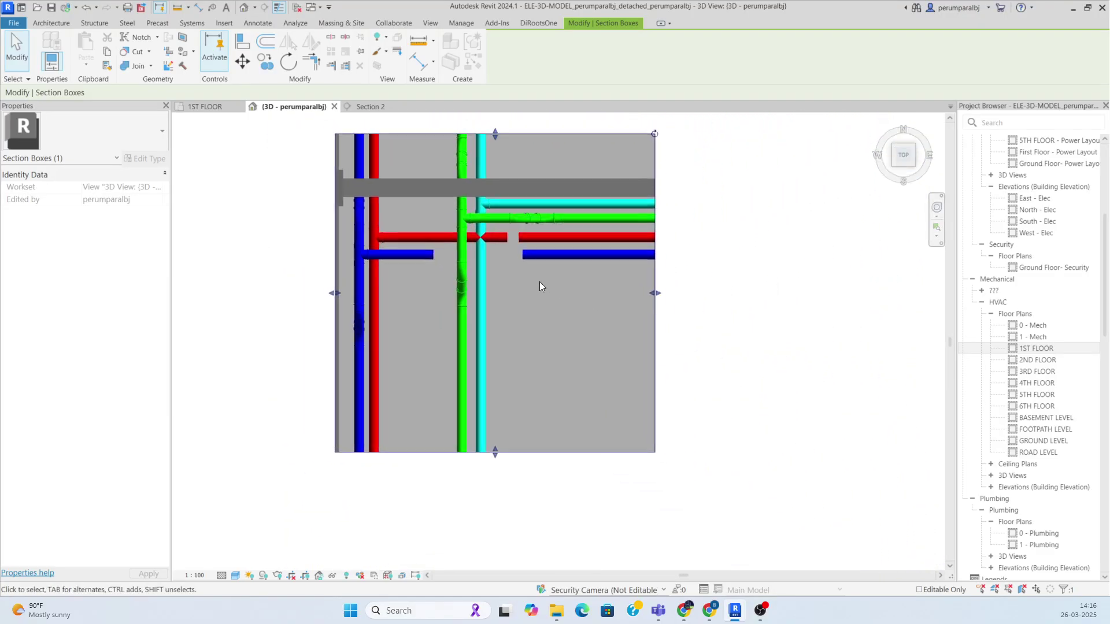
{"action": "left_click", "coordinate": [623, 300]}
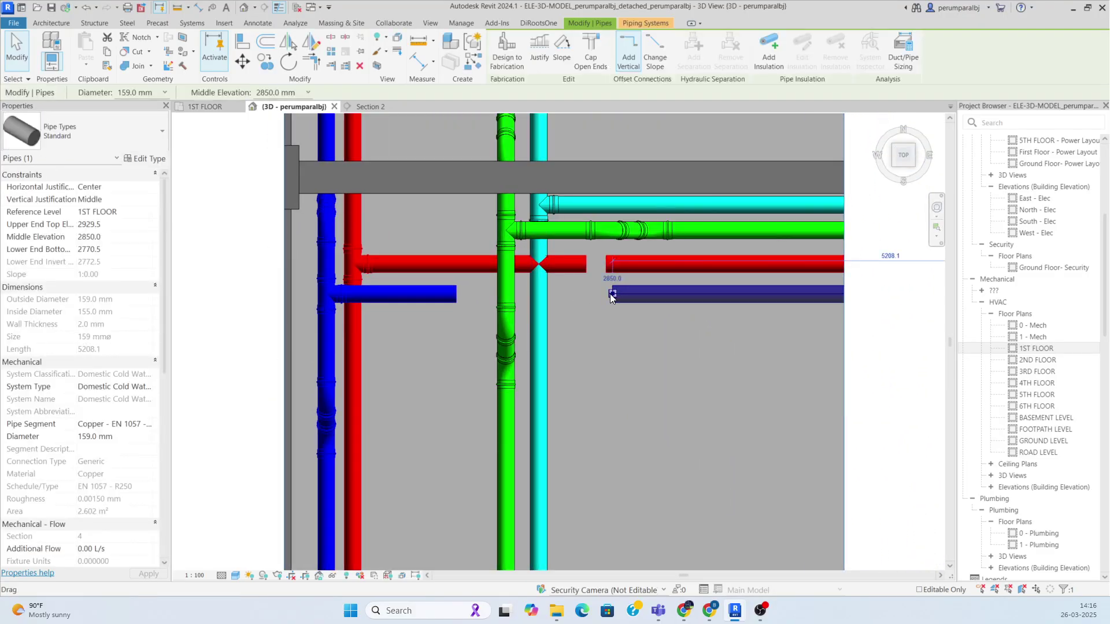
{"action": "left_click_drag", "start_coordinate": [611, 294], "coordinate": [456, 295]}
{"action": "key", "text": "Escape"}
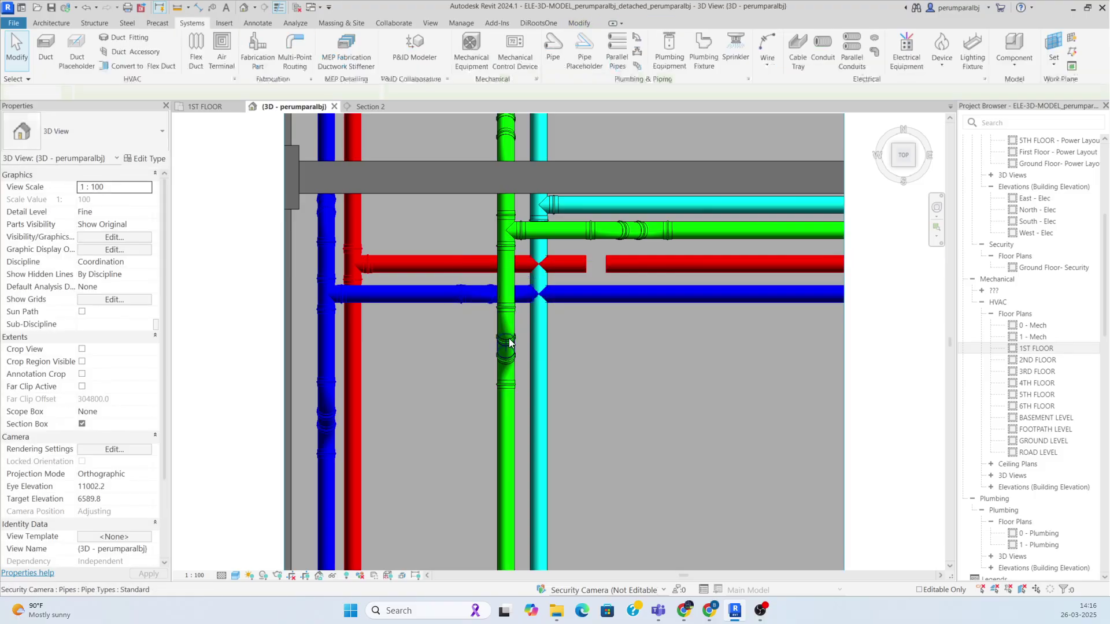
{"action": "middle_click_drag", "start_coordinate": [459, 311], "coordinate": [510, 27], "text": "shift"}
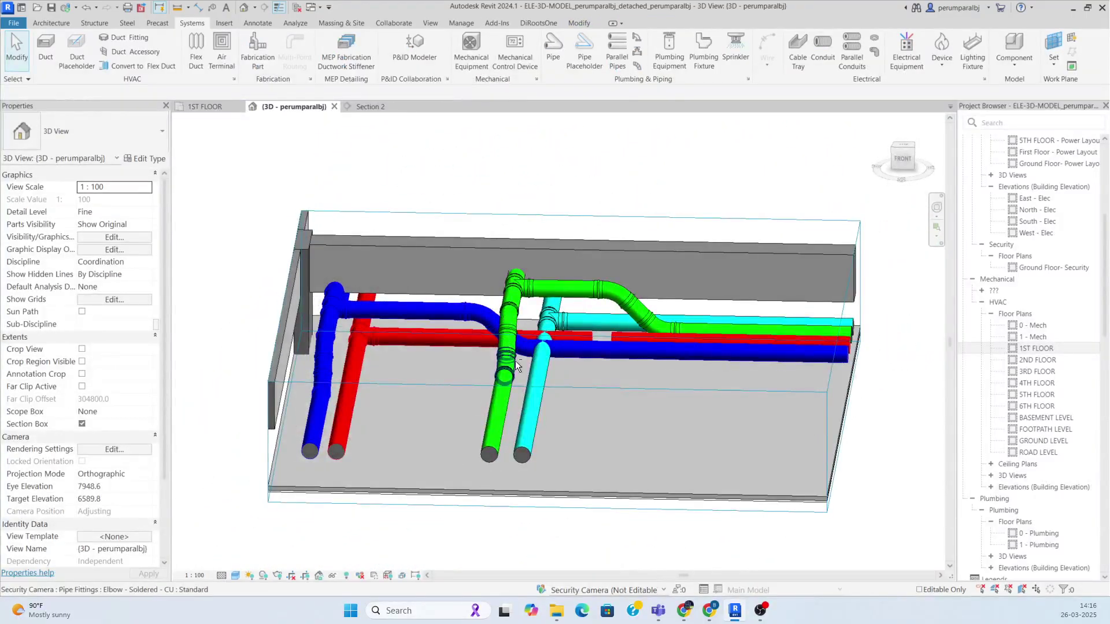
{"action": "middle_click_drag", "start_coordinate": [515, 361], "coordinate": [553, 375], "text": "shift"}
{"action": "scroll", "coordinate": [550, 360], "scroll_direction": "up", "scroll_amount": 1}
{"action": "key", "text": "ctrl+z"}
{"action": "scroll", "coordinate": [550, 358], "scroll_direction": "down", "scroll_amount": 1}
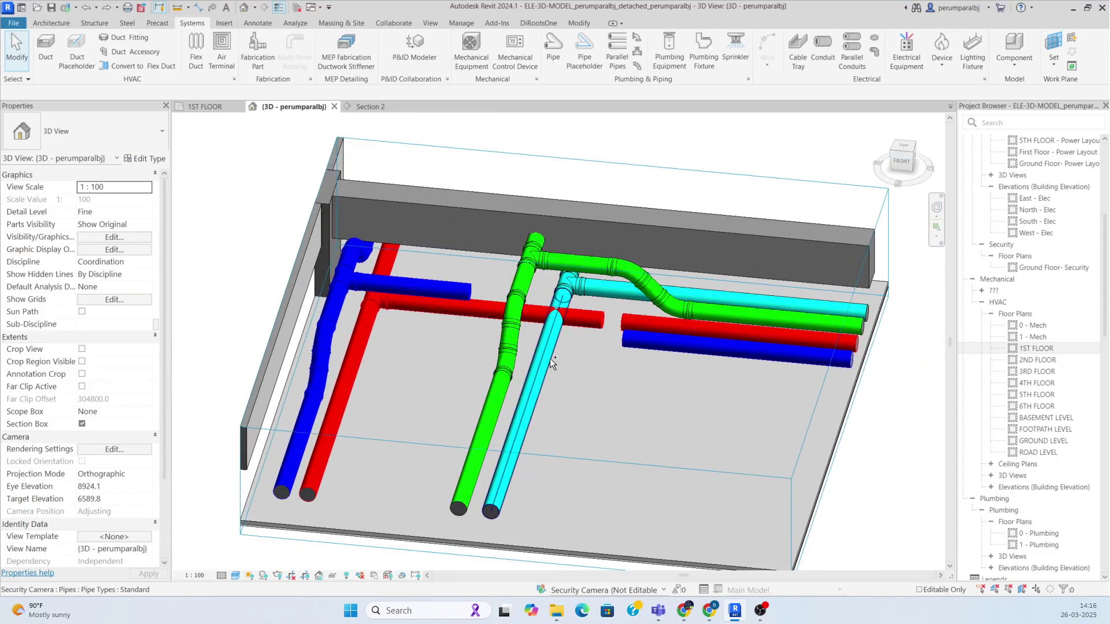
Set the far blue branch pipe's middle elevation to 3100 mm
{"action": "left_click", "coordinate": [660, 349]}
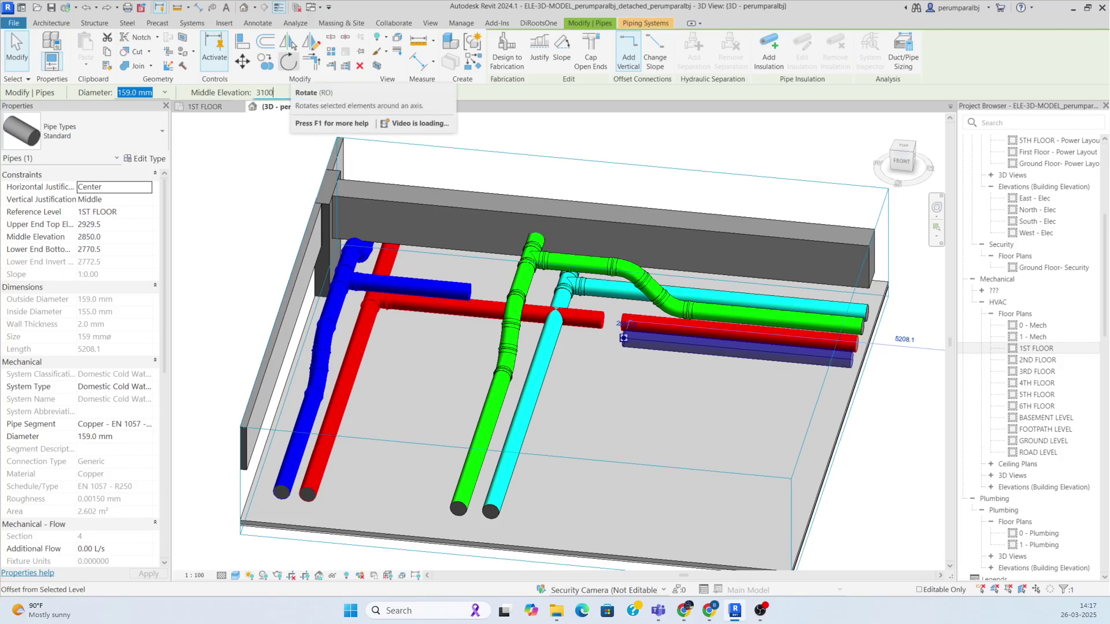
{"action": "key", "text": "Return"}
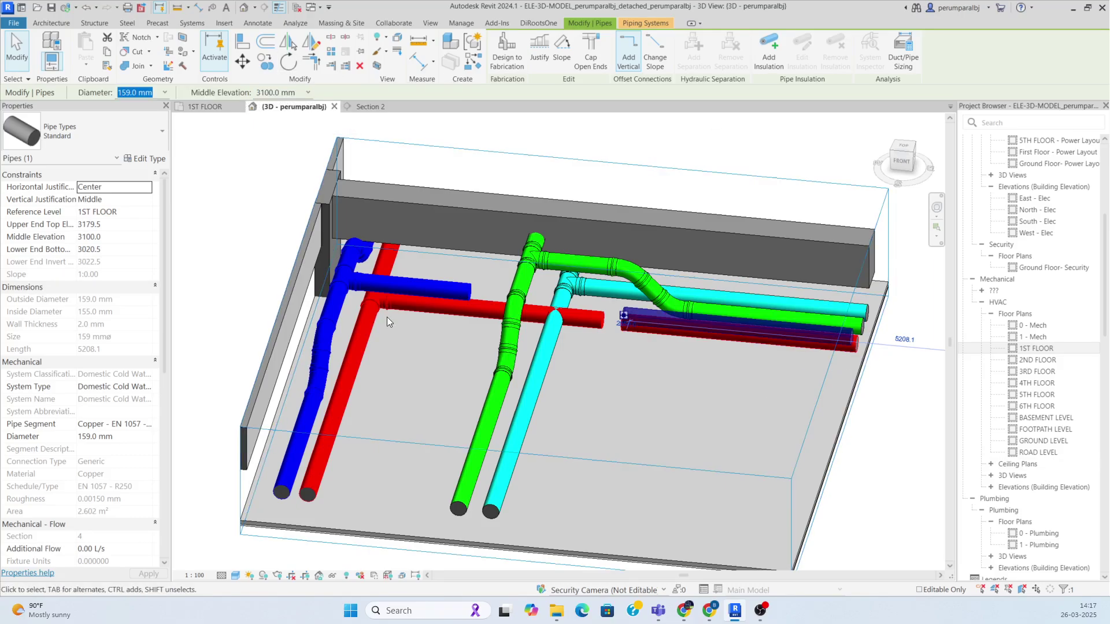
{"action": "middle_click_drag", "start_coordinate": [396, 321], "coordinate": [523, 459], "text": "shift"}
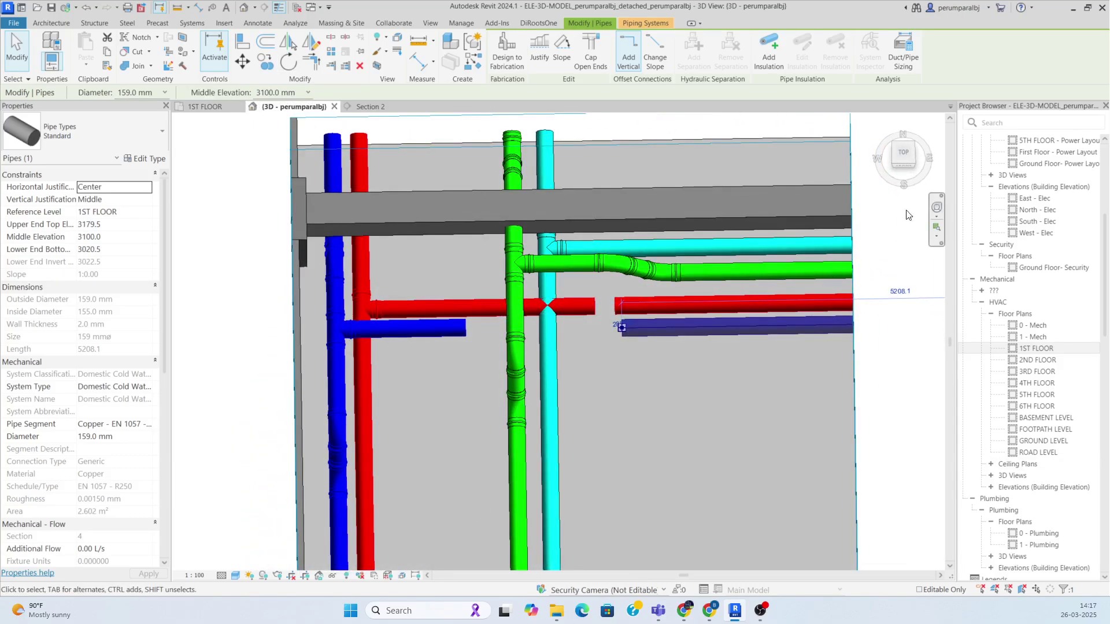
Try to join the tee-side blue stub to the far blue branch pipe in the top view
{"action": "left_click", "coordinate": [899, 155]}
{"action": "scroll", "coordinate": [512, 289], "scroll_direction": "down", "scroll_amount": 2}
{"action": "middle_click_drag", "start_coordinate": [388, 365], "coordinate": [630, 340]}
{"action": "left_click_drag", "start_coordinate": [630, 342], "coordinate": [603, 337]}
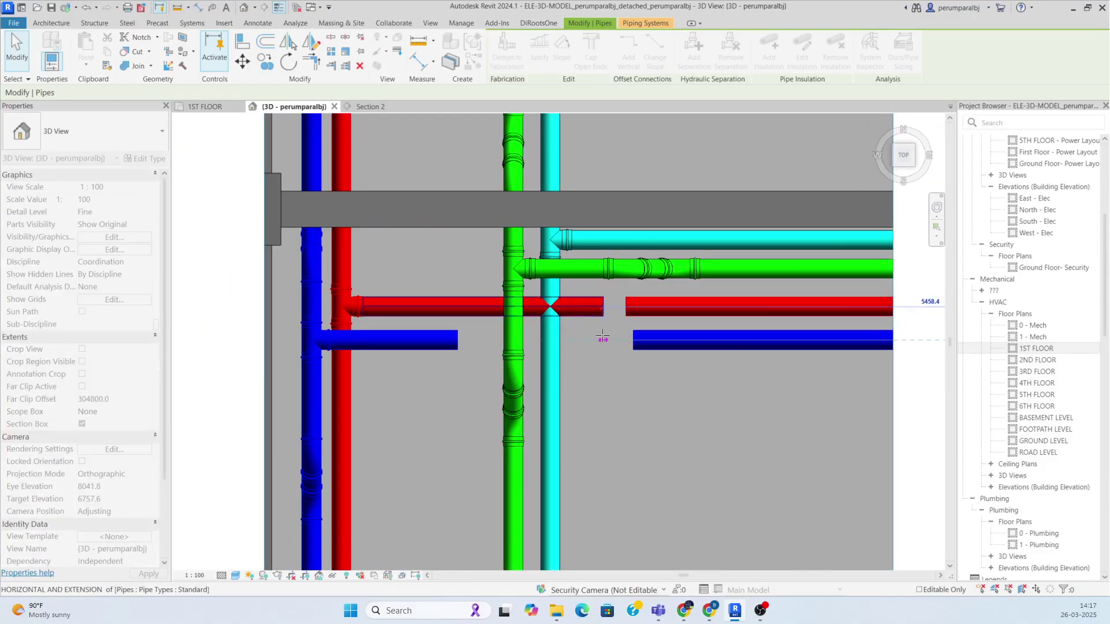
{"action": "left_click_drag", "start_coordinate": [455, 340], "coordinate": [460, 342]}
{"action": "key", "text": "Escape"}
{"action": "left_click", "coordinate": [455, 341]}
{"action": "left_click_drag", "start_coordinate": [634, 339], "coordinate": [634, 340]}
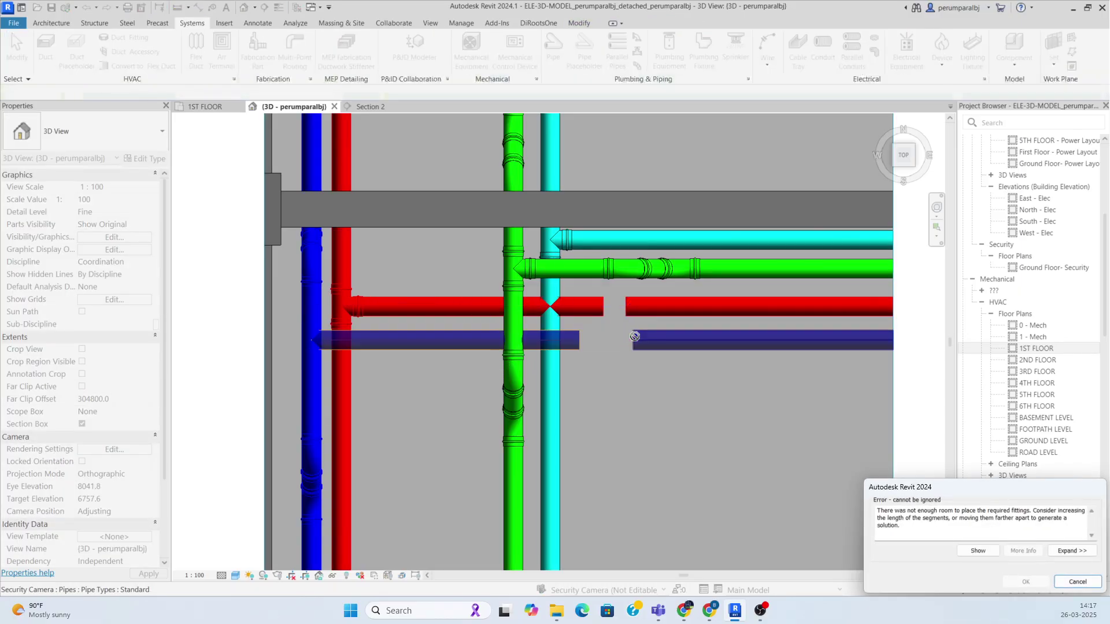
{"action": "left_click", "coordinate": [581, 374]}
{"action": "middle_click_drag", "start_coordinate": [630, 378], "coordinate": [662, 298], "text": "shift"}
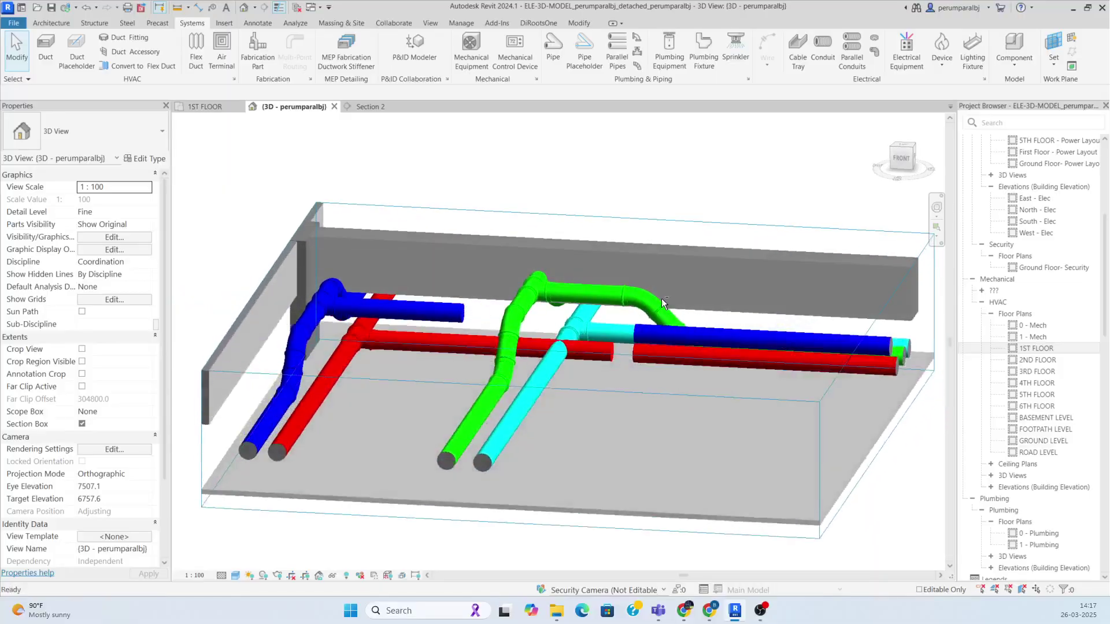
In the 1ST FLOOR plan, move the Section 2 line alongside the blue branch gap and extend it past the gap
{"action": "left_click", "coordinate": [207, 107]}
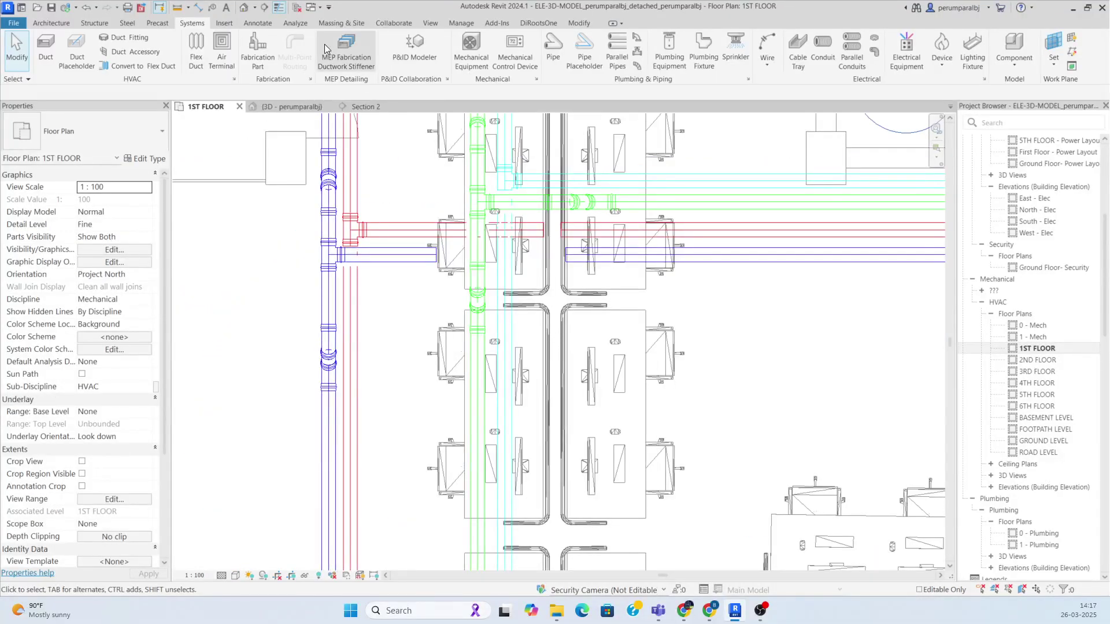
{"action": "scroll", "coordinate": [546, 319], "scroll_direction": "down", "scroll_amount": 5}
{"action": "left_click", "coordinate": [787, 203]}
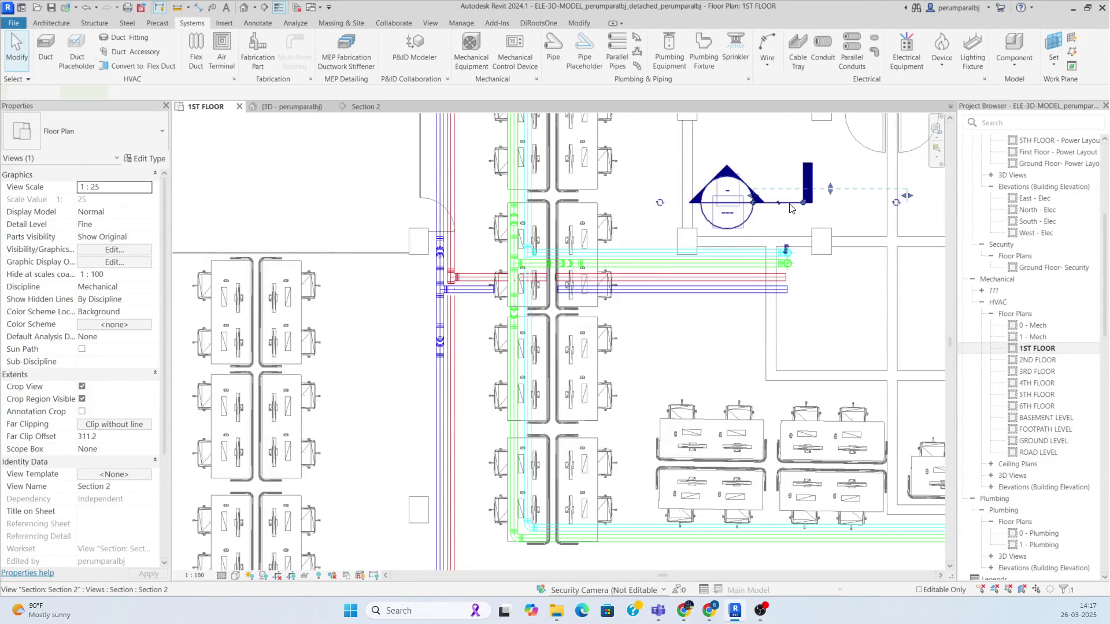
{"action": "scroll", "coordinate": [778, 202], "scroll_direction": "up", "scroll_amount": 2}
{"action": "mouse_move", "coordinate": [660, 276]}
{"action": "left_mouse_down"}
{"action": "mouse_move", "coordinate": [411, 343]}
{"action": "mouse_move", "coordinate": [422, 334]}
{"action": "left_mouse_up"}
{"action": "scroll", "coordinate": [405, 333], "scroll_direction": "up", "scroll_amount": 3}
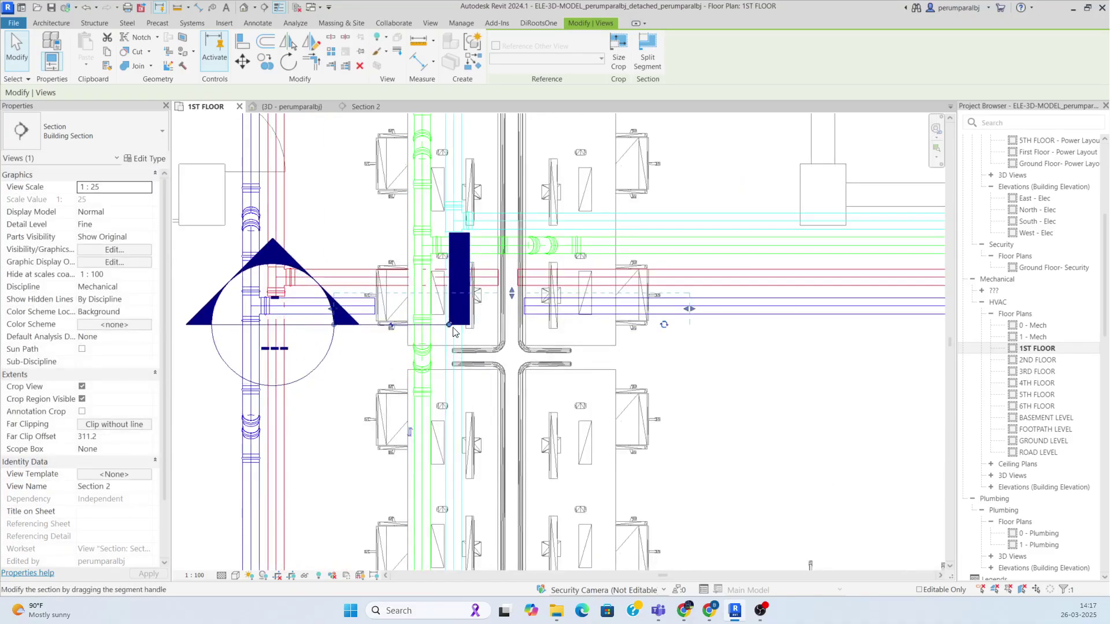
{"action": "left_click_drag", "start_coordinate": [600, 316], "coordinate": [600, 316]}
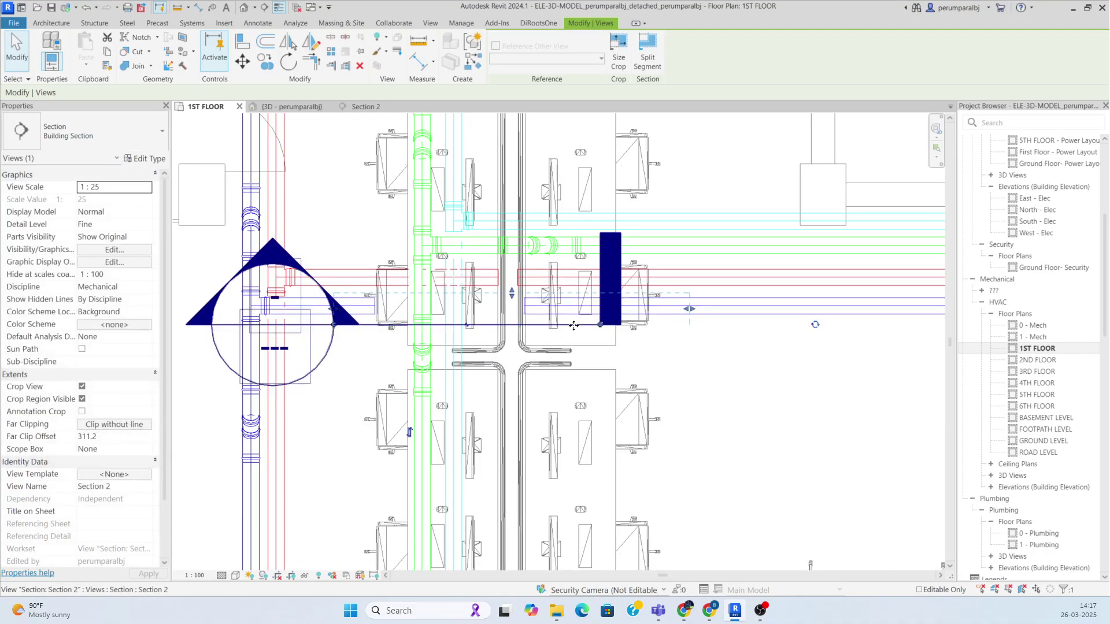
Open the Section 2 view and extend its crop region beyond grid A2 to include the blue and red mains
{"action": "right_click", "coordinate": [574, 325]}
{"action": "left_click", "coordinate": [623, 325]}
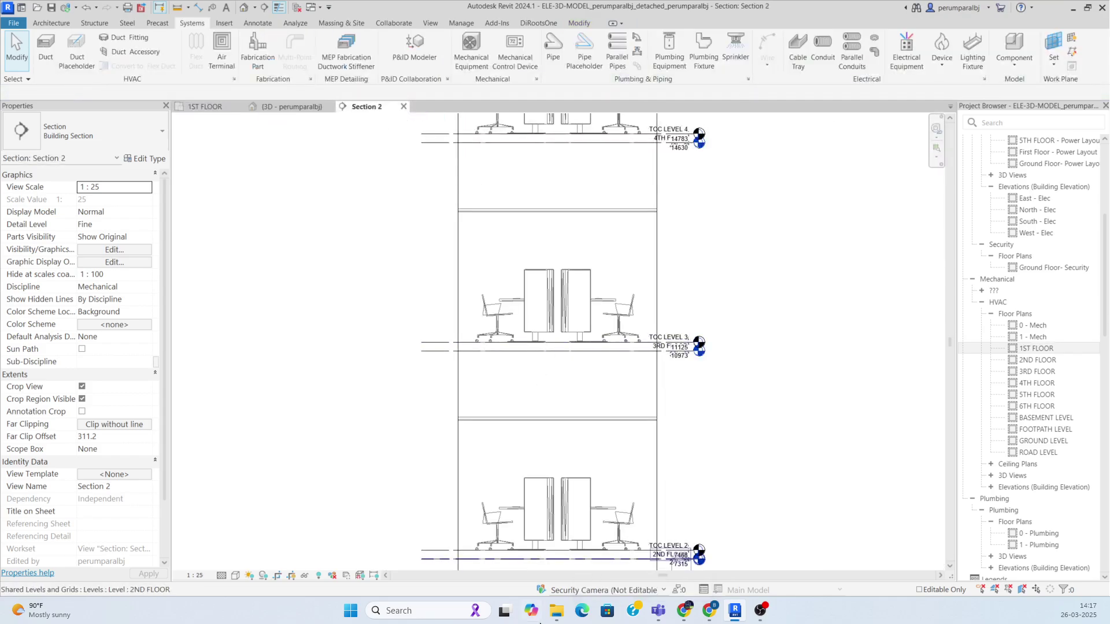
{"action": "scroll", "coordinate": [560, 422], "scroll_direction": "down", "scroll_amount": 3}
{"action": "middle_click_drag", "start_coordinate": [562, 535], "coordinate": [550, 393]}
{"action": "scroll", "coordinate": [543, 405], "scroll_direction": "up", "scroll_amount": 3}
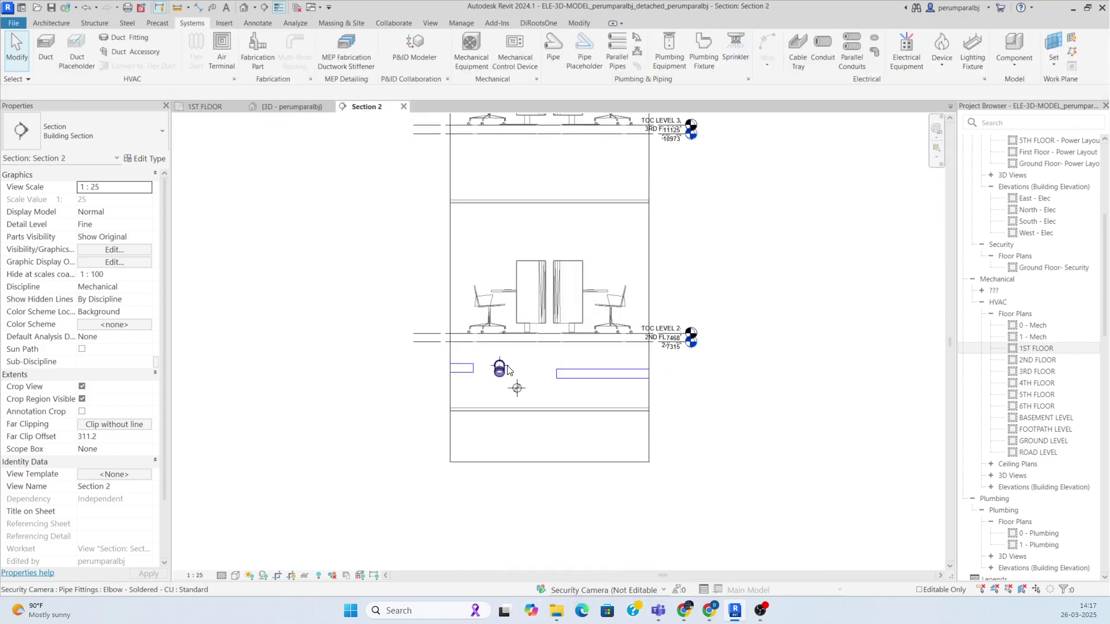
{"action": "scroll", "coordinate": [454, 388], "scroll_direction": "down", "scroll_amount": 2}
{"action": "left_click", "coordinate": [453, 400]}
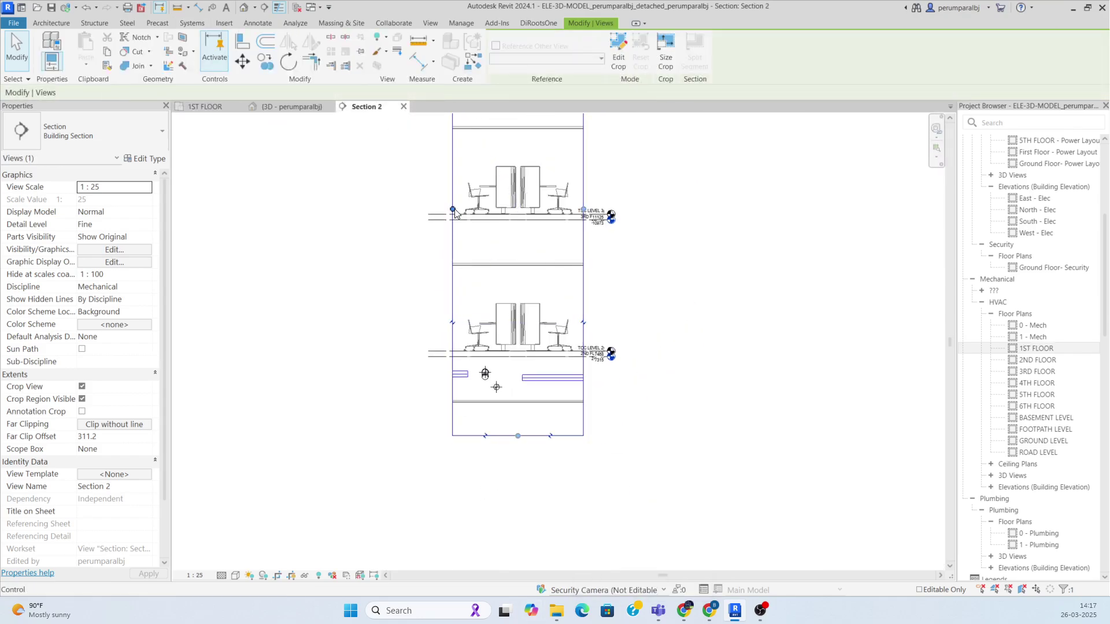
{"action": "left_click_drag", "start_coordinate": [454, 210], "coordinate": [307, 210]}
{"action": "scroll", "coordinate": [494, 398], "scroll_direction": "up", "scroll_amount": 3}
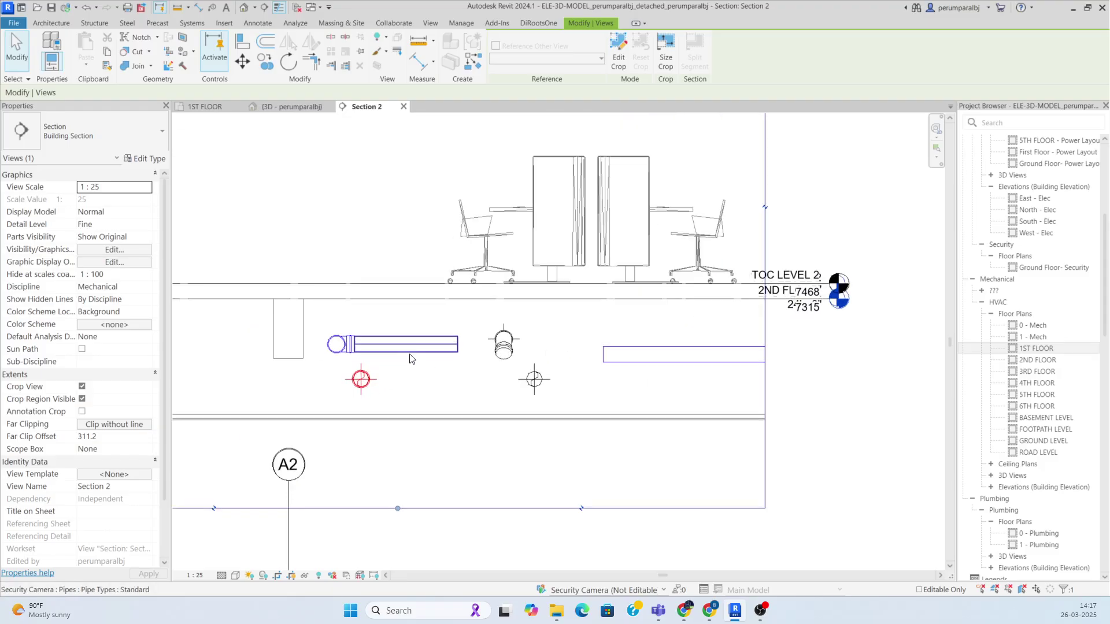
{"action": "left_click", "coordinate": [492, 393]}
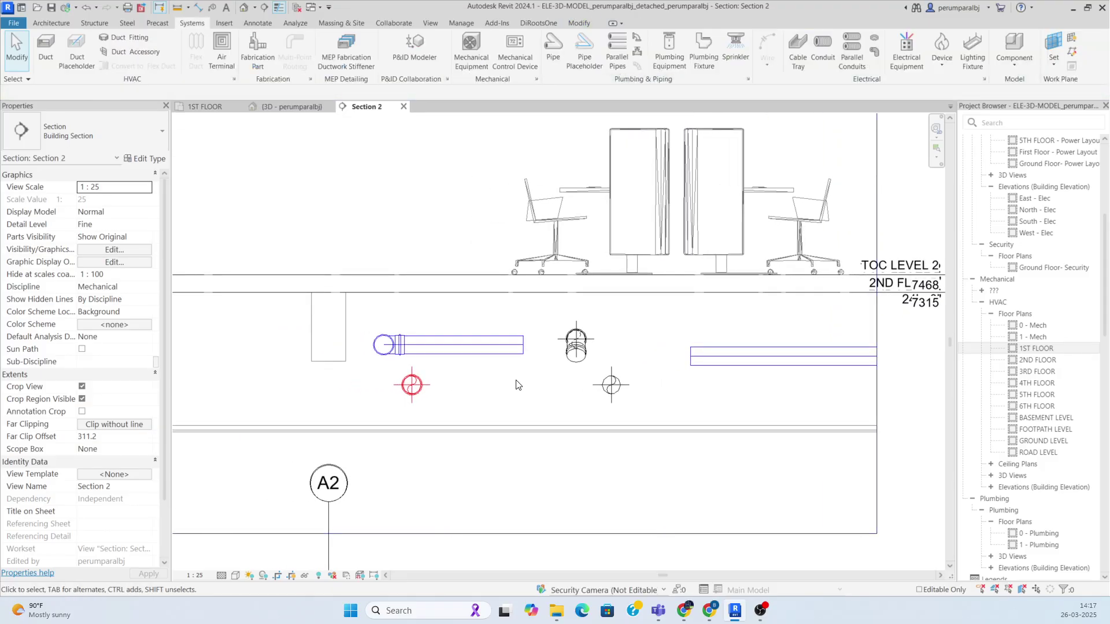
Extend the opposite side of the Section 2 crop region past grid A4 to show the whole far blue pipe
{"action": "middle_click_drag", "start_coordinate": [518, 385], "coordinate": [409, 340]}
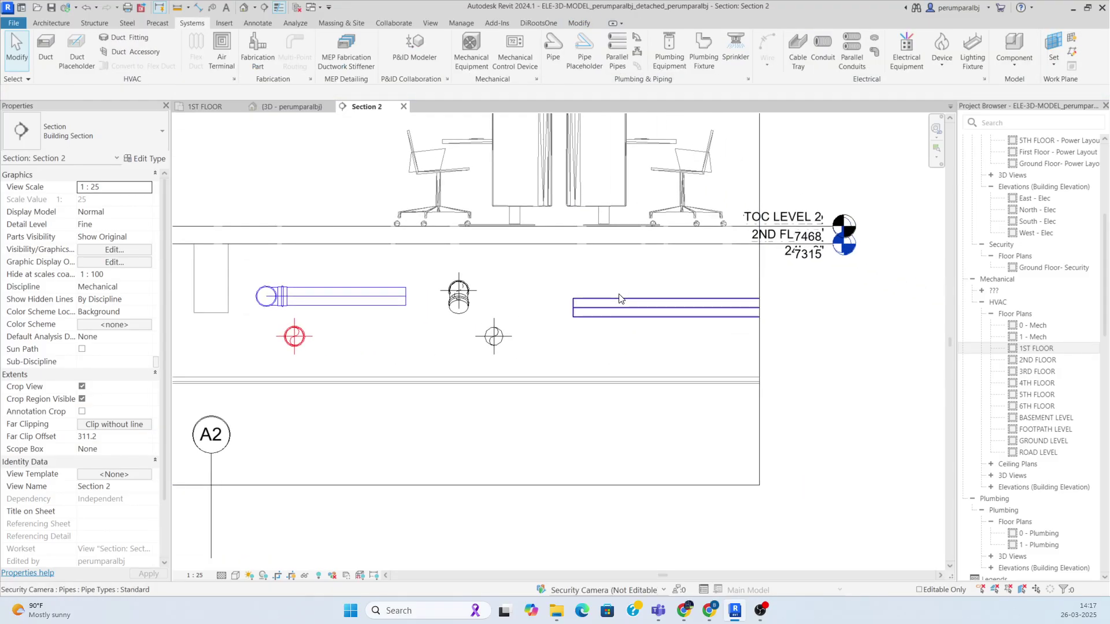
{"action": "scroll", "coordinate": [636, 318], "scroll_direction": "down", "scroll_amount": 2}
{"action": "left_click", "coordinate": [699, 369]}
{"action": "scroll", "coordinate": [717, 232], "scroll_direction": "down", "scroll_amount": 2}
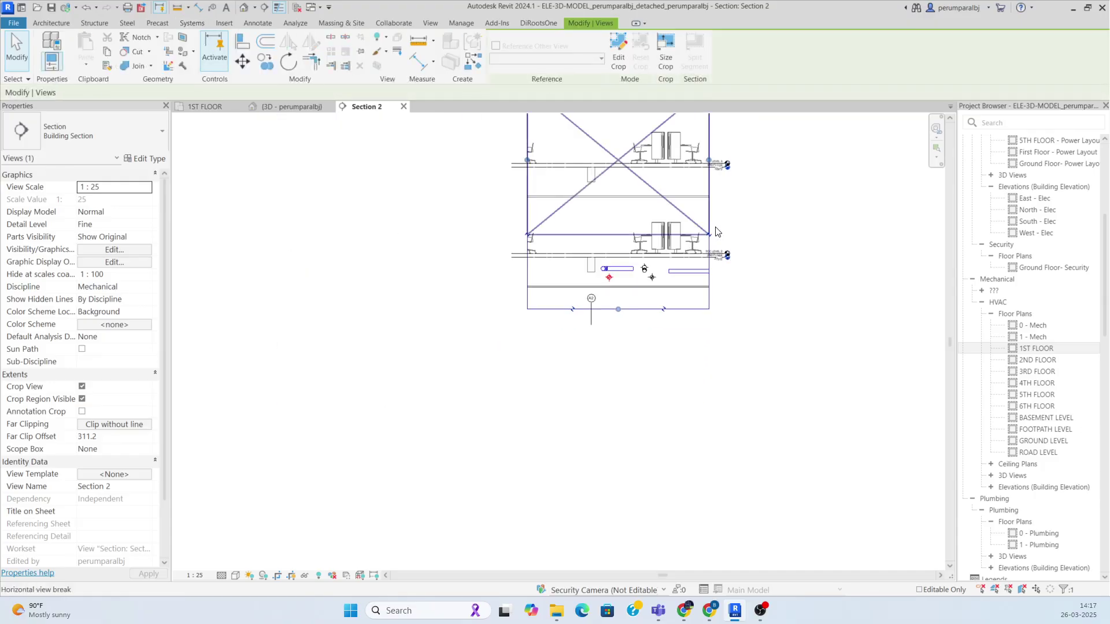
{"action": "left_click_drag", "start_coordinate": [706, 160], "coordinate": [893, 163]}
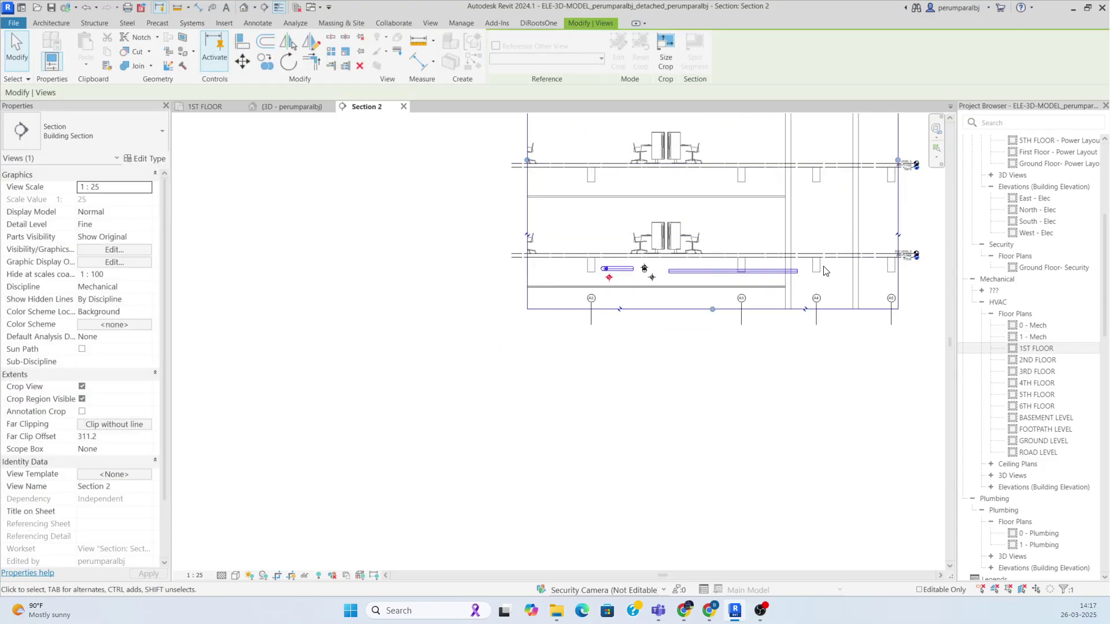
{"action": "scroll", "coordinate": [615, 279], "scroll_direction": "up", "scroll_amount": 3}
{"action": "scroll", "coordinate": [616, 279], "scroll_direction": "up", "scroll_amount": 1}
Raise the far blue branch pipe in Section 2 to a middle elevation of 3500 mm
{"action": "left_click", "coordinate": [616, 279]}
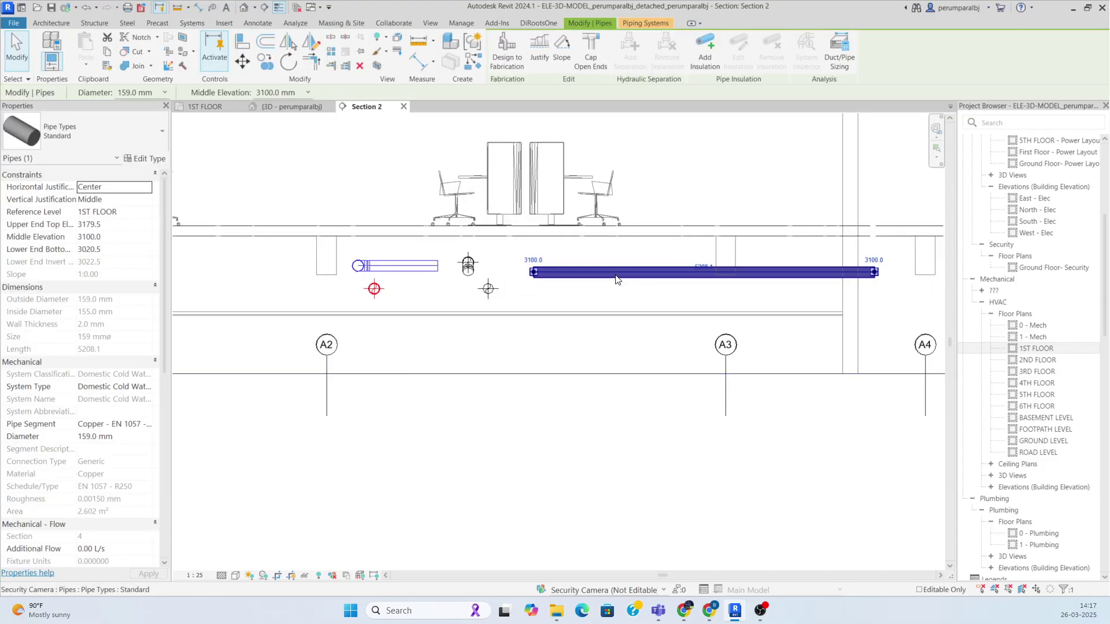
{"action": "key", "text": "Up"}
{"action": "key", "text": "Up"}
{"action": "key", "text": "Up"}
{"action": "key", "text": "Up"}
{"action": "left_click", "coordinate": [616, 276]}
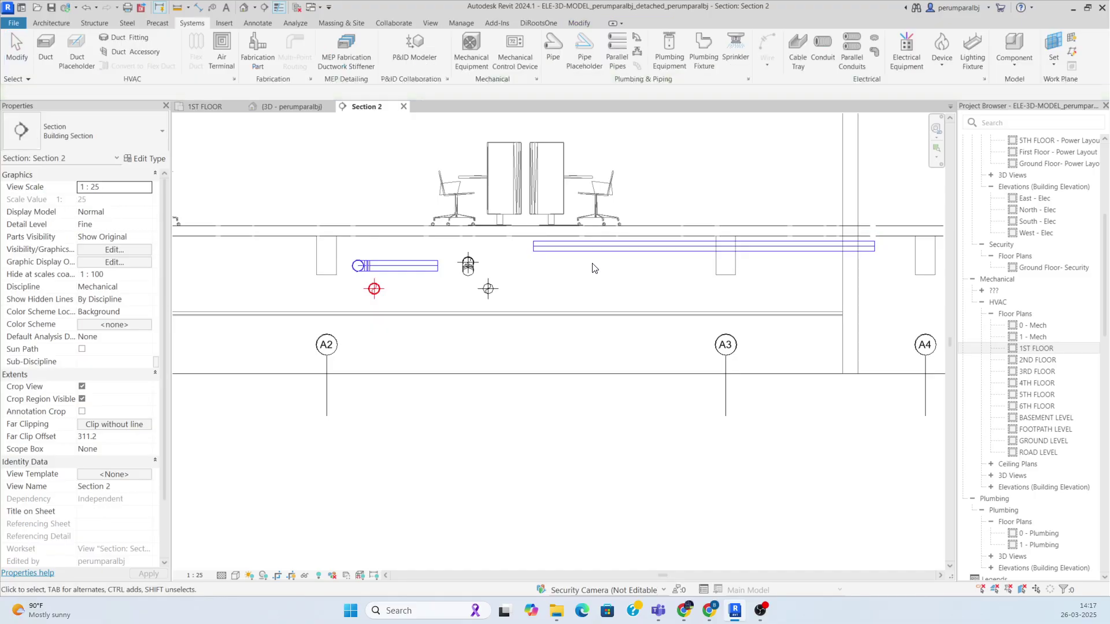
Draw pipe from the raised blue branch's open end about 1100 mm over the green pipe and down to the tee-side stub's end
{"action": "scroll", "coordinate": [571, 255], "scroll_direction": "up", "scroll_amount": 1}
{"action": "left_click", "coordinate": [549, 250]}
{"action": "scroll", "coordinate": [522, 245], "scroll_direction": "up", "scroll_amount": 1}
{"action": "right_click", "coordinate": [521, 243]}
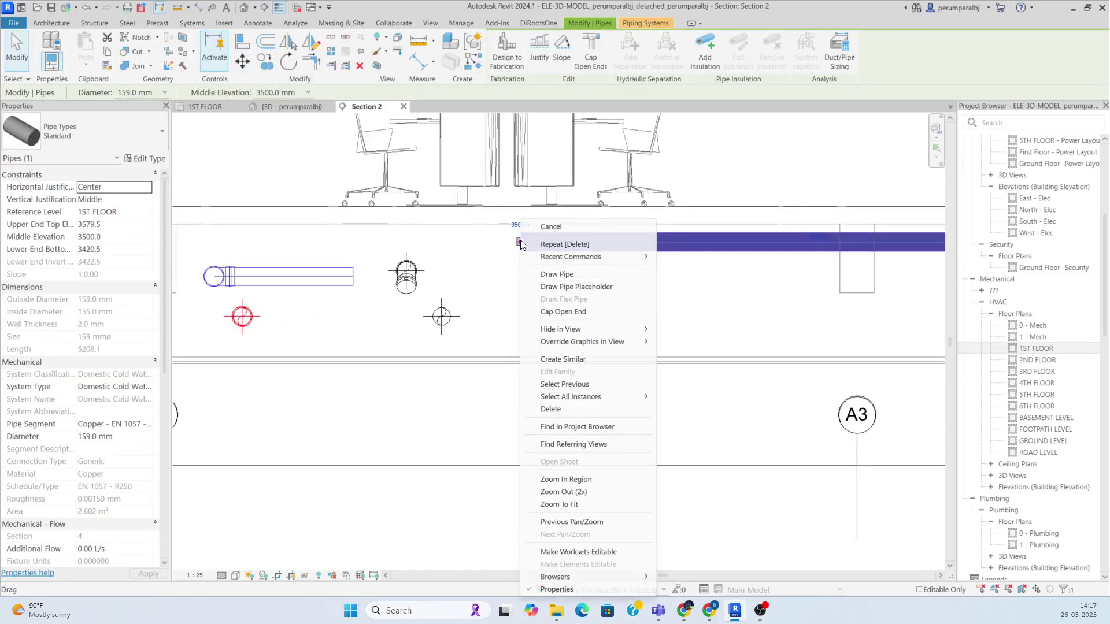
{"action": "left_click", "coordinate": [543, 276]}
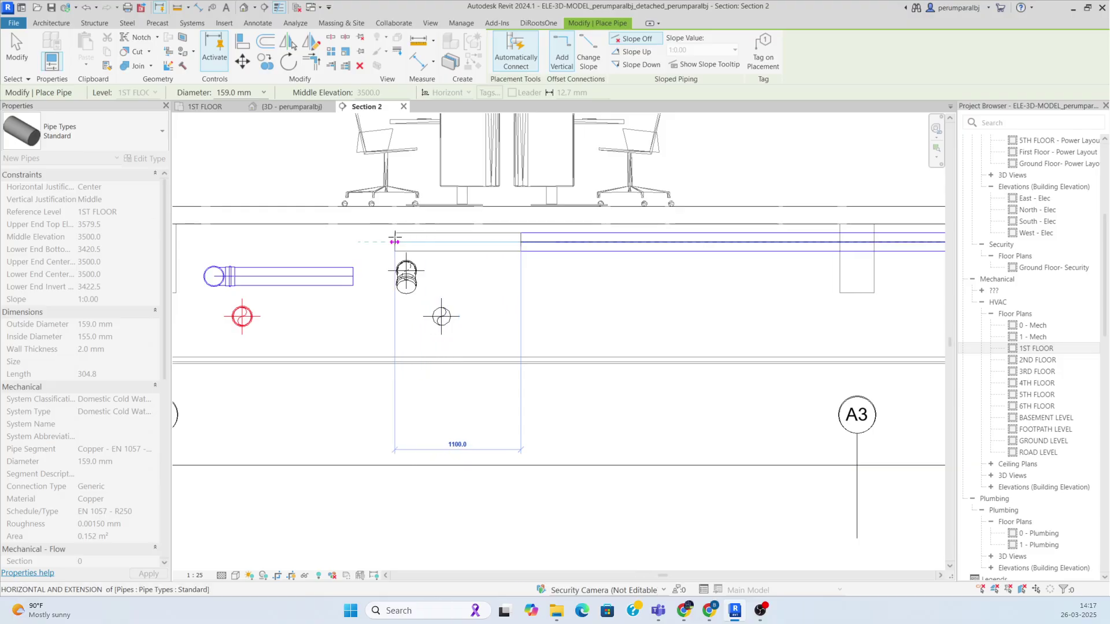
{"action": "scroll", "coordinate": [370, 263], "scroll_direction": "up", "scroll_amount": 2}
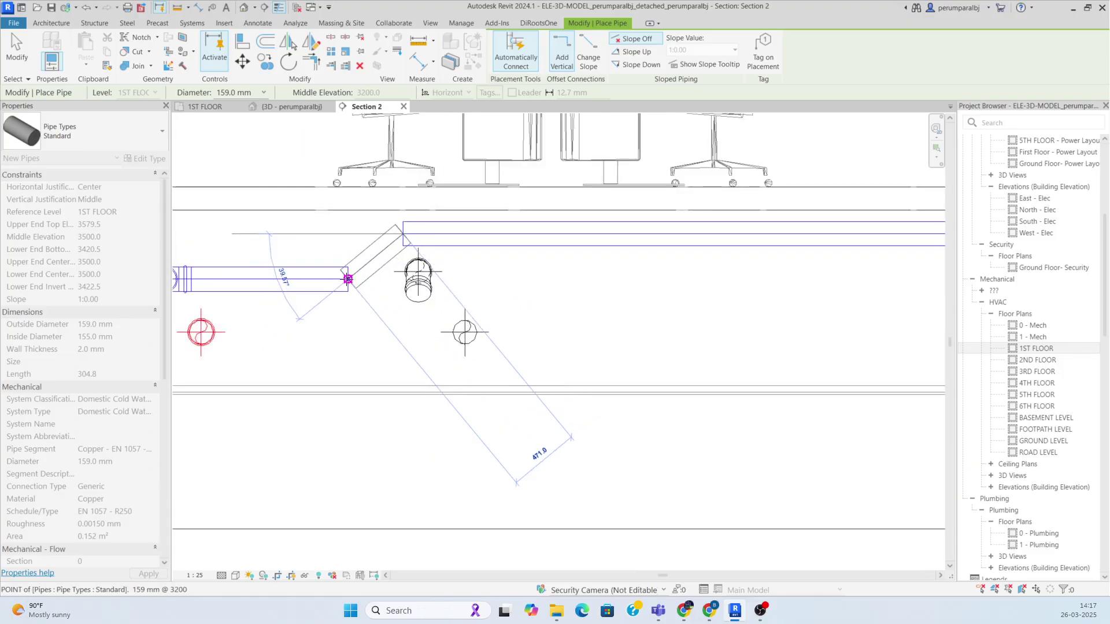
{"action": "left_click", "coordinate": [347, 279]}
{"action": "scroll", "coordinate": [347, 289], "scroll_direction": "down", "scroll_amount": 4}
{"action": "key", "text": "Escape"}
{"action": "key", "text": "Escape"}
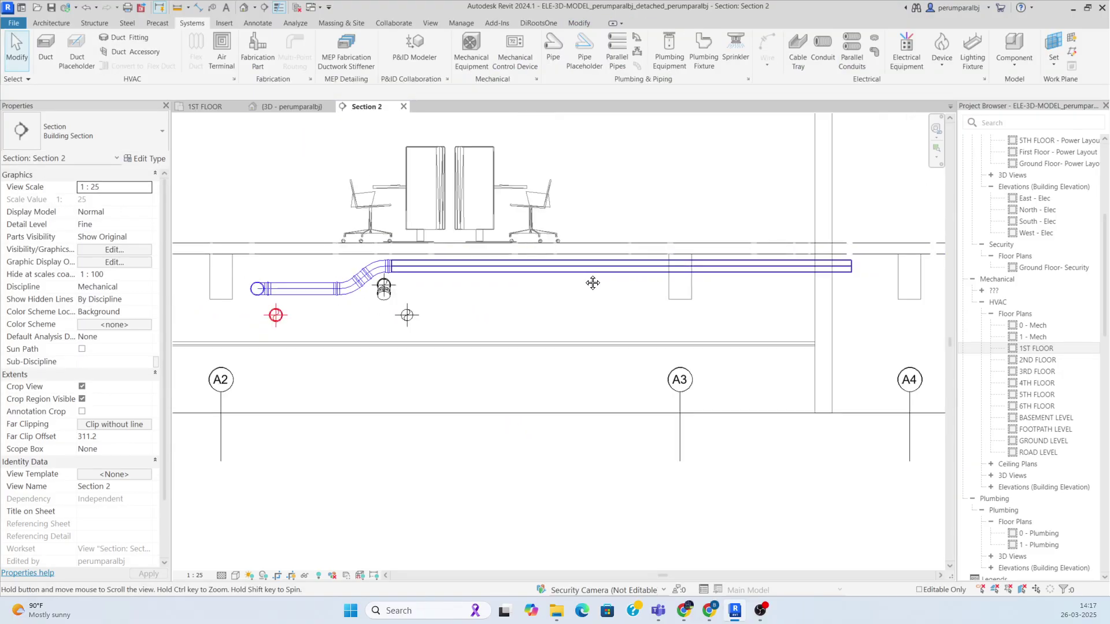
Split the raised blue branch pipe in Section 2 between the green pipe and grid A3, and delete the coupling
{"action": "middle_click_drag", "start_coordinate": [592, 283], "coordinate": [577, 266]}
{"action": "scroll", "coordinate": [635, 293], "scroll_direction": "up", "scroll_amount": 2}
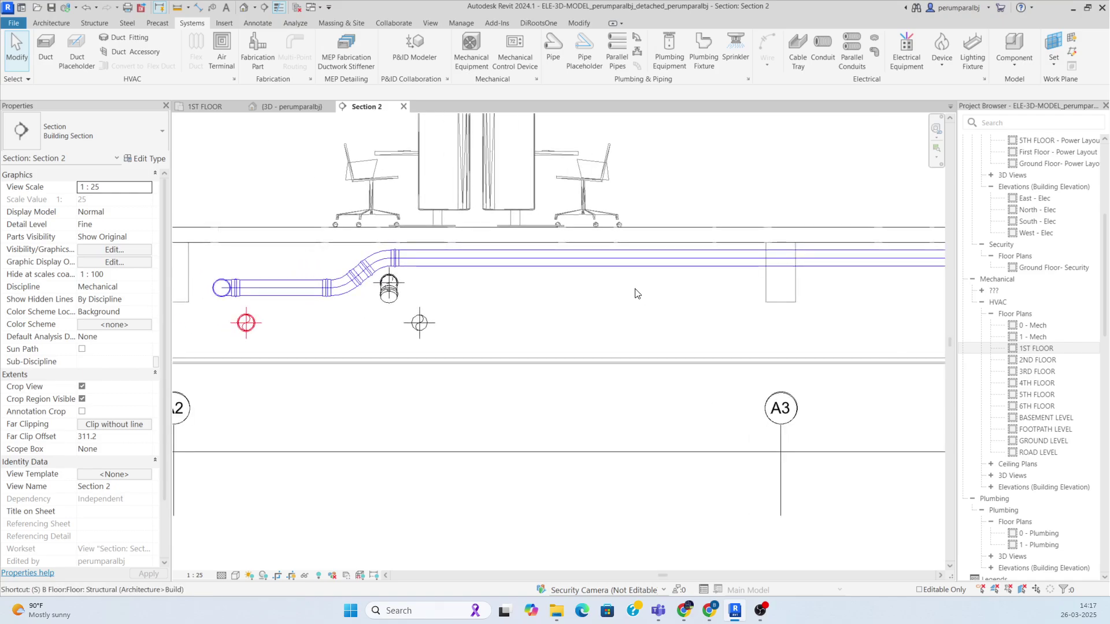
{"action": "scroll", "coordinate": [797, 253], "scroll_direction": "up", "scroll_amount": 4}
{"action": "key", "text": "Escape"}
{"action": "scroll", "coordinate": [582, 273], "scroll_direction": "down", "scroll_amount": 5}
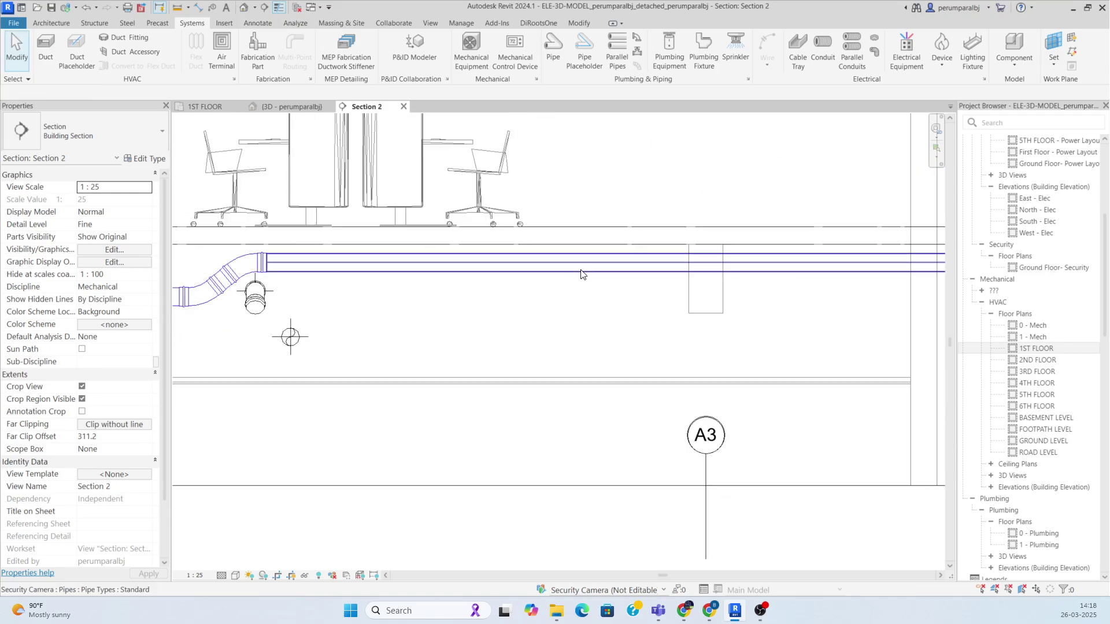
{"action": "scroll", "coordinate": [581, 279], "scroll_direction": "up", "scroll_amount": 3}
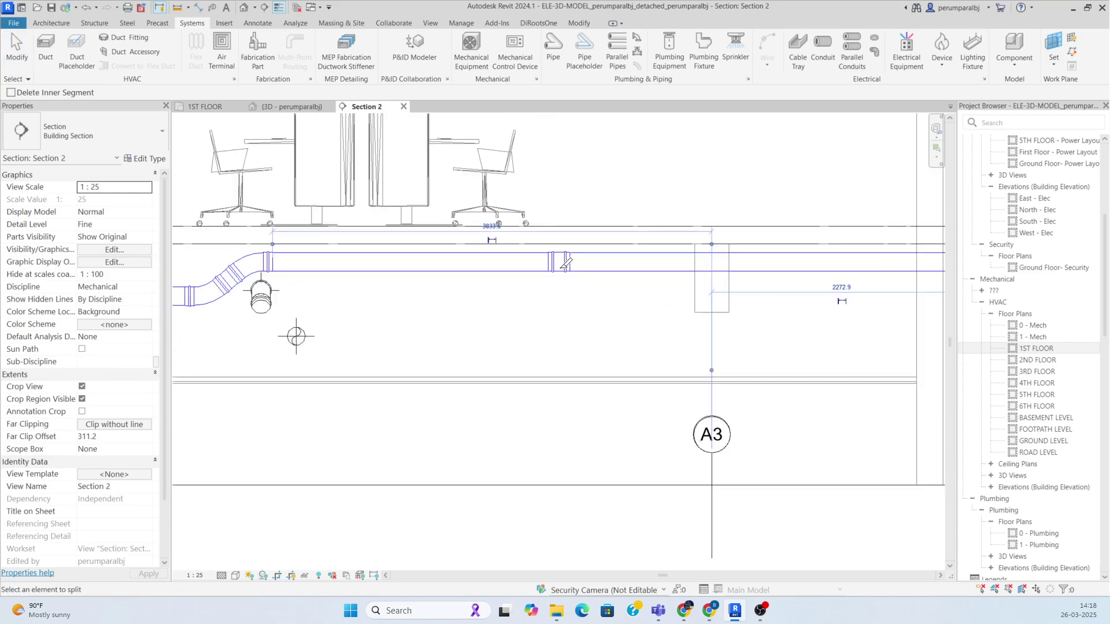
{"action": "left_click_drag", "start_coordinate": [623, 357], "coordinate": [624, 357]}
{"action": "key", "text": "Delete"}
{"action": "scroll", "coordinate": [565, 368], "scroll_direction": "down", "scroll_amount": 3}
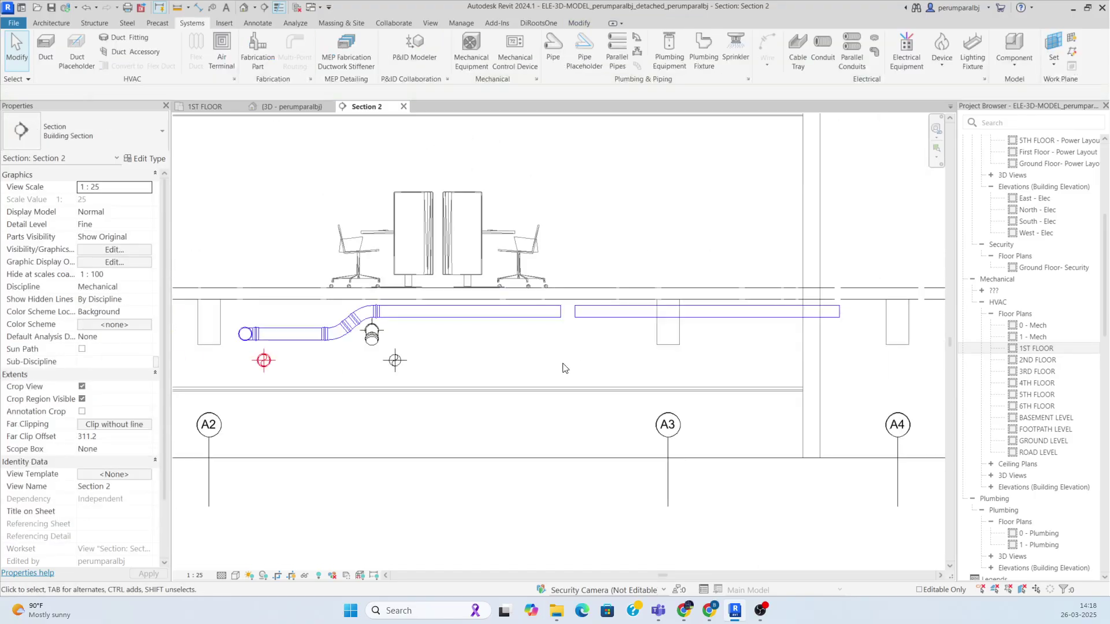
Lower the separated blue pipe segment at grid A3 to a middle elevation of 2900 mm
{"action": "left_click", "coordinate": [648, 321]}
{"action": "key", "text": "Down"}
{"action": "key", "text": "Down"}
{"action": "key", "text": "Down"}
{"action": "key", "text": "Down"}
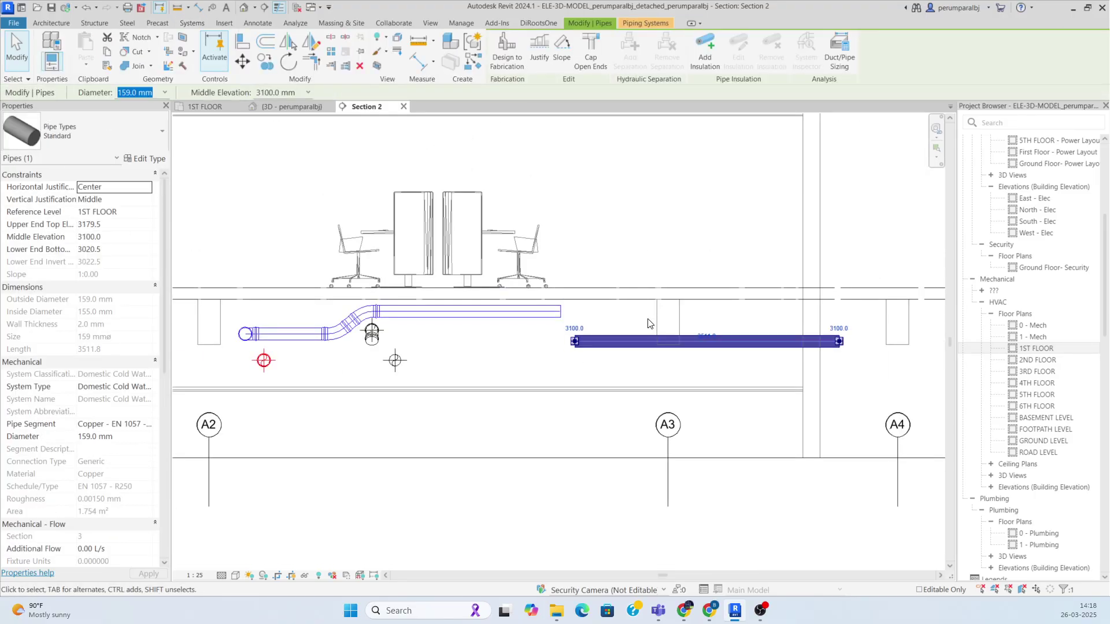
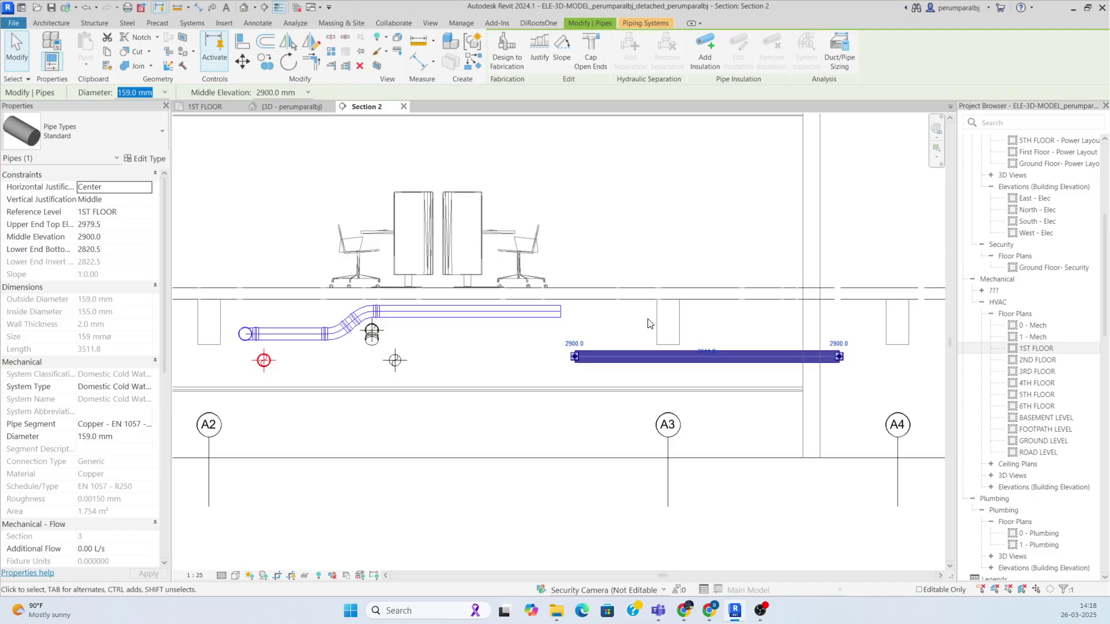
{"action": "left_click", "coordinate": [648, 319]}
Shorten the raised blue pipe's open end until the segment is about 1718 mm long
{"action": "scroll", "coordinate": [506, 313], "scroll_direction": "up", "scroll_amount": 3}
{"action": "left_click", "coordinate": [510, 316]}
{"action": "scroll", "coordinate": [578, 325], "scroll_direction": "up", "scroll_amount": 1}
{"action": "left_click_drag", "start_coordinate": [592, 309], "coordinate": [582, 310]}
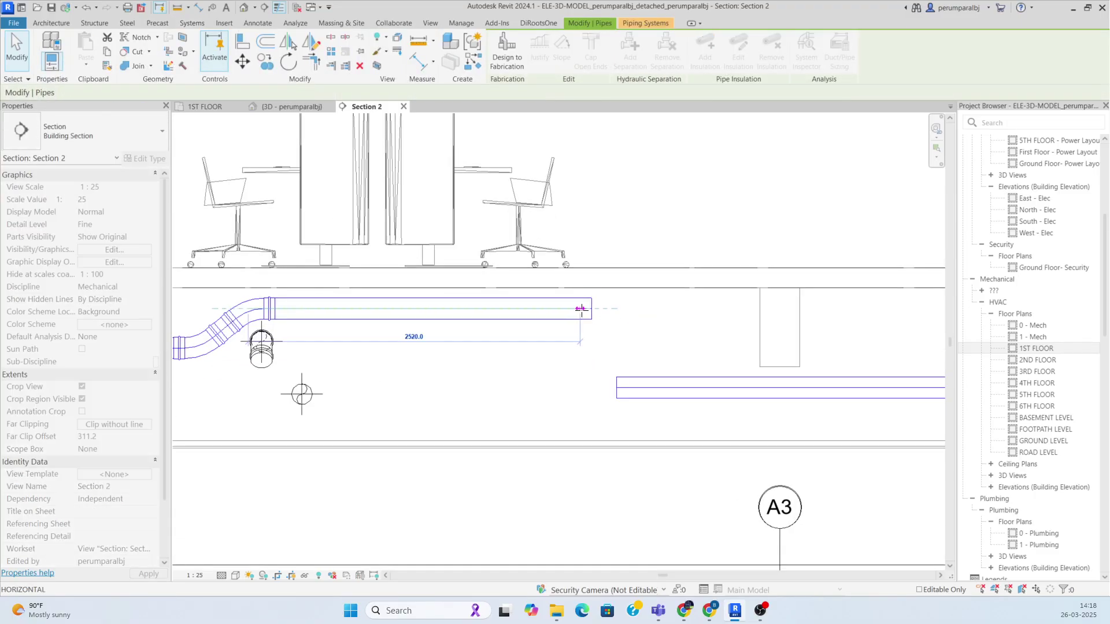
{"action": "left_click_drag", "start_coordinate": [502, 308], "coordinate": [502, 309]}
Draw a sloping pipe down from the raised blue pipe's open end and join it to the lowered segment near grid A3
{"action": "right_click", "coordinate": [503, 313]}
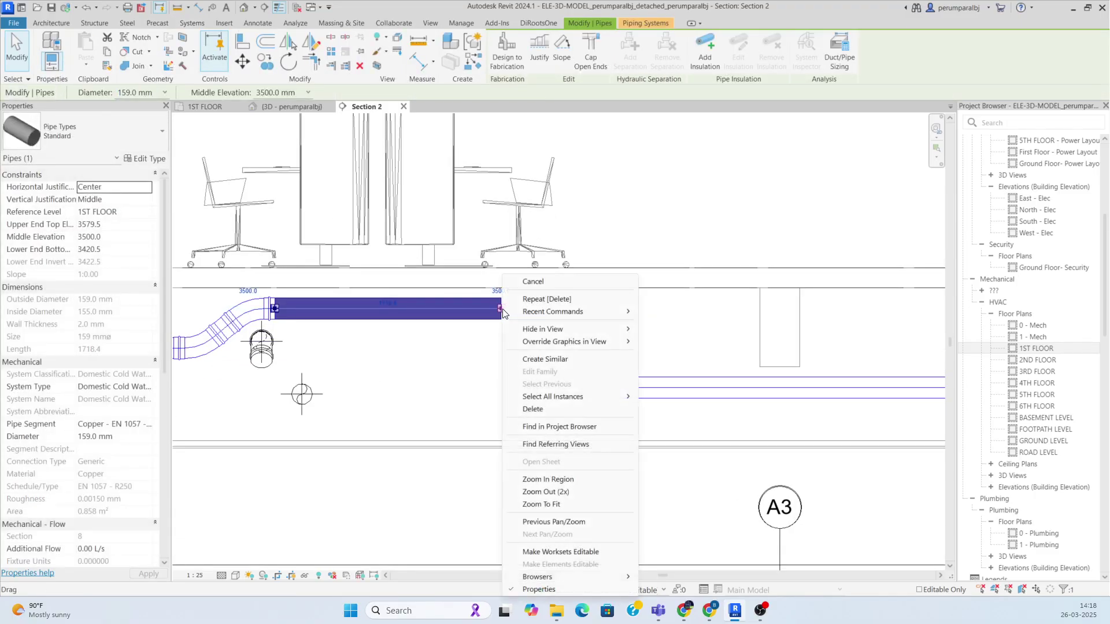
{"action": "left_click", "coordinate": [546, 360]}
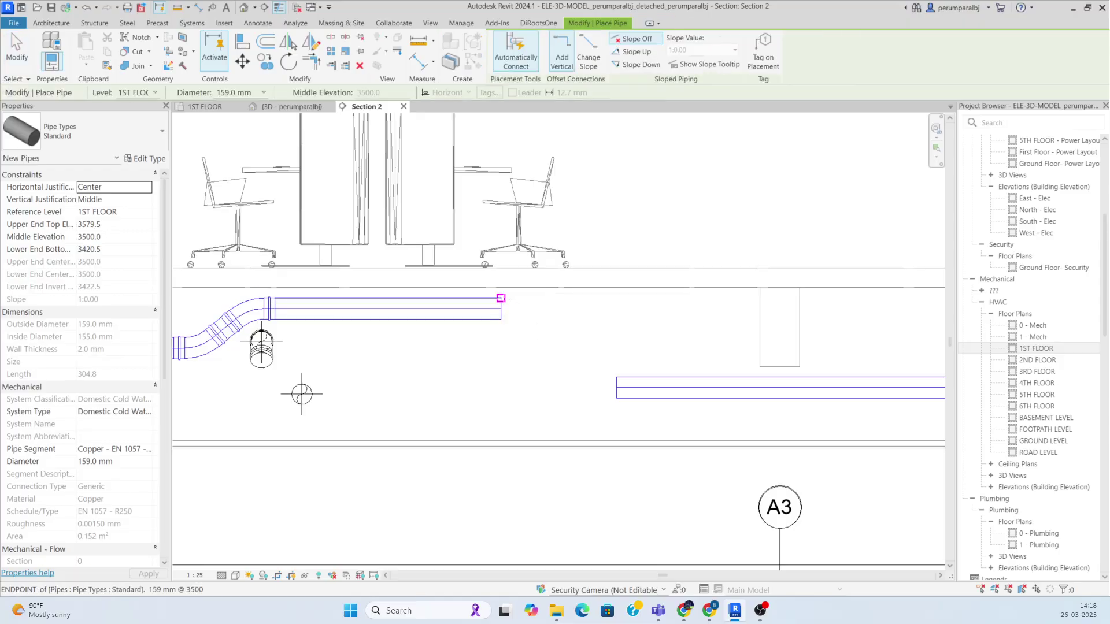
{"action": "left_click", "coordinate": [580, 387]}
{"action": "key", "text": "Escape"}
{"action": "key", "text": "Escape"}
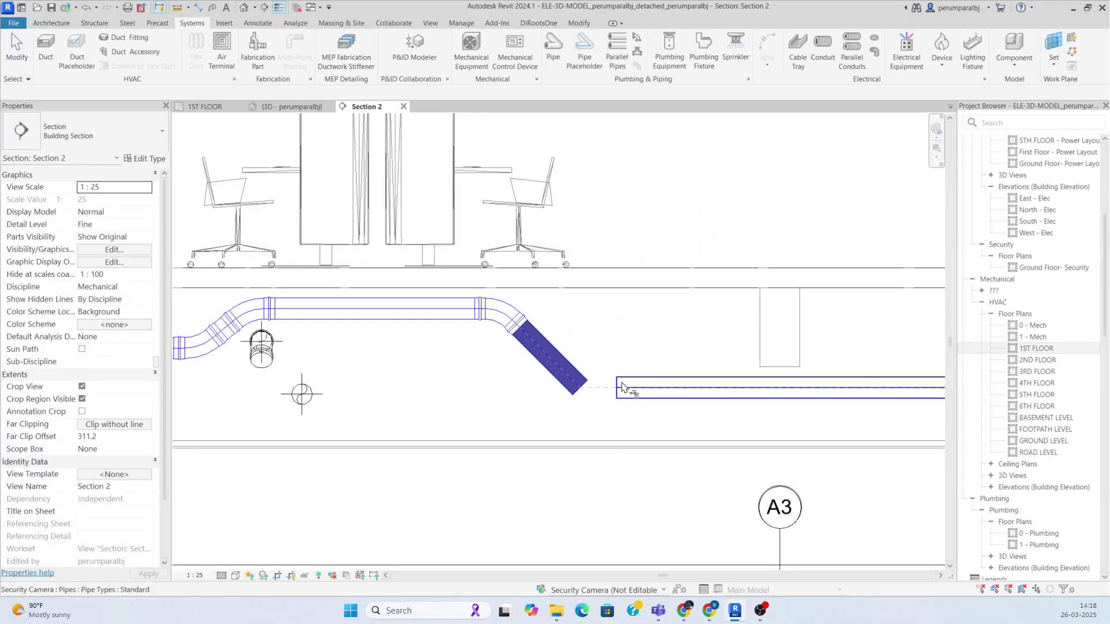
{"action": "scroll", "coordinate": [638, 383], "scroll_direction": "down", "scroll_amount": 3}
{"action": "scroll", "coordinate": [473, 323], "scroll_direction": "up", "scroll_amount": 2}
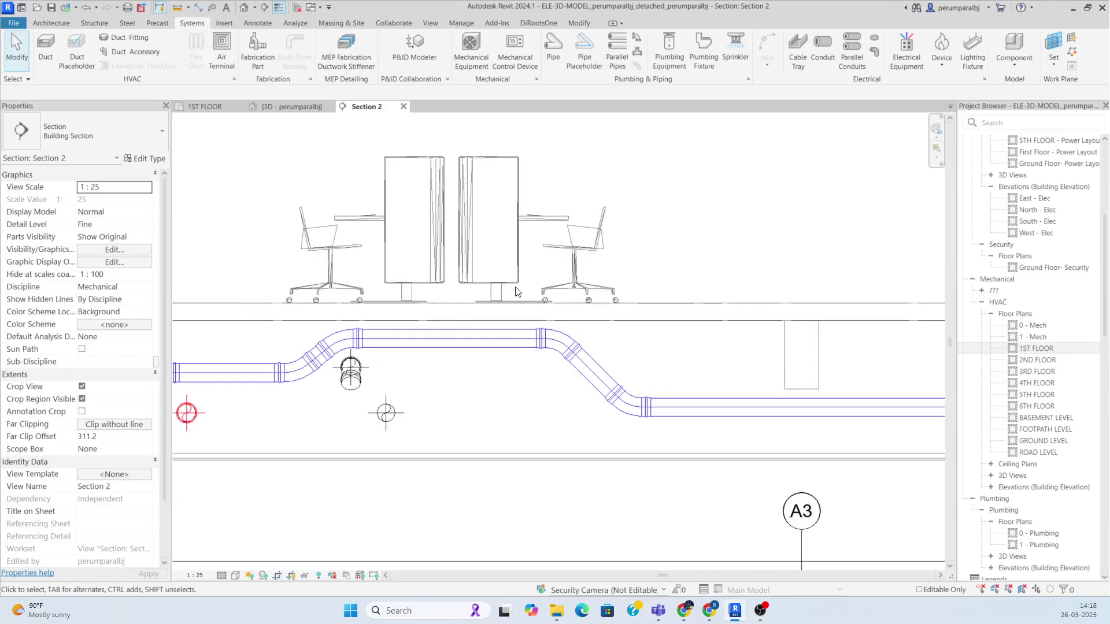
Shift the blue drop, with its sloping pipe and both elbows, along the branch until it sits beside grid A3
{"action": "left_click_drag", "start_coordinate": [699, 462], "coordinate": [693, 457]}
{"action": "key", "text": "Right"}
{"action": "key", "text": "Right"}
{"action": "key", "text": "Right"}
{"action": "key", "text": "Right"}
{"action": "key", "text": "Right"}
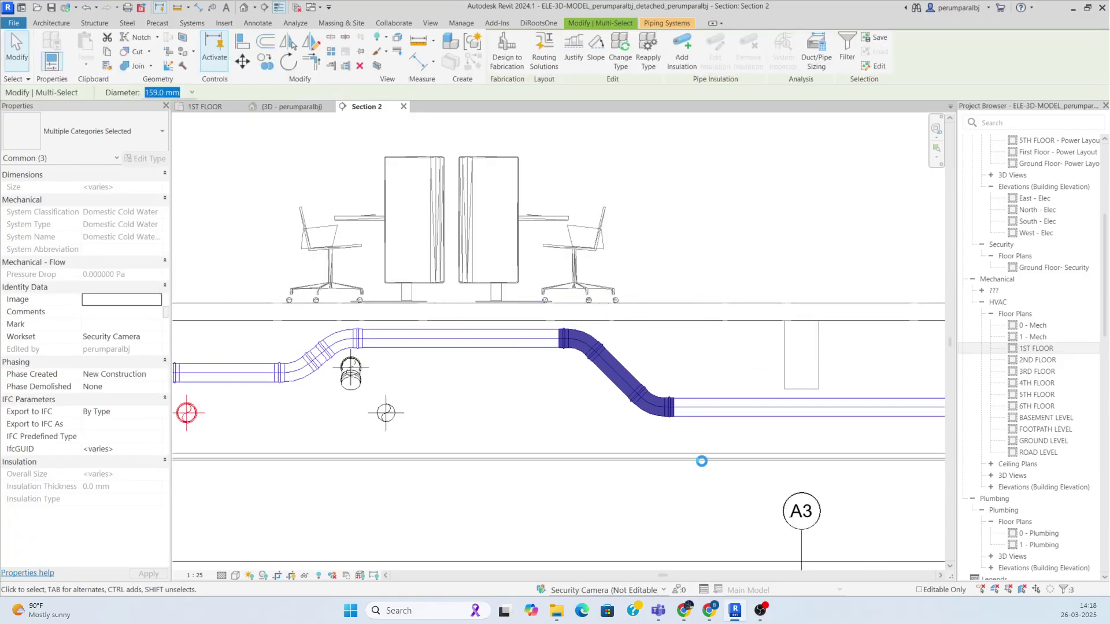
{"action": "key", "text": "Right"}
{"action": "key", "text": "Right"}
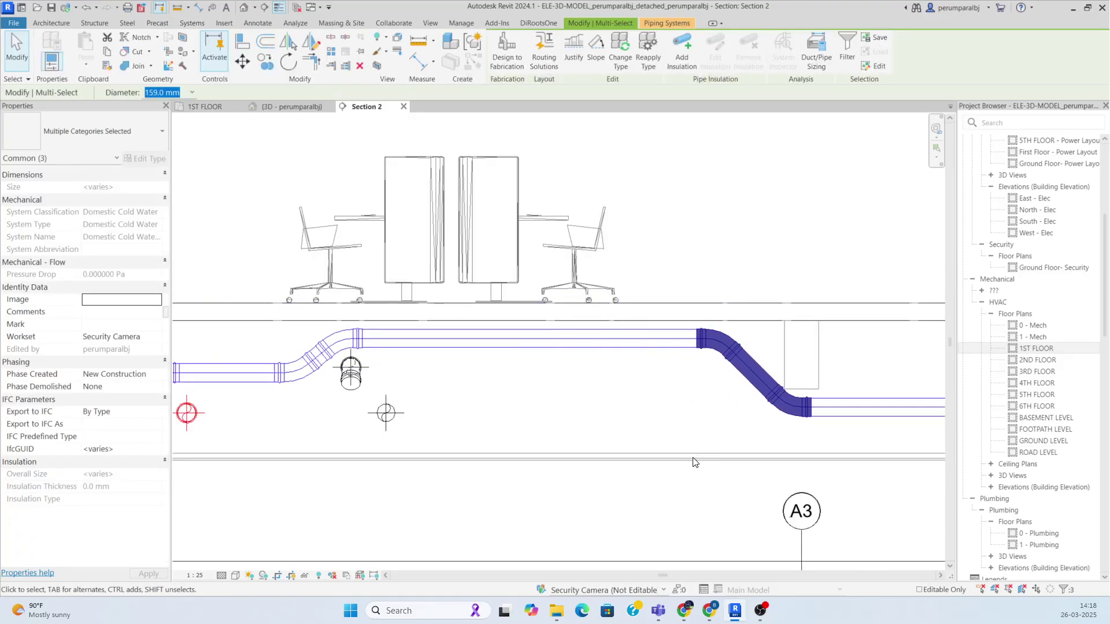
{"action": "key", "text": "Escape"}
{"action": "scroll", "coordinate": [693, 461], "scroll_direction": "down", "scroll_amount": 2}
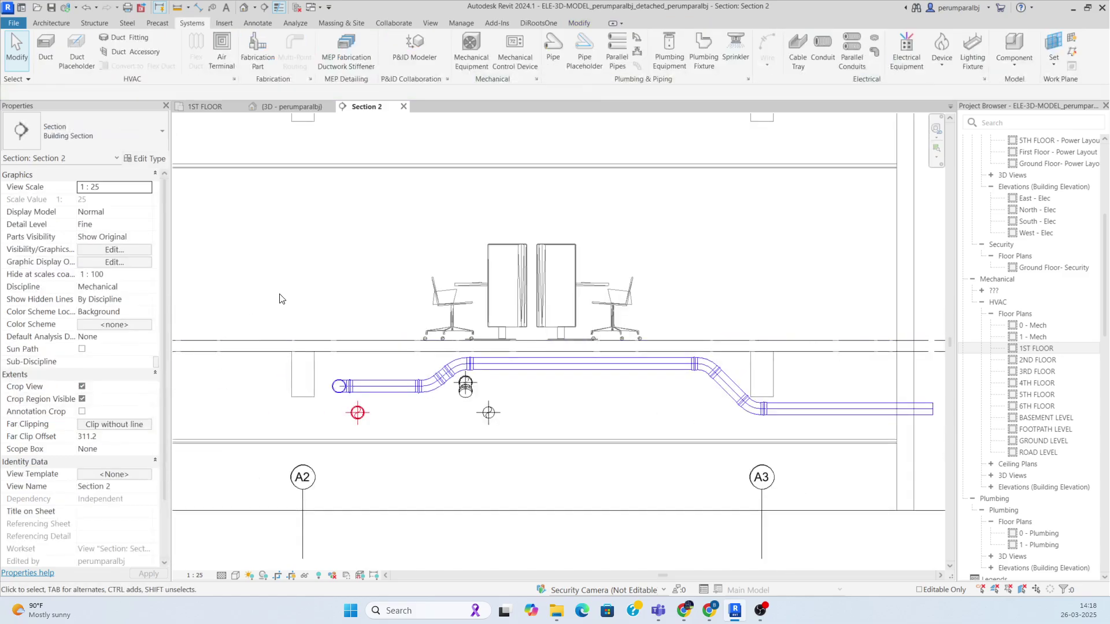
Isolate the blue branch and its neighbouring pipes in a 3D section box, cutting the box's back face in past the beam
{"action": "key", "text": "Tab"}
{"action": "left_click", "coordinate": [476, 365]}
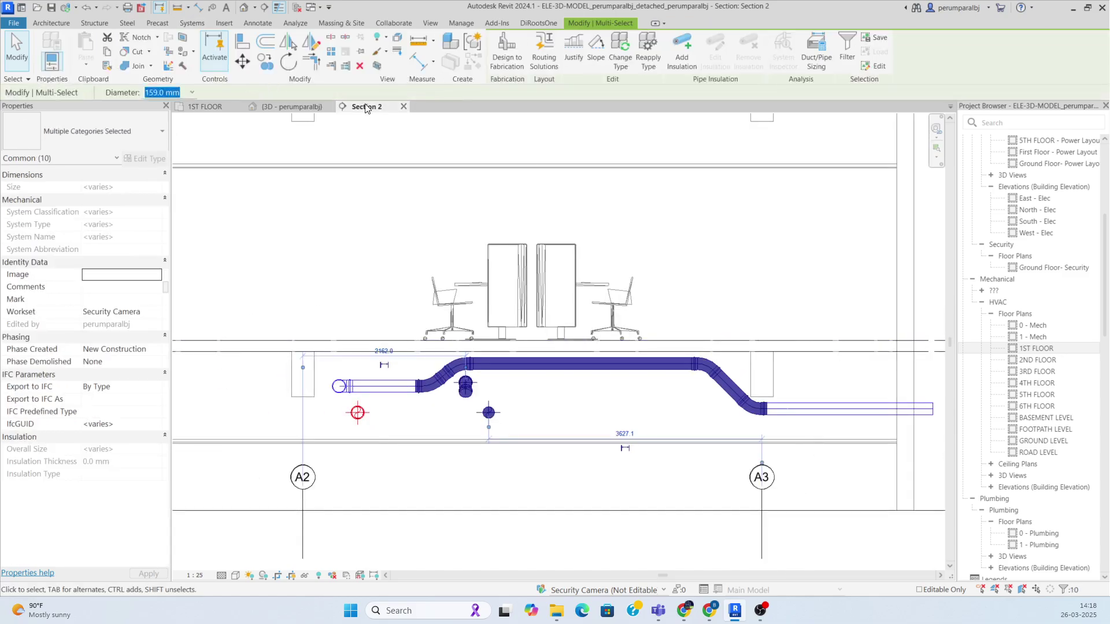
{"action": "left_click", "coordinate": [377, 65]}
{"action": "middle_click_drag", "start_coordinate": [598, 419], "coordinate": [788, 392], "text": "shift"}
{"action": "left_click", "coordinate": [467, 449]}
{"action": "middle_click_drag", "start_coordinate": [467, 449], "coordinate": [630, 425], "text": "shift"}
{"action": "scroll", "coordinate": [569, 356], "scroll_direction": "down", "scroll_amount": 2}
{"action": "left_click", "coordinate": [568, 327]}
{"action": "scroll", "coordinate": [404, 367], "scroll_direction": "up", "scroll_amount": 2}
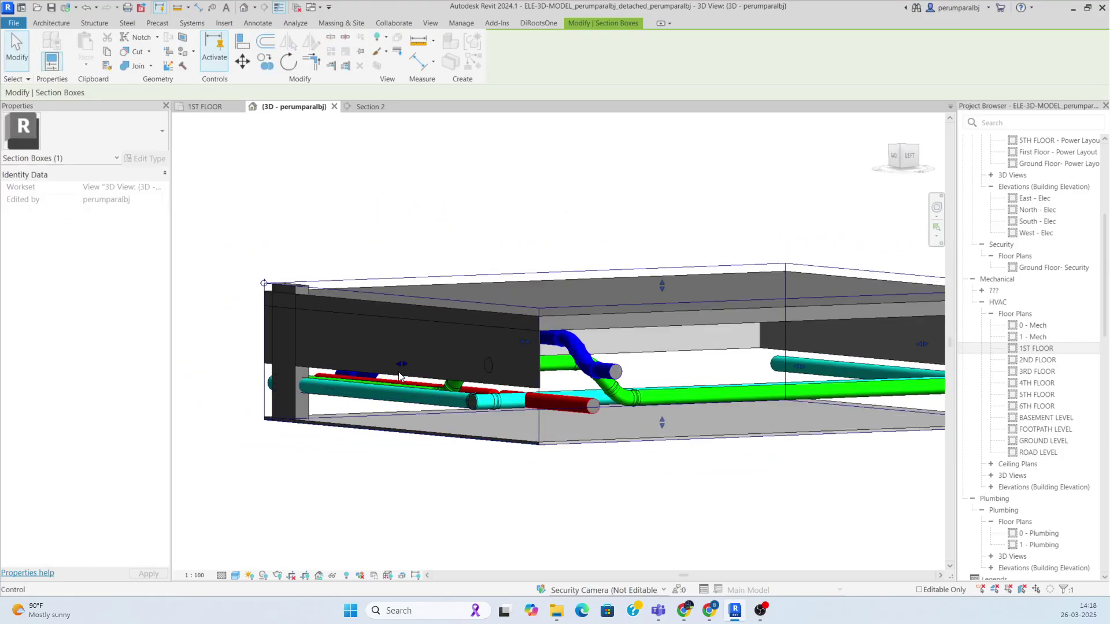
{"action": "middle_click_drag", "start_coordinate": [425, 371], "coordinate": [845, 216], "text": "shift"}
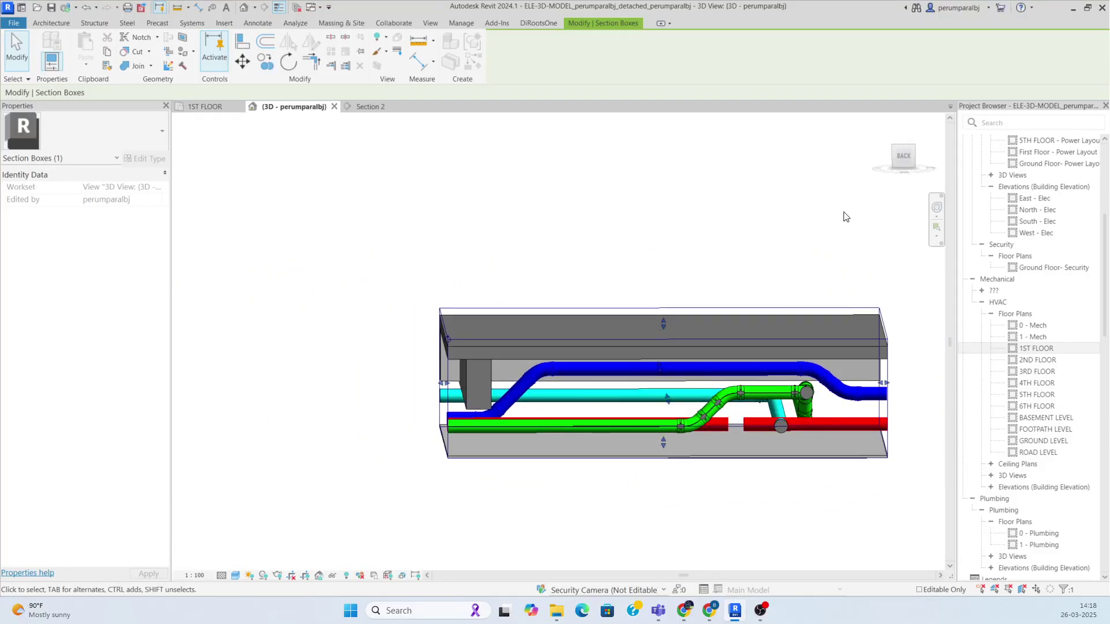
From the back of the 3D model, move the sloping blue pipe along the branch until it aligns with the green pipe's rise
{"action": "left_click", "coordinate": [905, 157]}
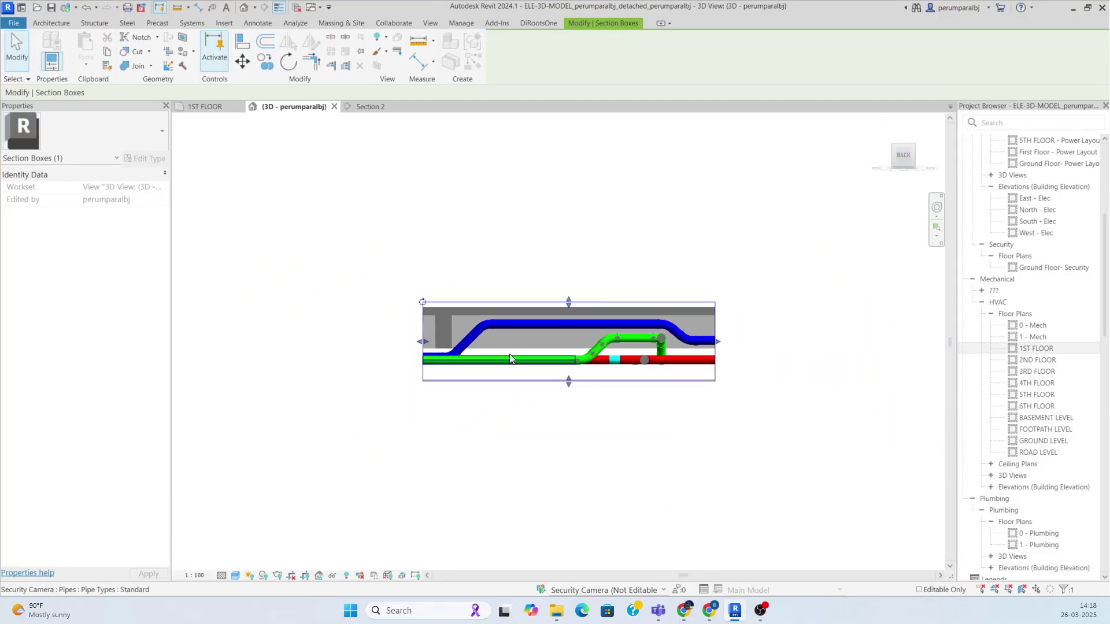
{"action": "left_click", "coordinate": [460, 344]}
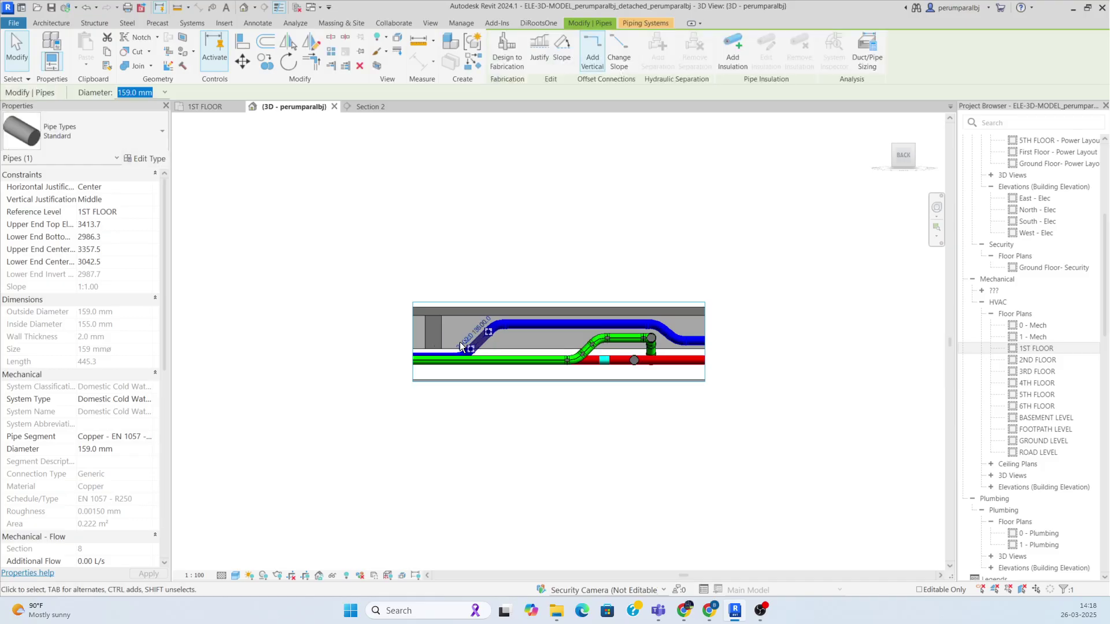
{"action": "key", "text": "Right"}
{"action": "key", "text": "Right"}
{"action": "key", "text": "Right"}
{"action": "key", "text": "Right"}
{"action": "key", "text": "Right"}
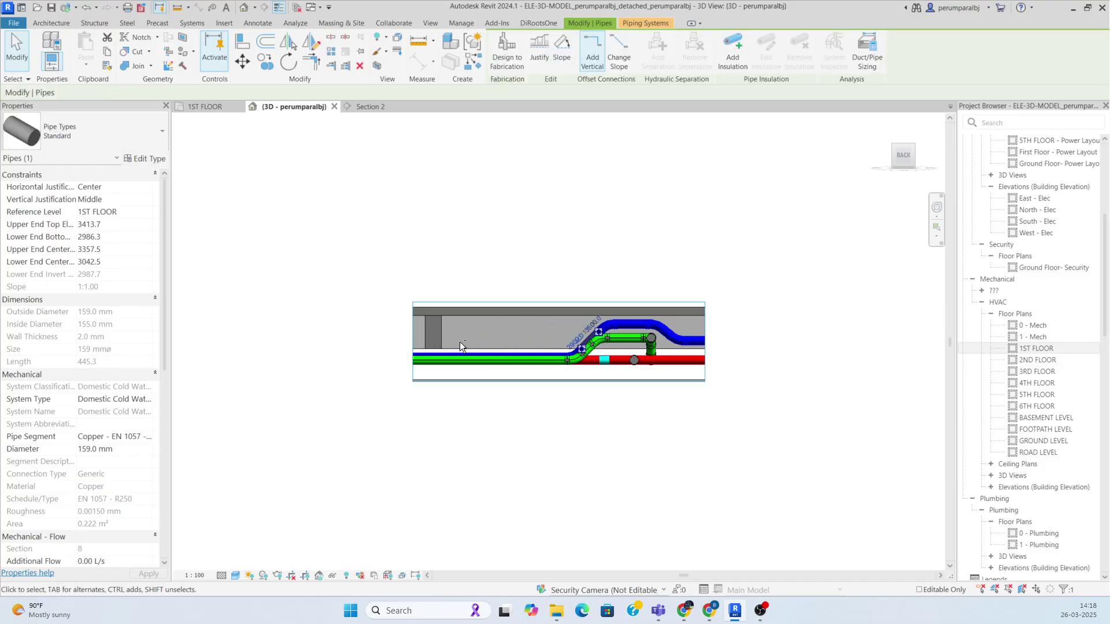
{"action": "key", "text": "Escape"}
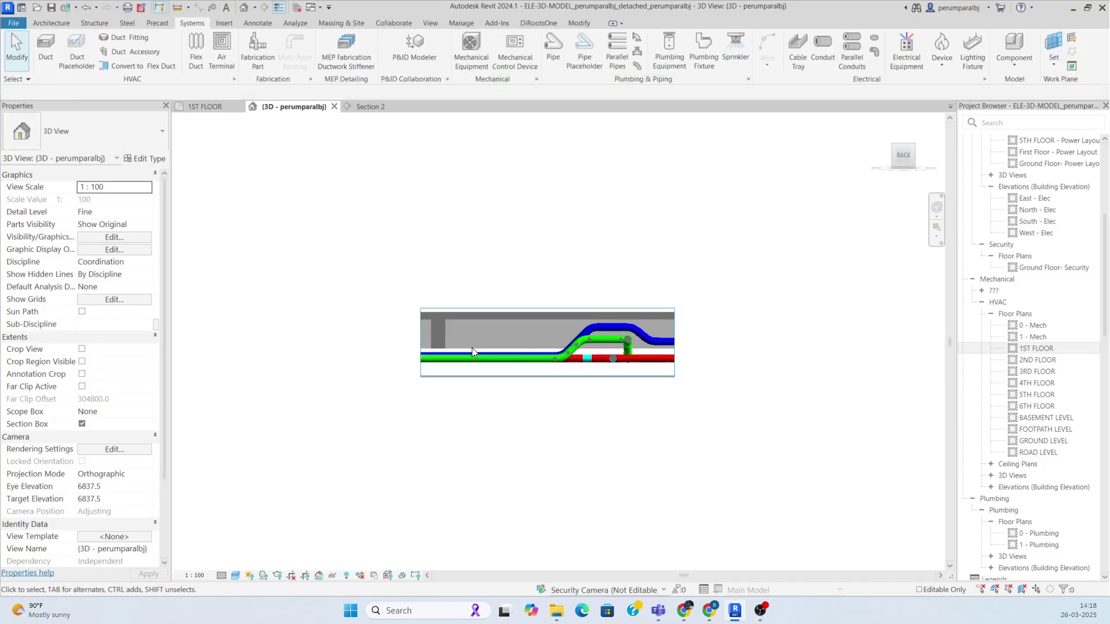
Lower the top of the 3D section box to cut away the floor slab over the pipes
{"action": "middle_click_drag", "start_coordinate": [471, 348], "coordinate": [609, 341], "text": "shift"}
{"action": "scroll", "coordinate": [608, 338], "scroll_direction": "up", "scroll_amount": 5}
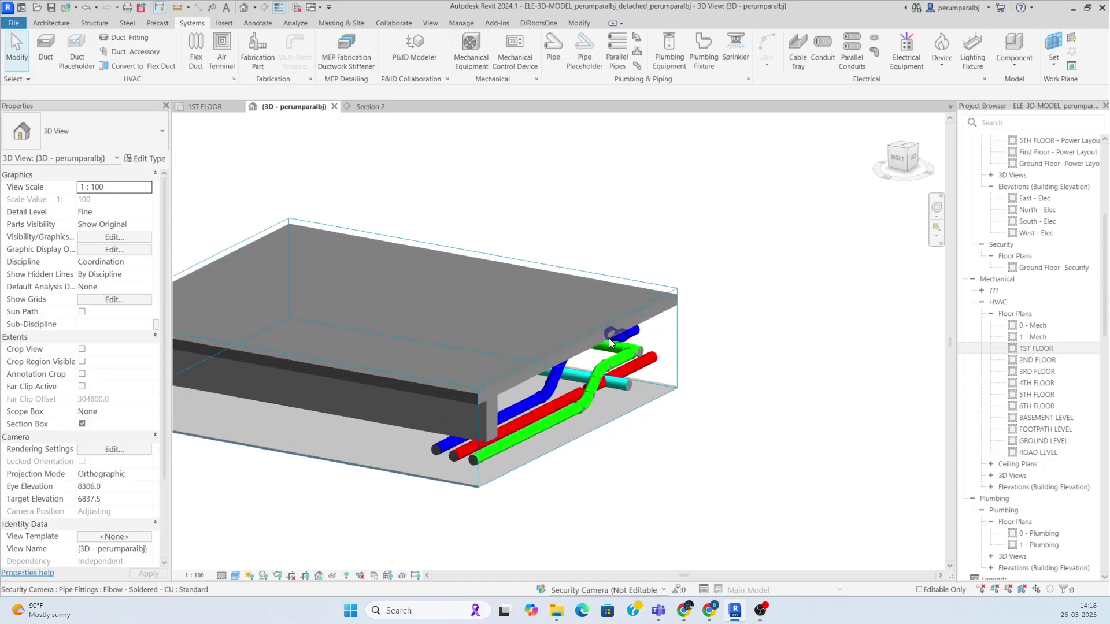
{"action": "left_click", "coordinate": [581, 341]}
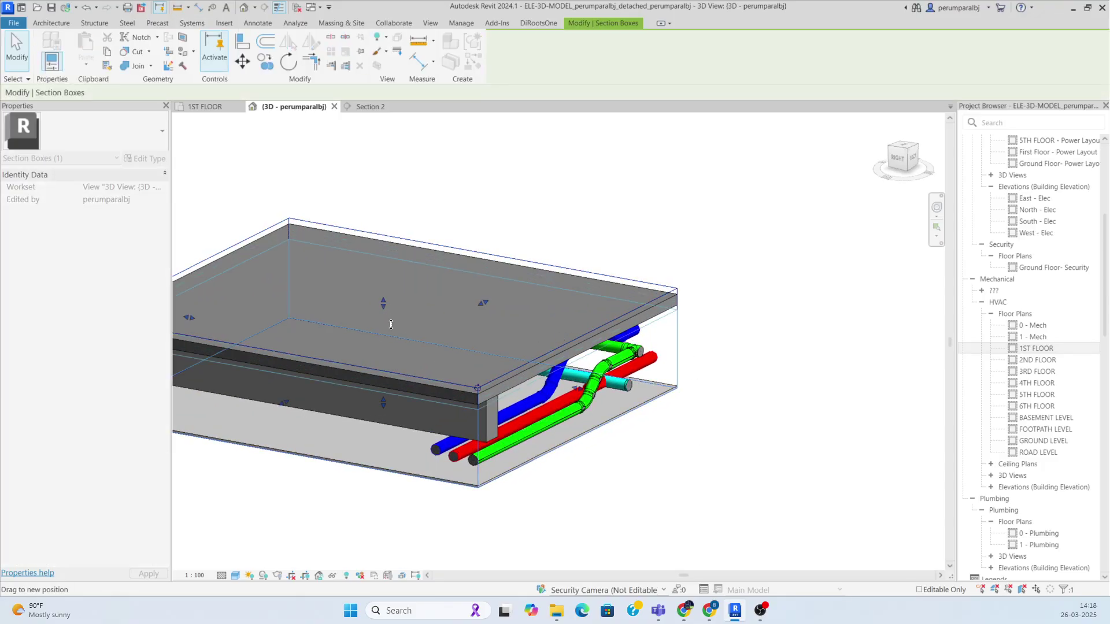
{"action": "middle_click_drag", "start_coordinate": [391, 325], "coordinate": [783, 519], "text": "shift"}
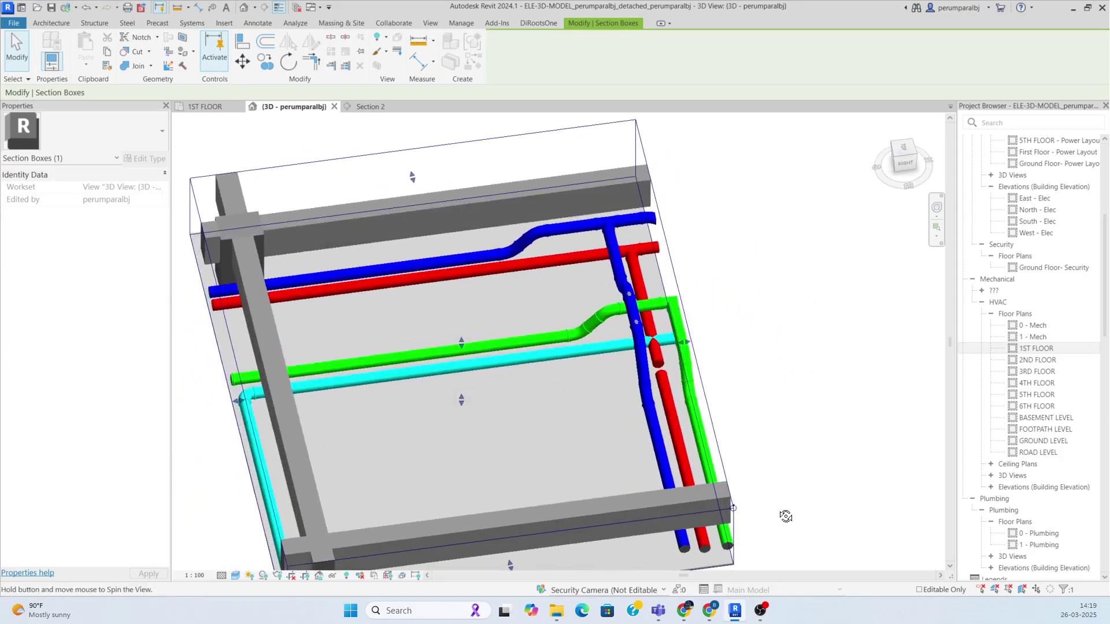
In the 1ST FLOOR plan, move the Section 2 mark clear of the blue and red branch pipes
{"action": "left_click", "coordinate": [208, 107]}
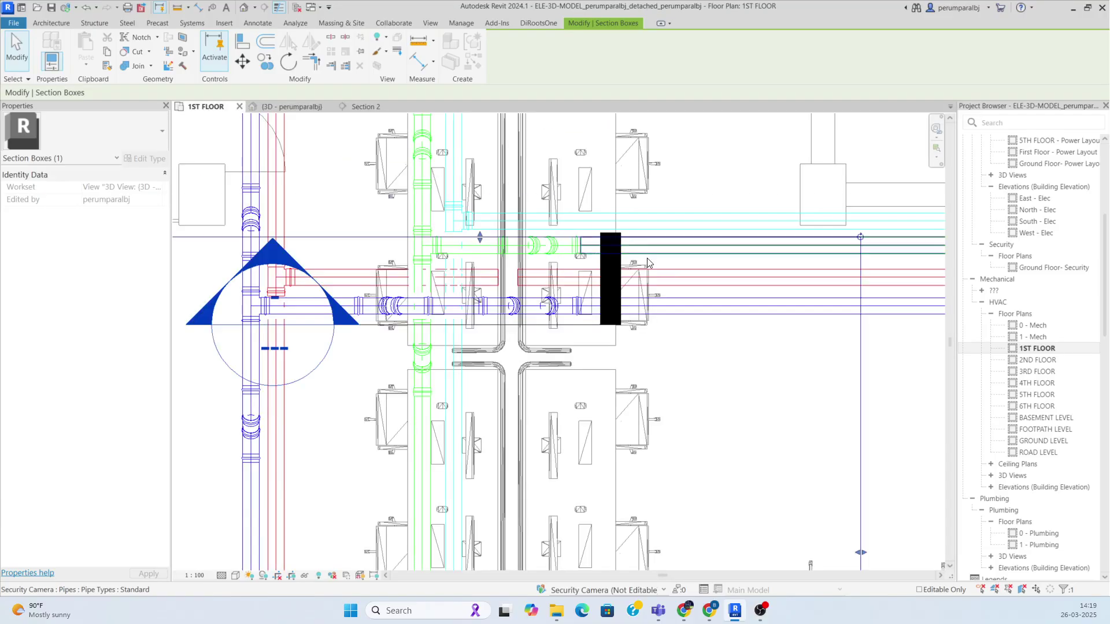
{"action": "middle_click_drag", "start_coordinate": [403, 345], "coordinate": [549, 350]}
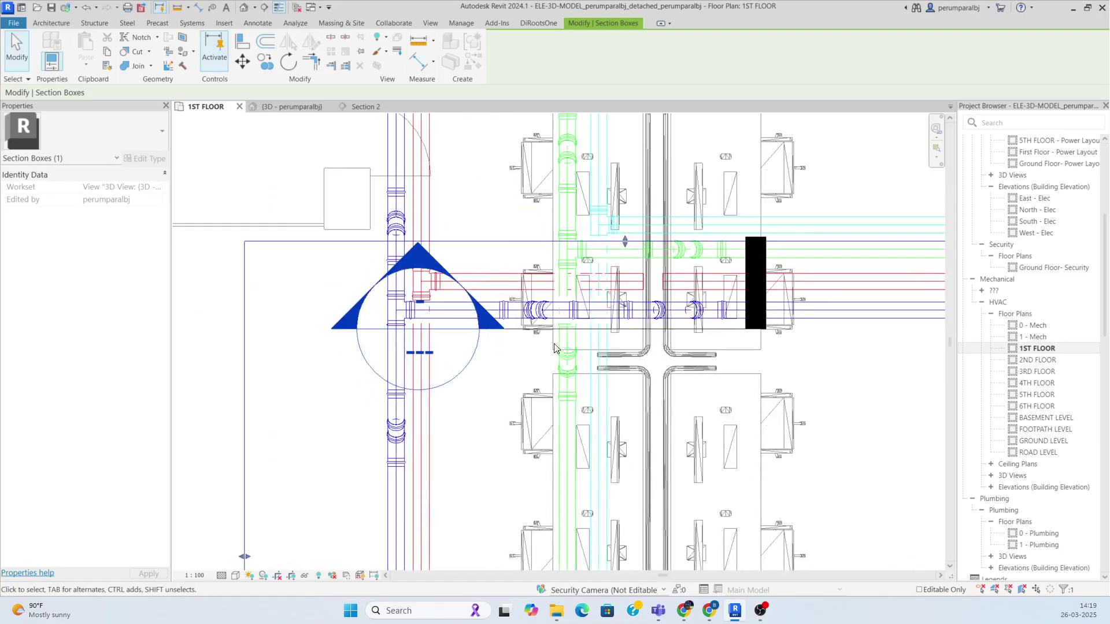
{"action": "left_click", "coordinate": [519, 331]}
{"action": "left_click_drag", "start_coordinate": [518, 332], "coordinate": [508, 439]}
Split the red main on both sides of its branch tee and delete the two couplings to leave gaps
{"action": "left_click", "coordinate": [447, 226]}
{"action": "scroll", "coordinate": [447, 225], "scroll_direction": "up", "scroll_amount": 2}
{"action": "middle_click_drag", "start_coordinate": [457, 247], "coordinate": [474, 257]}
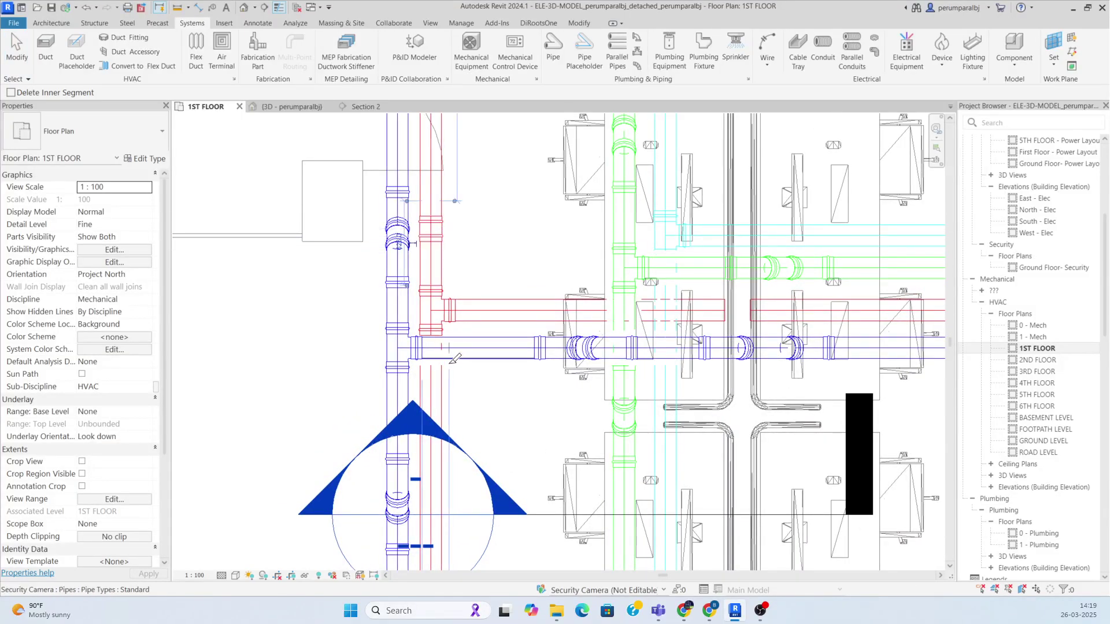
{"action": "key", "text": "Escape"}
{"action": "scroll", "coordinate": [443, 400], "scroll_direction": "up", "scroll_amount": 1}
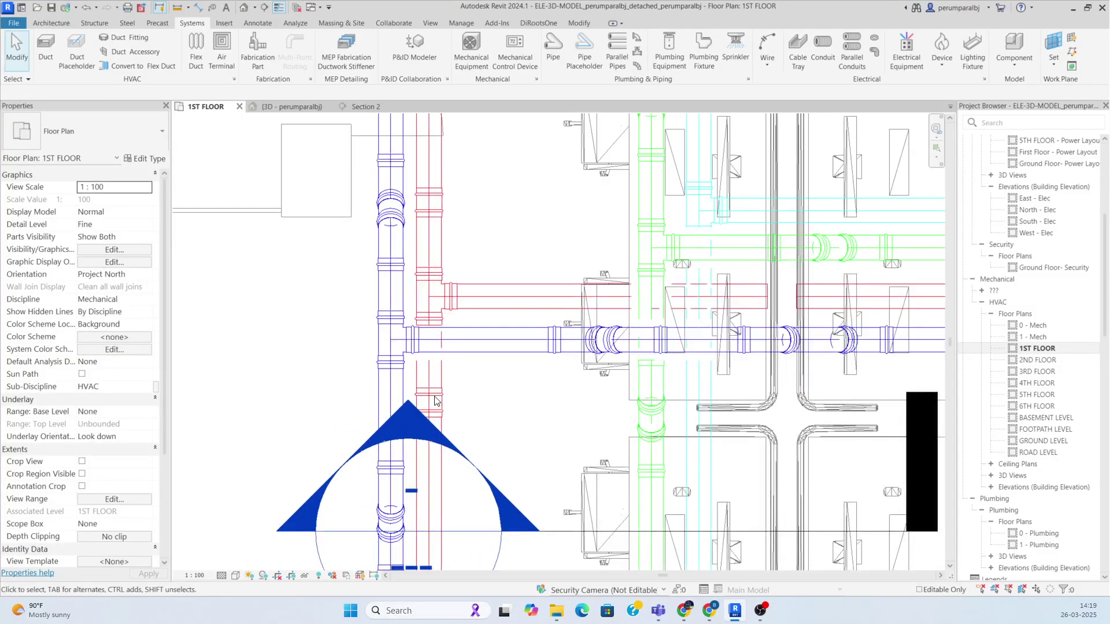
{"action": "left_click", "coordinate": [430, 402]}
{"action": "key", "text": "Delete"}
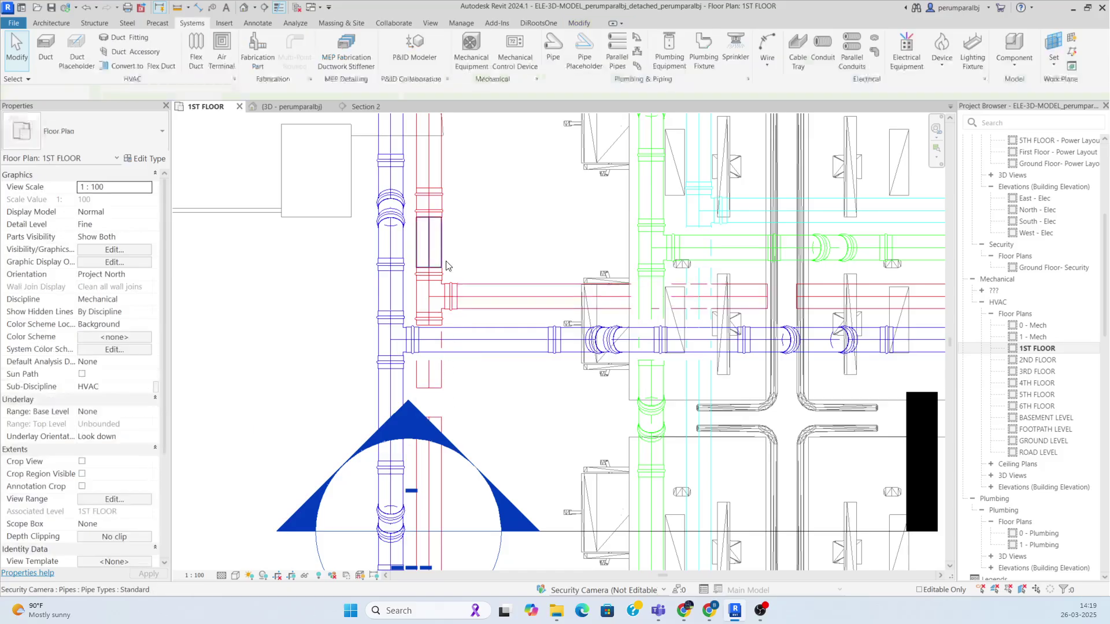
{"action": "left_click", "coordinate": [443, 207]}
{"action": "key", "text": "Delete"}
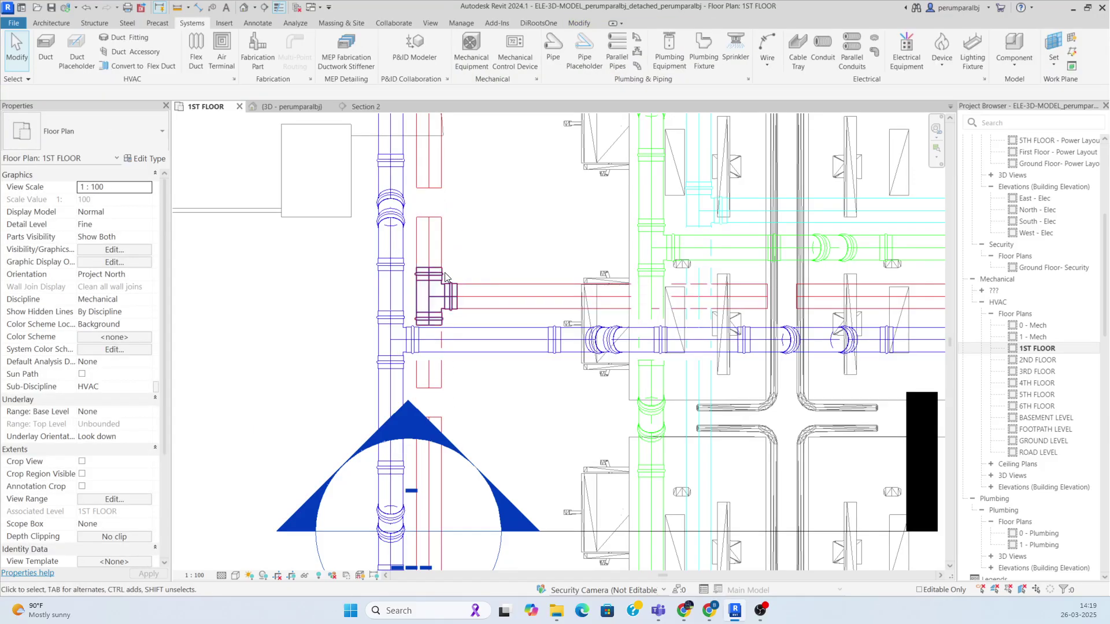
In the 3D view, raise the red branch pipe leaving the tee to a middle elevation of 3100 mm
{"action": "left_click", "coordinate": [291, 107]}
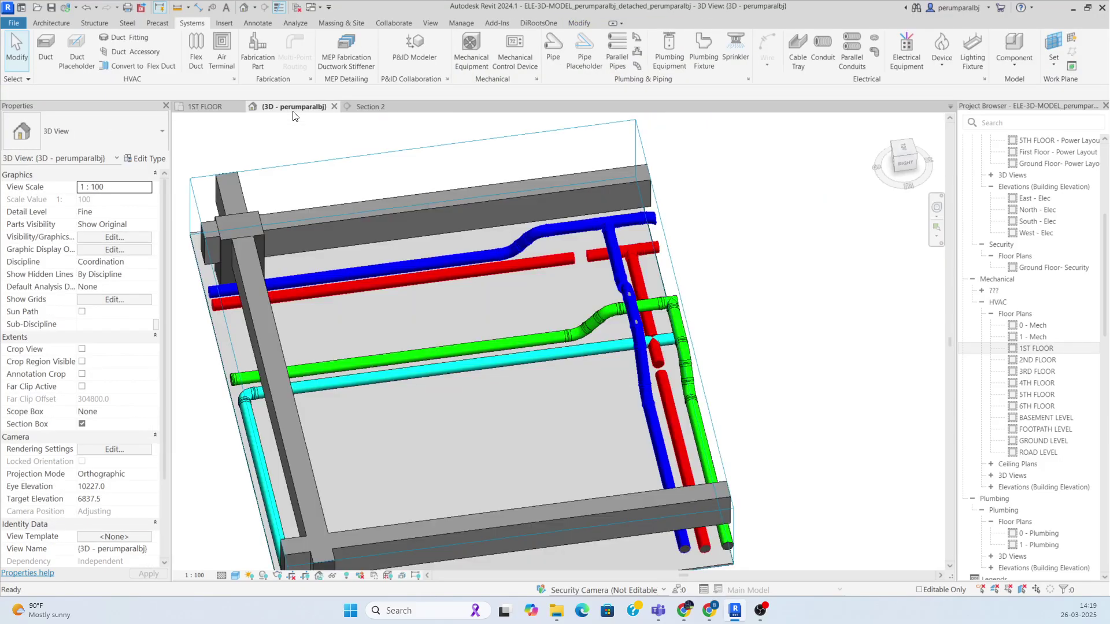
{"action": "middle_click_drag", "start_coordinate": [607, 452], "coordinate": [458, 351], "text": "shift"}
{"action": "scroll", "coordinate": [668, 558], "scroll_direction": "up", "scroll_amount": 1}
{"action": "middle_click_drag", "start_coordinate": [669, 563], "coordinate": [647, 446], "text": "shift"}
{"action": "left_click", "coordinate": [580, 335]}
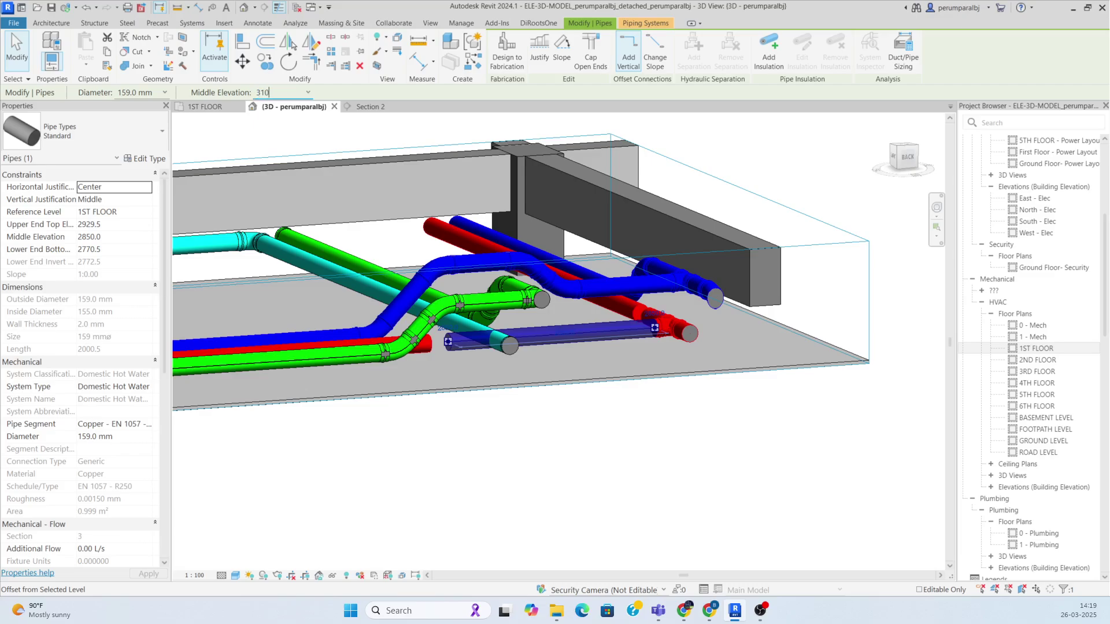
{"action": "type", "text": "3100"}
{"action": "key", "text": "Return"}
Set the red branch pipe's middle elevation to 3075 mm
{"action": "middle_click_drag", "start_coordinate": [630, 440], "coordinate": [650, 349], "text": "shift"}
{"action": "scroll", "coordinate": [650, 349], "scroll_direction": "up", "scroll_amount": 3}
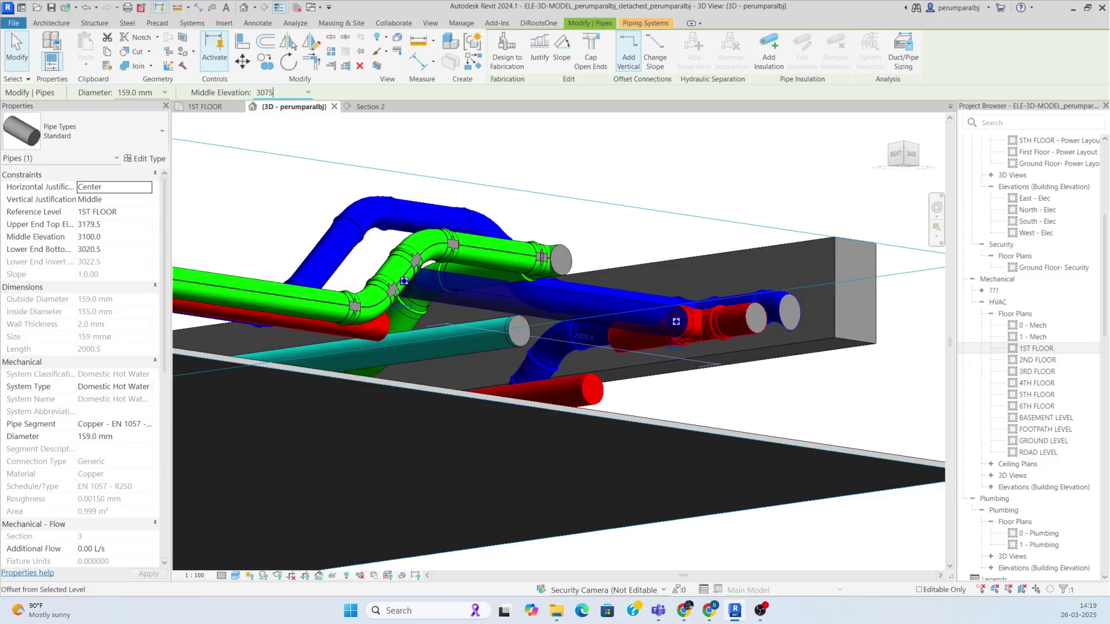
{"action": "middle_click_drag", "start_coordinate": [809, 254], "coordinate": [874, 435], "text": "shift"}
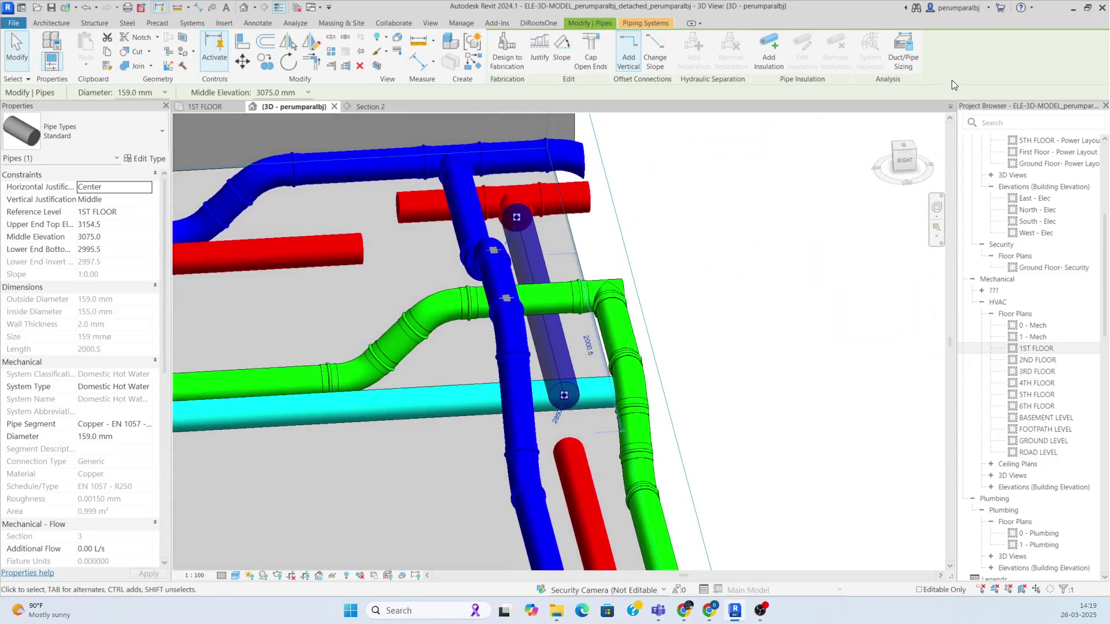
{"action": "left_click", "coordinate": [907, 147]}
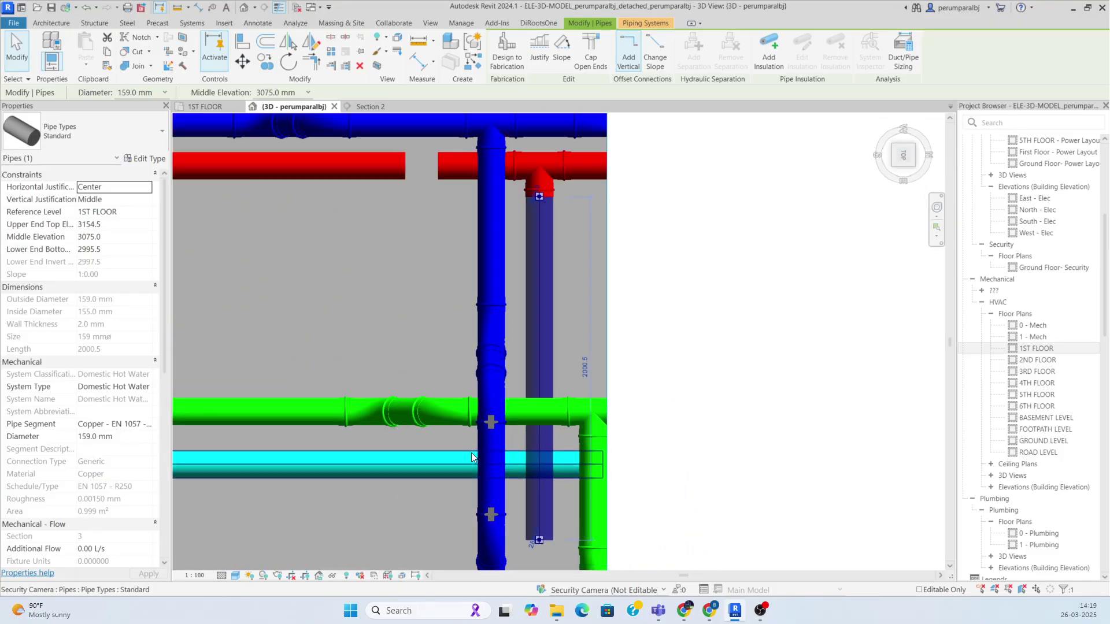
Connect the raised red branch pipe to the lower red branch beyond the cyan main with an elbow offset
{"action": "middle_click_drag", "start_coordinate": [570, 466], "coordinate": [578, 267]}
{"action": "scroll", "coordinate": [555, 312], "scroll_direction": "up", "scroll_amount": 2}
{"action": "left_click_drag", "start_coordinate": [518, 325], "coordinate": [521, 362]}
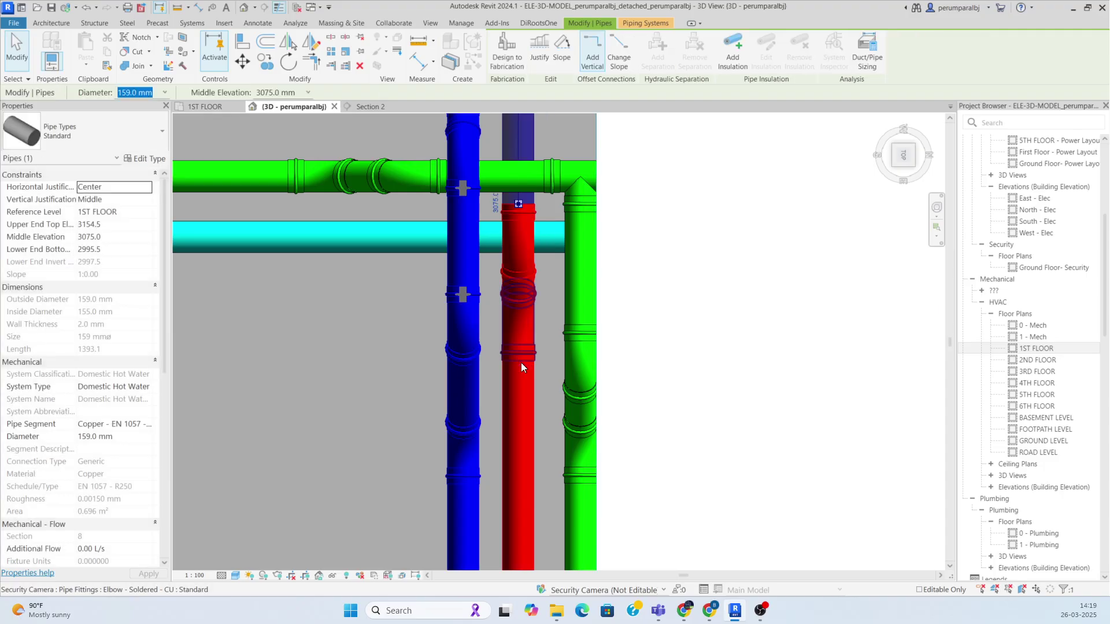
{"action": "scroll", "coordinate": [578, 364], "scroll_direction": "down", "scroll_amount": 2}
{"action": "middle_click_drag", "start_coordinate": [636, 367], "coordinate": [583, 371], "text": "shift"}
{"action": "key", "text": "Escape"}
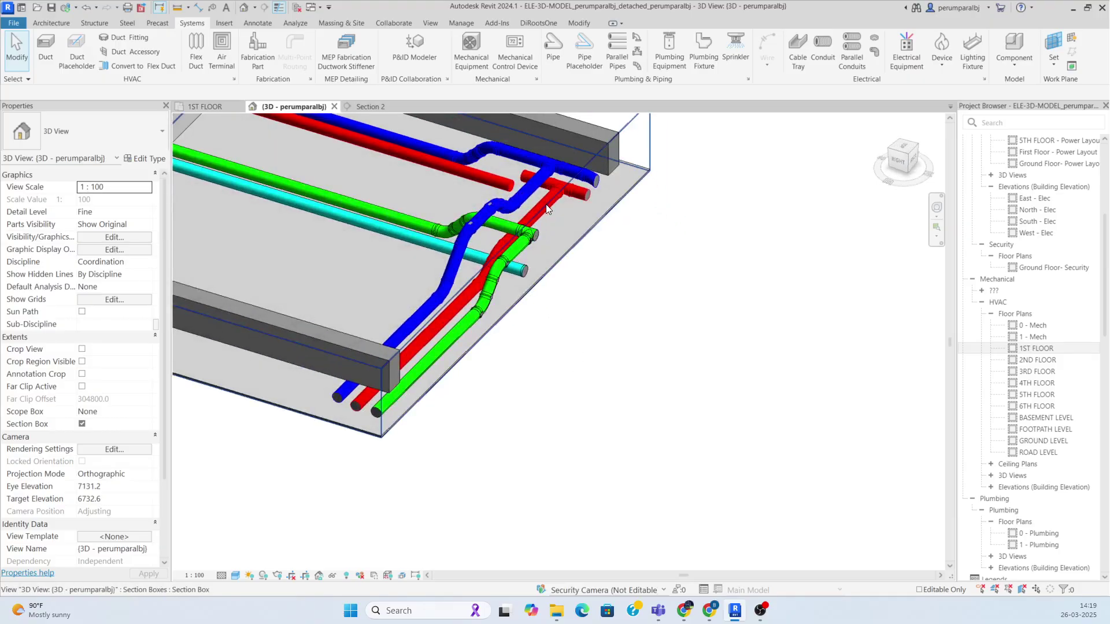
Extend the section box outward past the beam to include the far end of the mains, viewed from above
{"action": "left_click", "coordinate": [547, 205]}
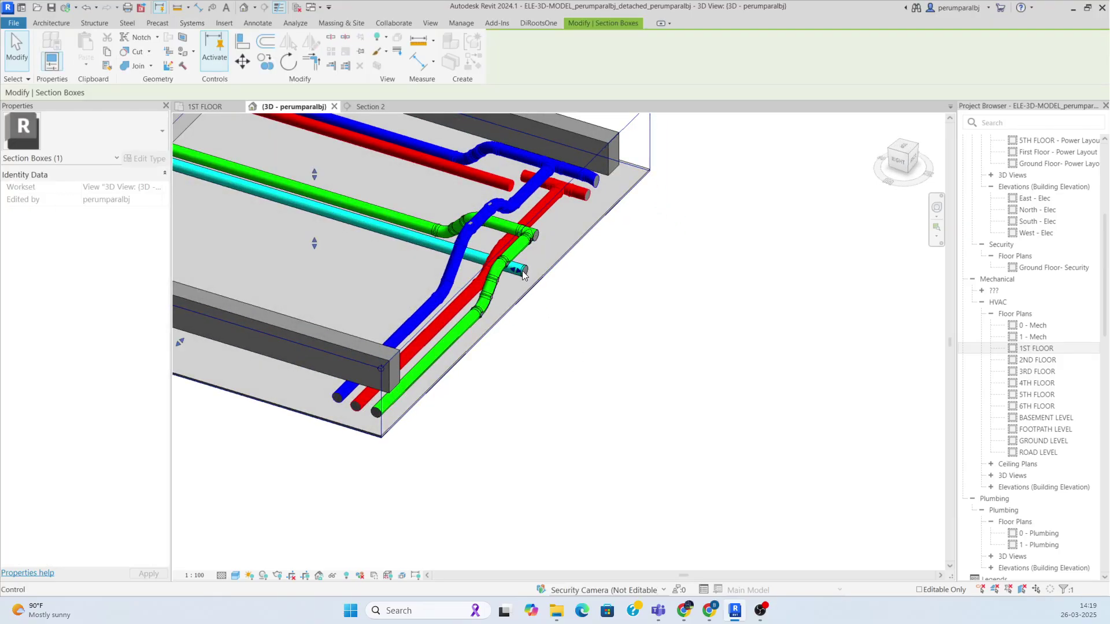
{"action": "left_click_drag", "start_coordinate": [521, 271], "coordinate": [644, 333]}
{"action": "middle_click_drag", "start_coordinate": [579, 219], "coordinate": [700, 321], "text": "shift"}
{"action": "middle_click_drag", "start_coordinate": [700, 321], "coordinate": [762, 552]}
{"action": "scroll", "coordinate": [660, 340], "scroll_direction": "up", "scroll_amount": 1}
{"action": "left_click", "coordinate": [905, 155]}
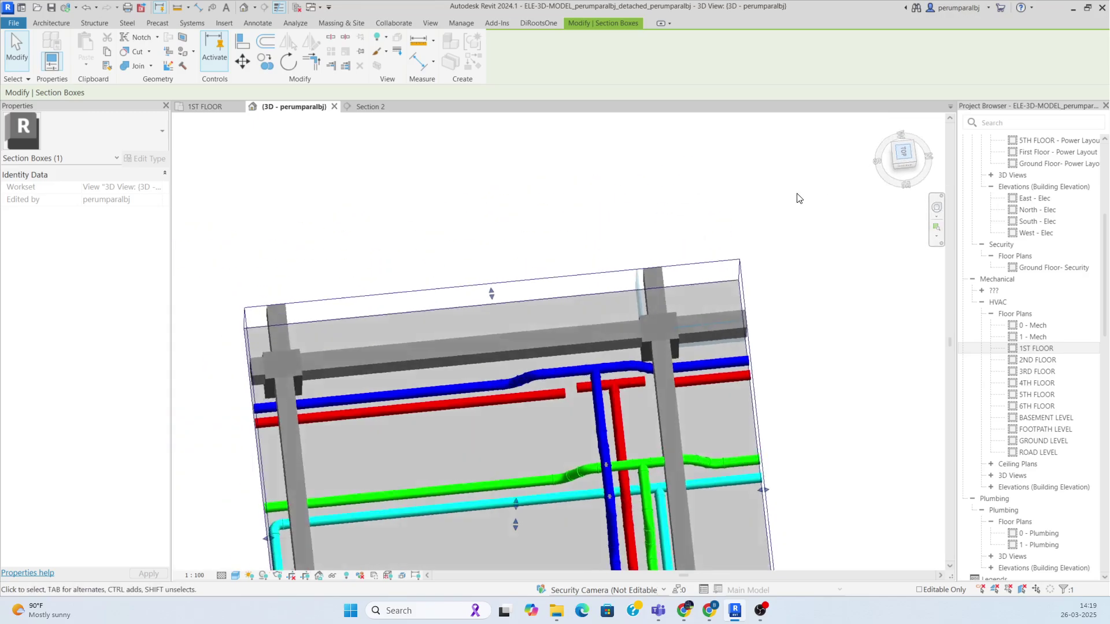
{"action": "scroll", "coordinate": [624, 270], "scroll_direction": "up", "scroll_amount": 1}
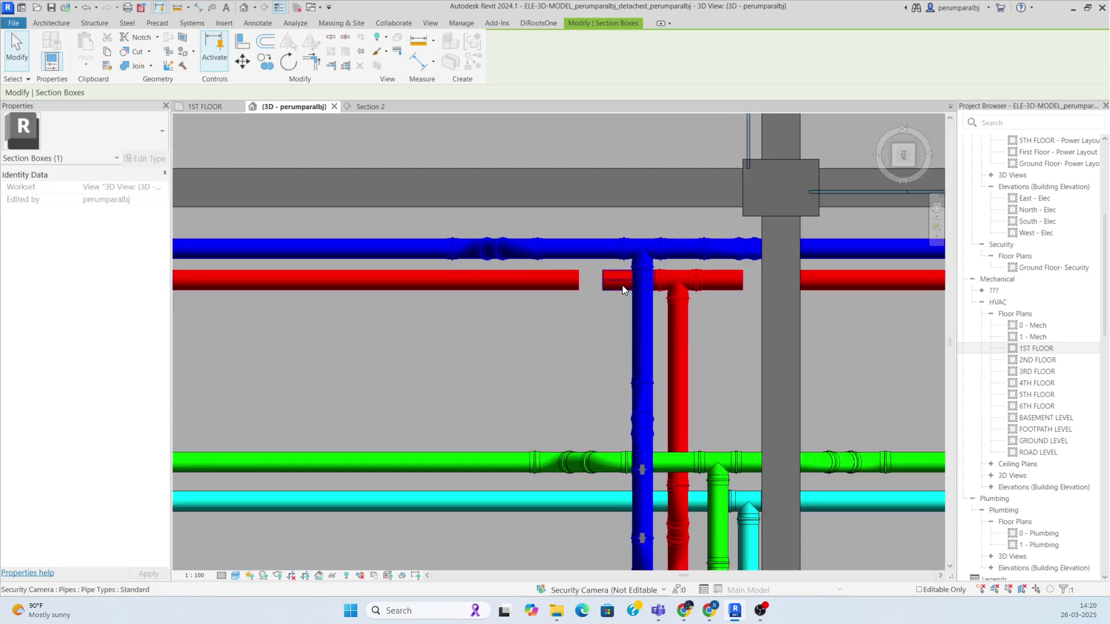
Connect the raised red tee segment to the longer red main across the gap before the blue branch
{"action": "left_click", "coordinate": [622, 284]}
{"action": "scroll", "coordinate": [607, 279], "scroll_direction": "up", "scroll_amount": 2}
{"action": "mouse_move", "coordinate": [603, 279]}
{"action": "left_mouse_down"}
{"action": "mouse_move", "coordinate": [565, 278]}
{"action": "mouse_move", "coordinate": [602, 282]}
{"action": "left_mouse_up"}
{"action": "key", "text": "Escape"}
{"action": "left_click", "coordinate": [555, 292]}
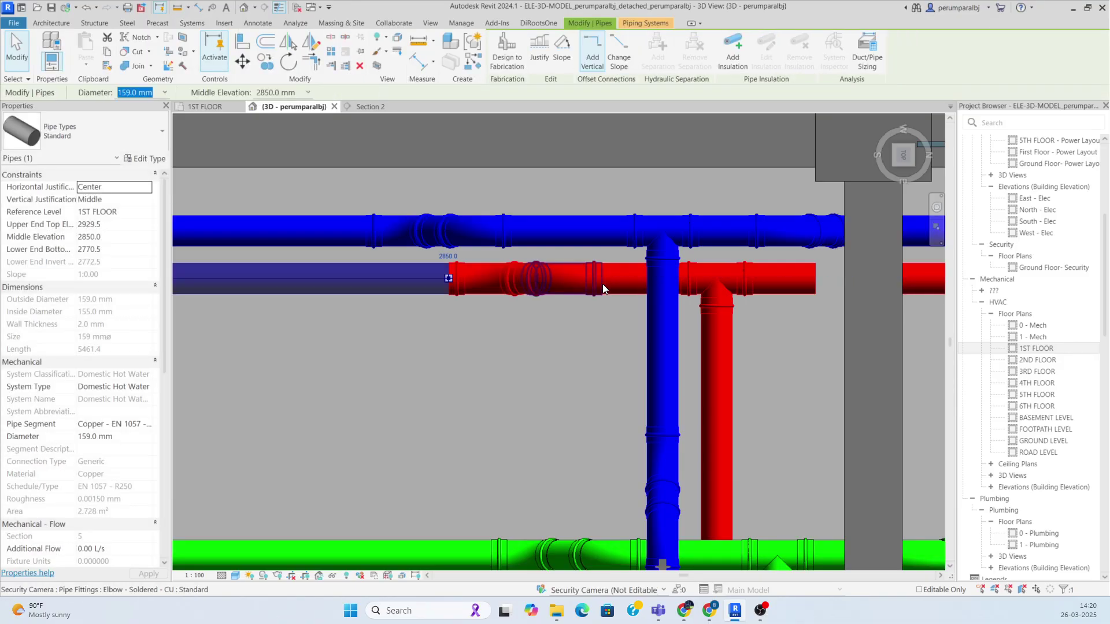
Extend the red main under the beam to join the raised tee segment, closing the gap beyond the red branch
{"action": "middle_click_drag", "start_coordinate": [715, 315], "coordinate": [408, 347]}
{"action": "key", "text": "Escape"}
{"action": "left_click", "coordinate": [619, 325]}
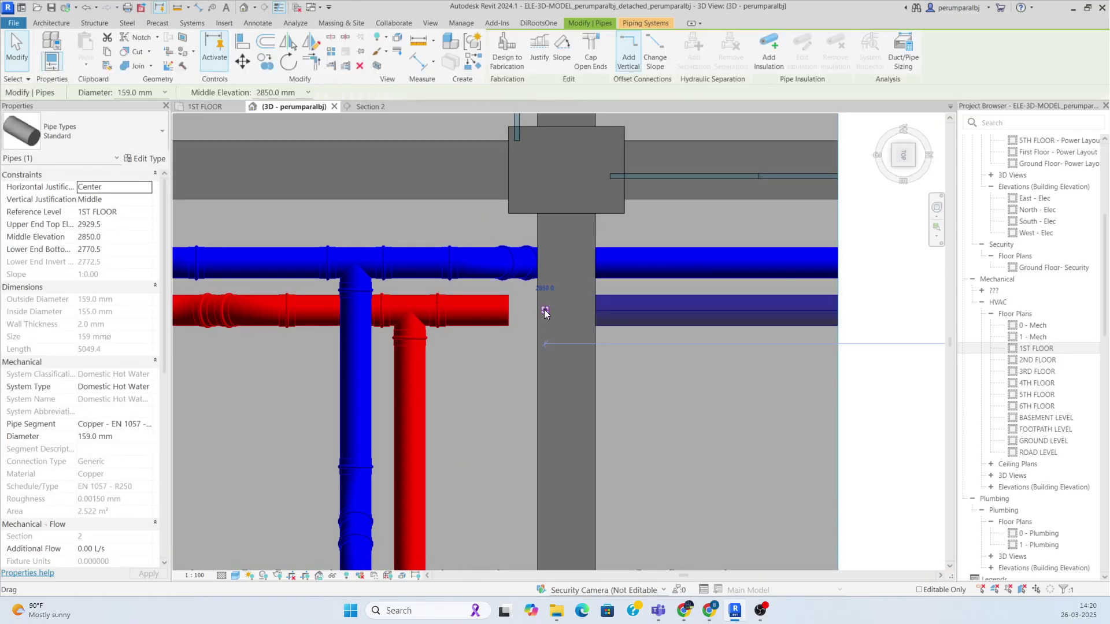
{"action": "left_click_drag", "start_coordinate": [545, 311], "coordinate": [512, 315]}
Pull in the section box to isolate the blue and red mains, seen from the right side
{"action": "middle_click_drag", "start_coordinate": [512, 315], "coordinate": [470, 116], "text": "shift"}
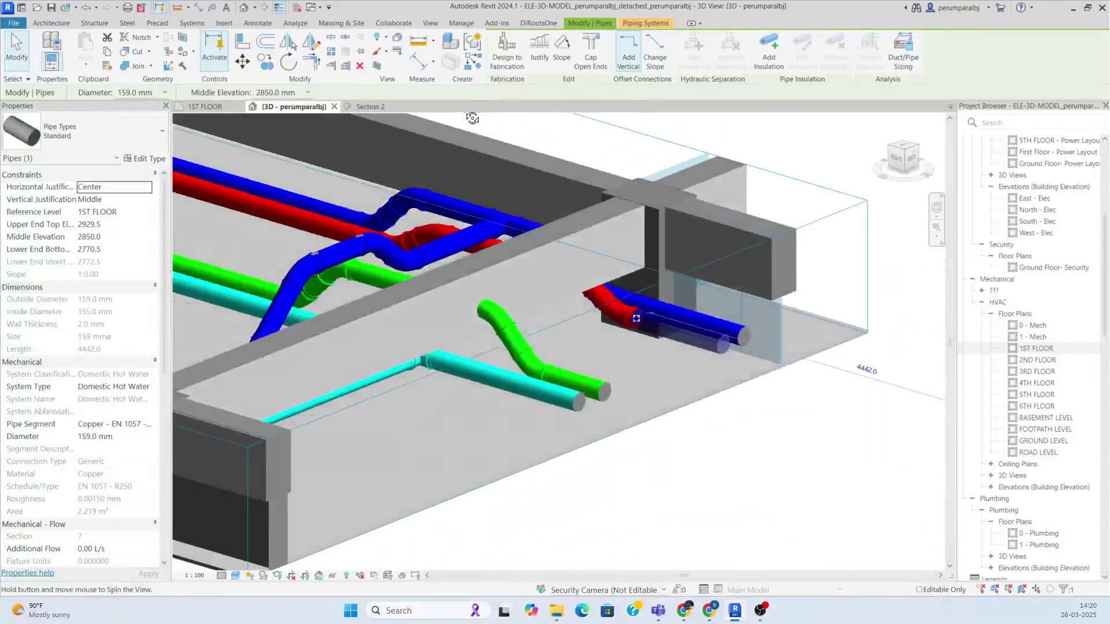
{"action": "scroll", "coordinate": [555, 254], "scroll_direction": "down", "scroll_amount": 2}
{"action": "middle_click_drag", "start_coordinate": [592, 312], "coordinate": [709, 425]}
{"action": "scroll", "coordinate": [532, 475], "scroll_direction": "down", "scroll_amount": 2}
{"action": "key", "text": "Escape"}
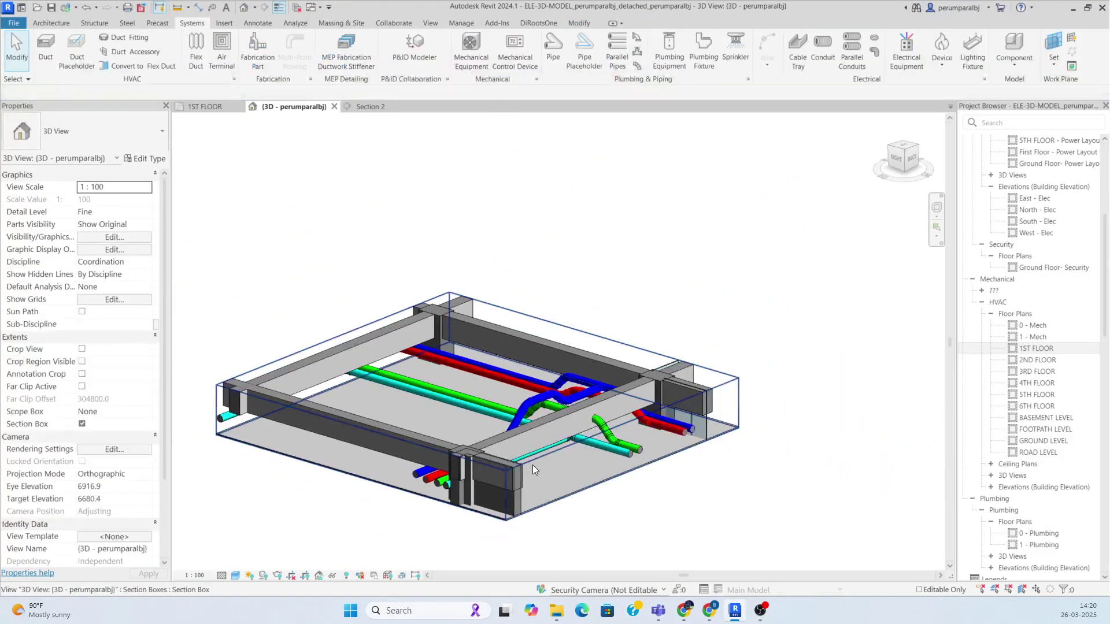
{"action": "left_click", "coordinate": [312, 465]}
{"action": "left_click_drag", "start_coordinate": [358, 455], "coordinate": [508, 419]}
{"action": "left_click", "coordinate": [895, 160]}
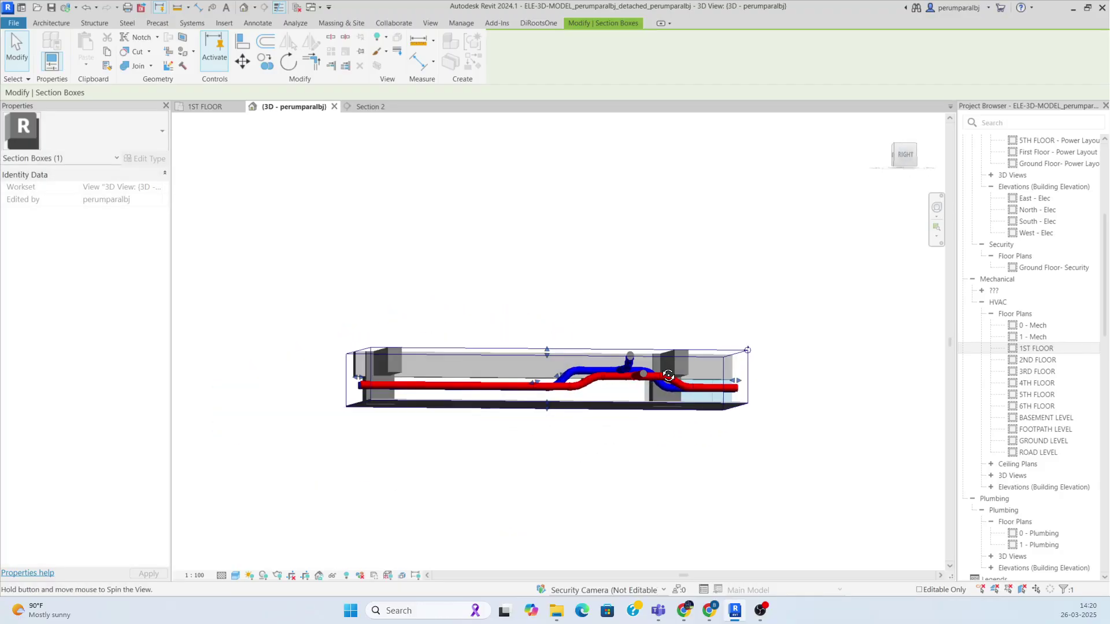
{"action": "scroll", "coordinate": [617, 479], "scroll_direction": "up", "scroll_amount": 5}
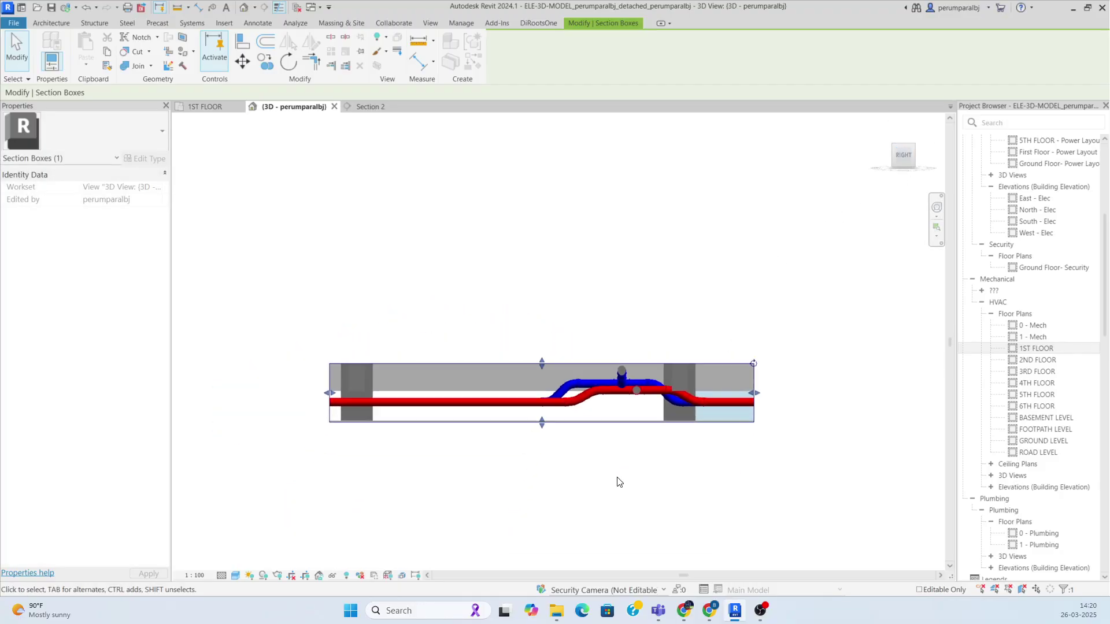
{"action": "scroll", "coordinate": [693, 354], "scroll_direction": "up", "scroll_amount": 2}
Nudge the red main's descending elbow by the column toward the red branch tee
{"action": "left_click", "coordinate": [699, 355]}
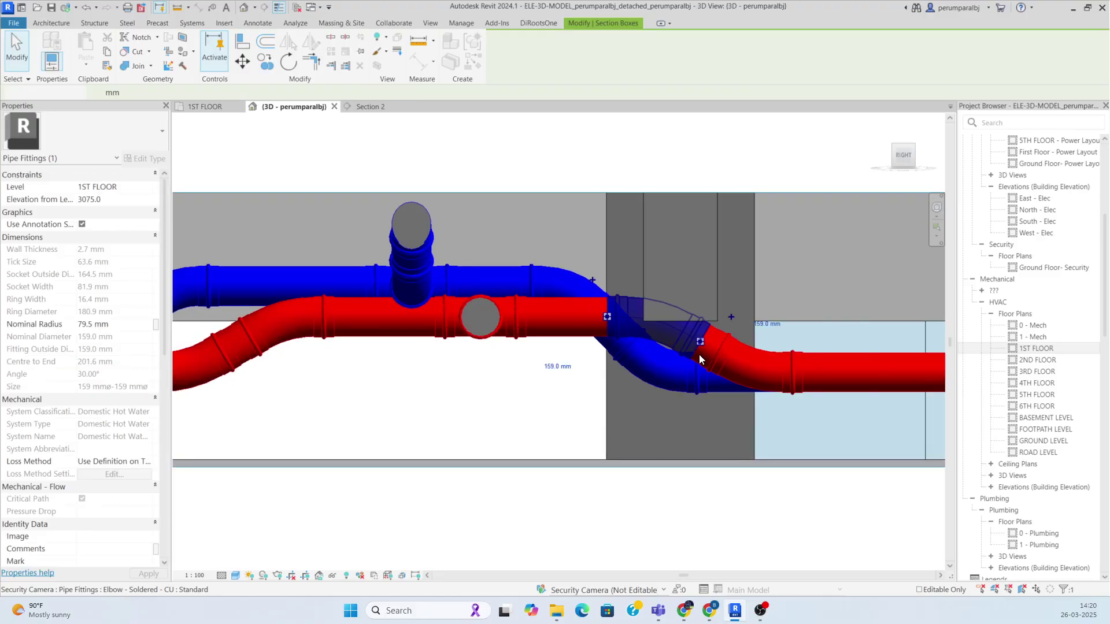
{"action": "key", "text": "Left"}
{"action": "key", "text": "Left"}
{"action": "key", "text": "Left"}
{"action": "key", "text": "Left"}
{"action": "key", "text": "Left"}
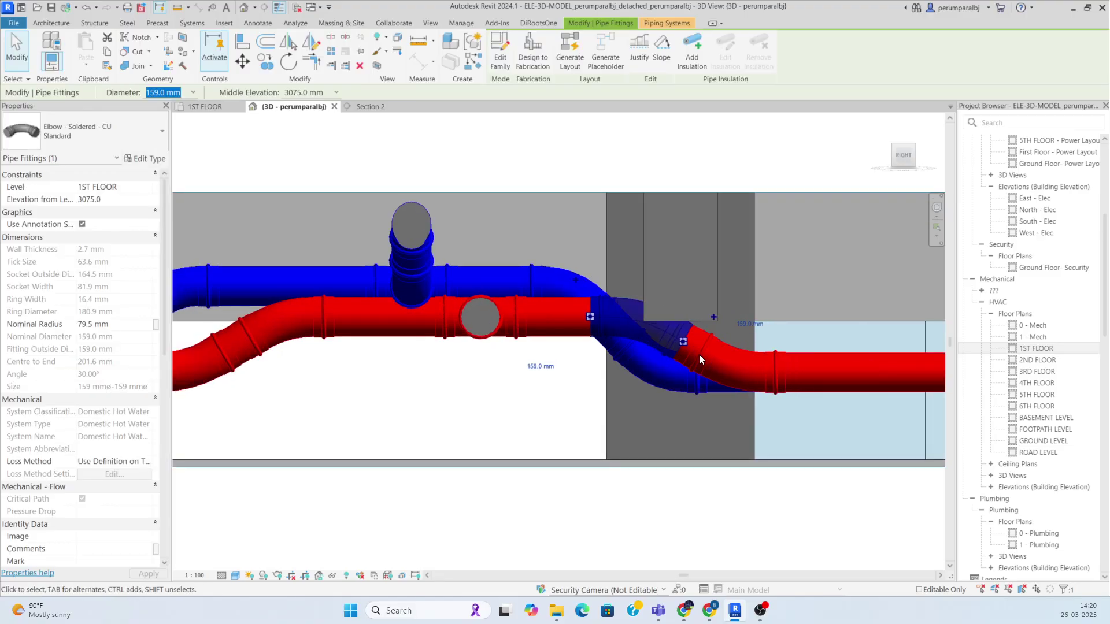
{"action": "key", "text": "Left"}
{"action": "key", "text": "Left"}
{"action": "key", "text": "Left"}
{"action": "key", "text": "Left"}
{"action": "key", "text": "Left"}
{"action": "key", "text": "Left"}
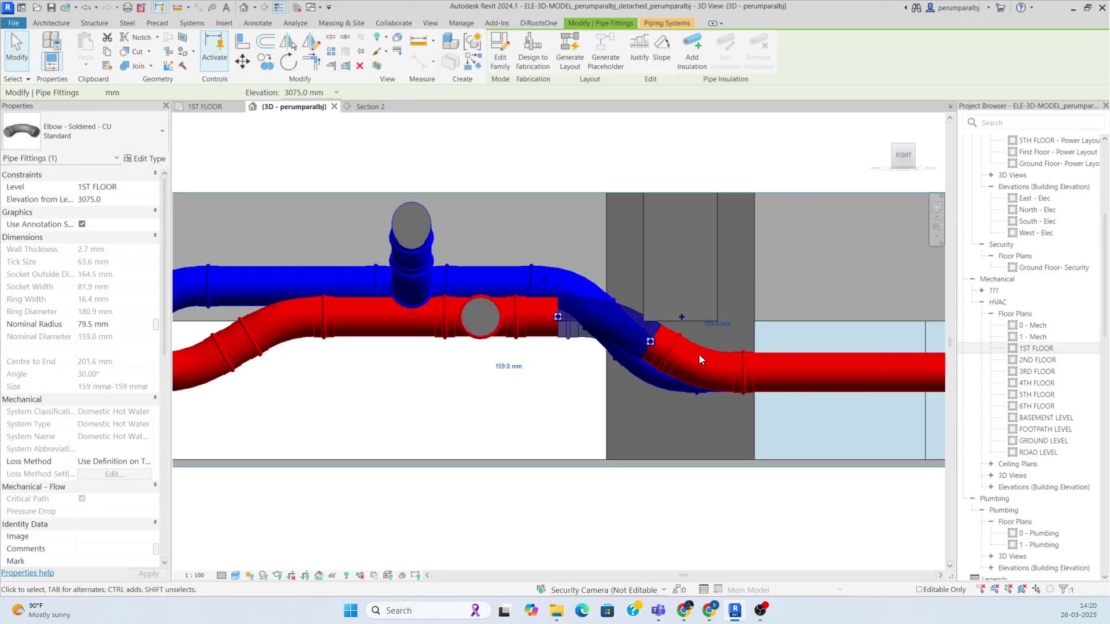
{"action": "key", "text": "Left"}
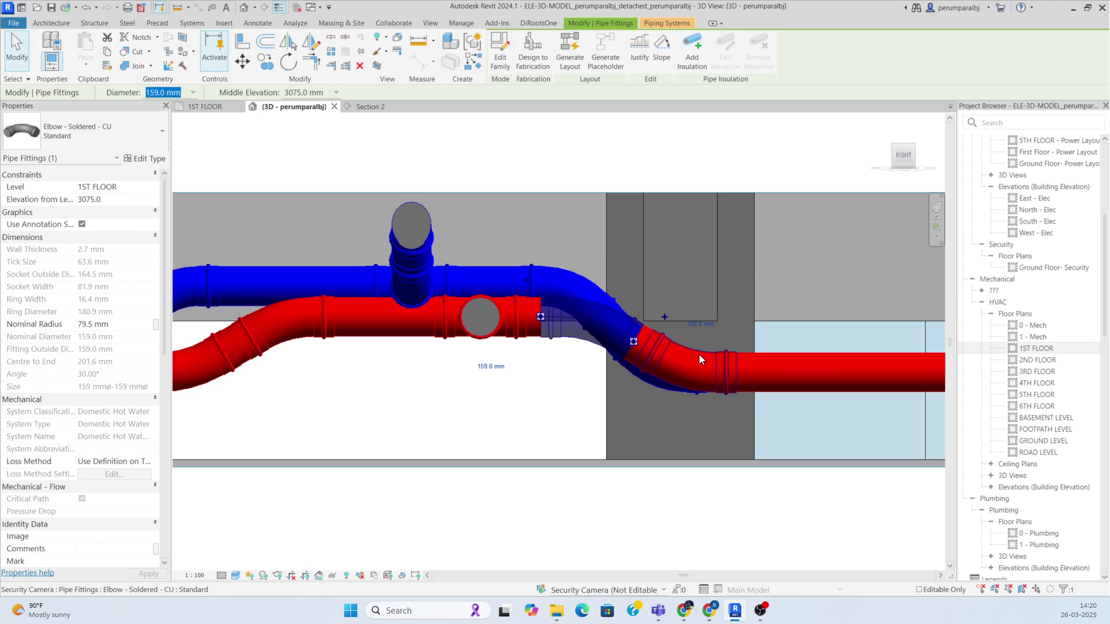
Expand the section box to include the green and cyan mains and all branches, viewed from above
{"action": "scroll", "coordinate": [566, 385], "scroll_direction": "down", "scroll_amount": 2}
{"action": "middle_click_drag", "start_coordinate": [566, 385], "coordinate": [685, 521], "text": "shift"}
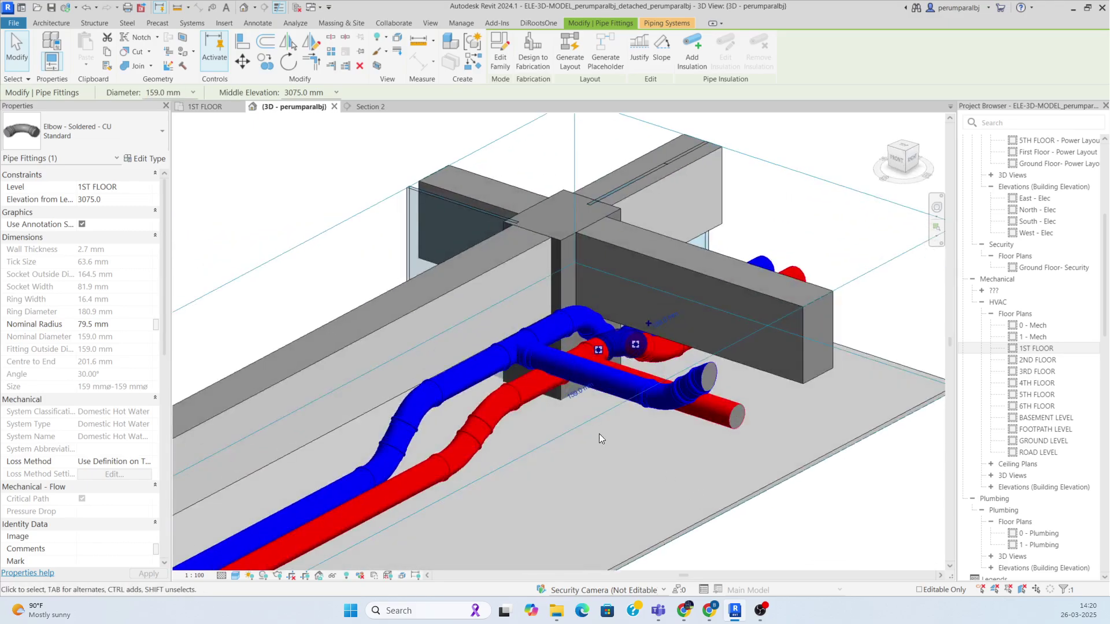
{"action": "scroll", "coordinate": [599, 435], "scroll_direction": "down", "scroll_amount": 3}
{"action": "left_click", "coordinate": [657, 392]}
{"action": "scroll", "coordinate": [615, 434], "scroll_direction": "down", "scroll_amount": 2}
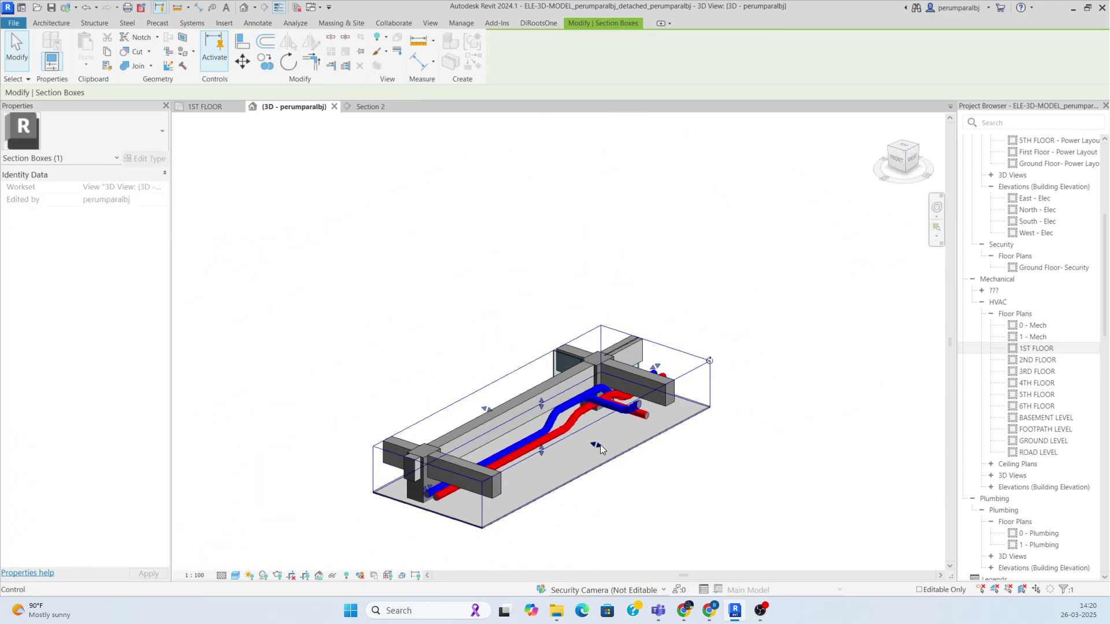
{"action": "middle_click_drag", "start_coordinate": [601, 450], "coordinate": [775, 539], "text": "shift"}
{"action": "scroll", "coordinate": [692, 453], "scroll_direction": "down", "scroll_amount": 2}
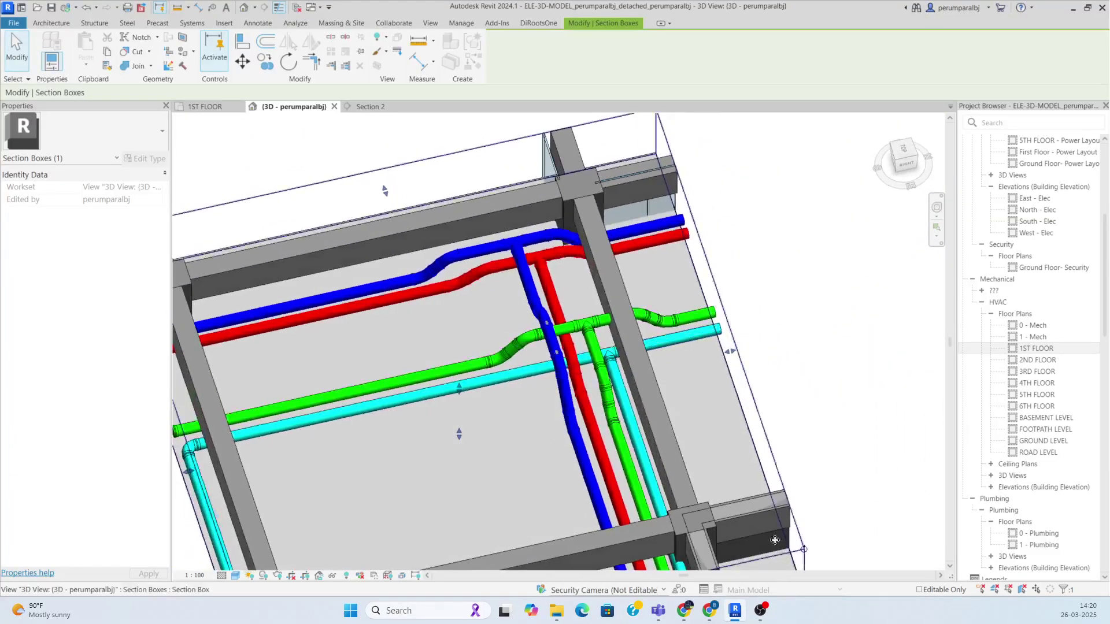
{"action": "left_click", "coordinate": [905, 150]}
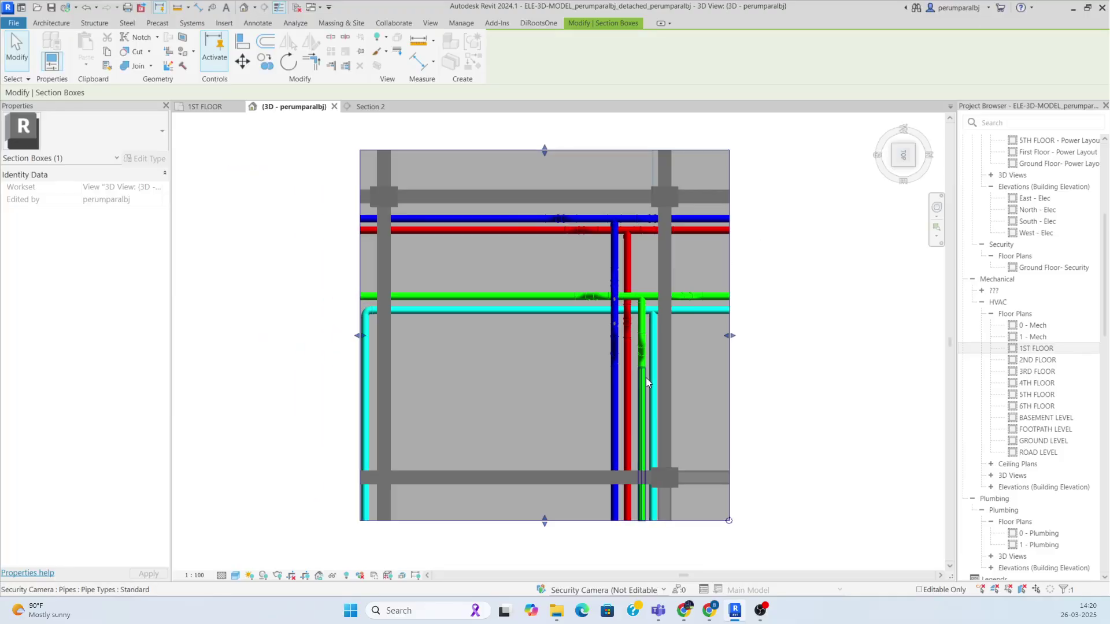
Shift the green branch, its tee and the adjoining rising elbows along the green main to the far side of the blue branch
{"action": "left_click", "coordinate": [640, 381]}
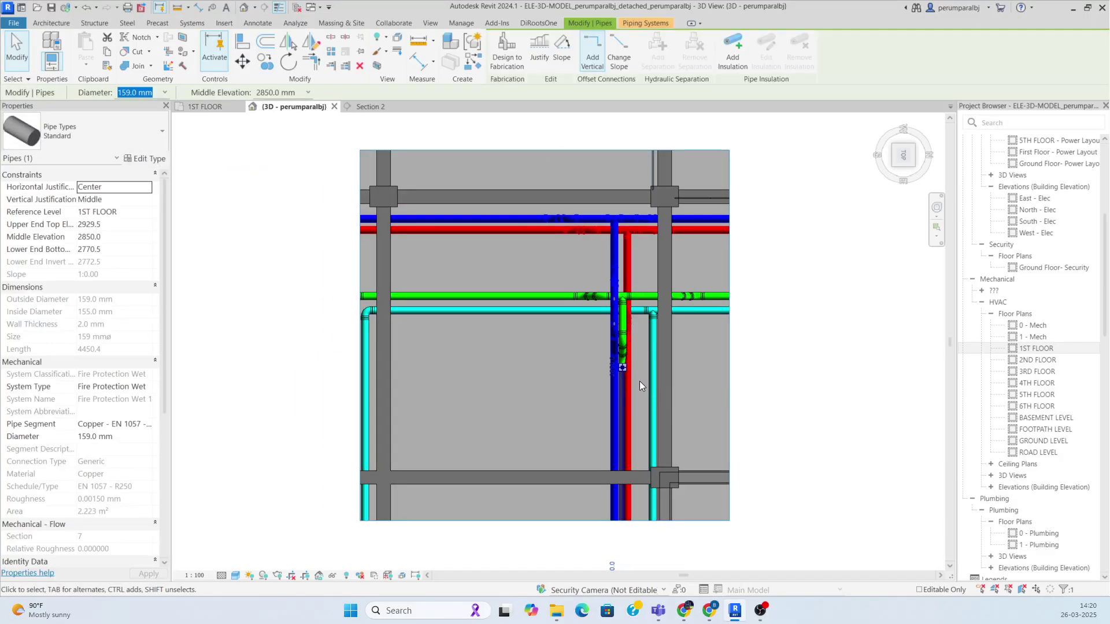
{"action": "key", "text": "Escape"}
{"action": "scroll", "coordinate": [522, 299], "scroll_direction": "up", "scroll_amount": 3}
{"action": "left_click_drag", "start_coordinate": [492, 299], "coordinate": [663, 380]}
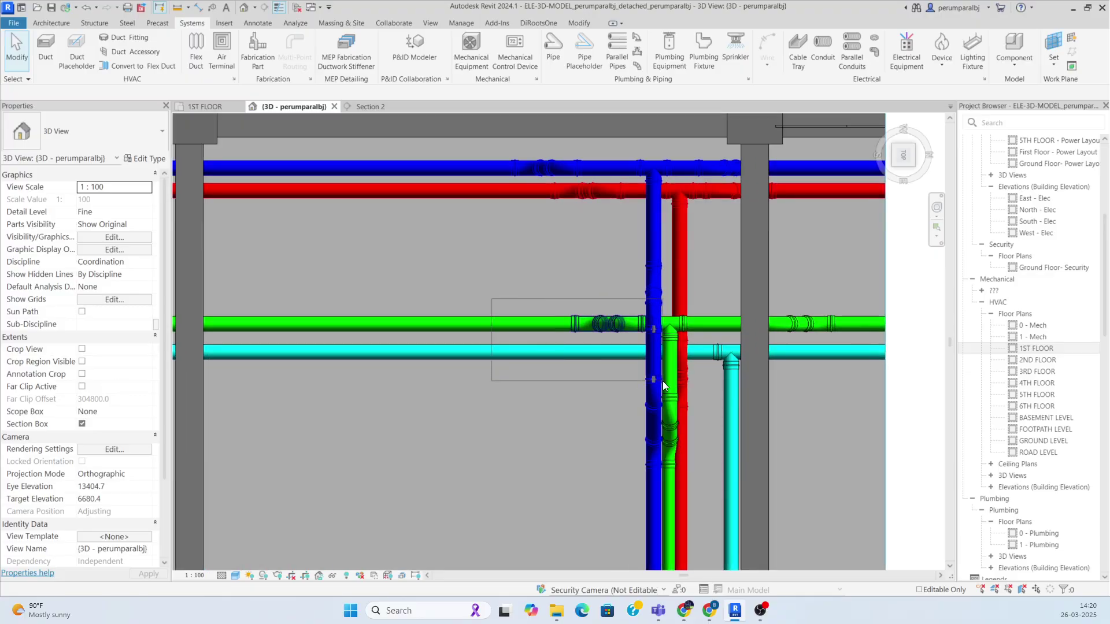
{"action": "left_click_drag", "start_coordinate": [696, 353], "coordinate": [695, 347]}
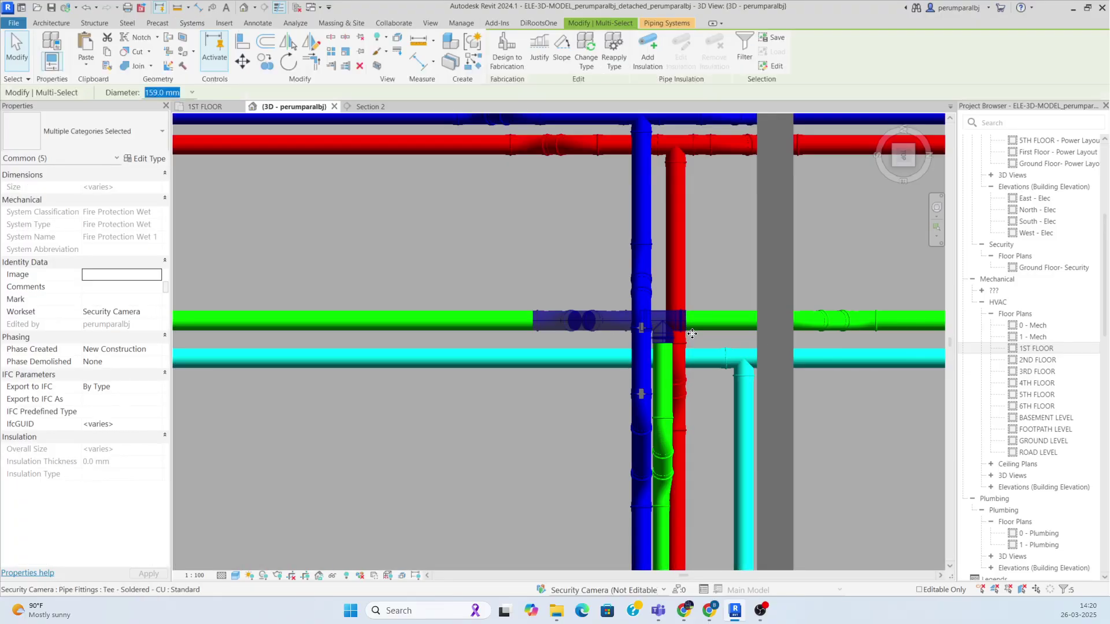
{"action": "key", "text": "Left"}
{"action": "key", "text": "Left"}
{"action": "key", "text": "Left"}
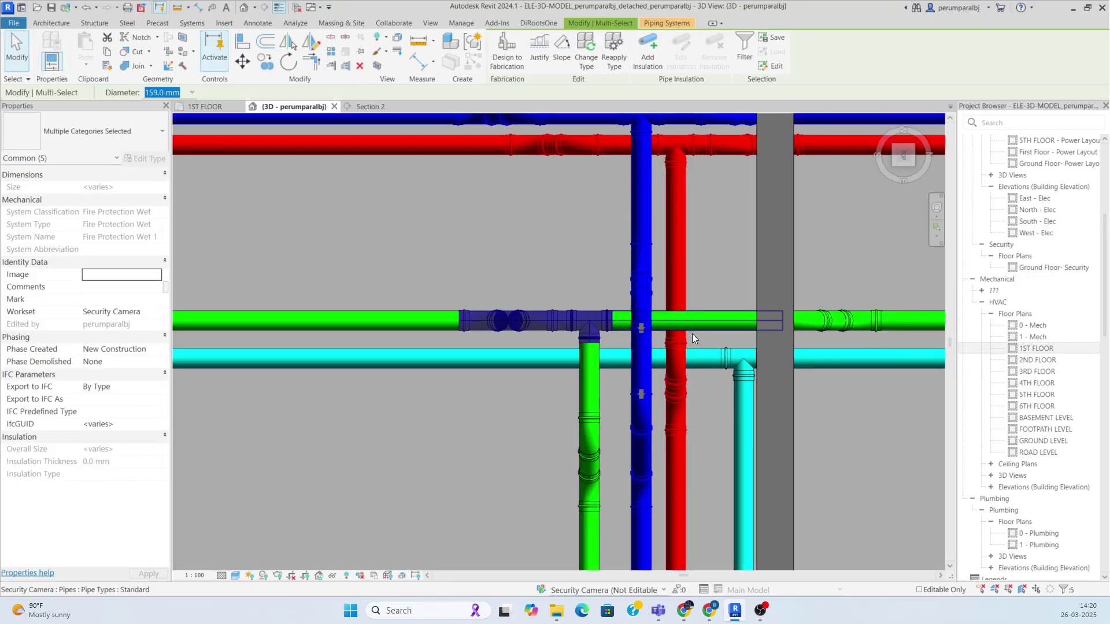
Nudge the green main's descending elbow offset beneath the beam closer to the red branch
{"action": "key", "text": "Escape"}
{"action": "left_click_drag", "start_coordinate": [851, 340], "coordinate": [886, 341]}
{"action": "key", "text": "Left"}
{"action": "key", "text": "Left"}
{"action": "key", "text": "Left"}
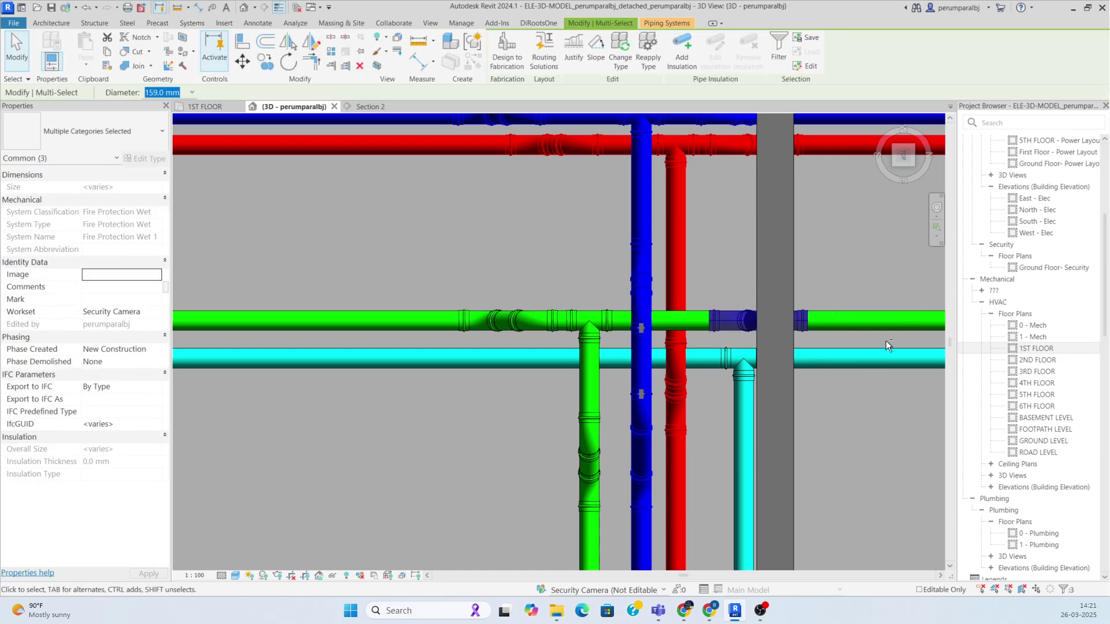
Examine the rerouted branch crossings and offsets in the 3D view and the 1ST FLOOR plan
{"action": "scroll", "coordinate": [679, 353], "scroll_direction": "down", "scroll_amount": 1}
{"action": "middle_click_drag", "start_coordinate": [596, 376], "coordinate": [707, 276], "text": "shift"}
{"action": "left_click", "coordinate": [707, 277]}
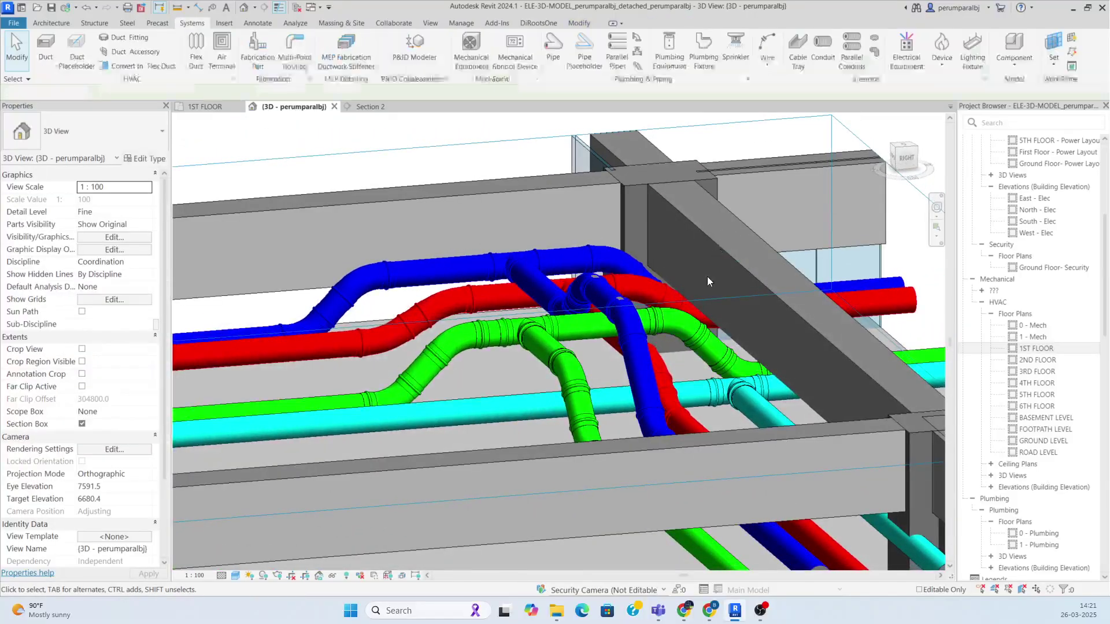
{"action": "scroll", "coordinate": [707, 277], "scroll_direction": "down", "scroll_amount": 1}
{"action": "middle_click_drag", "start_coordinate": [601, 324], "coordinate": [308, 244], "text": "shift"}
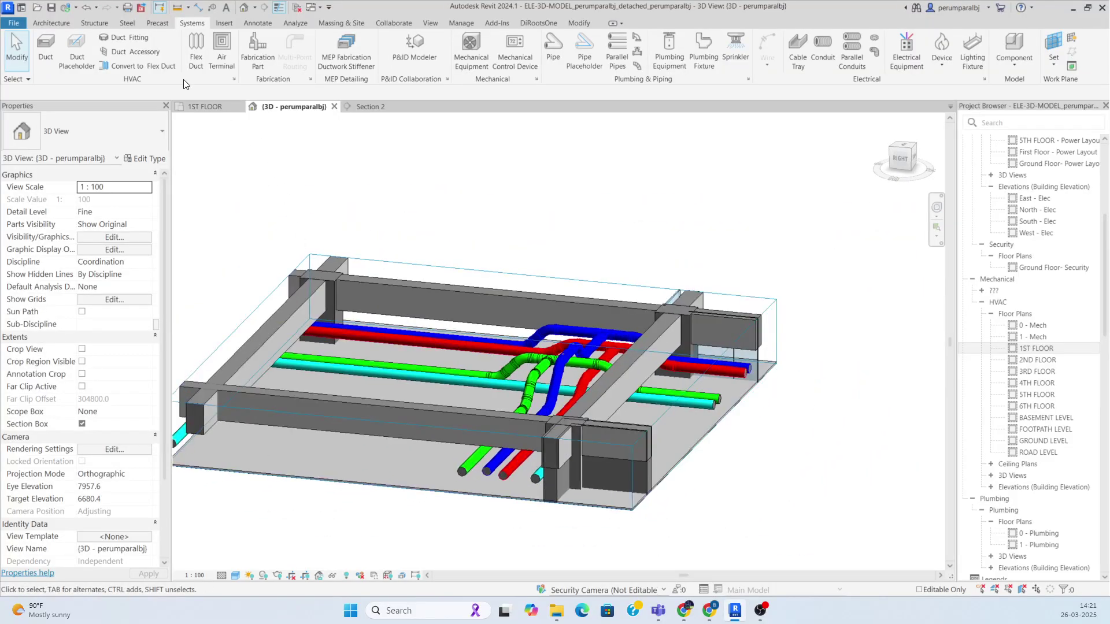
{"action": "left_click", "coordinate": [208, 107]}
{"action": "scroll", "coordinate": [592, 313], "scroll_direction": "down", "scroll_amount": 5}
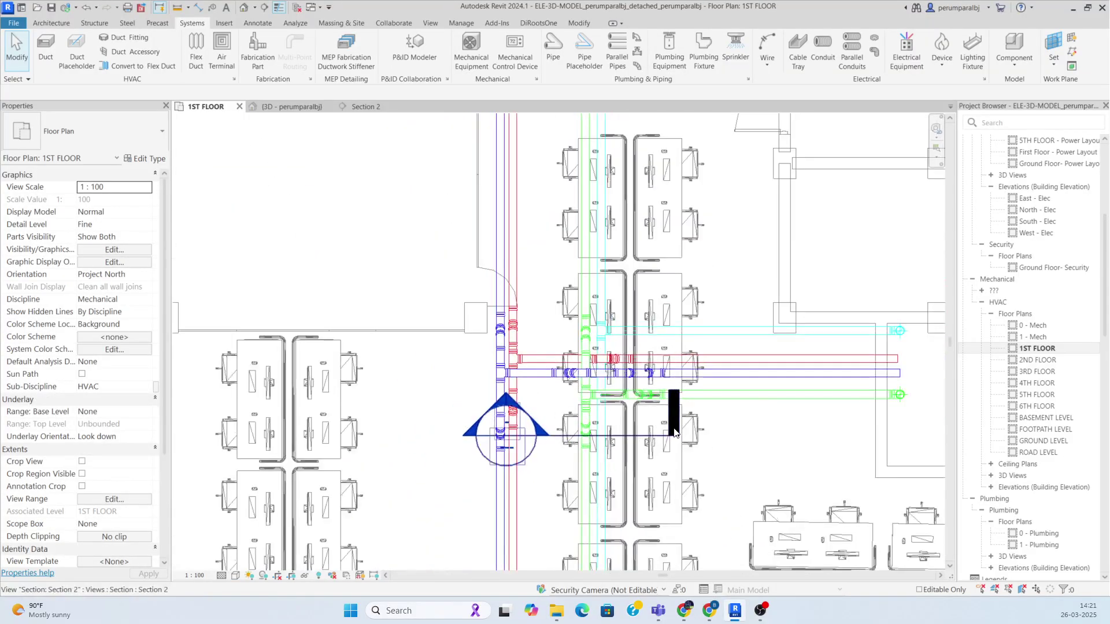
{"action": "scroll", "coordinate": [592, 313], "scroll_direction": "down", "scroll_amount": 4}
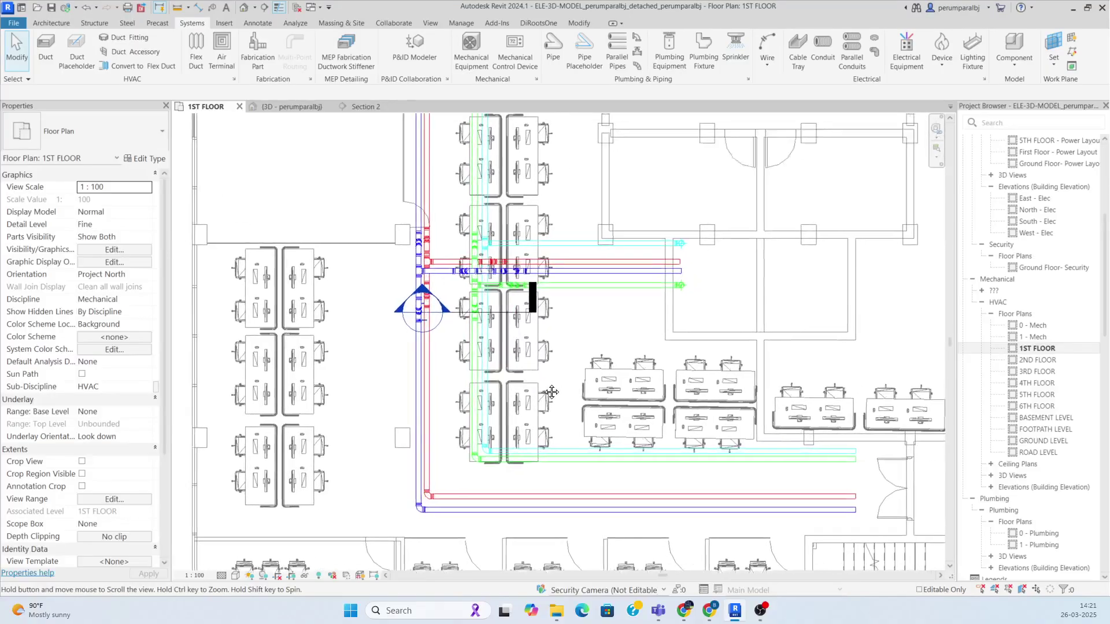
{"action": "scroll", "coordinate": [717, 364], "scroll_direction": "up", "scroll_amount": 4}
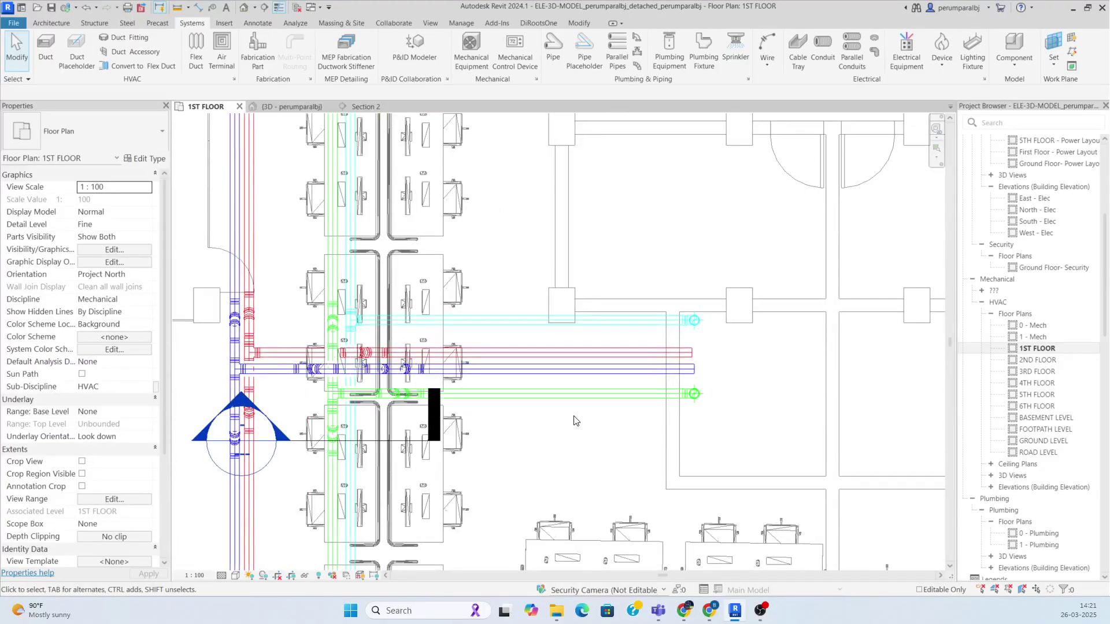
{"action": "middle_click_drag", "start_coordinate": [574, 420], "coordinate": [733, 532]}
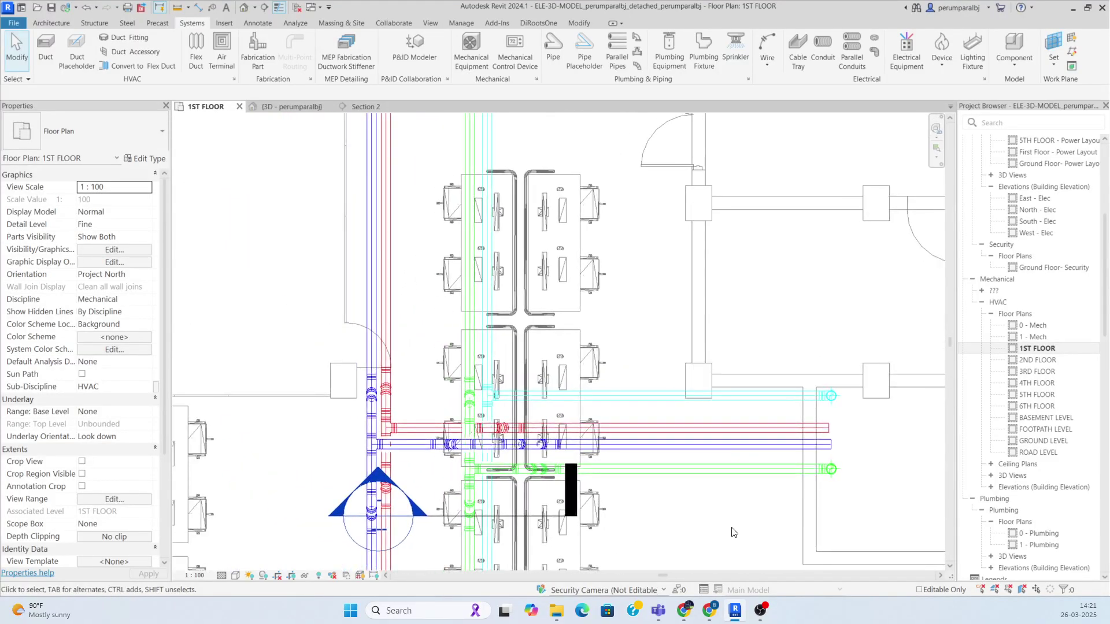
{"action": "left_click", "coordinate": [286, 105]}
{"action": "middle_click_drag", "start_coordinate": [550, 362], "coordinate": [753, 408], "text": "shift"}
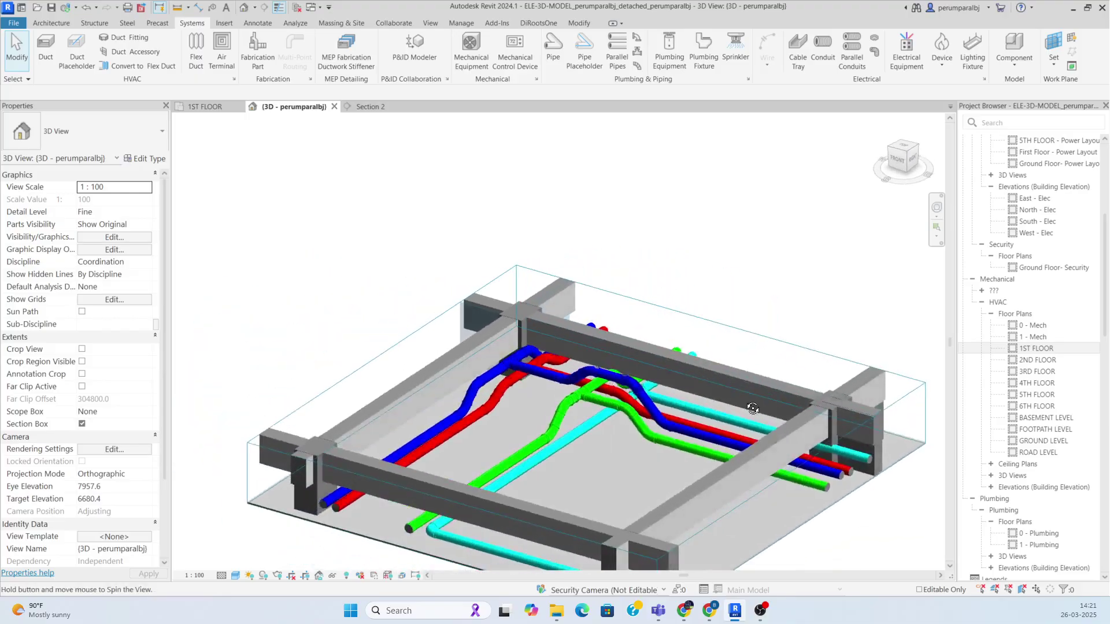
{"action": "scroll", "coordinate": [640, 407], "scroll_direction": "up", "scroll_amount": 5}
{"action": "middle_click_drag", "start_coordinate": [639, 407], "coordinate": [546, 385]}
{"action": "scroll", "coordinate": [545, 384], "scroll_direction": "down", "scroll_amount": 4}
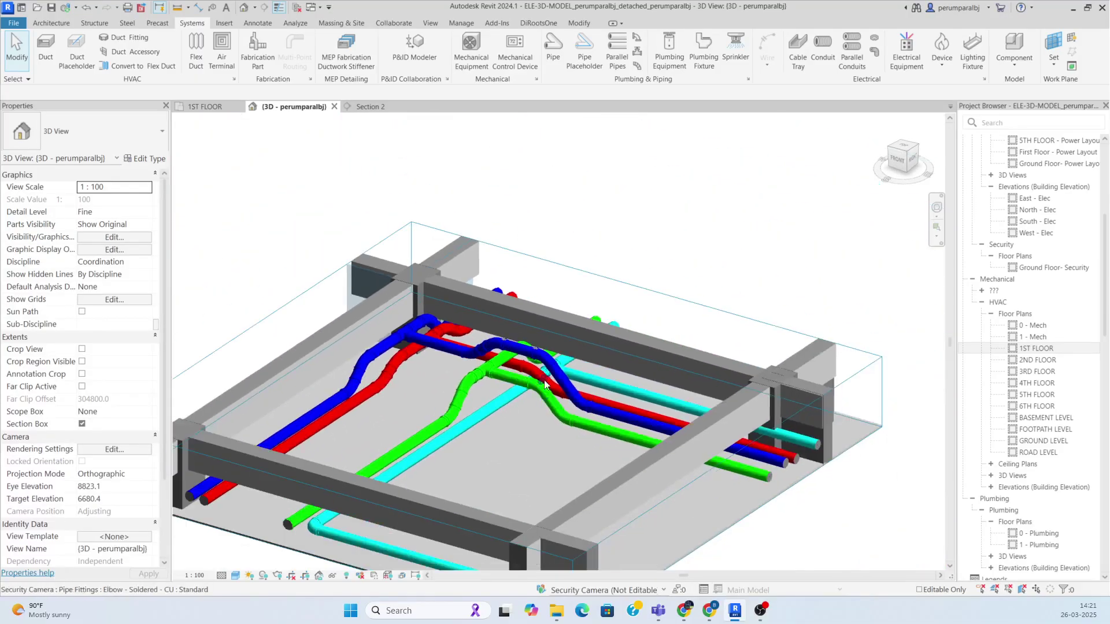
{"action": "scroll", "coordinate": [545, 384], "scroll_direction": "up", "scroll_amount": 5}
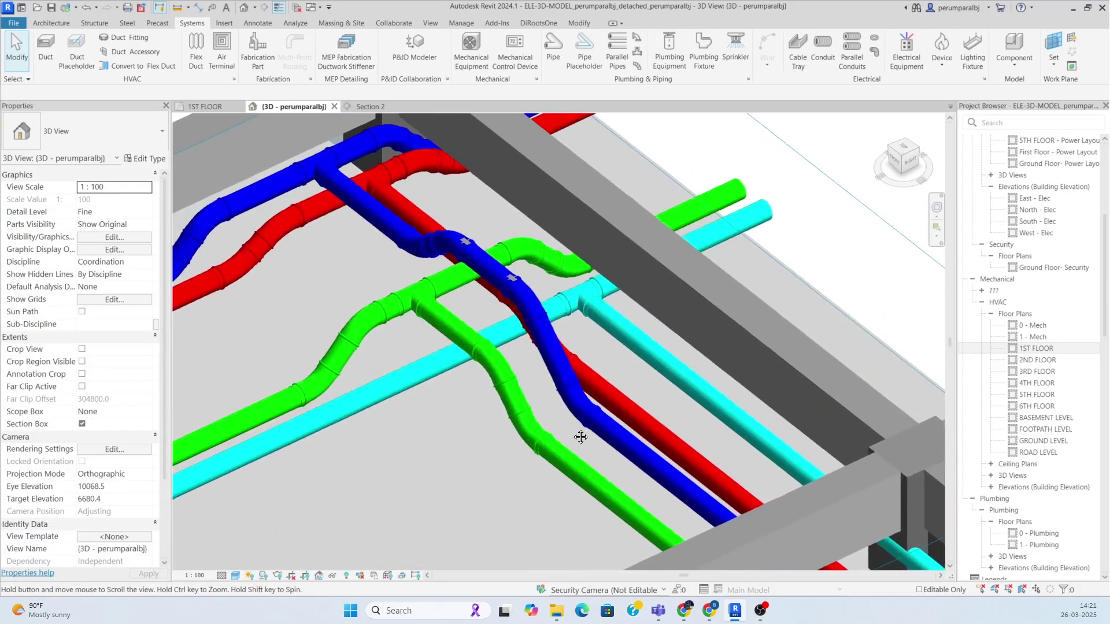